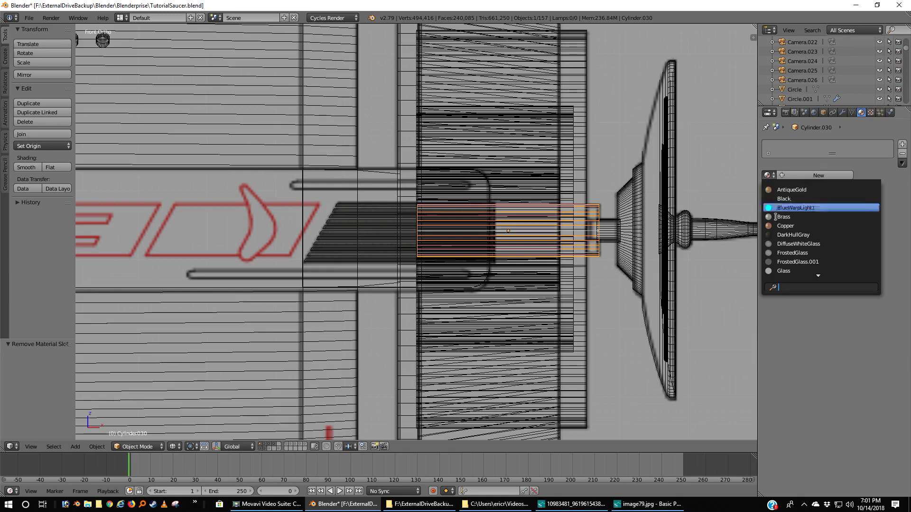
- Assign AntiqueGold to the wide cylinder behind the deflector dish and replace the narrow connector cylinder's material with Copper
{"action": "left_click", "coordinate": [772, 189]}
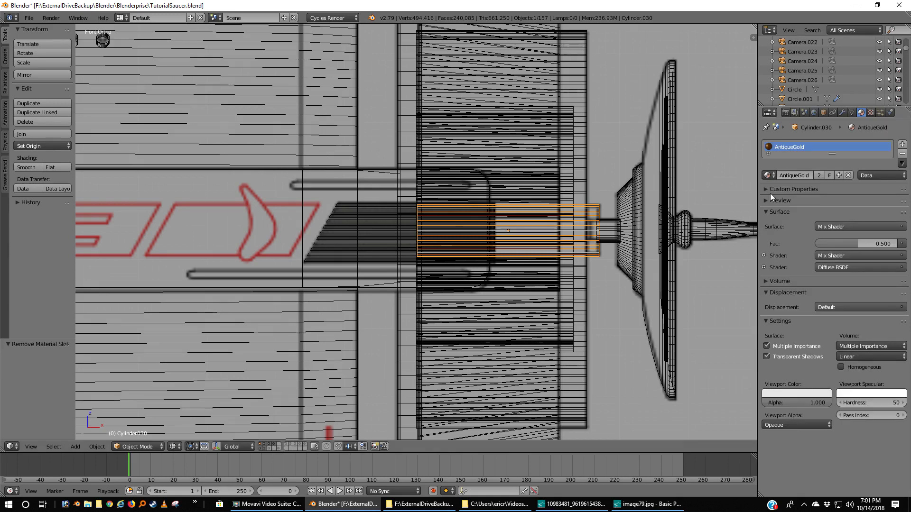
{"action": "right_click", "coordinate": [605, 226]}
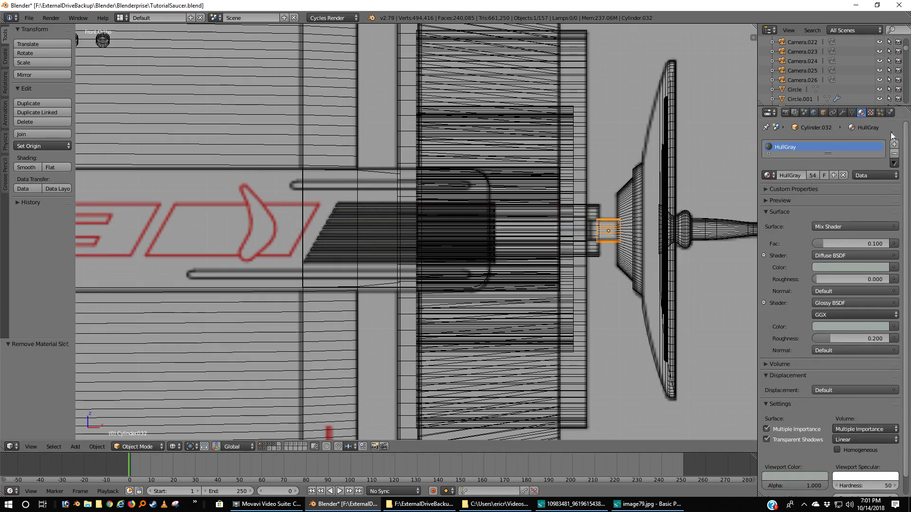
{"action": "left_click", "coordinate": [895, 154]}
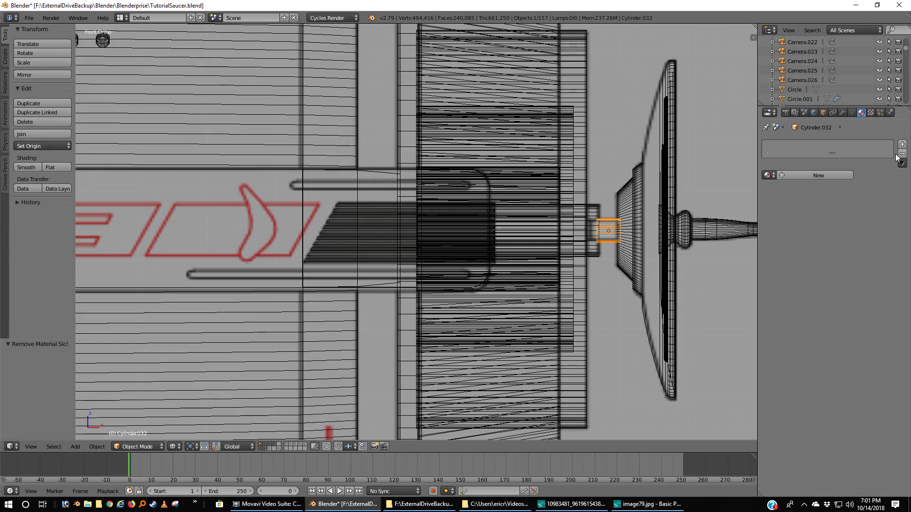
{"action": "left_click", "coordinate": [768, 175]}
{"action": "scroll", "coordinate": [802, 224], "scroll_direction": "down", "scroll_amount": 8}
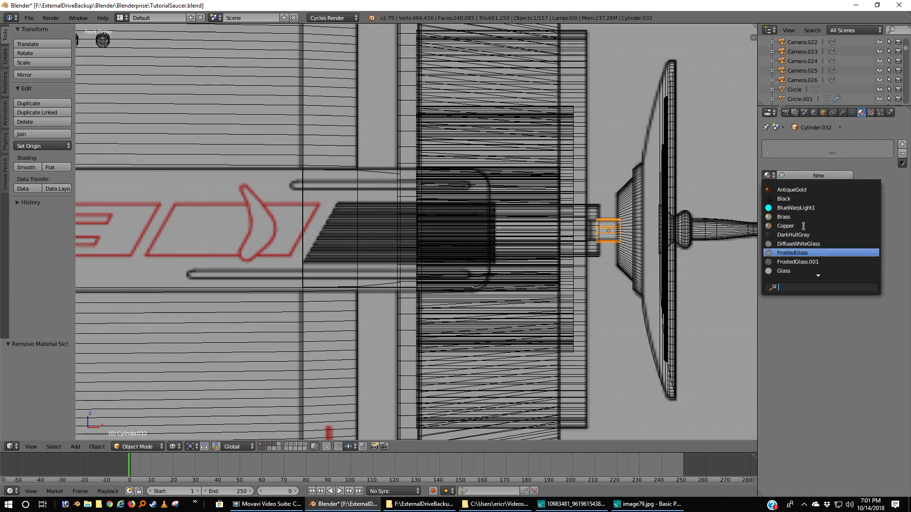
{"action": "left_click", "coordinate": [794, 209]}
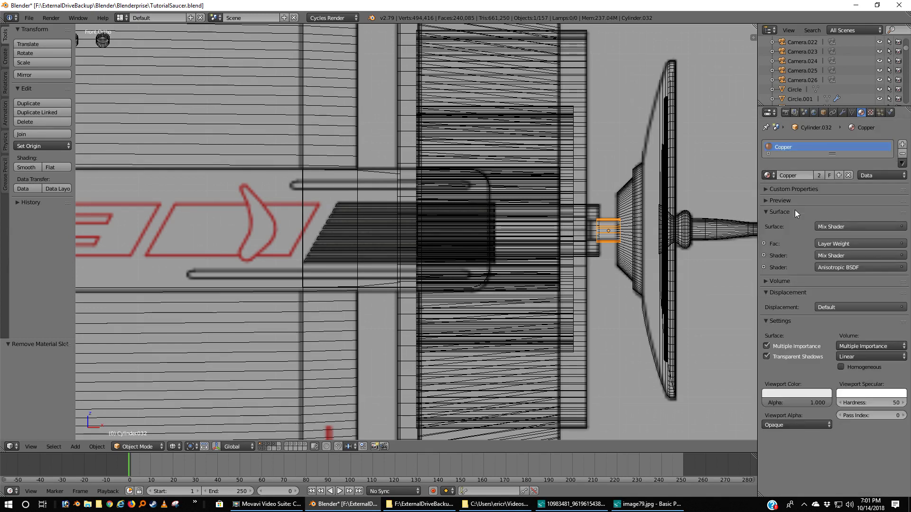
- Preview the new materials on the deflector dish assembly in Rendered shading, then return to wireframe
{"action": "key", "text": "z"}
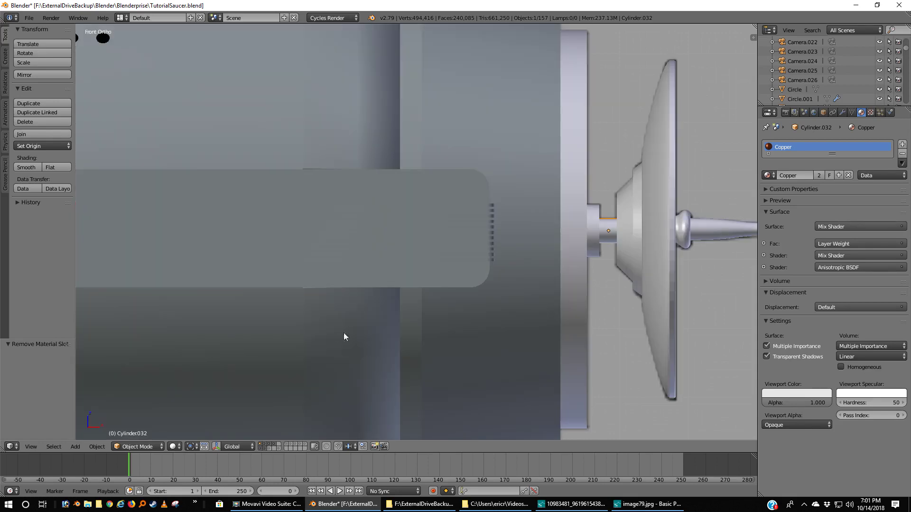
{"action": "left_click", "coordinate": [174, 447]}
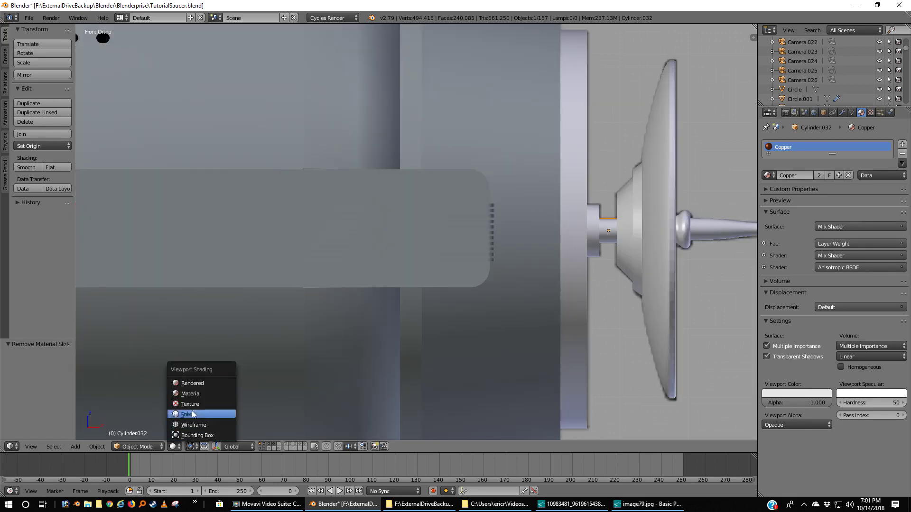
{"action": "left_click", "coordinate": [198, 384]}
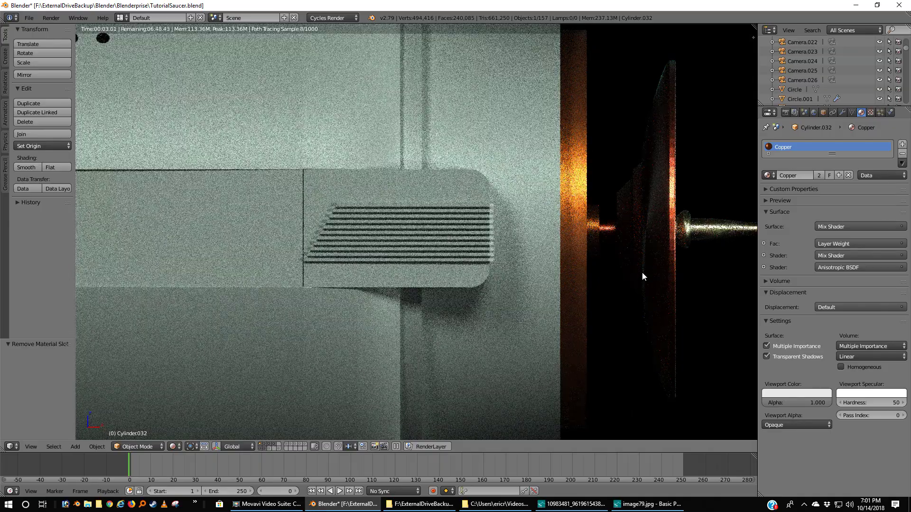
{"action": "scroll", "coordinate": [407, 260], "scroll_direction": "down", "scroll_amount": 3}
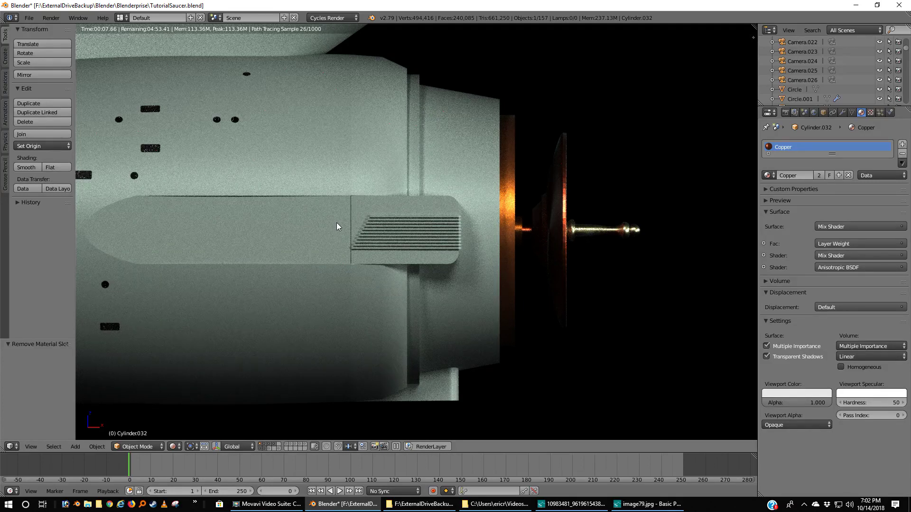
{"action": "key", "text": "z"}
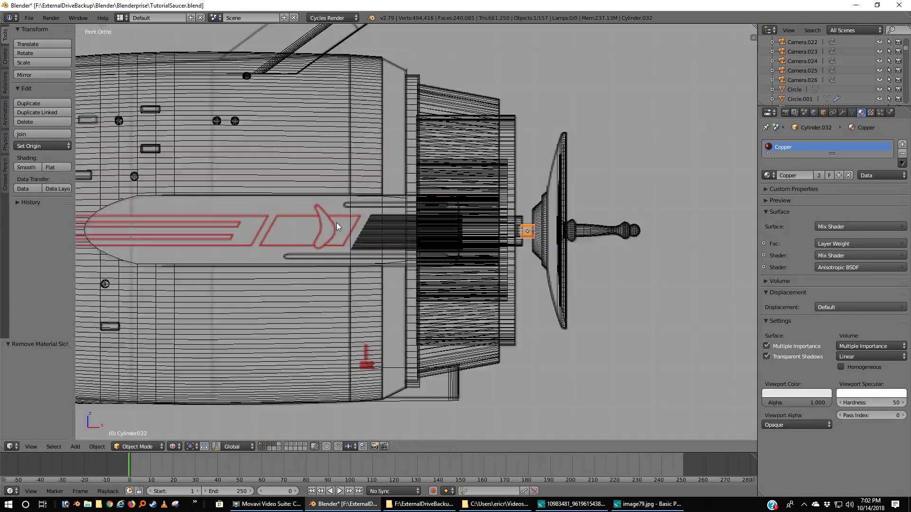
- Deselect everything and add a UV sphere with 17 rings
{"action": "key", "text": "a"}
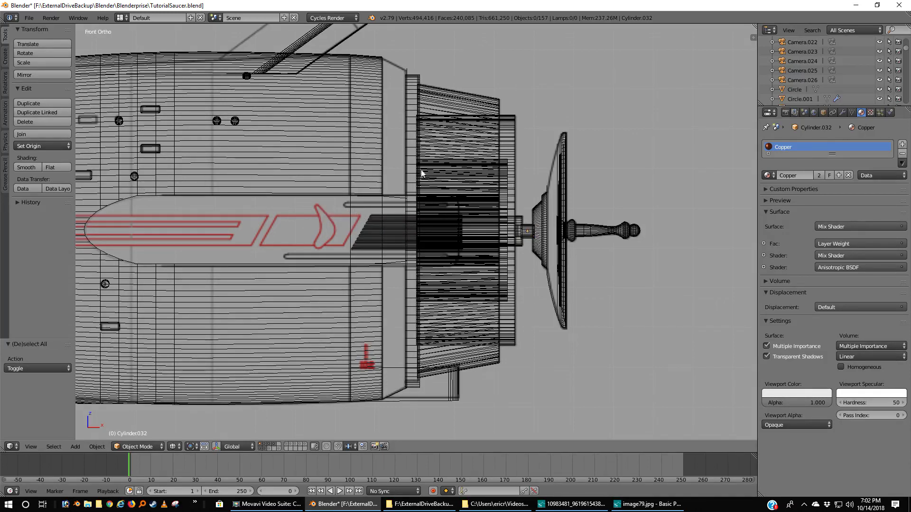
{"action": "key", "text": "shift+a"}
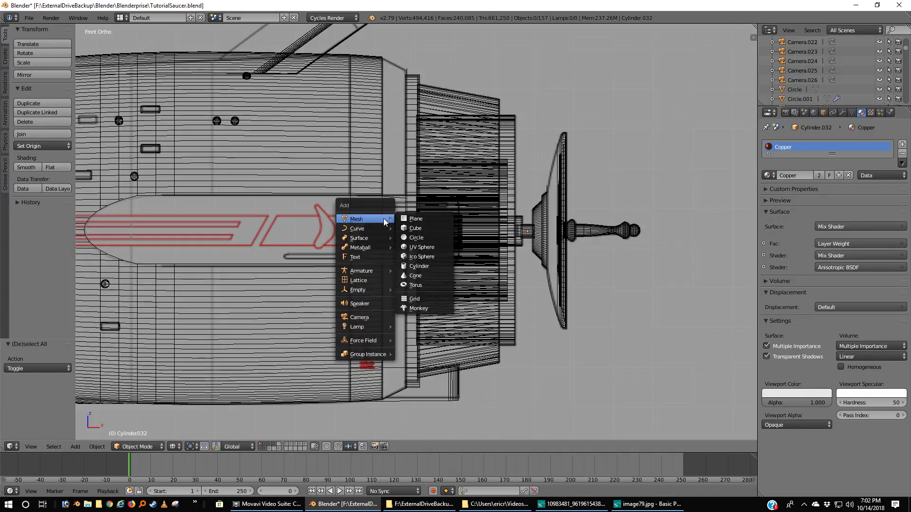
{"action": "left_click", "coordinate": [412, 247]}
{"action": "scroll", "coordinate": [412, 242], "scroll_direction": "down", "scroll_amount": 5}
{"action": "scroll", "coordinate": [413, 242], "scroll_direction": "down", "scroll_amount": 5}
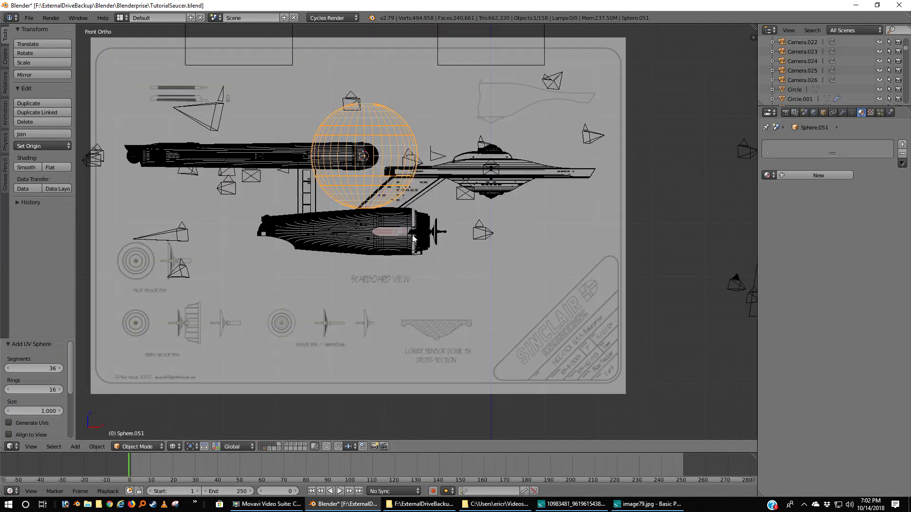
{"action": "scroll", "coordinate": [413, 242], "scroll_direction": "up", "scroll_amount": 3}
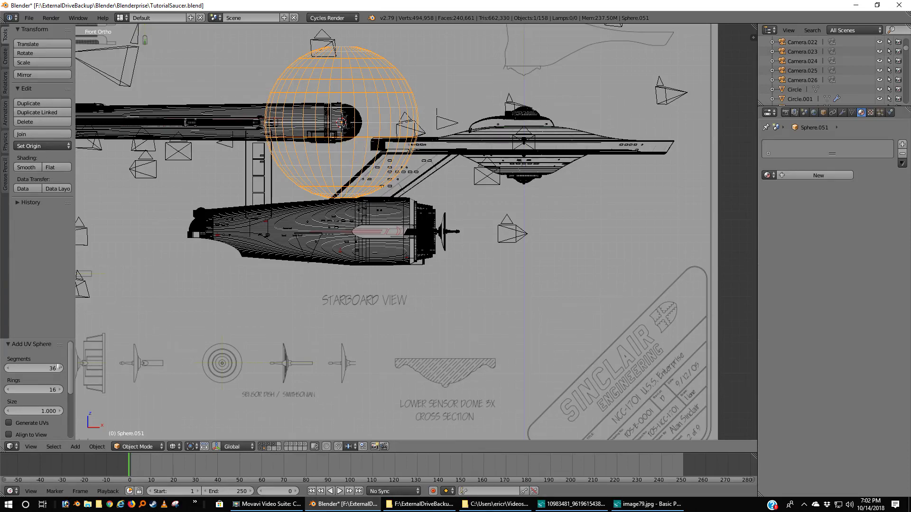
{"action": "left_click", "coordinate": [45, 390]}
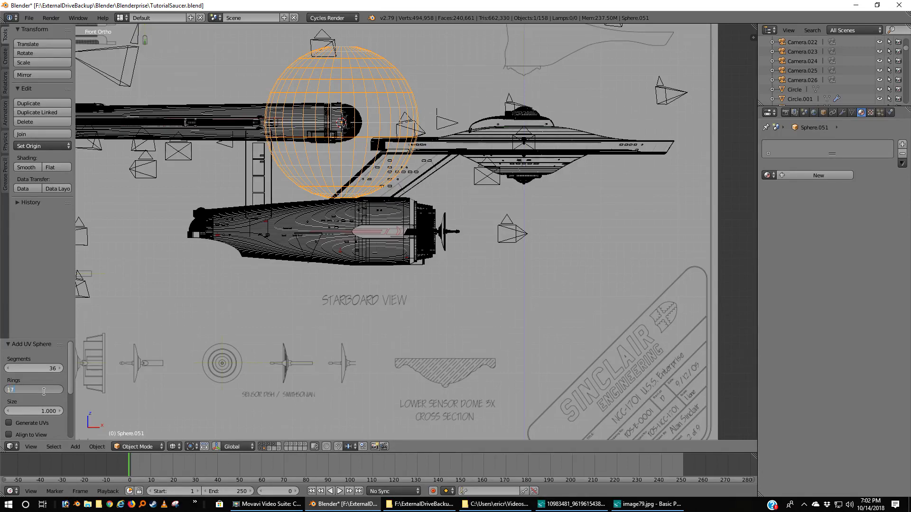
{"action": "key", "text": "Return"}
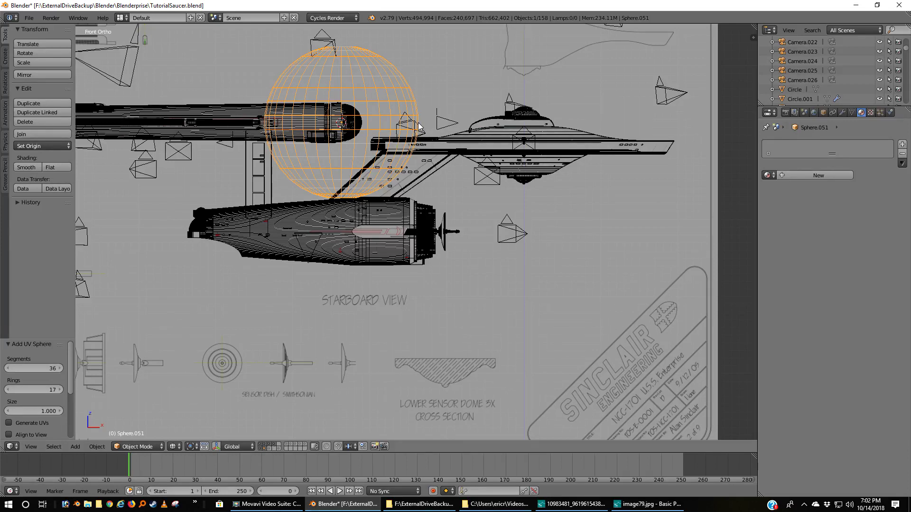
- Rotate the sphere 90 degrees and move it about 0.813 in X and -1.355 in Z onto the secondary hull's front end
{"action": "type", "text": "r"}
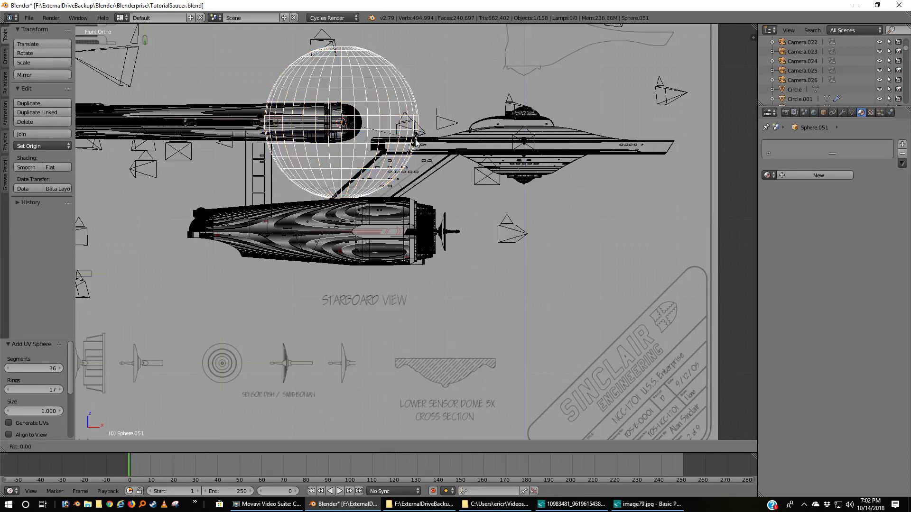
{"action": "type", "text": "90"}
{"action": "key", "text": "Return"}
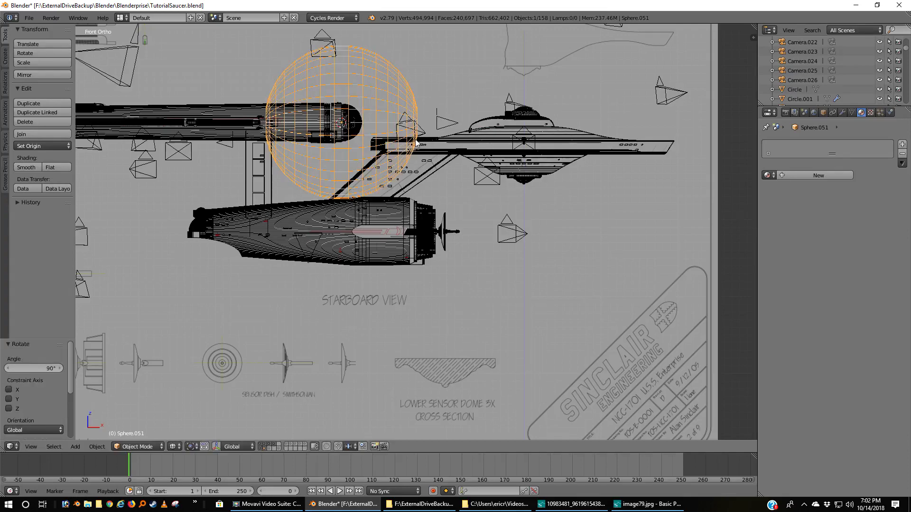
{"action": "key", "text": "g"}
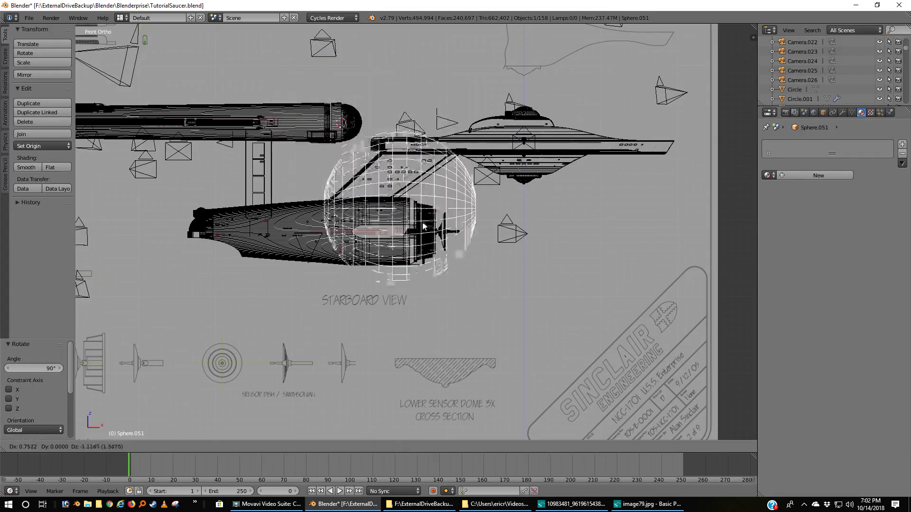
{"action": "left_click", "coordinate": [427, 240]}
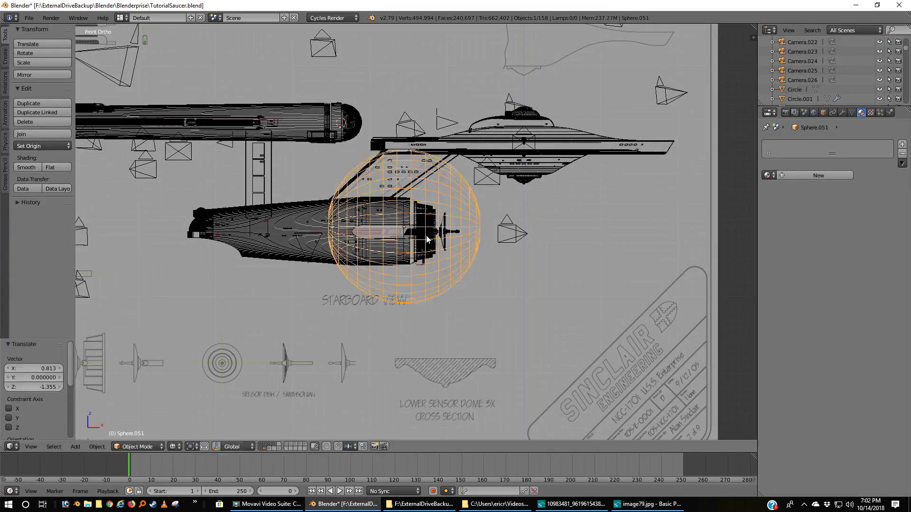
- Scale the sphere down by about 0.088 and again by about 0.098, close to the thickness of the upper bar outline
{"action": "key", "text": "s"}
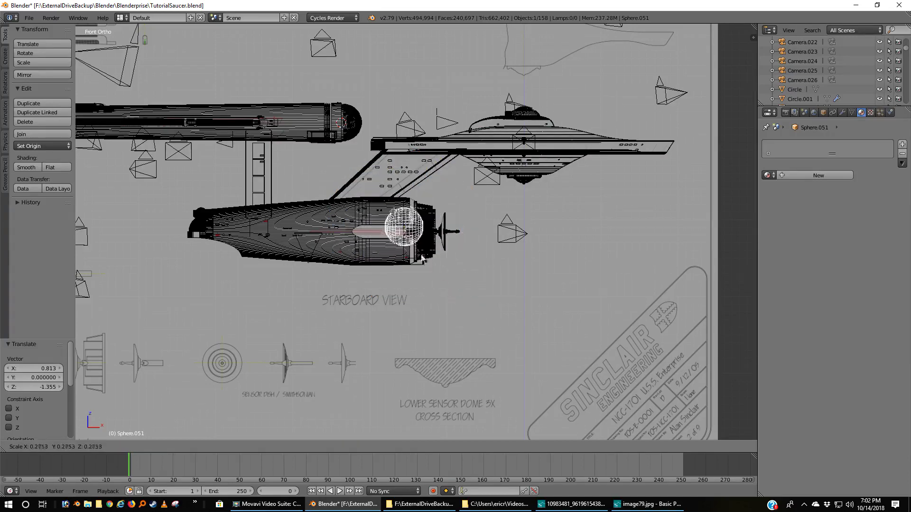
{"action": "left_click", "coordinate": [429, 274]}
{"action": "scroll", "coordinate": [430, 274], "scroll_direction": "up", "scroll_amount": 2}
{"action": "scroll", "coordinate": [429, 273], "scroll_direction": "up", "scroll_amount": 8}
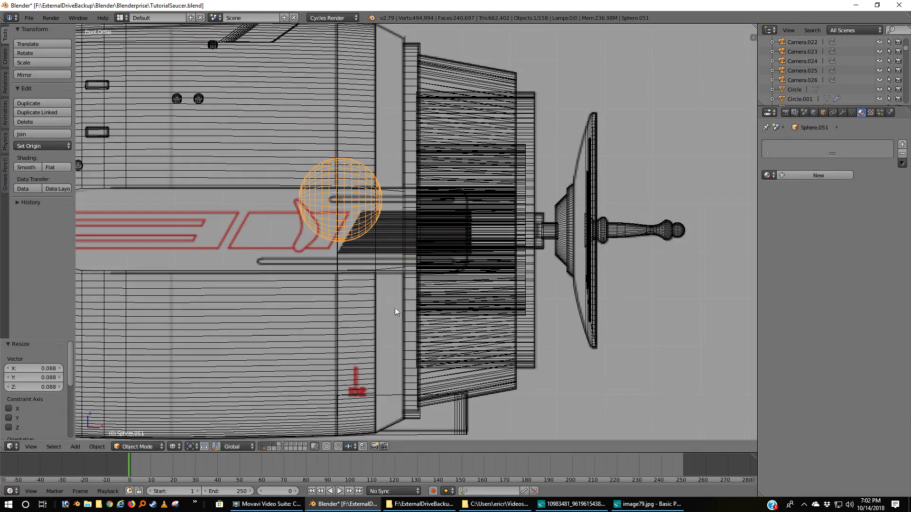
{"action": "key", "text": "s"}
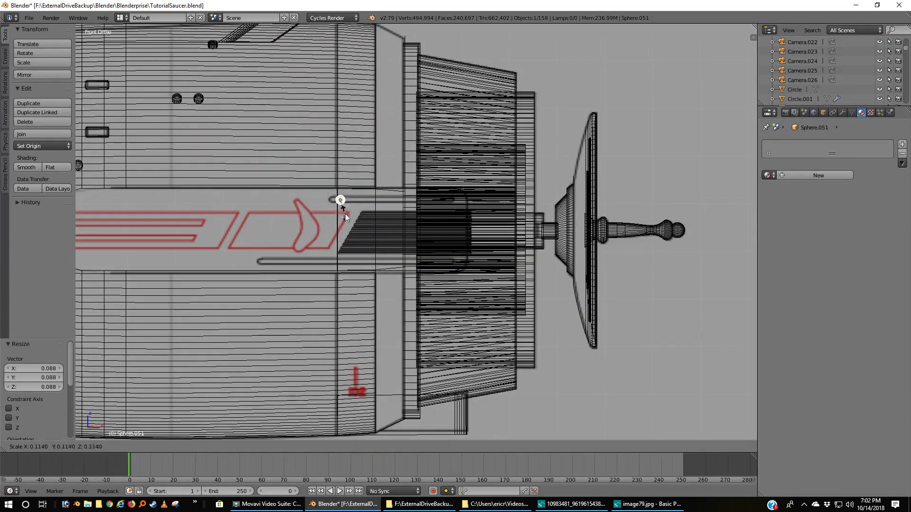
{"action": "left_click", "coordinate": [344, 216]}
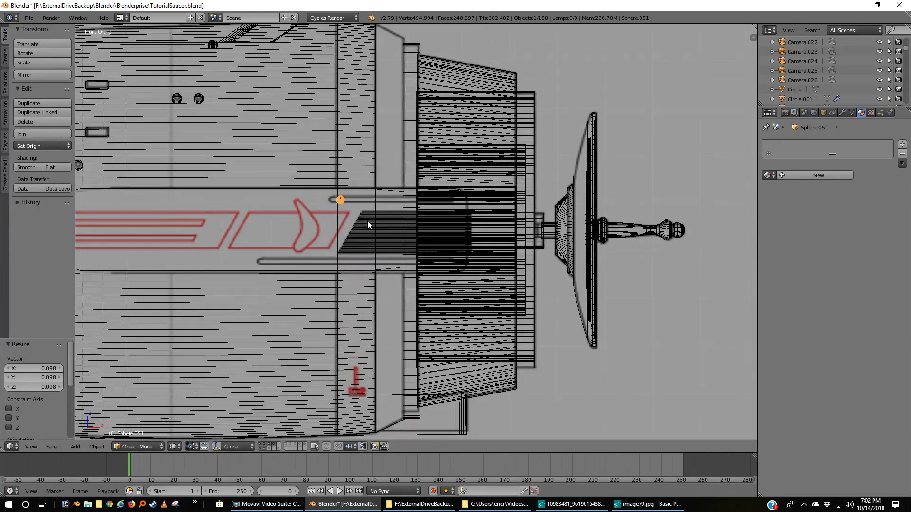
{"action": "scroll", "coordinate": [367, 221], "scroll_direction": "up", "scroll_amount": 3}
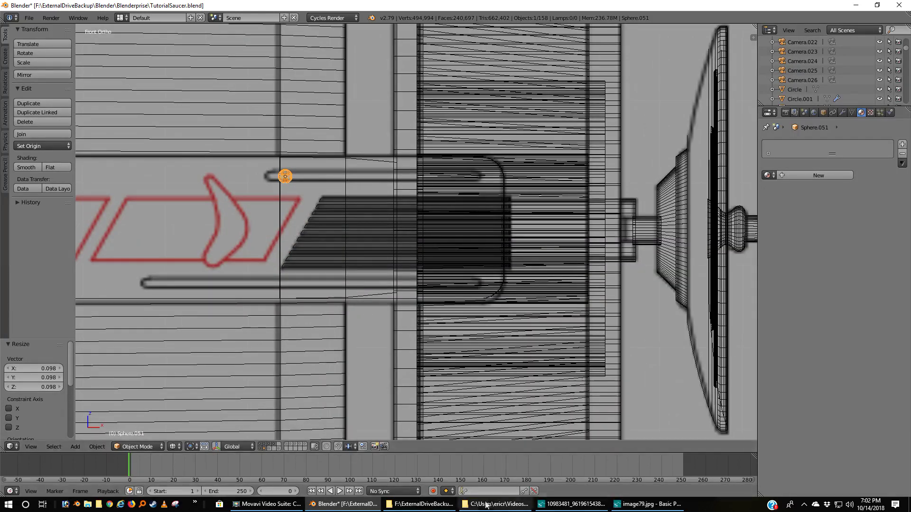
- Check the reference photos image79.jpg and image80.jpg for the shape of the raised bars beside the grille
{"action": "left_click", "coordinate": [634, 508]}
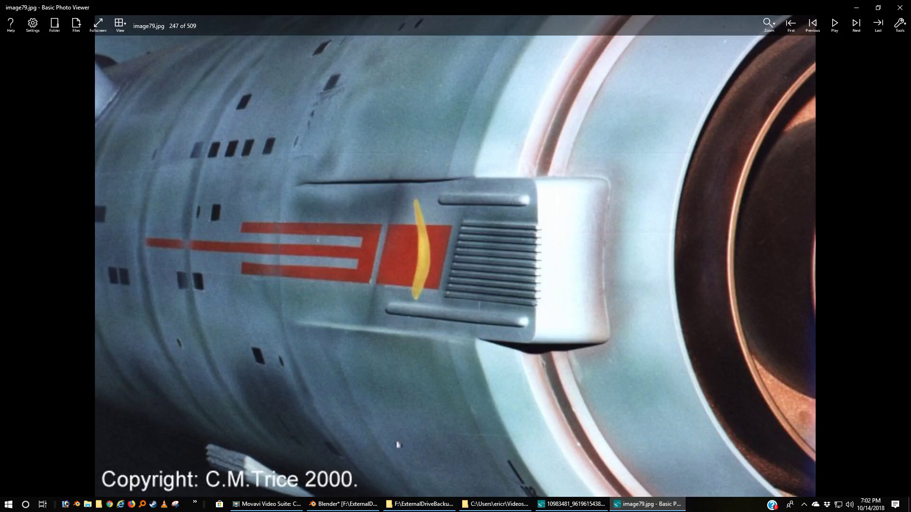
{"action": "left_click", "coordinate": [576, 505]}
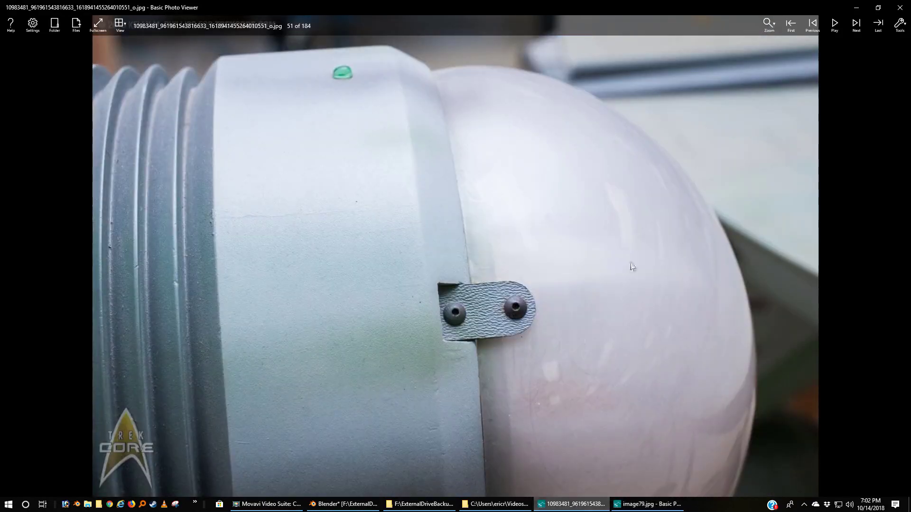
{"action": "left_click", "coordinate": [900, 7]}
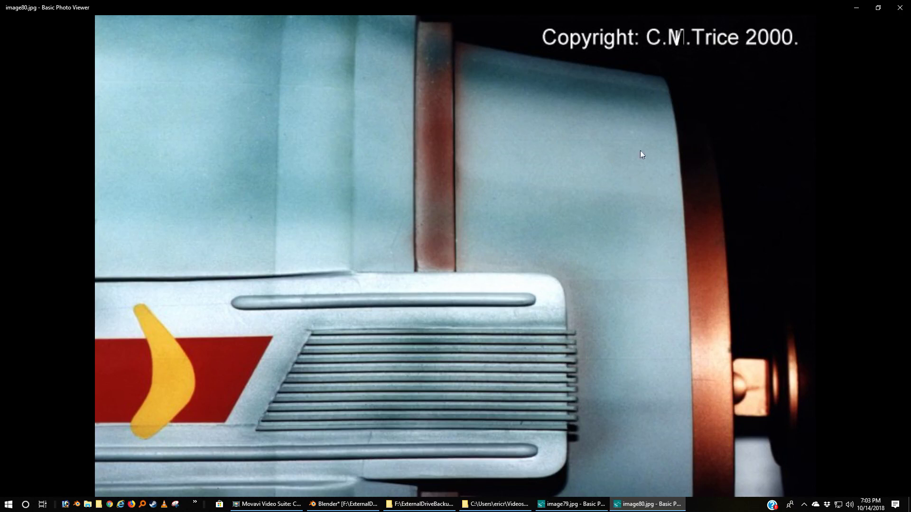
{"action": "left_click", "coordinate": [858, 8]}
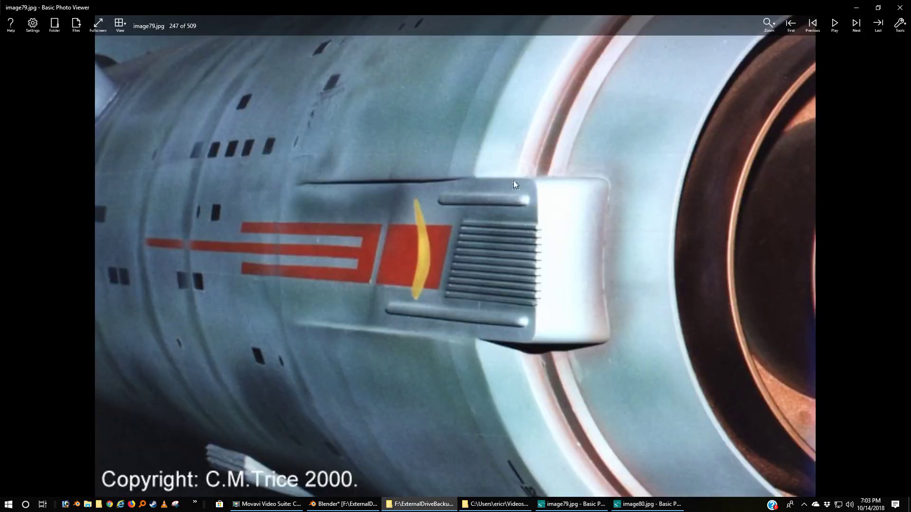
{"action": "left_click", "coordinate": [852, 8]}
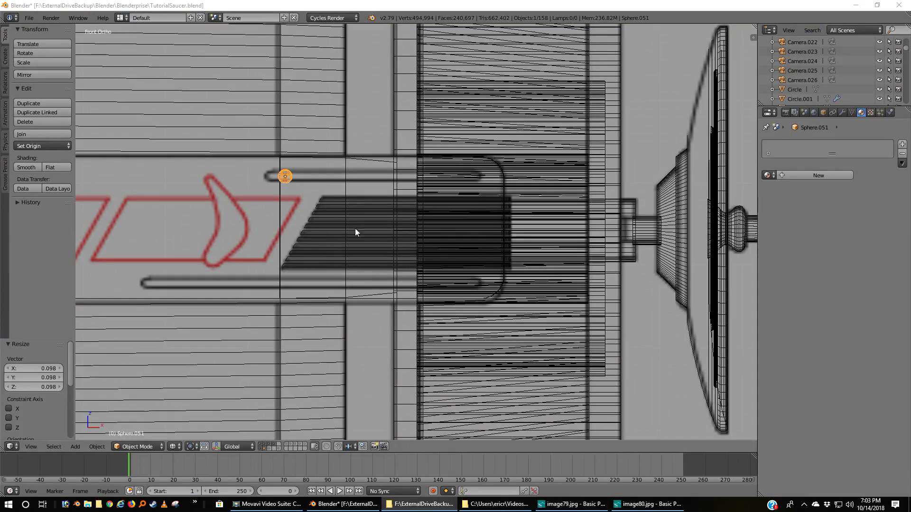
- Examine the small sphere's size and position against the rounded end of the upper bar in the front-view blueprint
{"action": "scroll", "coordinate": [255, 197], "scroll_direction": "up", "scroll_amount": 2}
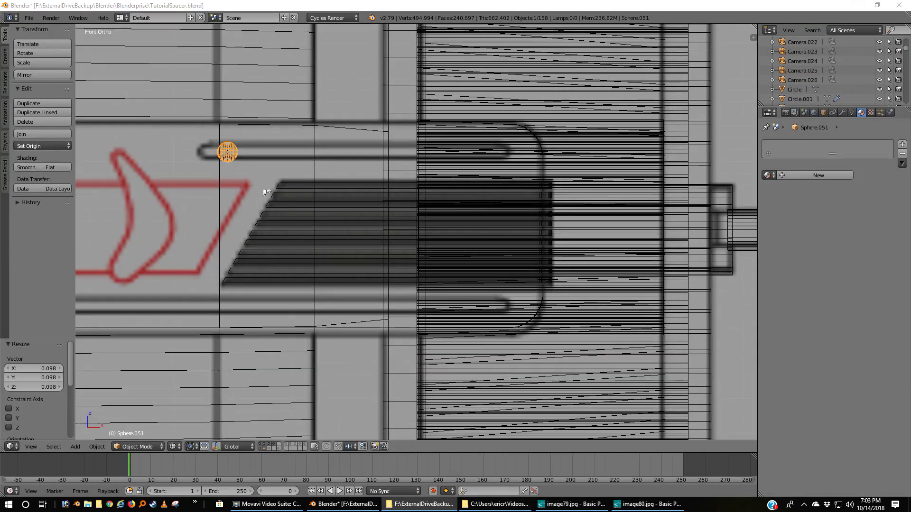
{"action": "scroll", "coordinate": [266, 189], "scroll_direction": "up", "scroll_amount": 1}
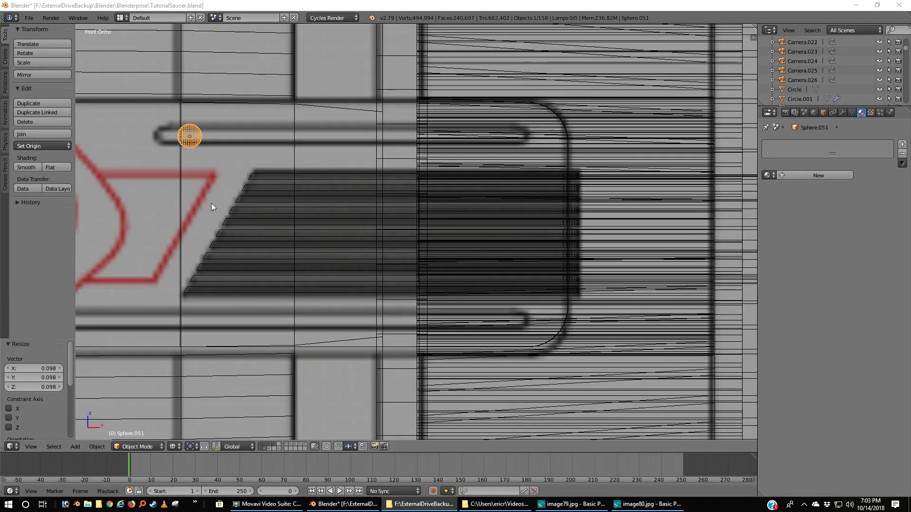
{"action": "middle_click_drag", "start_coordinate": [171, 189], "coordinate": [380, 220]}
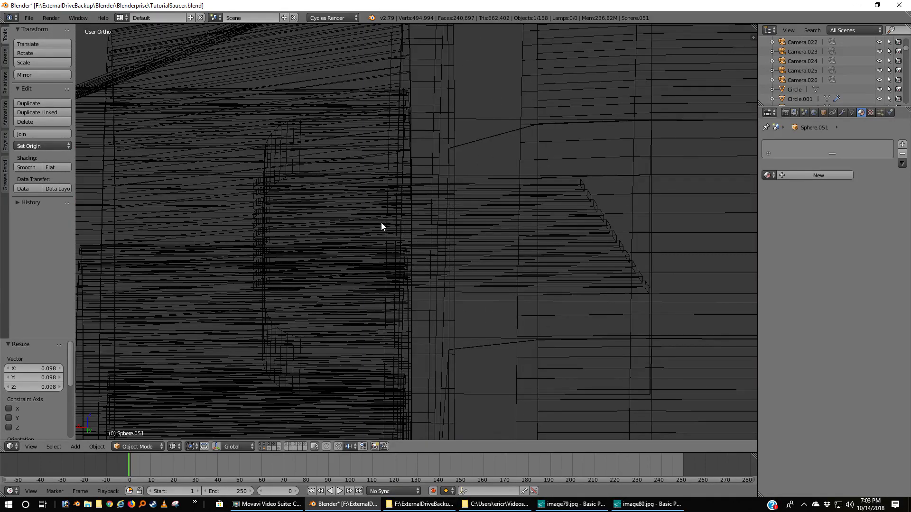
{"action": "key", "text": "KP_1"}
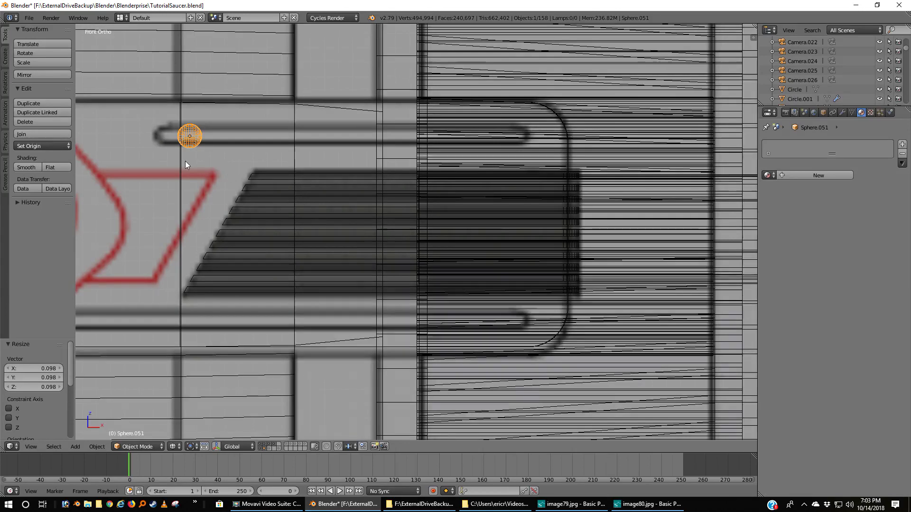
{"action": "middle_click_drag", "start_coordinate": [185, 161], "coordinate": [416, 226], "text": "shift"}
{"action": "scroll", "coordinate": [416, 230], "scroll_direction": "up", "scroll_amount": 3}
{"action": "scroll", "coordinate": [415, 229], "scroll_direction": "up", "scroll_amount": 3}
{"action": "middle_click_drag", "start_coordinate": [439, 159], "coordinate": [441, 201], "text": "shift"}
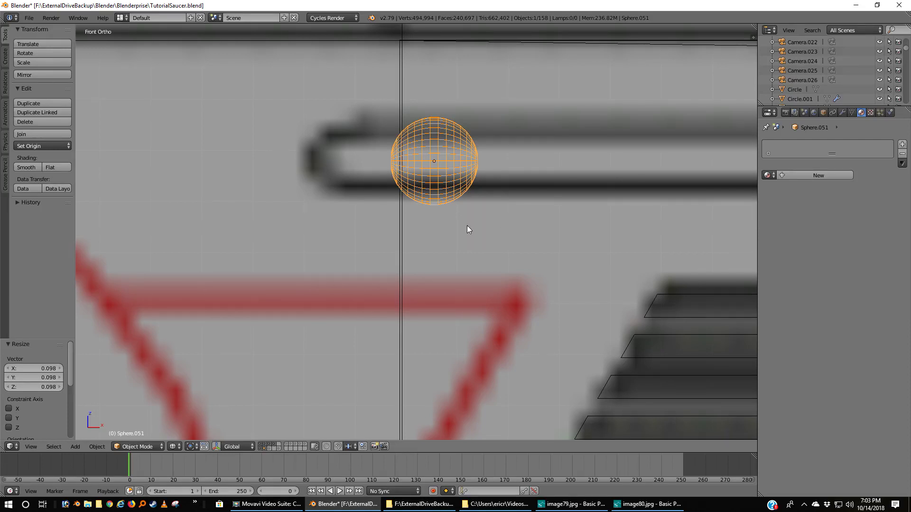
{"action": "key", "text": "s"}
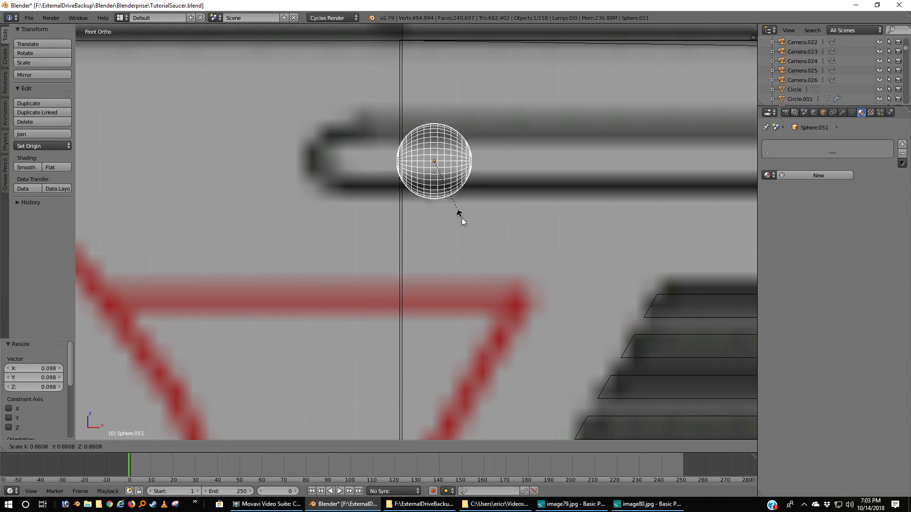
{"action": "key", "text": "z"}
{"action": "right_click", "coordinate": [458, 214]}
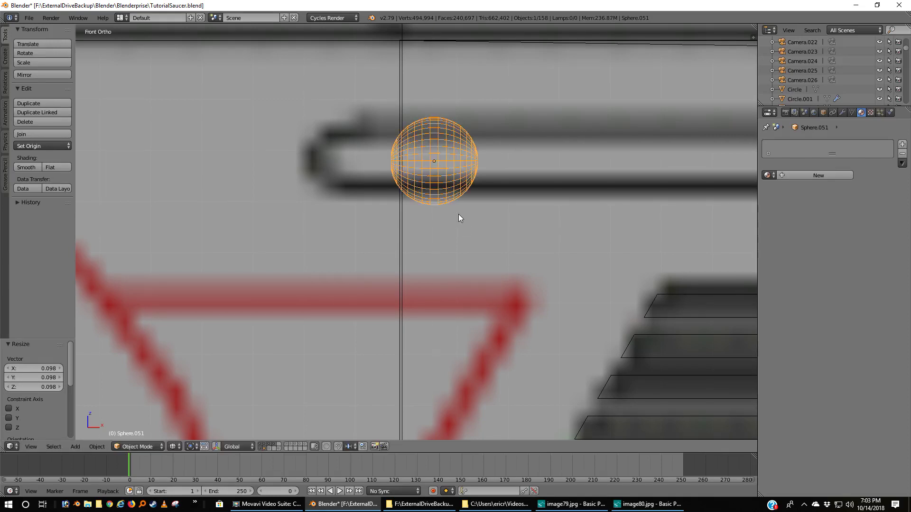
- Scale the sphere down by about 0.662 to the upper bar outline's thickness and check the bars' rounded ends in image80.jpg
{"action": "key", "text": "s"}
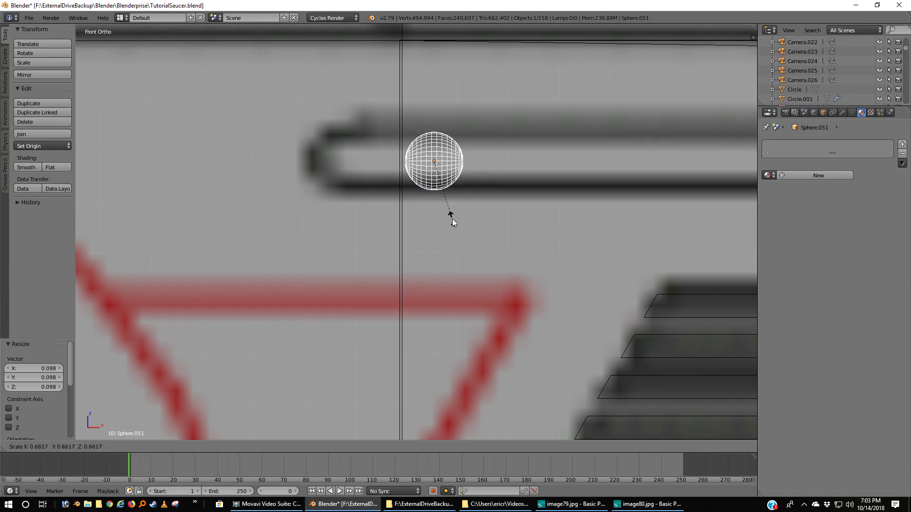
{"action": "left_click", "coordinate": [451, 218]}
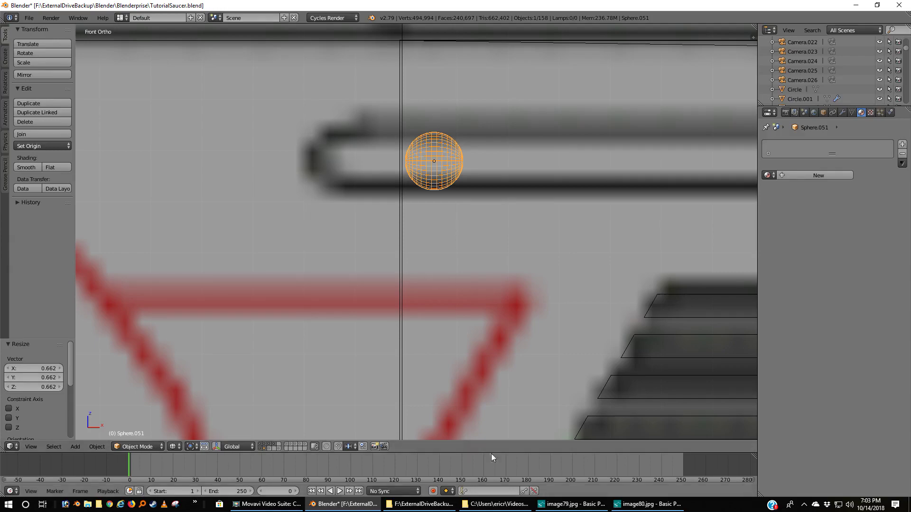
{"action": "left_click", "coordinate": [648, 504]}
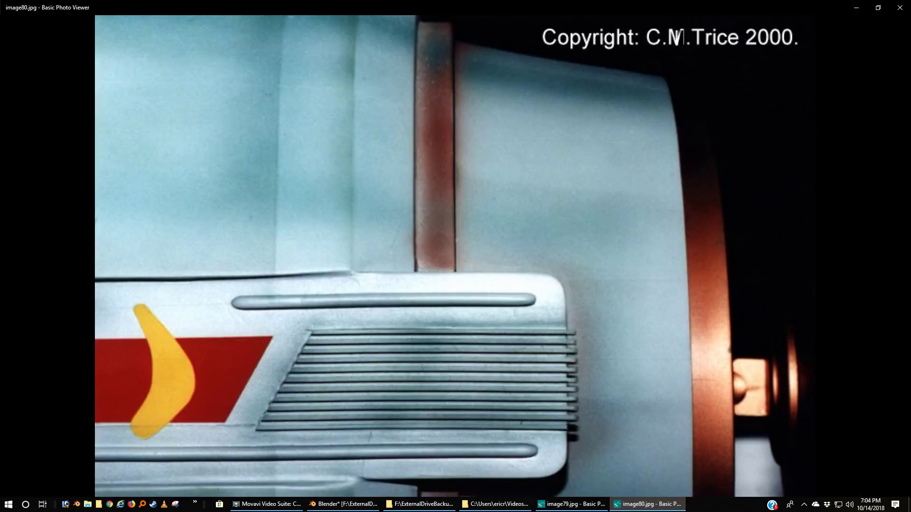
{"action": "left_click", "coordinate": [855, 9]}
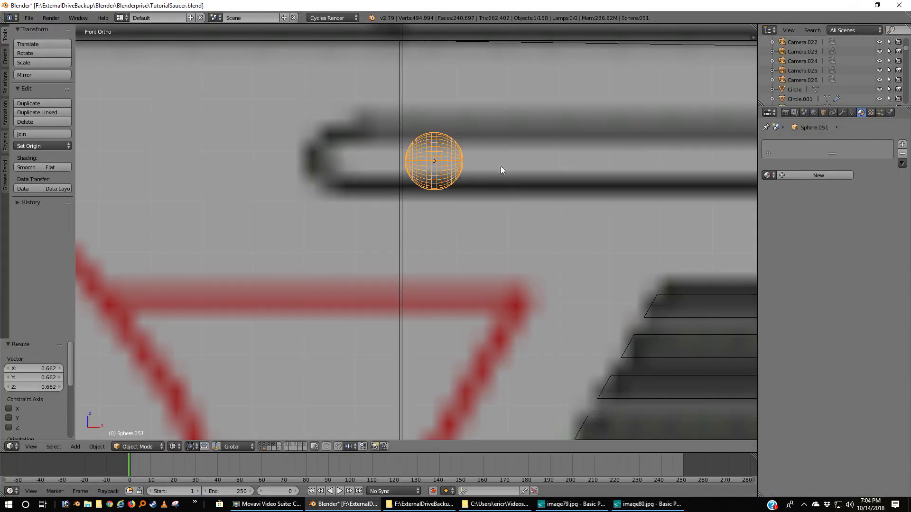
{"action": "key", "text": "s"}
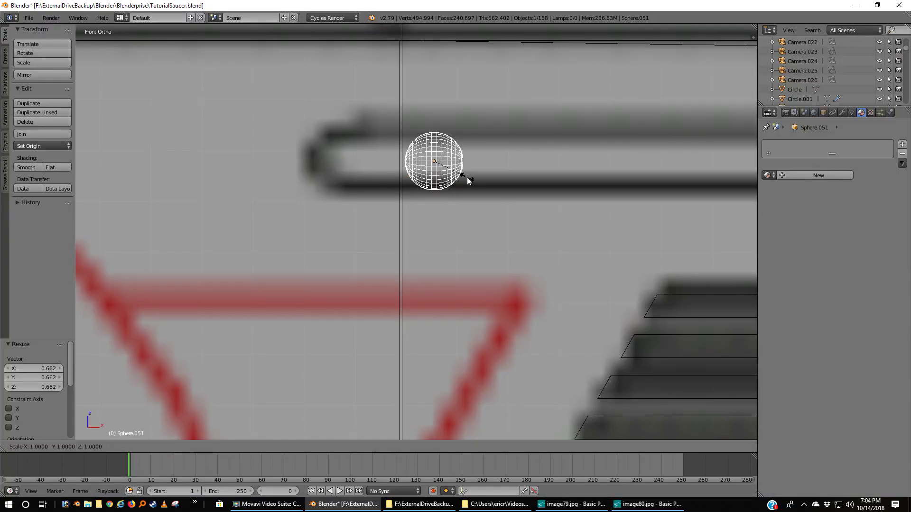
{"action": "key", "text": "z"}
{"action": "right_click", "coordinate": [487, 177]}
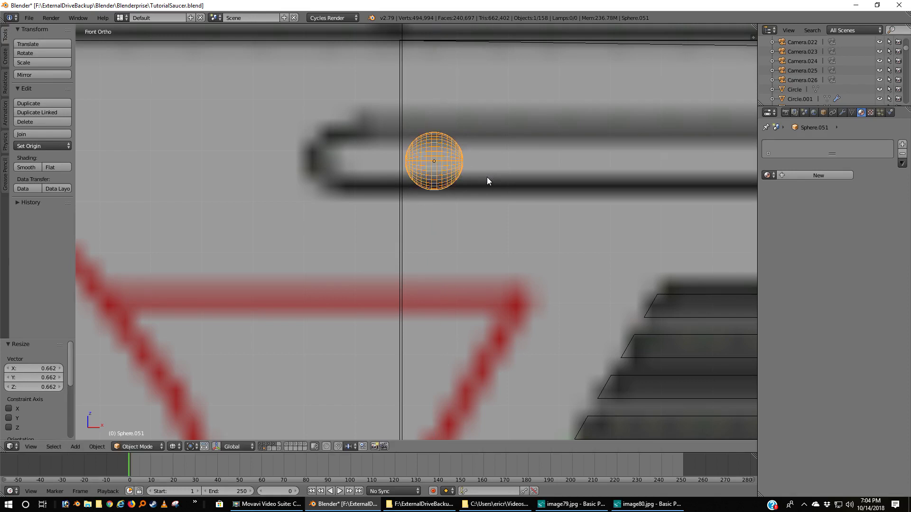
- Stretch the sphere along the X axis by about 1.435 into a horizontal ellipsoid
{"action": "key", "text": "s"}
{"action": "key", "text": "x"}
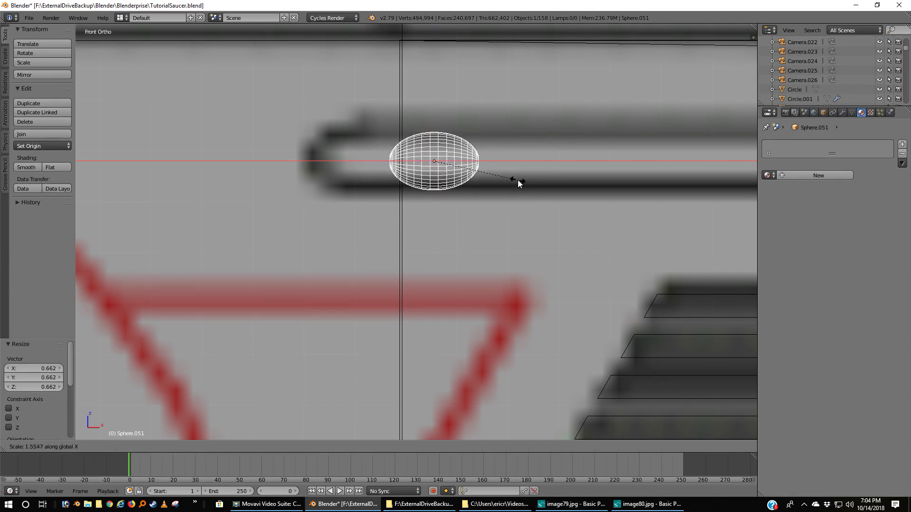
{"action": "left_click", "coordinate": [512, 183]}
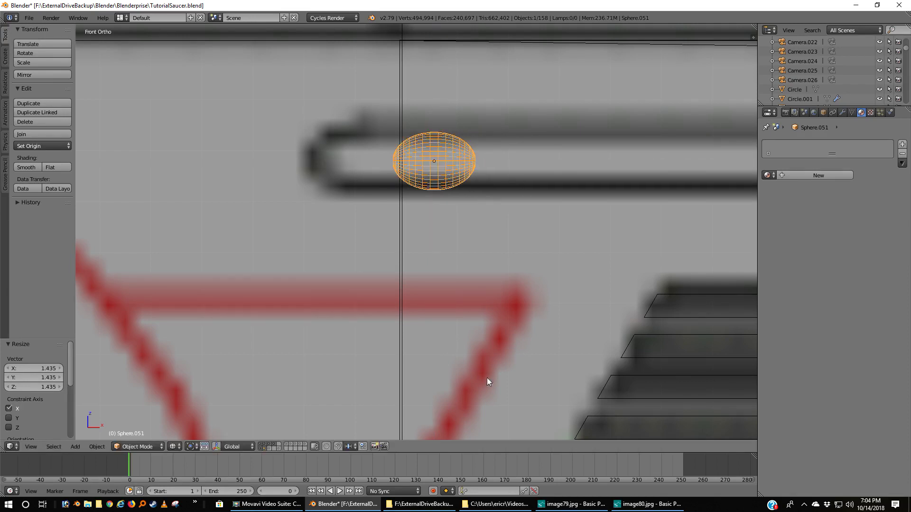
- Apply smooth shading to the ellipsoid and assign it the existing HullGray material
{"action": "key", "text": "z"}
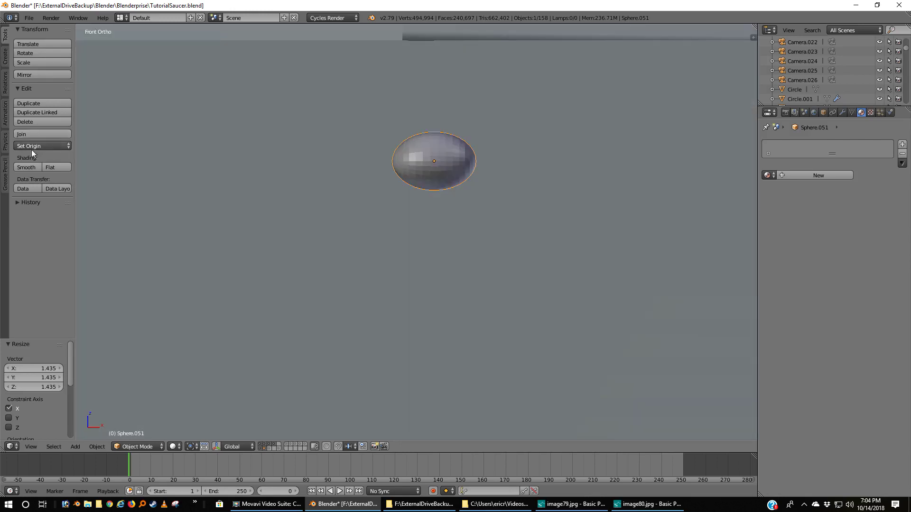
{"action": "left_click", "coordinate": [30, 167]}
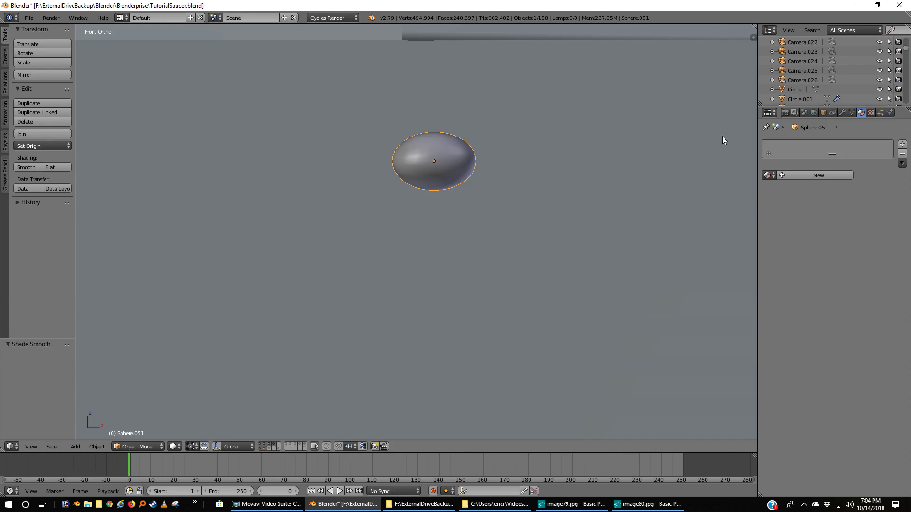
{"action": "left_click", "coordinate": [768, 175]}
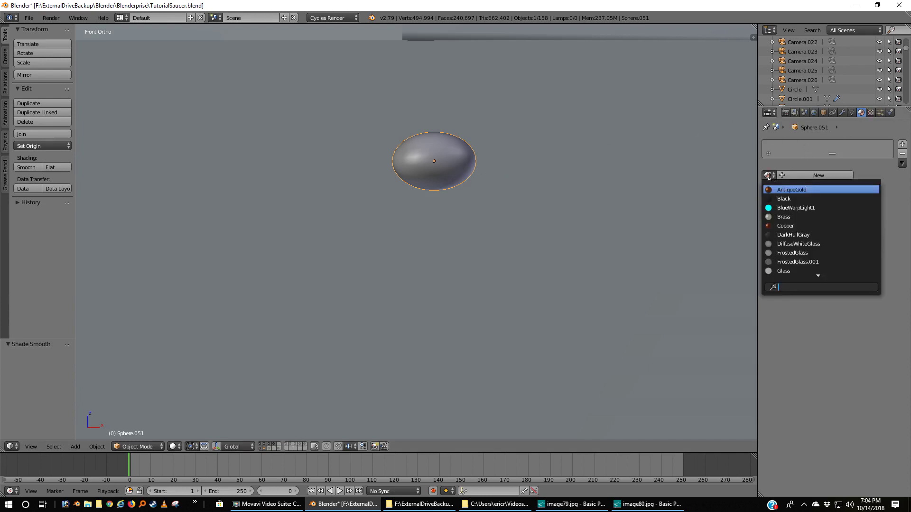
{"action": "scroll", "coordinate": [814, 245], "scroll_direction": "down", "scroll_amount": 17}
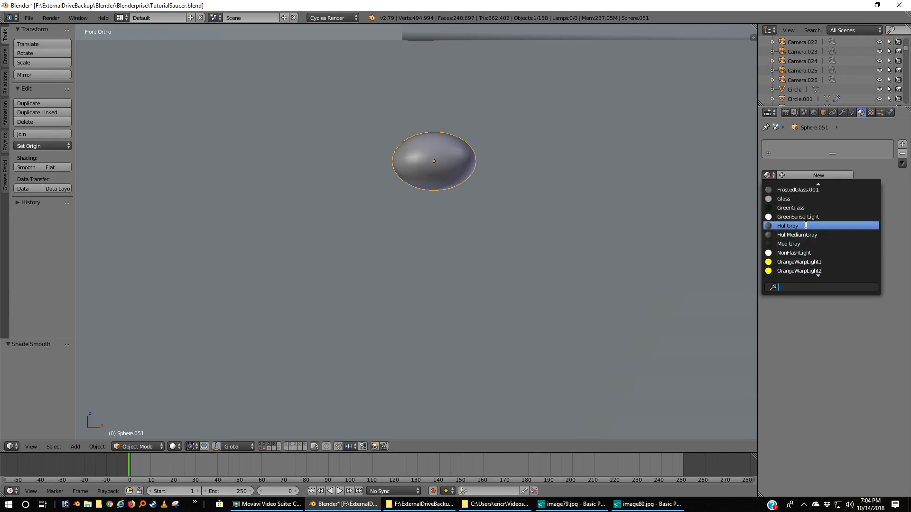
{"action": "left_click", "coordinate": [806, 226]}
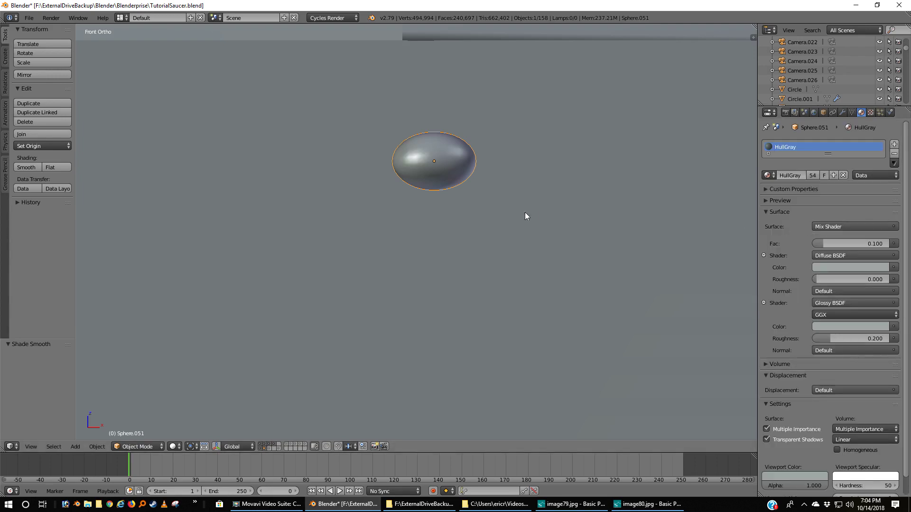
{"action": "key", "text": "z"}
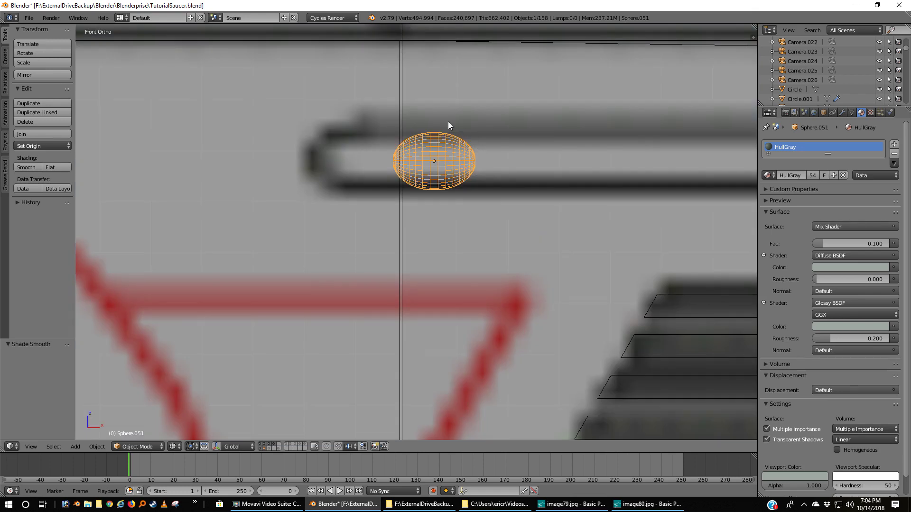
- Select only the vertices of the ellipsoid's left half, including the middle ring, in Edit Mode
{"action": "key", "text": "Tab"}
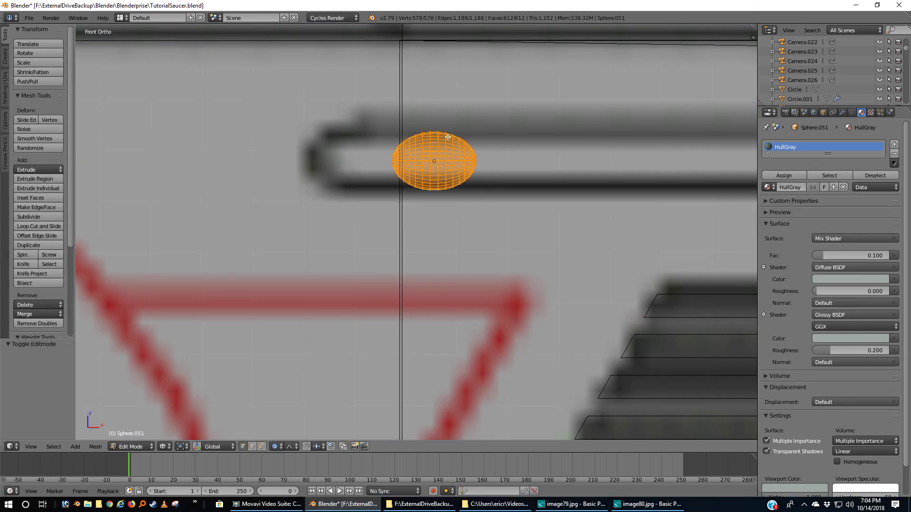
{"action": "key", "text": "a"}
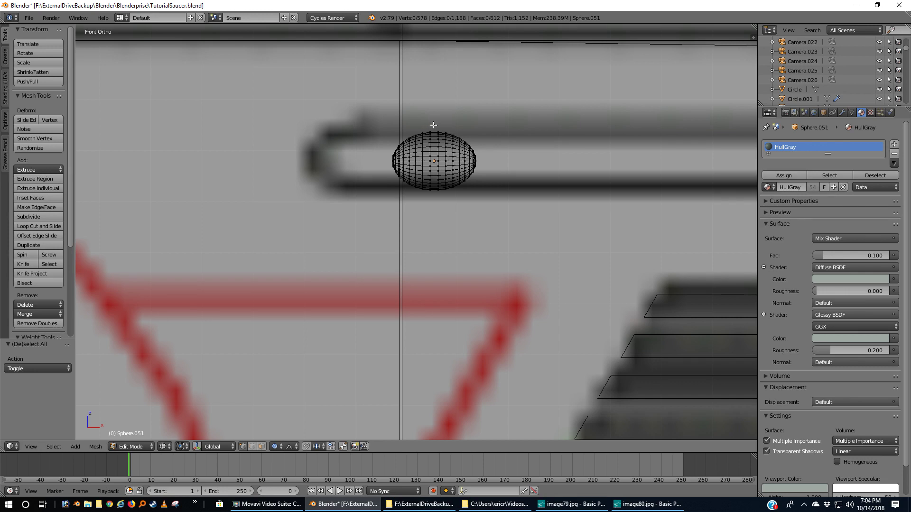
{"action": "key", "text": "b"}
{"action": "left_click_drag", "start_coordinate": [434, 125], "coordinate": [355, 217]}
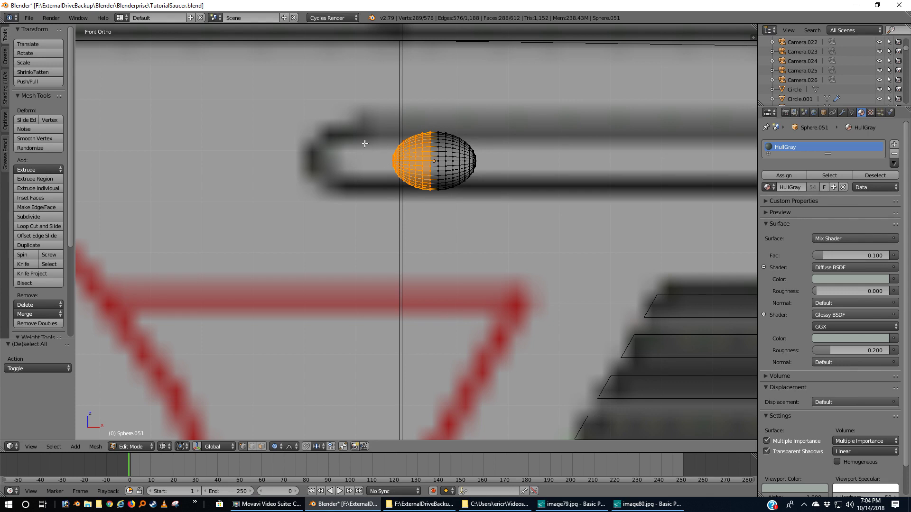
{"action": "key", "text": "g"}
{"action": "key", "text": "x"}
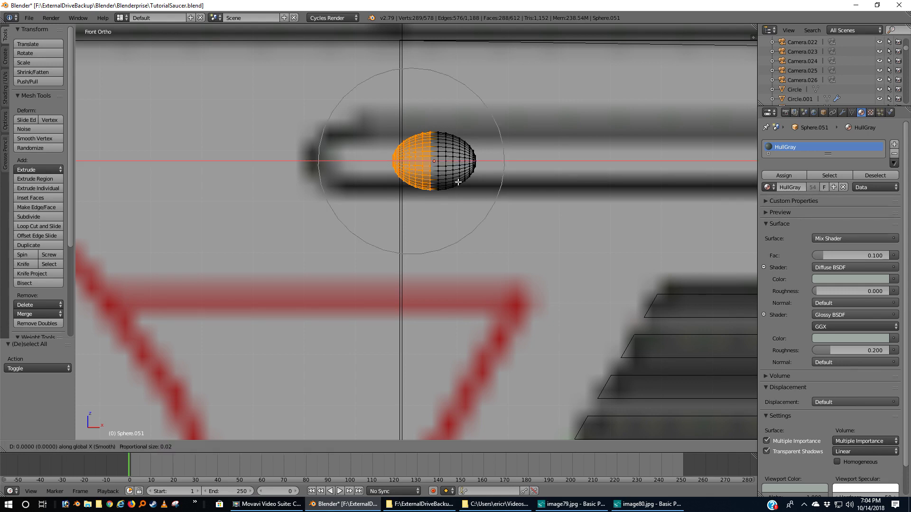
{"action": "key", "text": "Escape"}
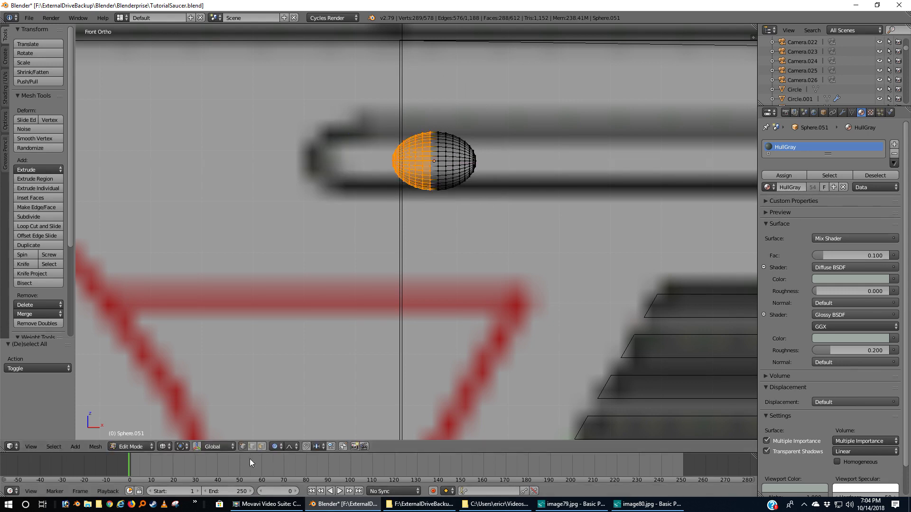
- Turn off proportional editing and move the selected half about -0.018 along X to the left end of the upper bar outline
{"action": "left_click", "coordinate": [275, 446]}
{"action": "left_click", "coordinate": [277, 435]}
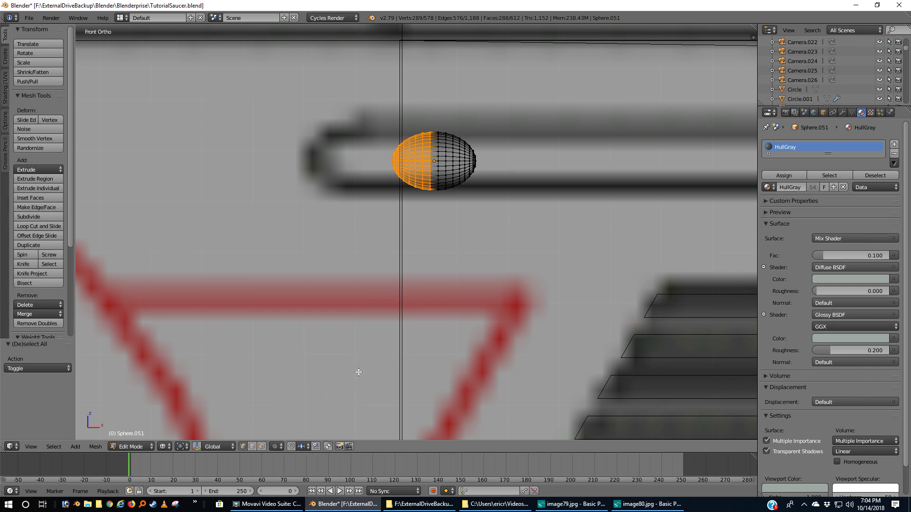
{"action": "key", "text": "g"}
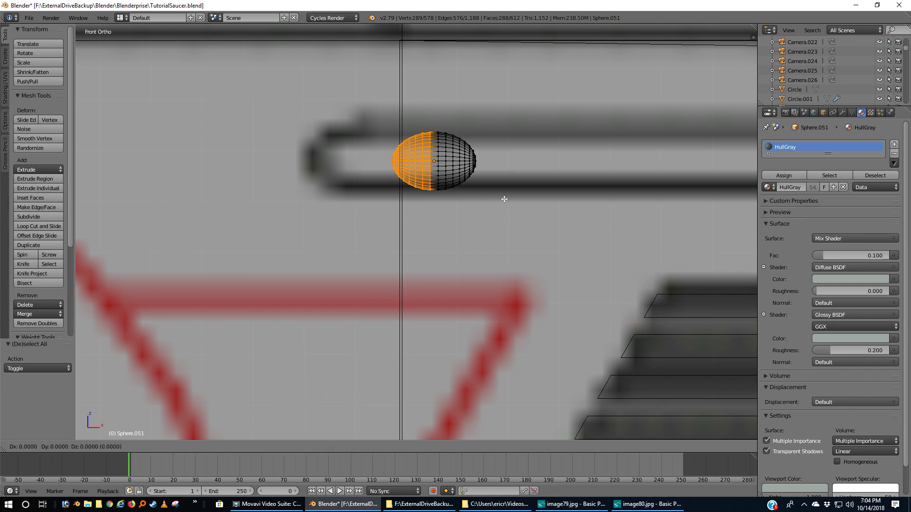
{"action": "key", "text": "x"}
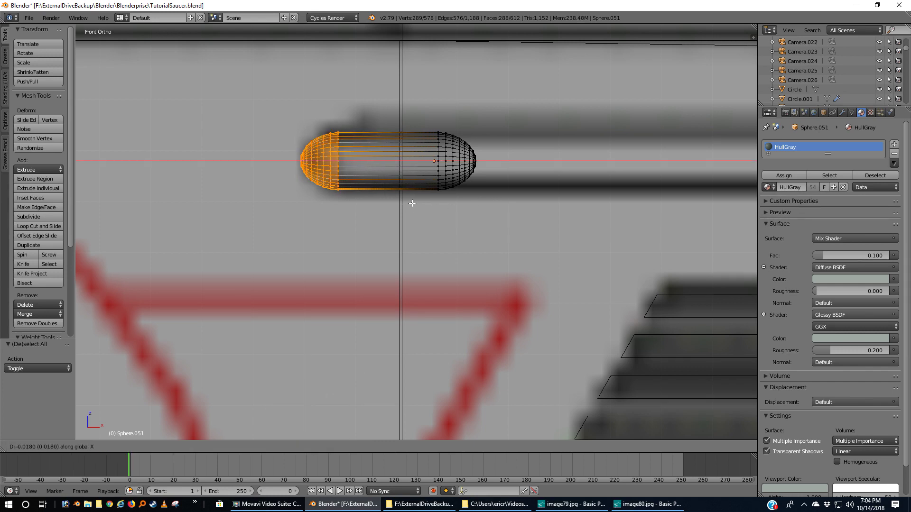
{"action": "left_click", "coordinate": [426, 206]}
- Select the right half's vertices and move them along X to the right end of the upper bar outline
{"action": "key", "text": "a"}
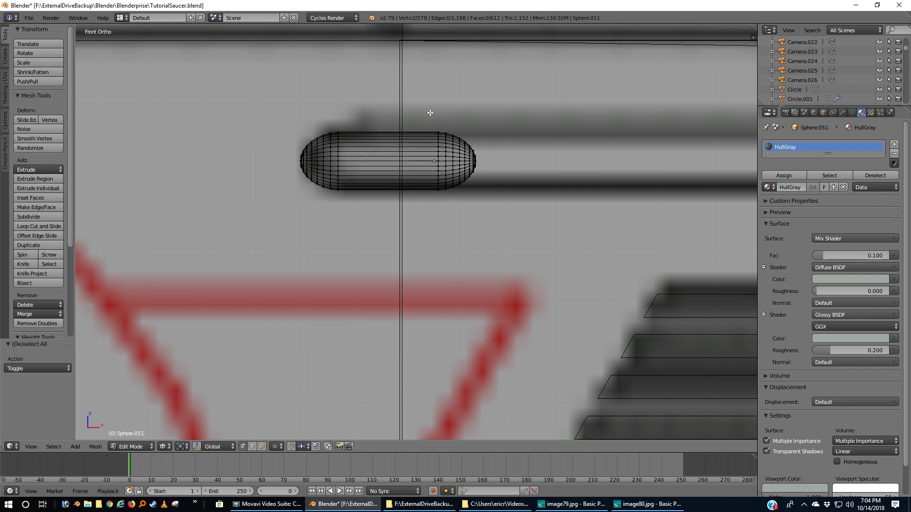
{"action": "key", "text": "b"}
{"action": "left_click_drag", "start_coordinate": [431, 112], "coordinate": [545, 212]}
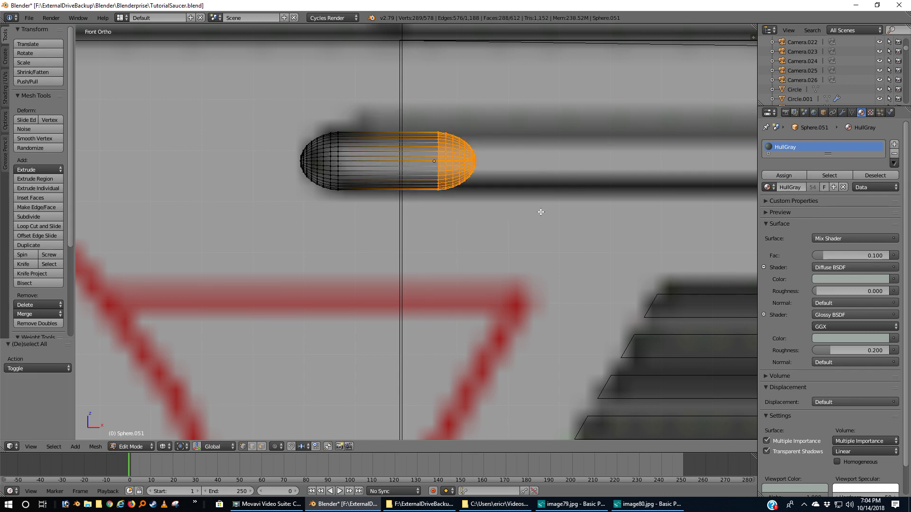
{"action": "scroll", "coordinate": [544, 209], "scroll_direction": "down", "scroll_amount": 7}
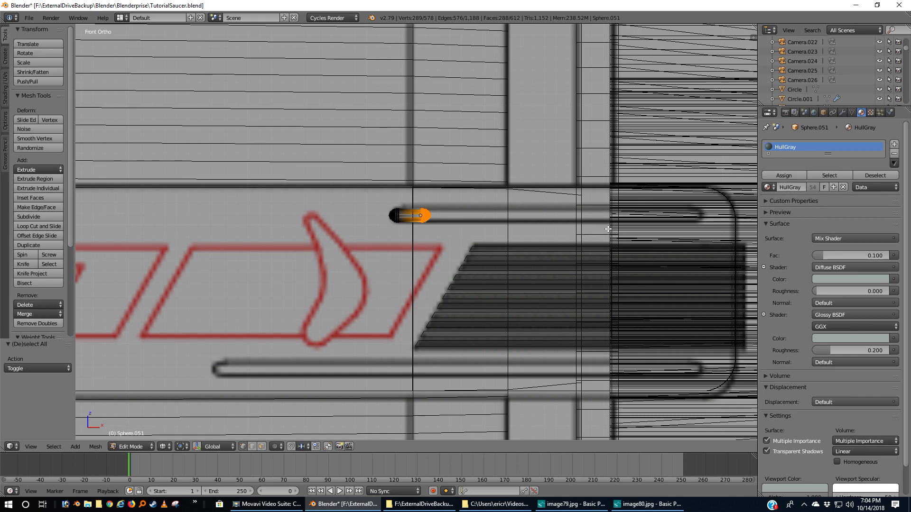
{"action": "middle_click_drag", "start_coordinate": [589, 236], "coordinate": [510, 205], "text": "shift"}
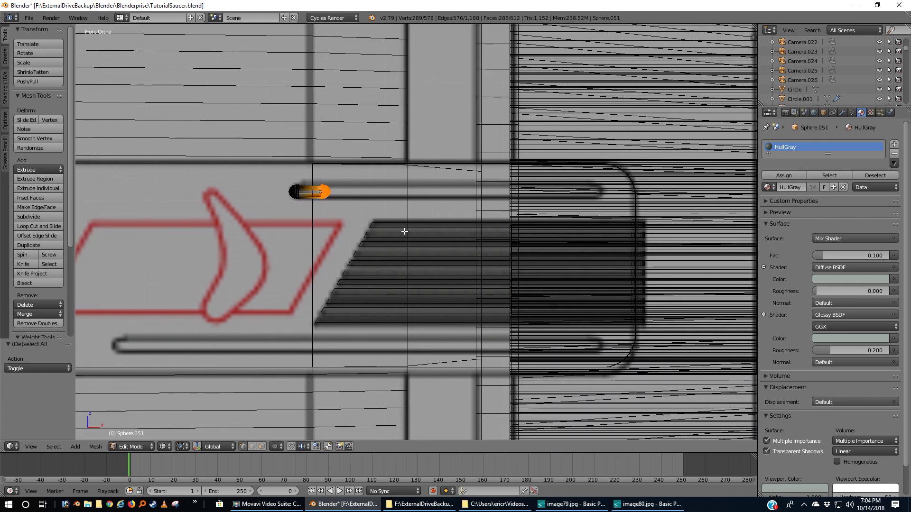
{"action": "key", "text": "g"}
{"action": "key", "text": "x"}
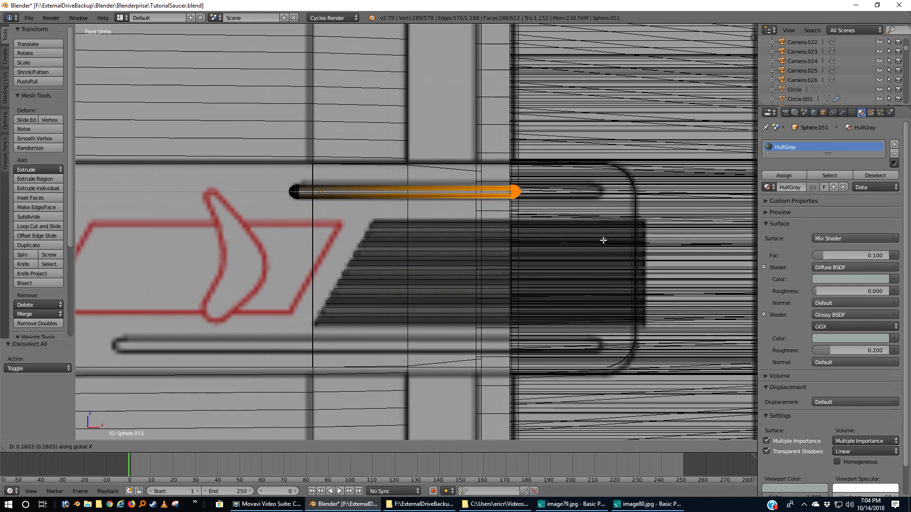
{"action": "left_click", "coordinate": [676, 237]}
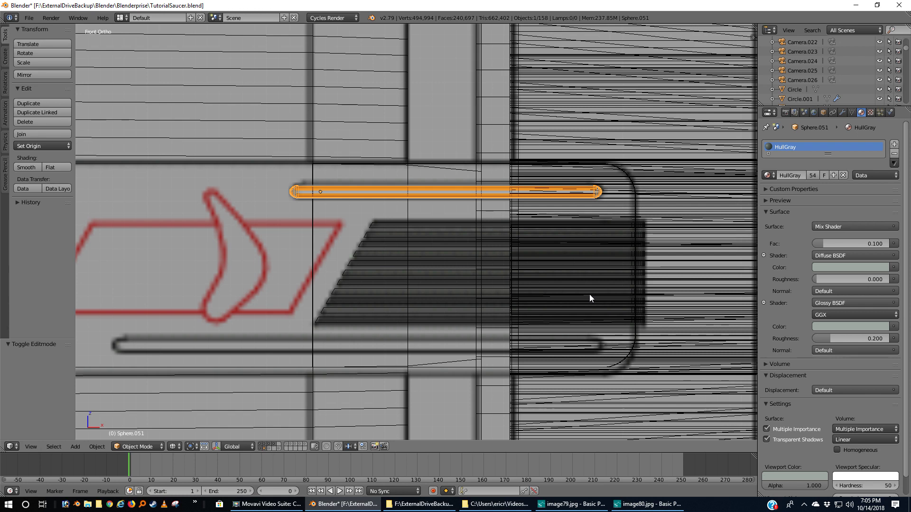
- Center the bar's origin on its geometry, and duplicate the bar -0.130 along Z onto the lower bar outline
{"action": "key", "text": "shift+ctrl+alt+c"}
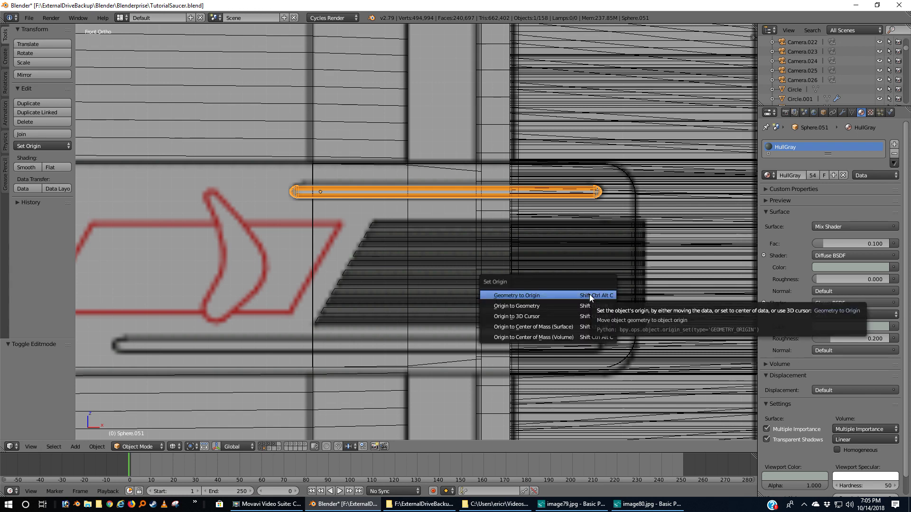
{"action": "left_click", "coordinate": [526, 307]}
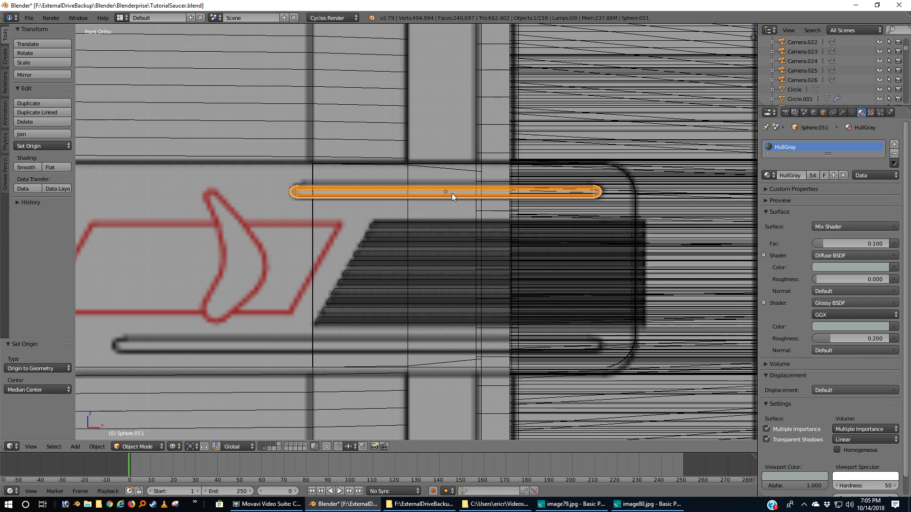
{"action": "key", "text": "shift+d"}
{"action": "key", "text": "Escape"}
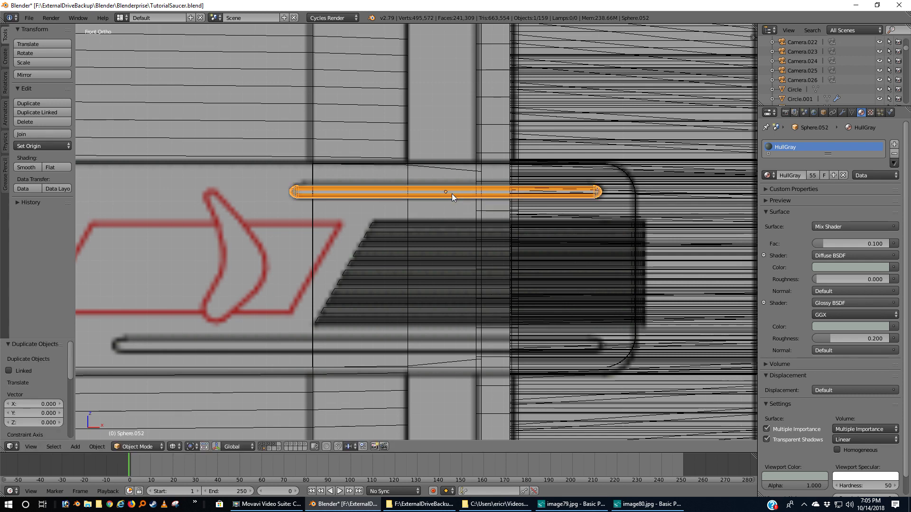
{"action": "key", "text": "g"}
{"action": "key", "text": "z"}
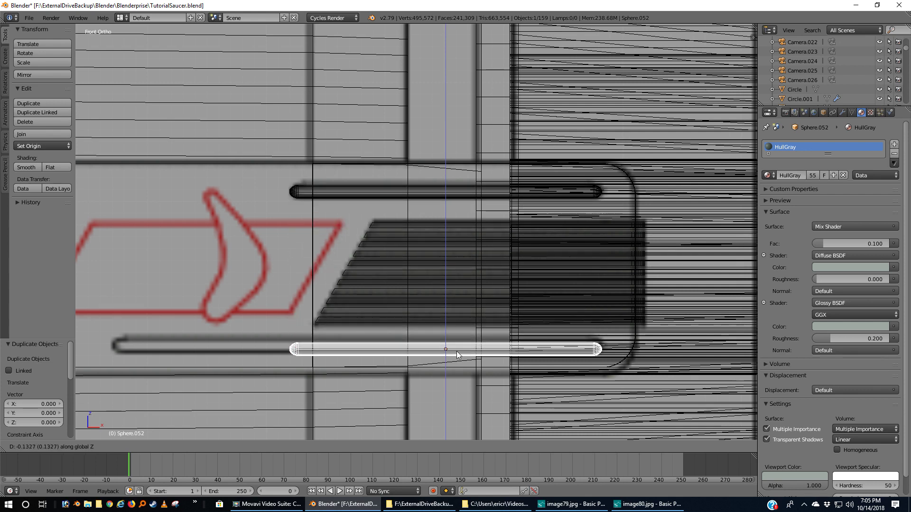
{"action": "left_click", "coordinate": [457, 348]}
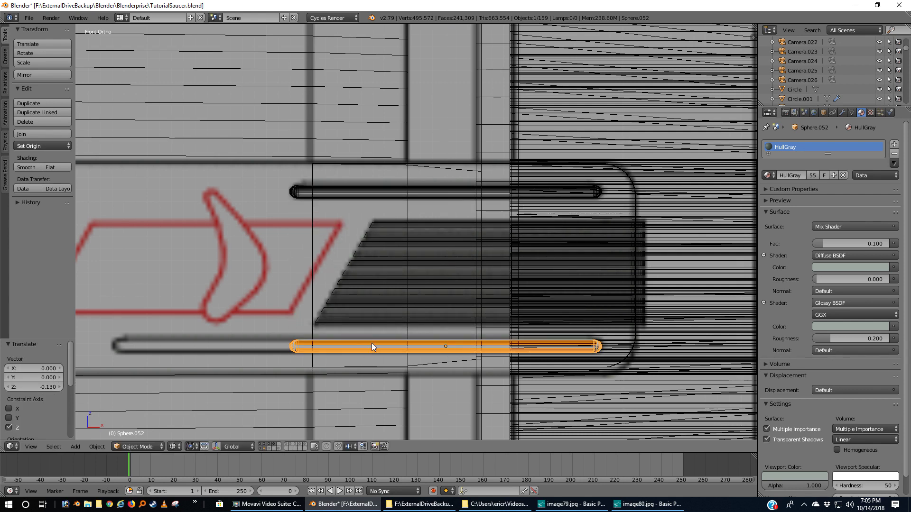
- Move the lower bar's left-half vertices -0.148 along X to the outline's end, and center the bar's origin on its geometry
{"action": "key", "text": "Tab"}
{"action": "key", "text": "a"}
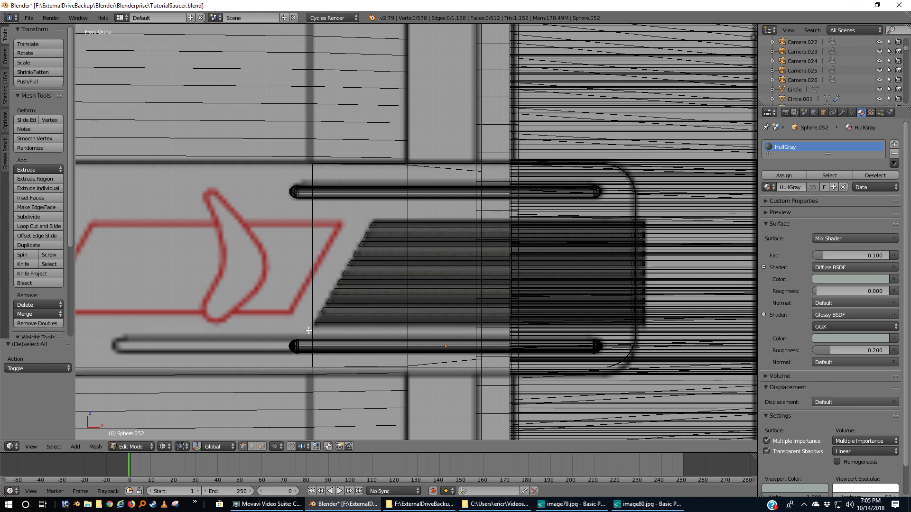
{"action": "key", "text": "l"}
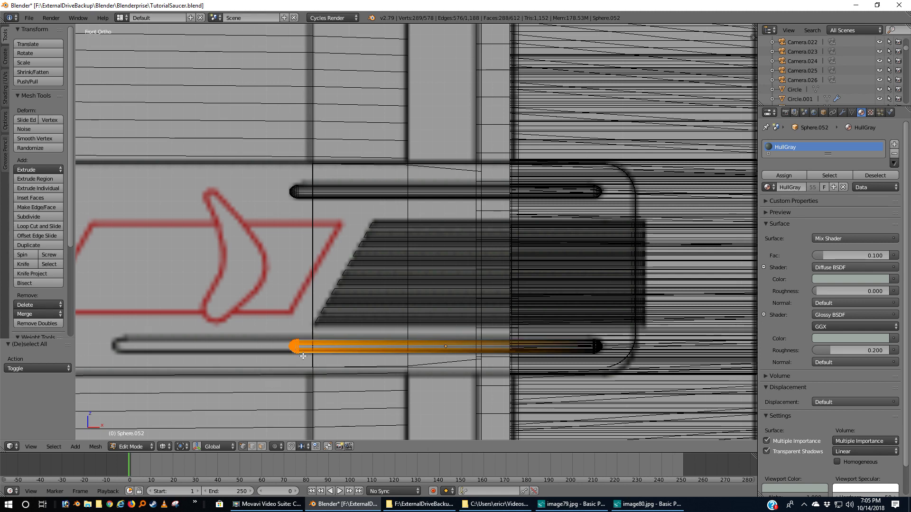
{"action": "key", "text": "g"}
{"action": "key", "text": "x"}
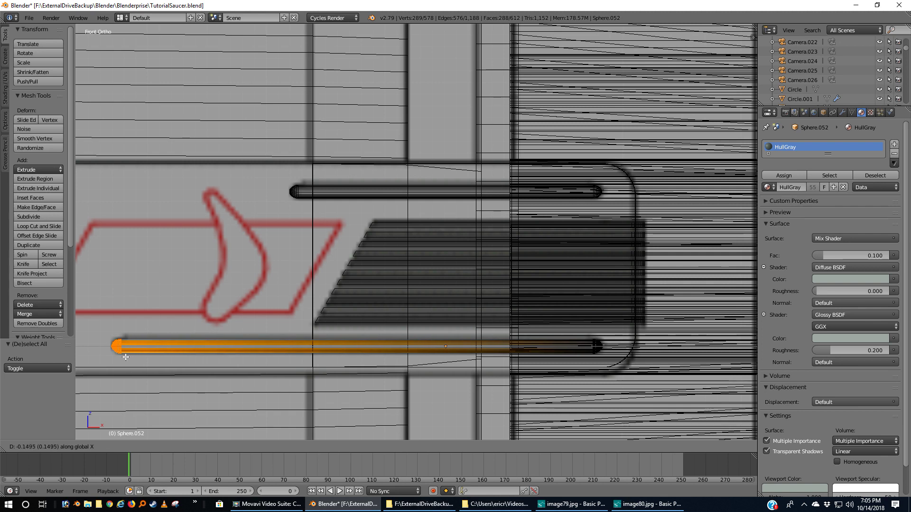
{"action": "left_click", "coordinate": [125, 356]}
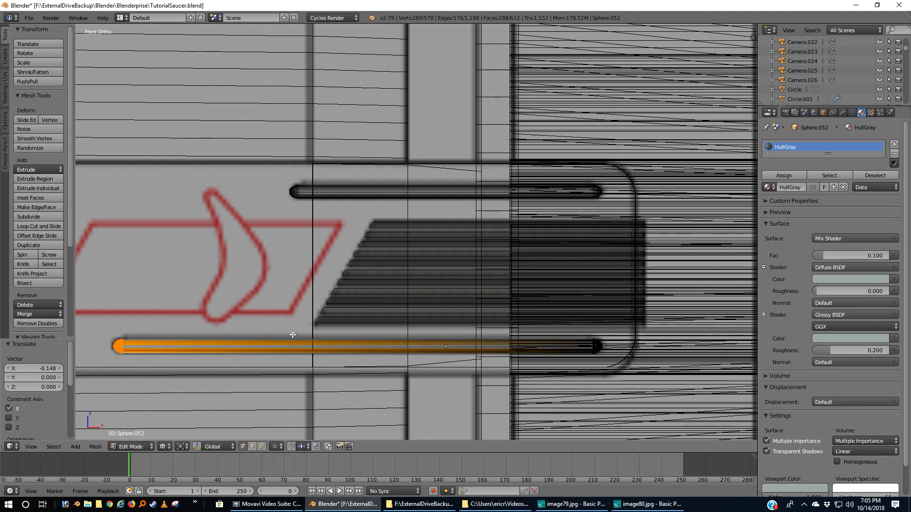
{"action": "key", "text": "a"}
{"action": "key", "text": "Tab"}
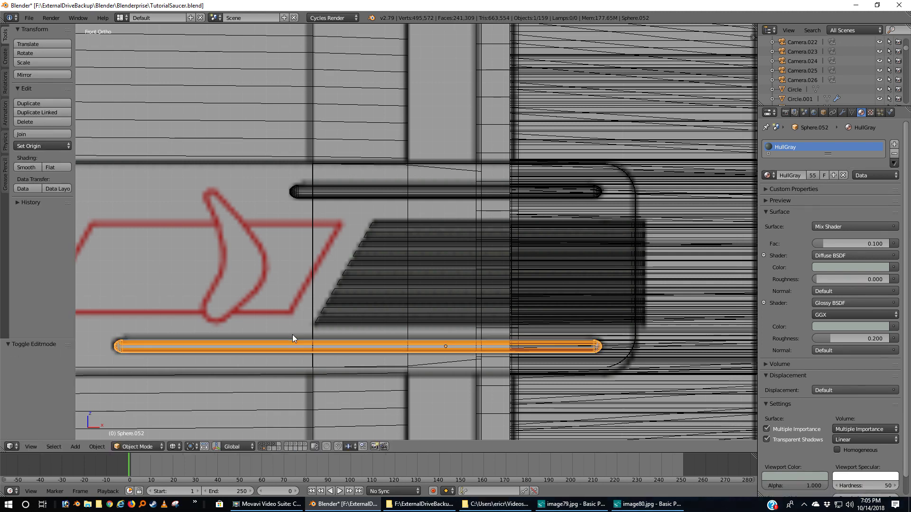
{"action": "key", "text": "shift+ctrl+alt+c"}
{"action": "left_click", "coordinate": [407, 343]}
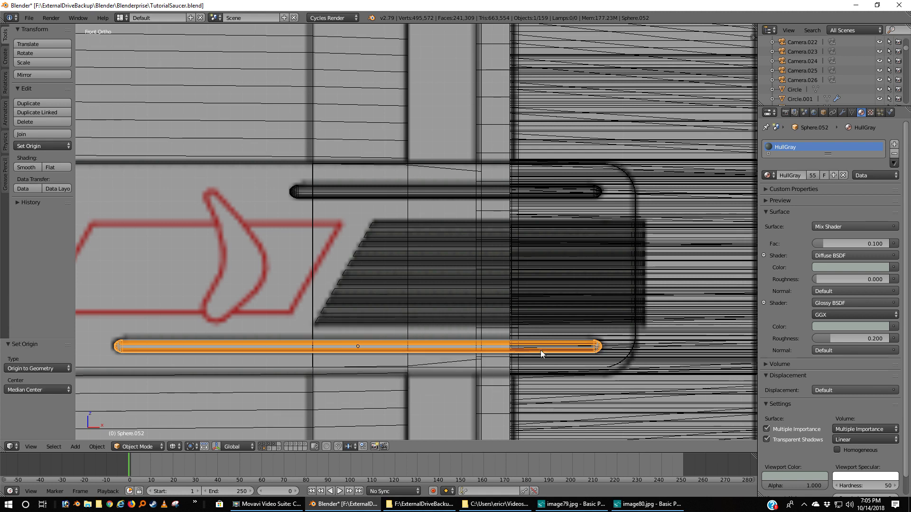
- Select both bars and move them 0.823 along Y onto the near side of the secondary hull
{"action": "right_click", "coordinate": [306, 196], "text": "shift"}
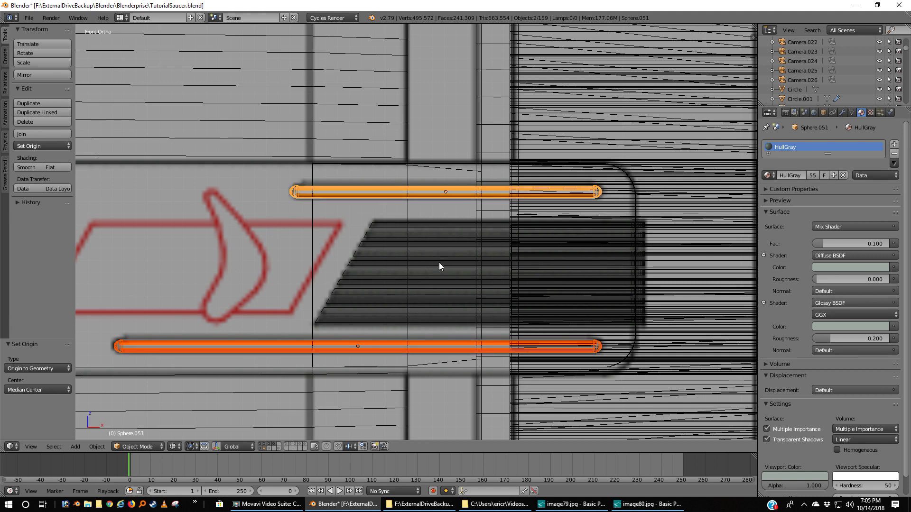
{"action": "key", "text": "KP_3"}
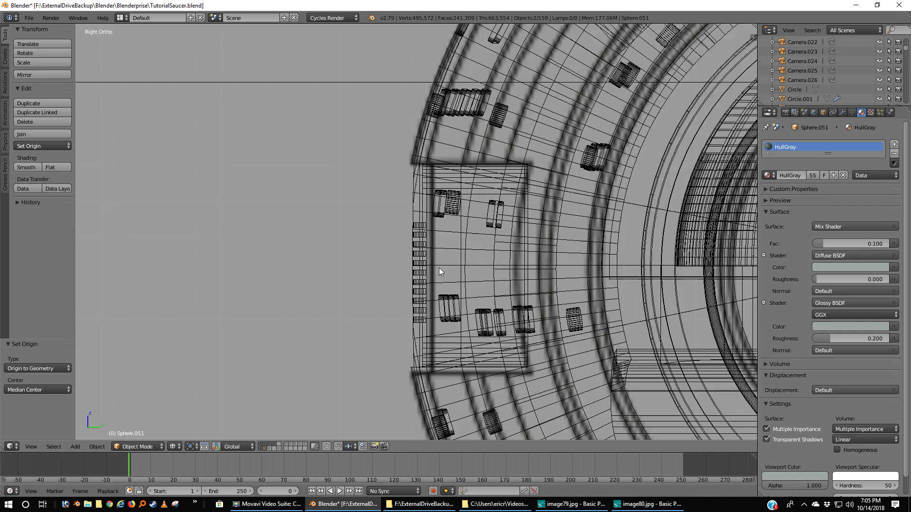
{"action": "scroll", "coordinate": [464, 290], "scroll_direction": "down", "scroll_amount": 4}
{"action": "scroll", "coordinate": [464, 290], "scroll_direction": "down", "scroll_amount": 7}
{"action": "scroll", "coordinate": [463, 291], "scroll_direction": "up", "scroll_amount": 7}
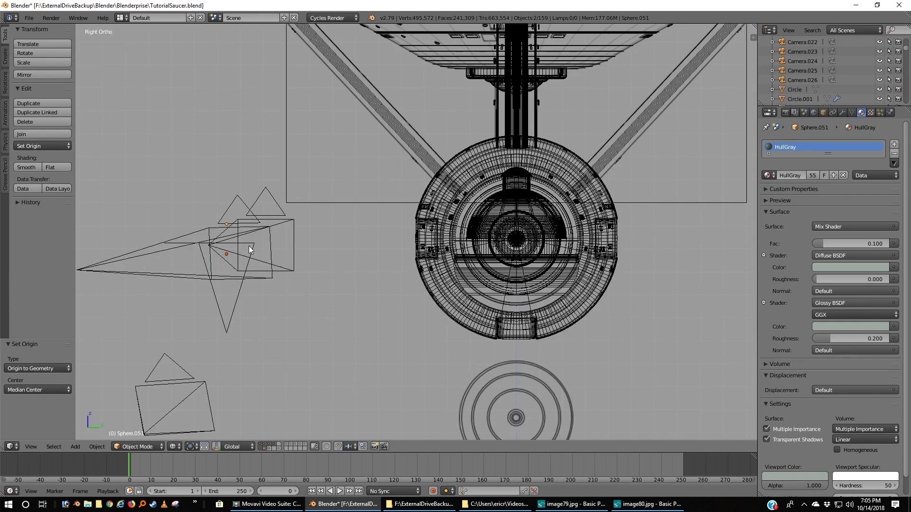
{"action": "key", "text": "g"}
{"action": "key", "text": "y"}
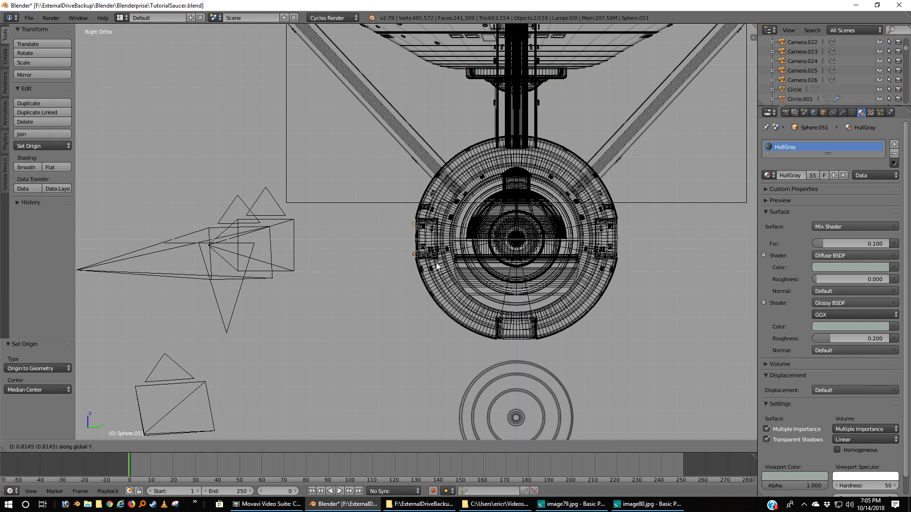
{"action": "left_click", "coordinate": [439, 267]}
- Switch to solid shading and nudge both bars 0.003 along Y, viewed from below, to sink them into the hull
{"action": "scroll", "coordinate": [418, 298], "scroll_direction": "up", "scroll_amount": 5}
{"action": "scroll", "coordinate": [399, 315], "scroll_direction": "up", "scroll_amount": 4}
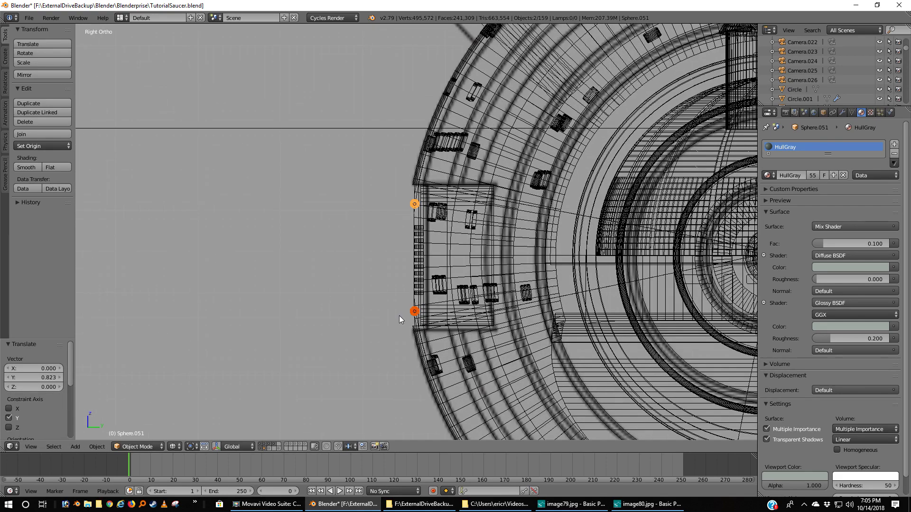
{"action": "mouse_move", "coordinate": [399, 315]}
{"action": "middle_mouse_down"}
{"action": "mouse_move", "coordinate": [393, 326]}
{"action": "mouse_move", "coordinate": [440, 334]}
{"action": "mouse_move", "coordinate": [448, 352]}
{"action": "mouse_move", "coordinate": [502, 338]}
{"action": "mouse_move", "coordinate": [491, 291]}
{"action": "mouse_move", "coordinate": [499, 251]}
{"action": "middle_mouse_up"}
{"action": "key", "text": "z"}
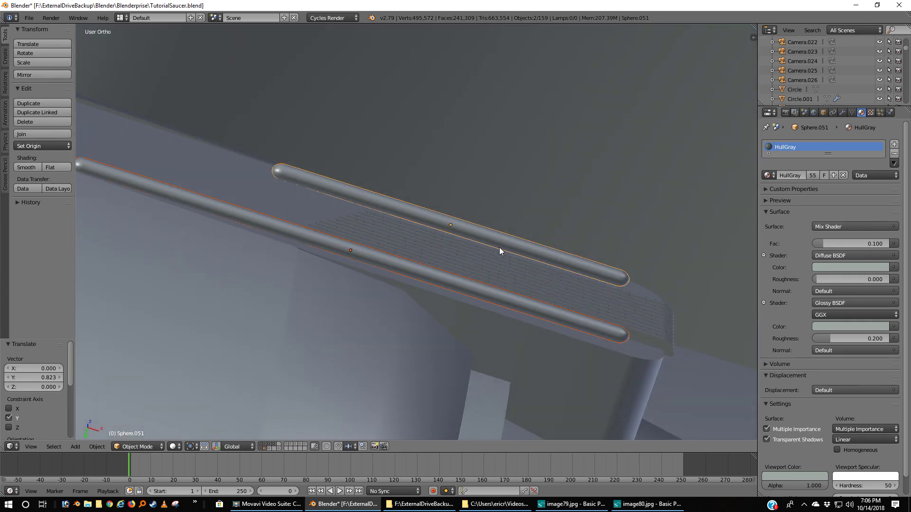
{"action": "key", "text": "ctrl+KP_7"}
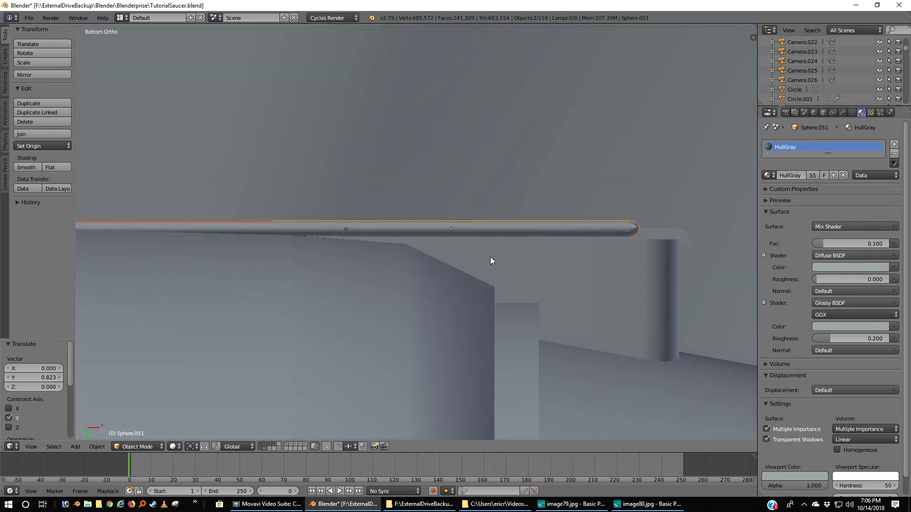
{"action": "key", "text": "g"}
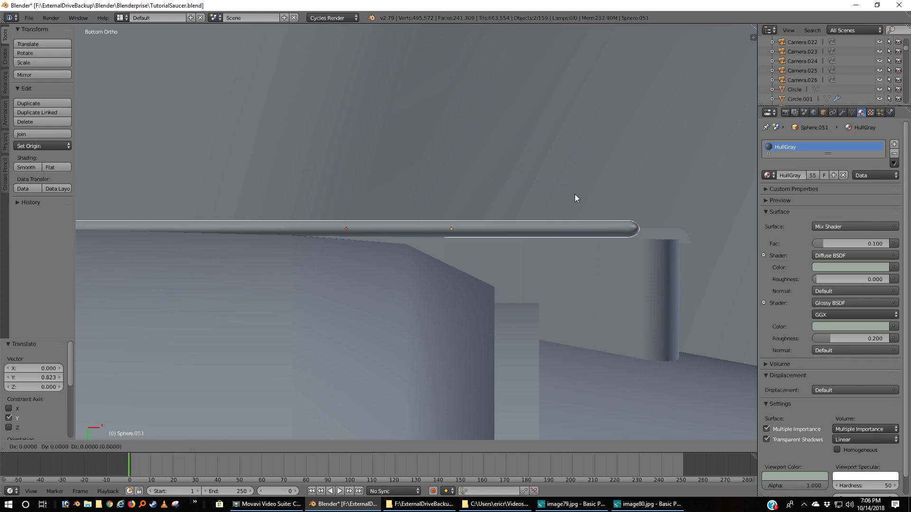
{"action": "key", "text": "y"}
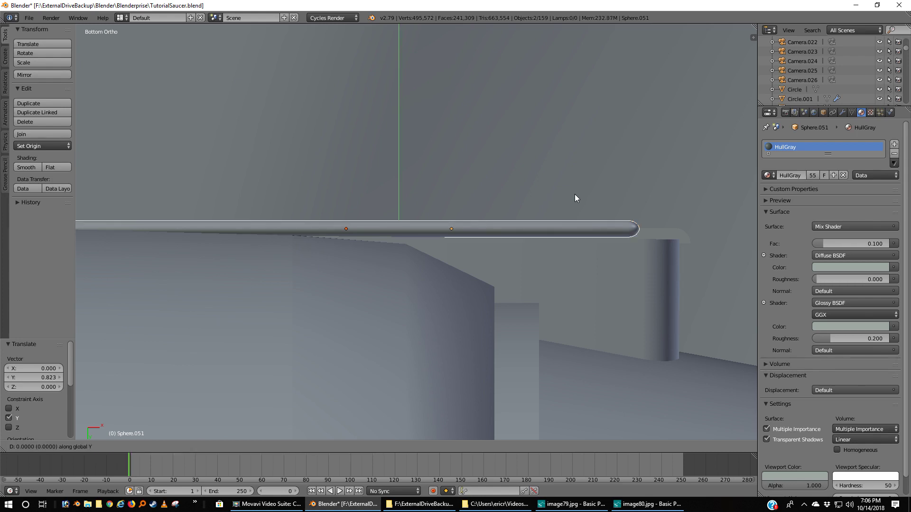
{"action": "left_click", "coordinate": [575, 198]}
{"action": "scroll", "coordinate": [575, 199], "scroll_direction": "down", "scroll_amount": 1}
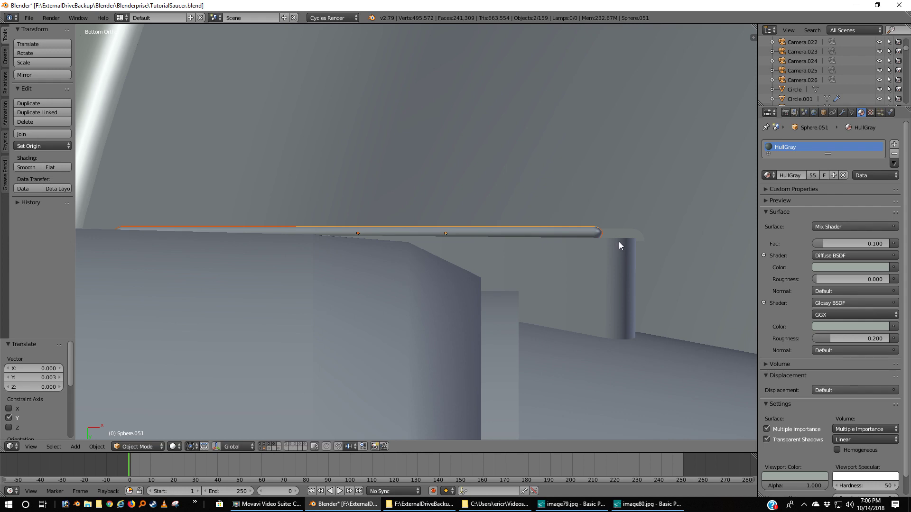
- Rotate both bars about 0.746° around Z to follow the hull surface, and shift them 0.002 along Y
{"action": "key", "text": "r"}
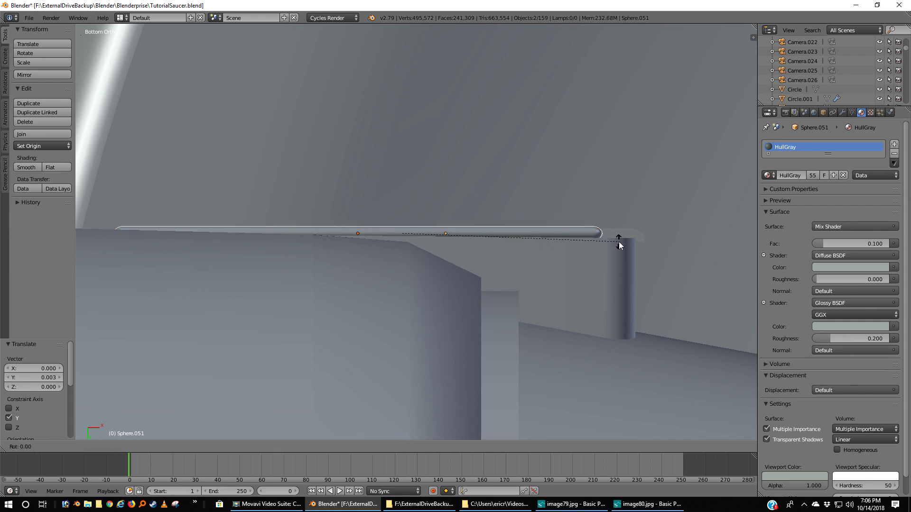
{"action": "key", "text": "z"}
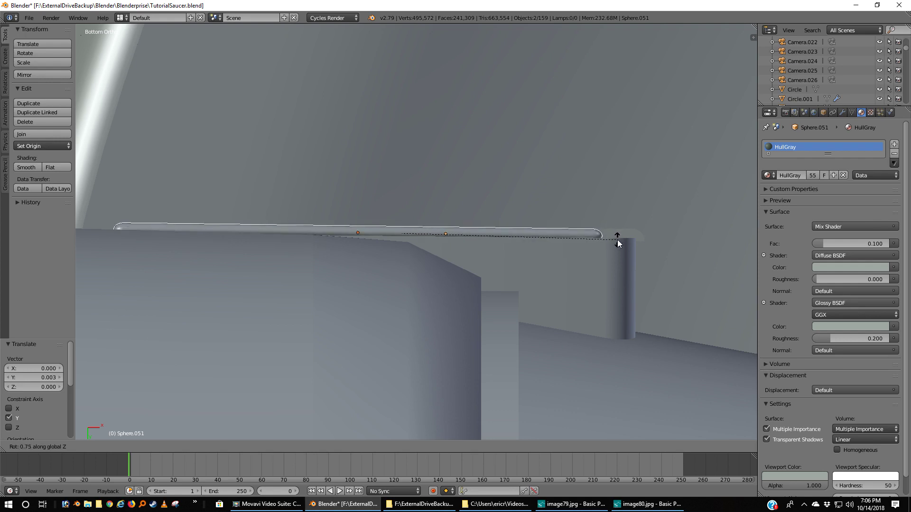
{"action": "left_click", "coordinate": [618, 241]}
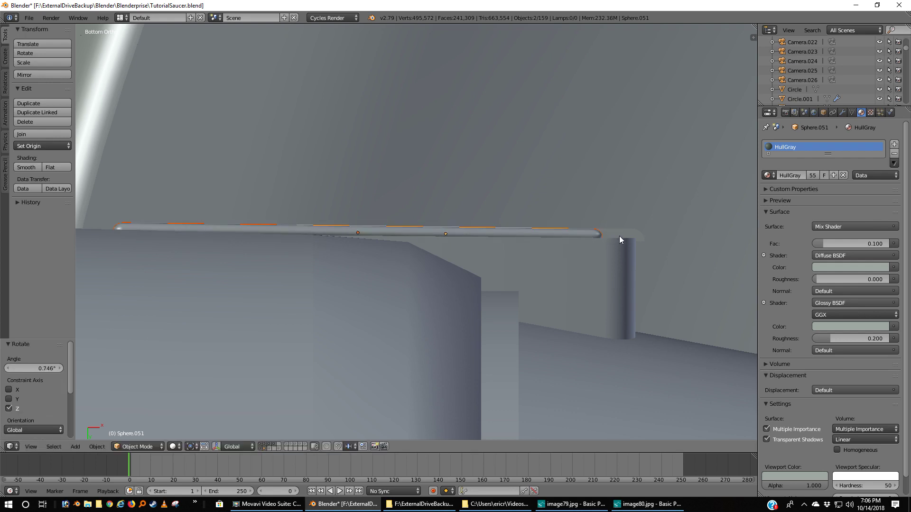
{"action": "key", "text": "g"}
{"action": "key", "text": "y"}
{"action": "left_click", "coordinate": [619, 238]}
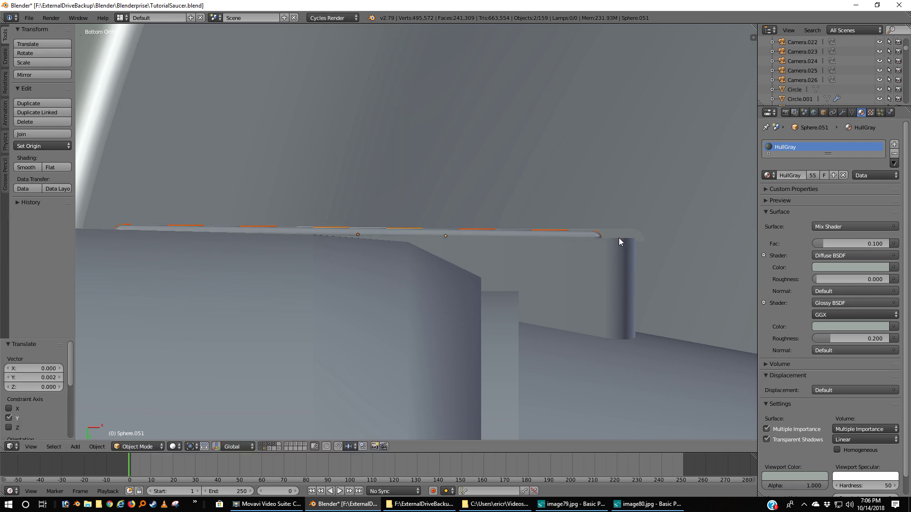
- Check both bars and the grille in a rendered front preview, and return to wireframe shading
{"action": "middle_click_drag", "start_coordinate": [607, 249], "coordinate": [609, 296]}
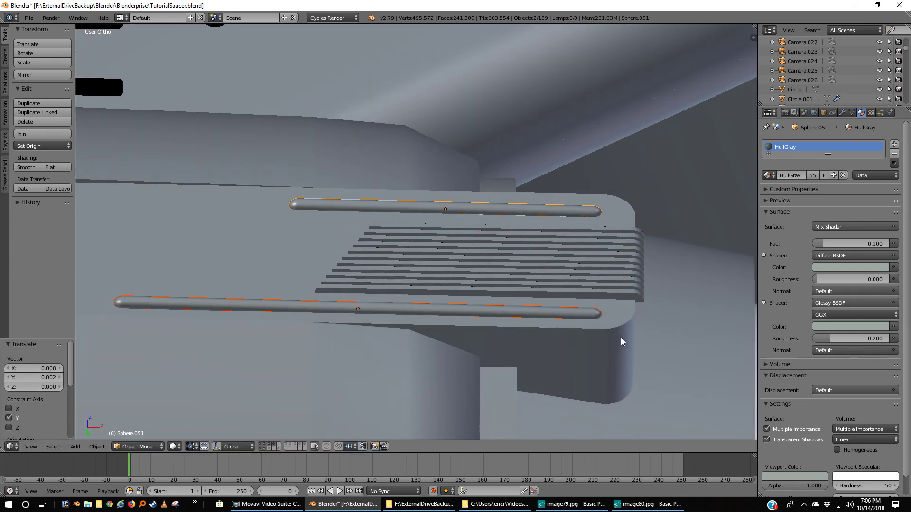
{"action": "key", "text": "KP_1"}
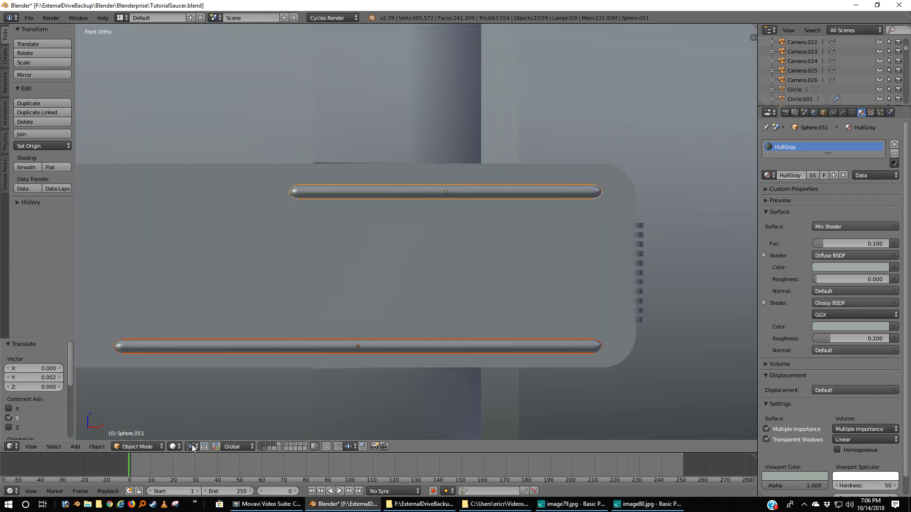
{"action": "left_click", "coordinate": [174, 448]}
{"action": "left_click", "coordinate": [188, 382]}
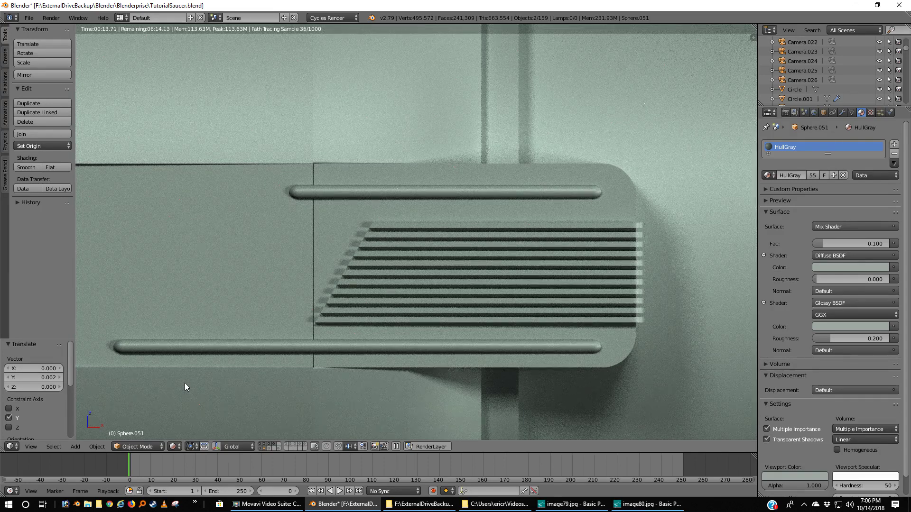
{"action": "key", "text": "shift+z"}
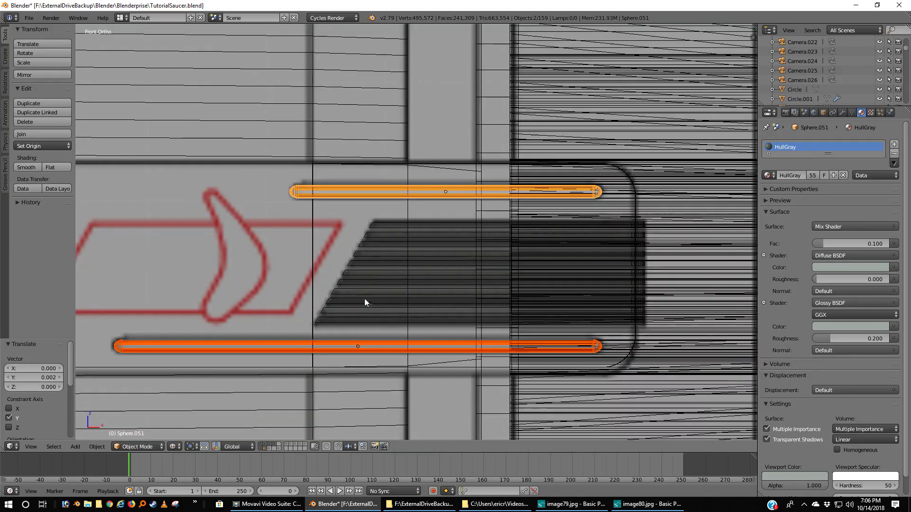
- Select the rounded box behind the grille and bars on the near side of the secondary hull
{"action": "right_click", "coordinate": [563, 171]}
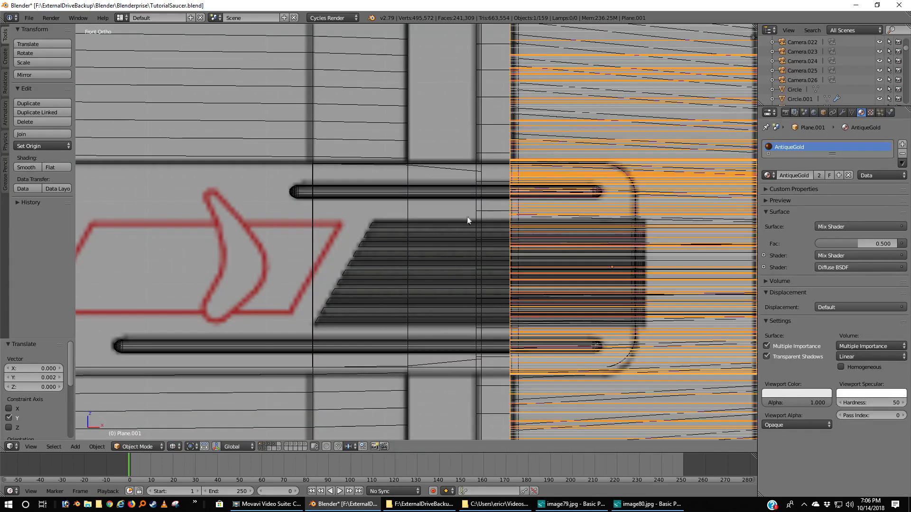
{"action": "right_click", "coordinate": [455, 164]}
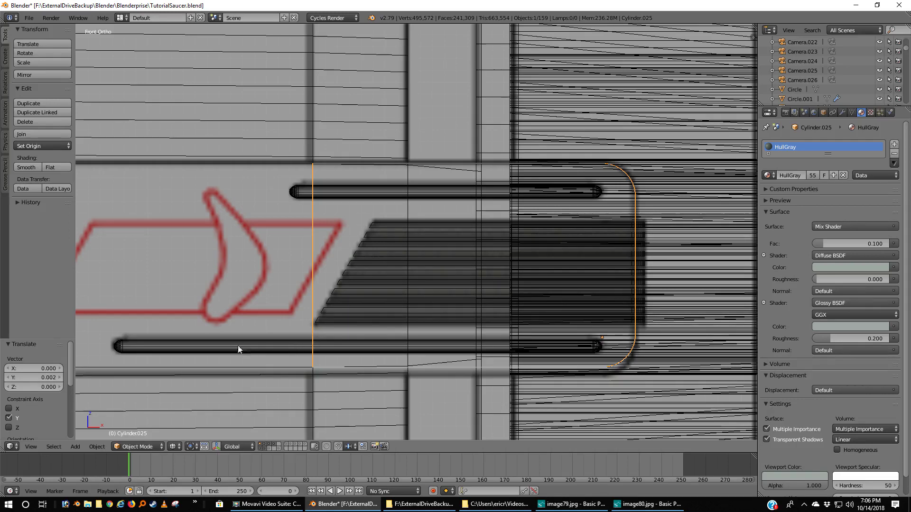
{"action": "middle_click_drag", "start_coordinate": [180, 314], "coordinate": [350, 304], "text": "shift"}
{"action": "scroll", "coordinate": [365, 323], "scroll_direction": "up", "scroll_amount": 3}
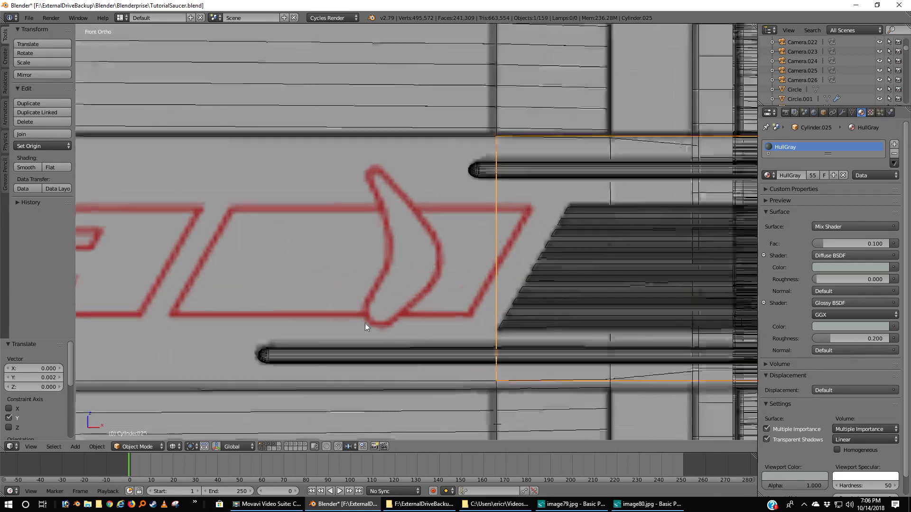
{"action": "middle_click_drag", "start_coordinate": [488, 274], "coordinate": [462, 245], "text": "shift"}
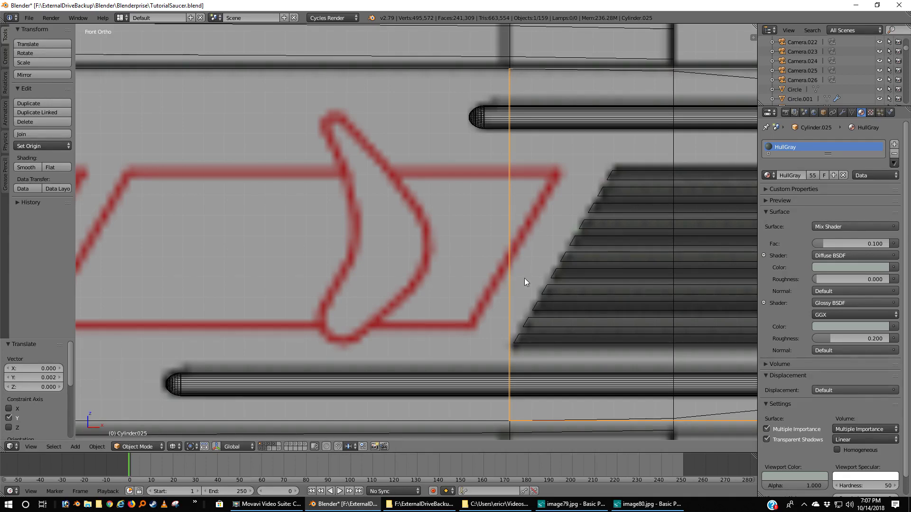
{"action": "key", "text": "ctrl+KP_1"}
{"action": "scroll", "coordinate": [618, 264], "scroll_direction": "down", "scroll_amount": 4}
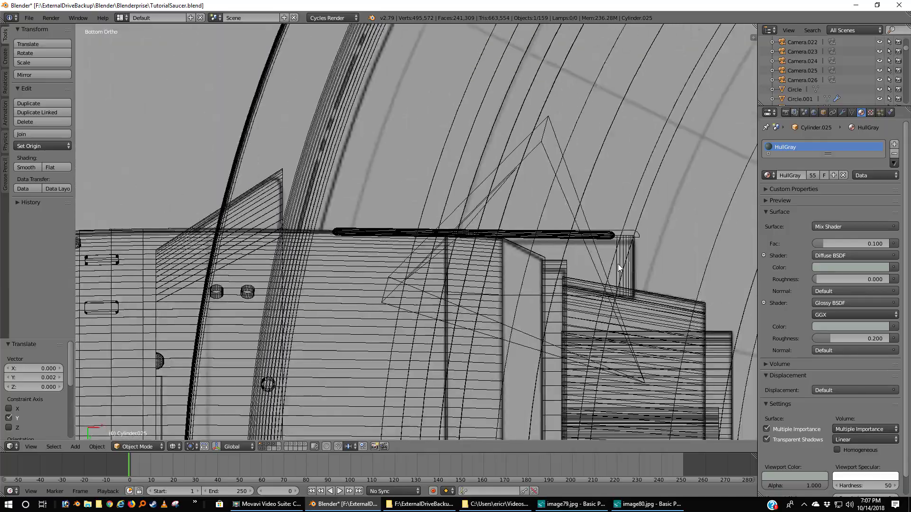
{"action": "scroll", "coordinate": [618, 264], "scroll_direction": "up", "scroll_amount": 7}
{"action": "scroll", "coordinate": [613, 265], "scroll_direction": "down", "scroll_amount": 10}
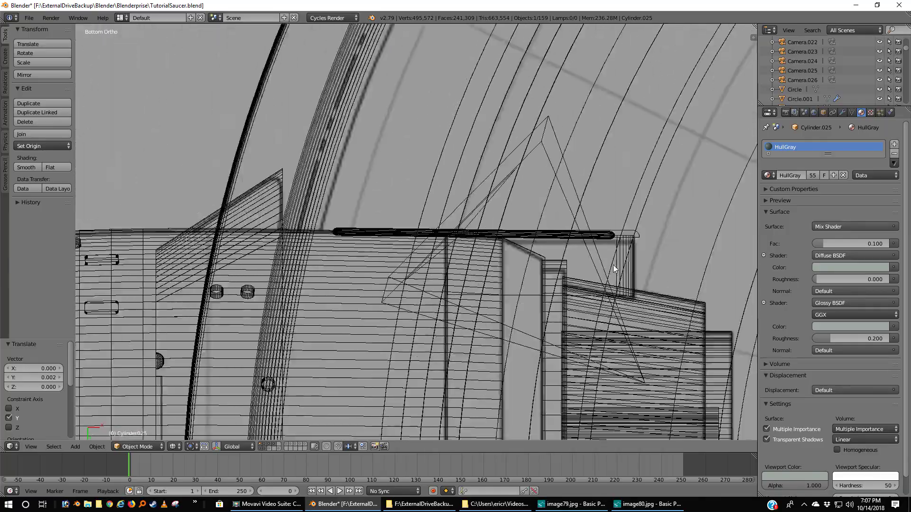
{"action": "middle_click_drag", "start_coordinate": [612, 264], "coordinate": [508, 239]}
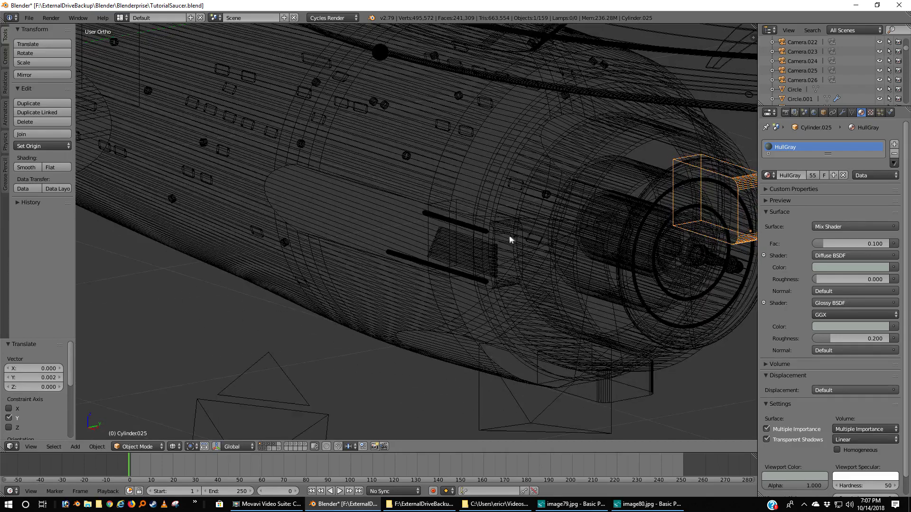
{"action": "right_click", "coordinate": [508, 236]}
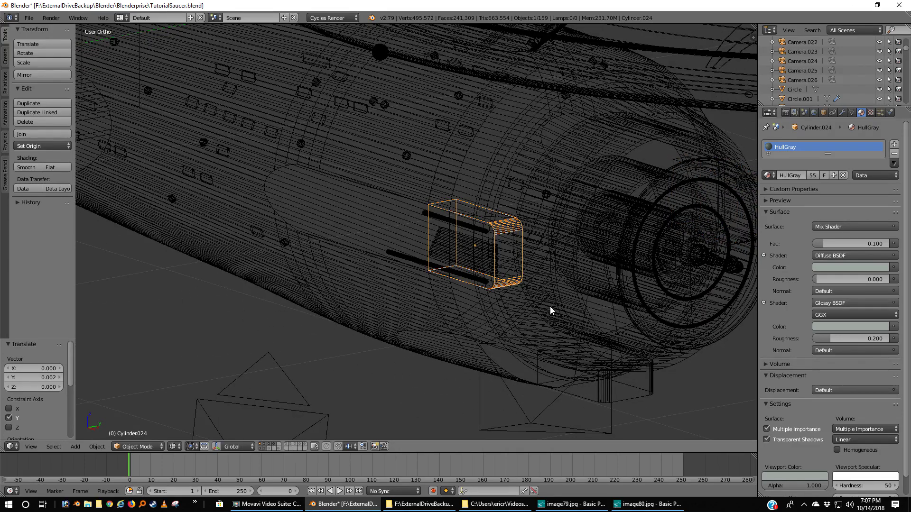
- Check the rounded box from below against the blueprint and move it to layer 5
{"action": "key", "text": "ctrl+KP_7"}
{"action": "scroll", "coordinate": [475, 265], "scroll_direction": "up", "scroll_amount": 6}
{"action": "scroll", "coordinate": [475, 267], "scroll_direction": "up", "scroll_amount": 8}
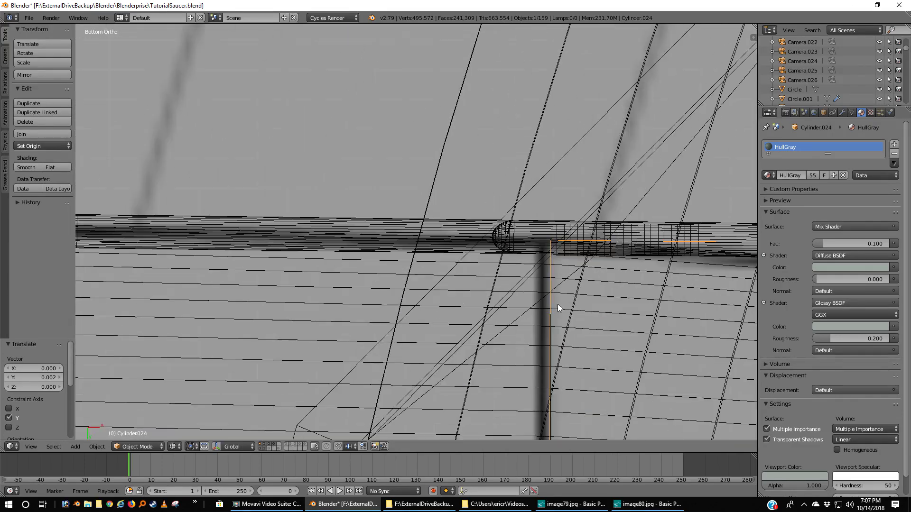
{"action": "middle_click_drag", "start_coordinate": [691, 275], "coordinate": [521, 269], "text": "shift"}
{"action": "scroll", "coordinate": [514, 272], "scroll_direction": "down", "scroll_amount": 10}
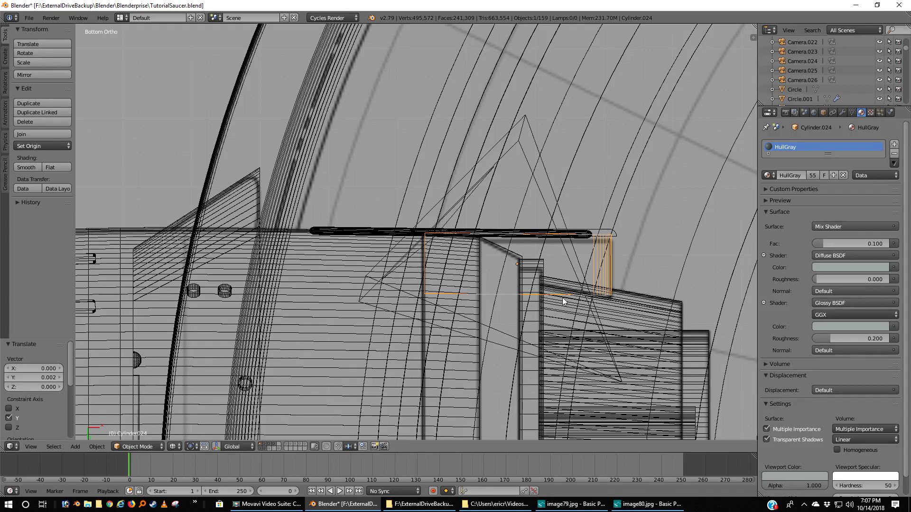
{"action": "key", "text": "m"}
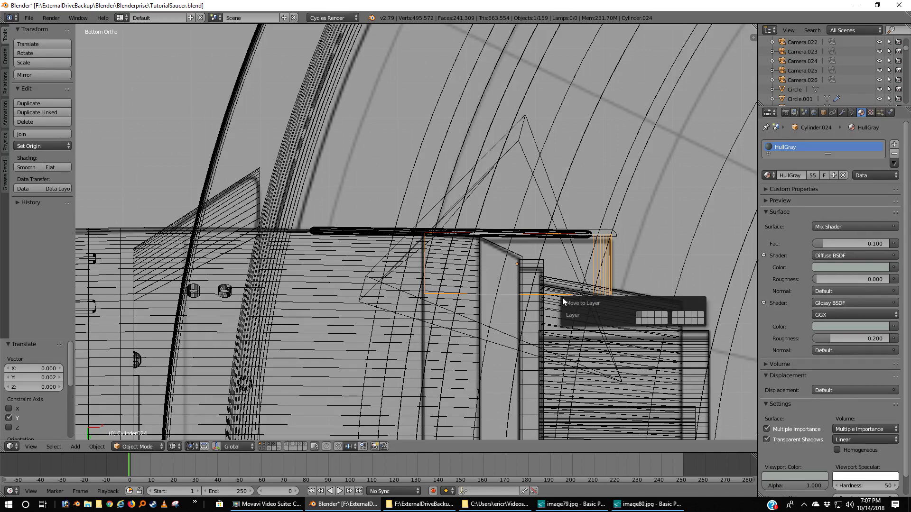
{"action": "left_click", "coordinate": [664, 317]}
- Move the secondary hull's main cylinder, directly forward of the rounded box, to layer 5
{"action": "right_click", "coordinate": [290, 311]}
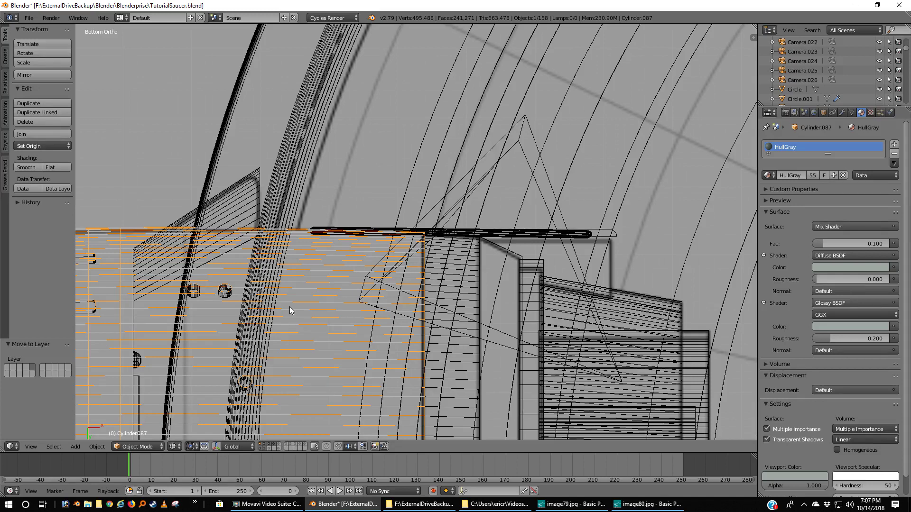
{"action": "key", "text": "m"}
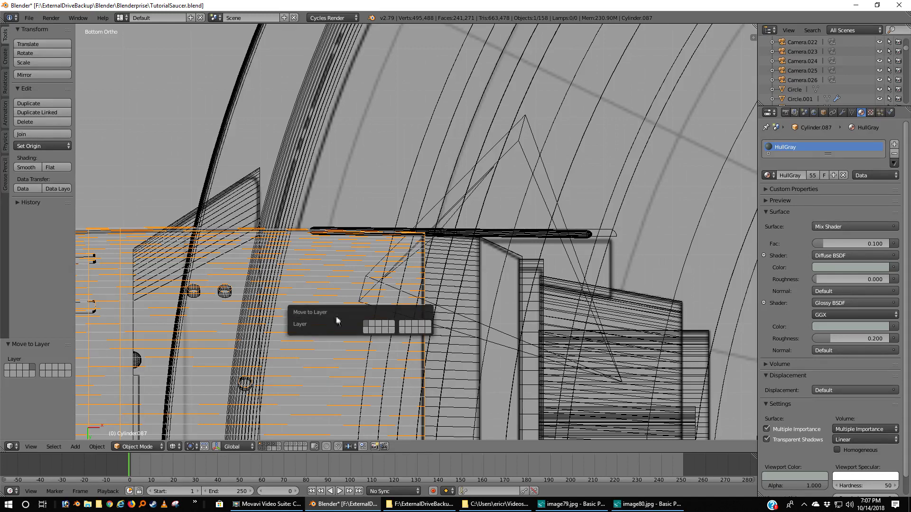
{"action": "left_click", "coordinate": [393, 323]}
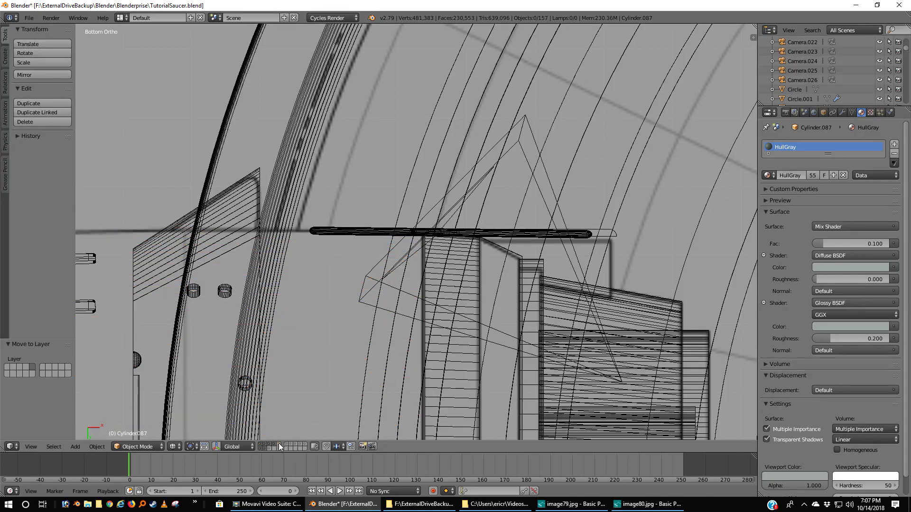
- Show only layer 5 and examine the seam between the hull and the rounded box in wireframe and solid shading
{"action": "left_click", "coordinate": [278, 446]}
{"action": "scroll", "coordinate": [426, 262], "scroll_direction": "up", "scroll_amount": 5}
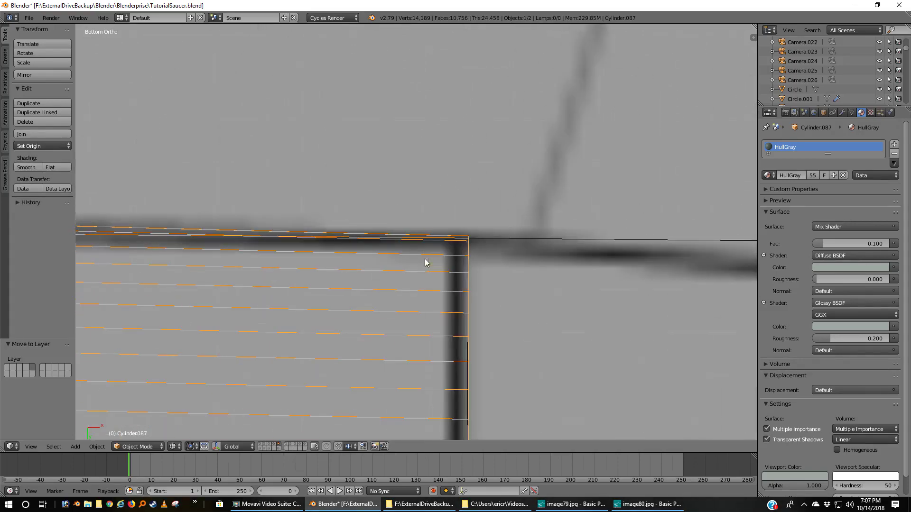
{"action": "middle_click_drag", "start_coordinate": [465, 257], "coordinate": [479, 272]}
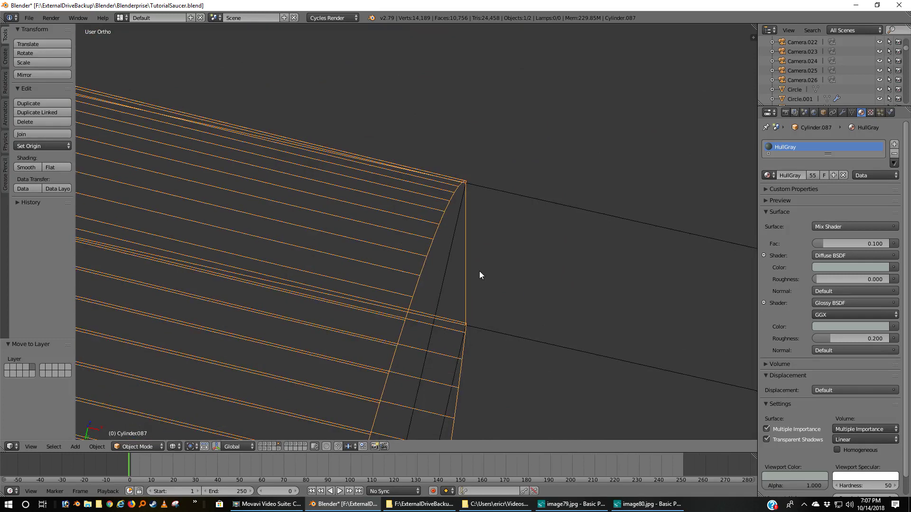
{"action": "scroll", "coordinate": [487, 285], "scroll_direction": "up", "scroll_amount": 3}
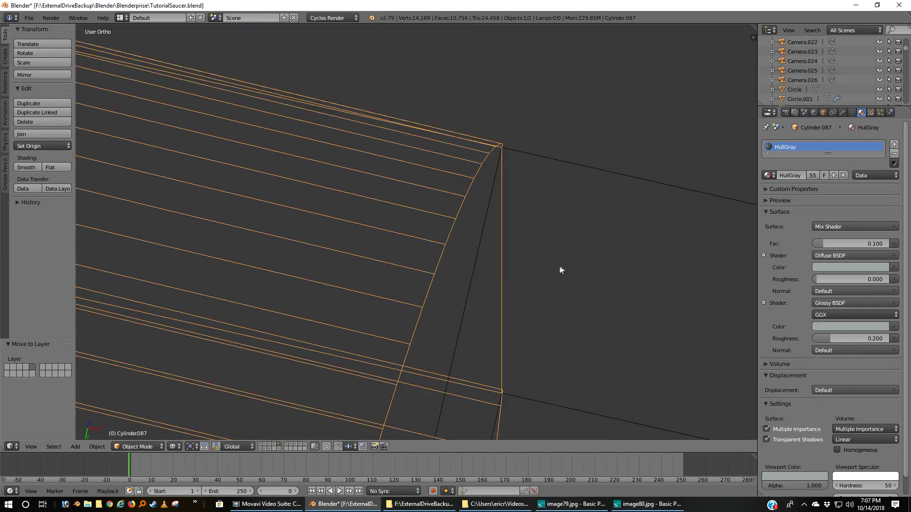
{"action": "key", "text": "z"}
{"action": "mouse_move", "coordinate": [559, 278]}
{"action": "middle_mouse_down"}
{"action": "mouse_move", "coordinate": [547, 281]}
{"action": "mouse_move", "coordinate": [522, 257]}
{"action": "mouse_move", "coordinate": [502, 274]}
{"action": "mouse_move", "coordinate": [594, 244]}
{"action": "mouse_move", "coordinate": [577, 274]}
{"action": "mouse_move", "coordinate": [461, 214]}
{"action": "mouse_move", "coordinate": [441, 246]}
{"action": "mouse_move", "coordinate": [393, 258]}
{"action": "mouse_move", "coordinate": [492, 271]}
{"action": "middle_mouse_up"}
{"action": "key", "text": "ctrl+KP_1"}
{"action": "key", "text": "KP_3"}
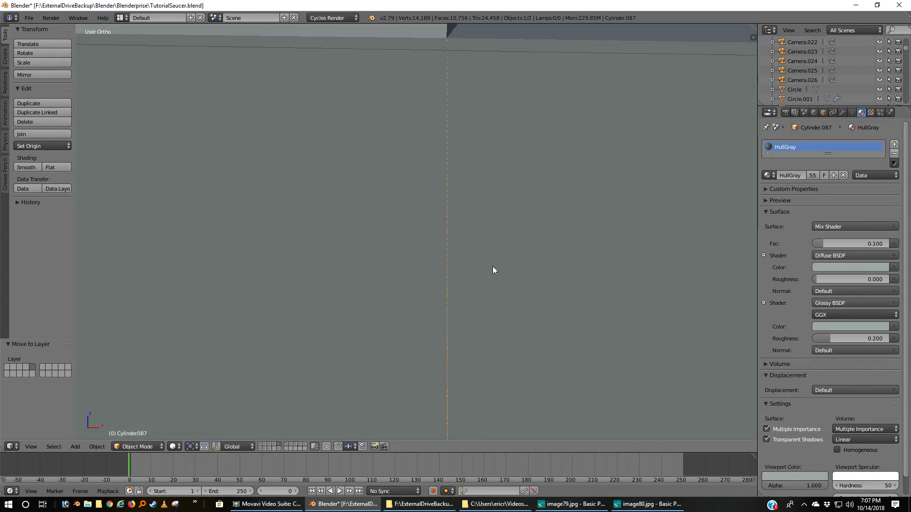
{"action": "middle_click_drag", "start_coordinate": [514, 165], "coordinate": [391, 283]}
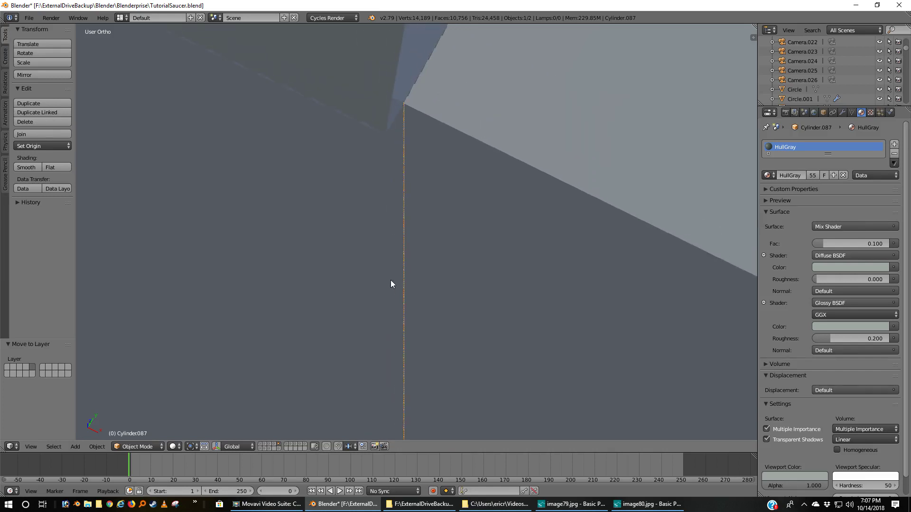
{"action": "middle_click_drag", "start_coordinate": [304, 365], "coordinate": [254, 298], "text": "shift"}
- Switch to rendered shading, add the layer holding the raised bars, and inspect the seam between the hull and the rounded box
{"action": "left_click", "coordinate": [173, 447]}
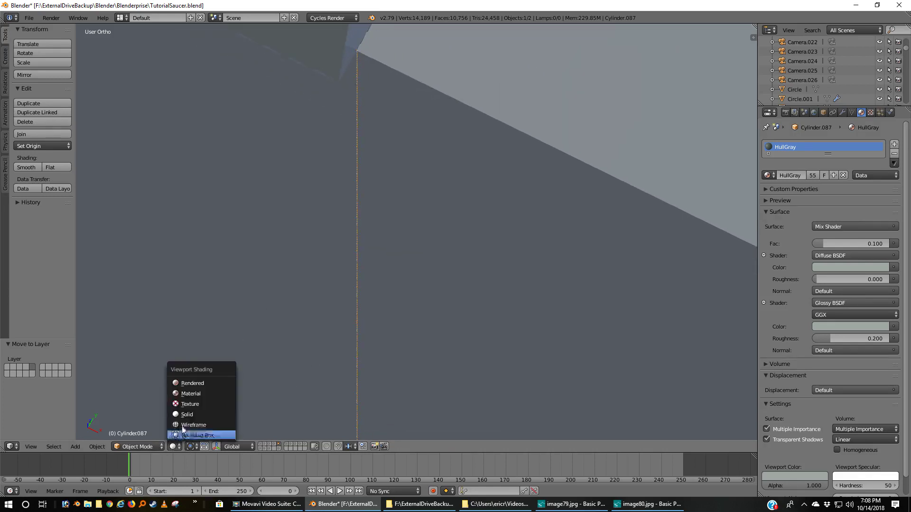
{"action": "left_click", "coordinate": [192, 383]}
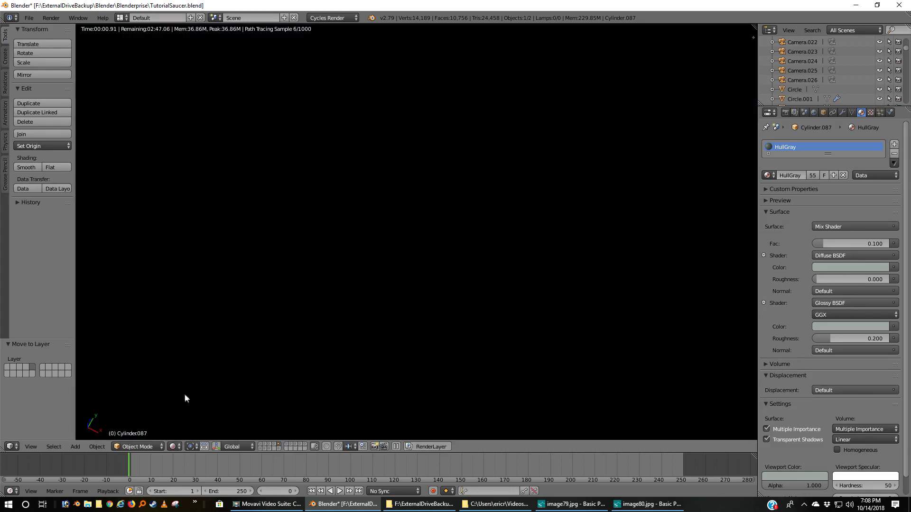
{"action": "left_click", "coordinate": [261, 449], "text": "shift"}
{"action": "left_click", "coordinate": [266, 449], "text": "shift"}
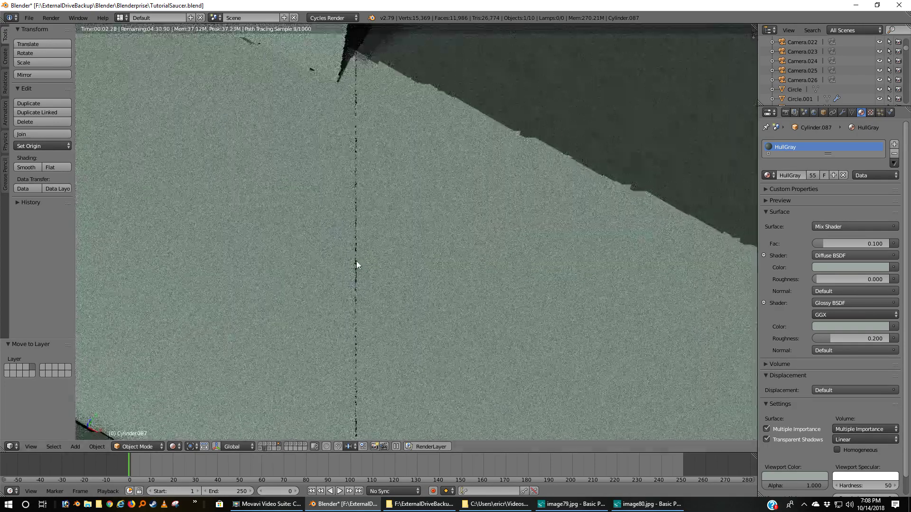
{"action": "scroll", "coordinate": [381, 199], "scroll_direction": "up", "scroll_amount": 4}
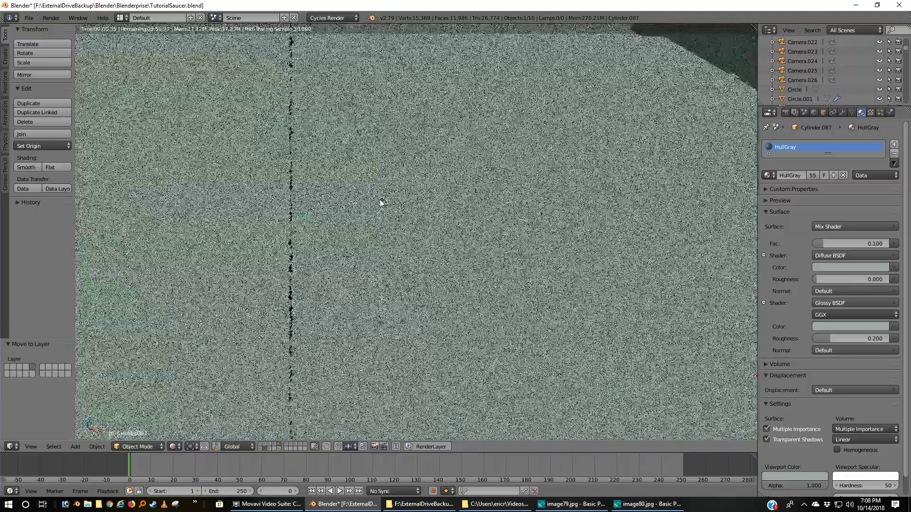
{"action": "middle_click_drag", "start_coordinate": [340, 251], "coordinate": [358, 253]}
{"action": "scroll", "coordinate": [359, 251], "scroll_direction": "down", "scroll_amount": 2}
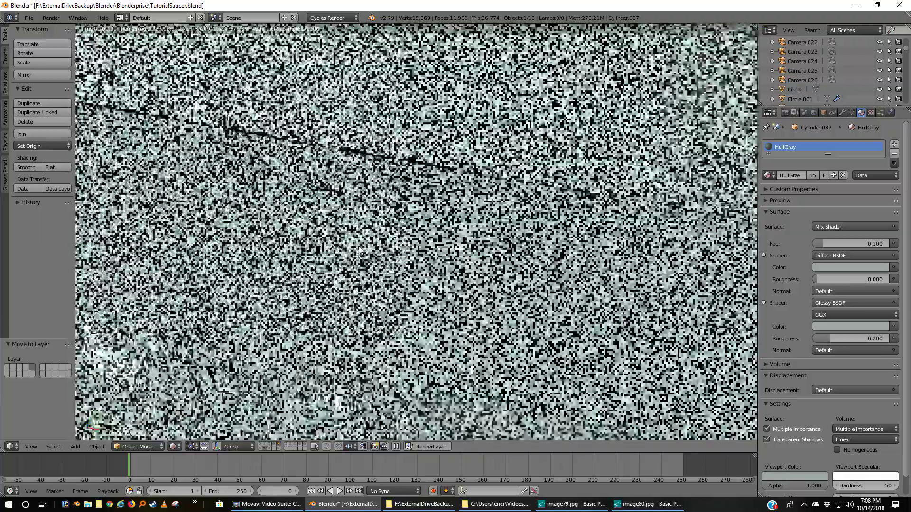
{"action": "scroll", "coordinate": [359, 251], "scroll_direction": "down", "scroll_amount": 3}
{"action": "middle_click_drag", "start_coordinate": [399, 220], "coordinate": [416, 162]}
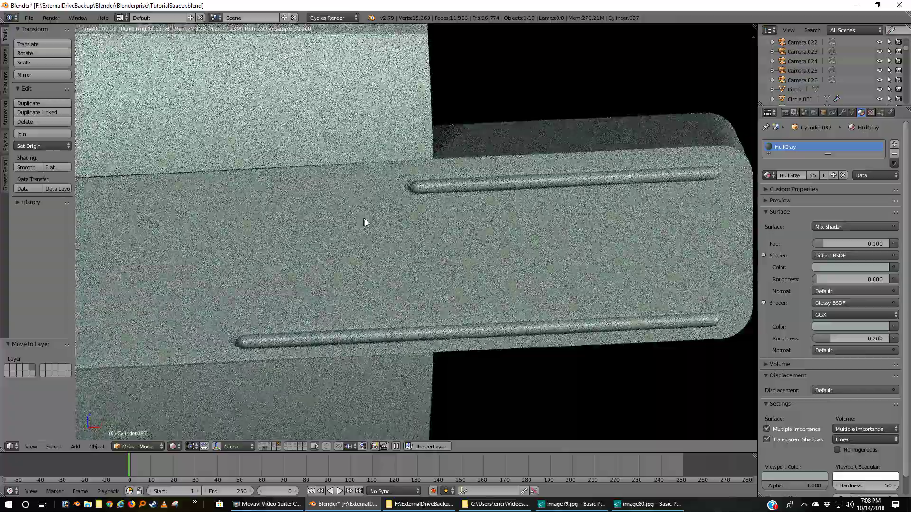
- Inspect the rounded box, both raised bars and the hull edge from several angles in the rendered preview
{"action": "middle_click_drag", "start_coordinate": [366, 220], "coordinate": [566, 231]}
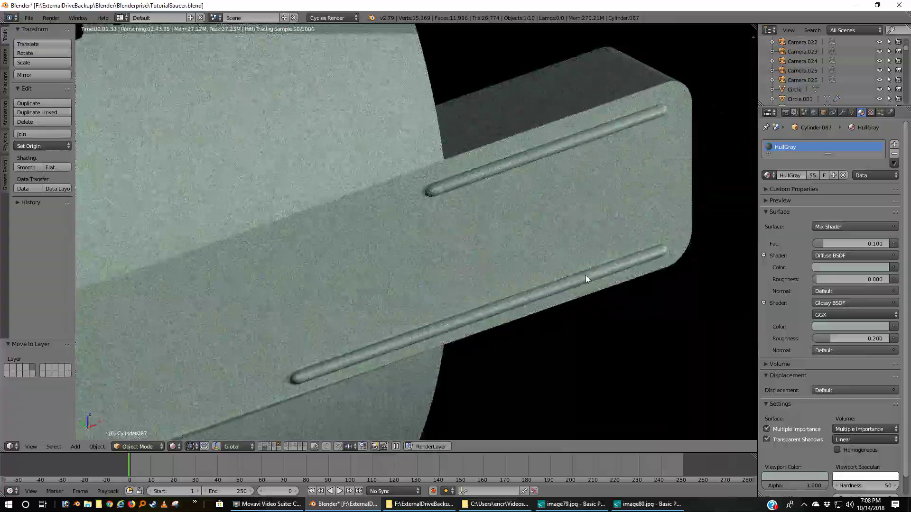
{"action": "scroll", "coordinate": [519, 258], "scroll_direction": "down", "scroll_amount": 3}
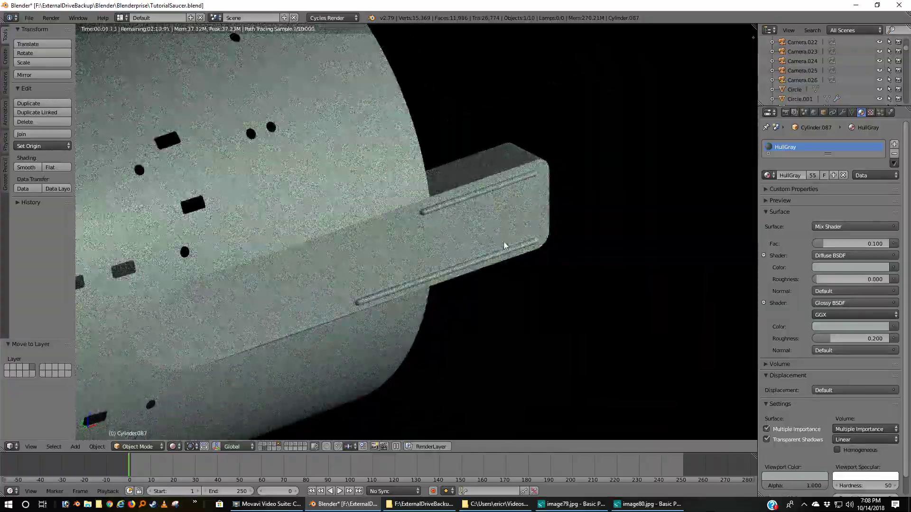
{"action": "middle_click_drag", "start_coordinate": [504, 246], "coordinate": [403, 192]}
{"action": "scroll", "coordinate": [393, 268], "scroll_direction": "up", "scroll_amount": 4}
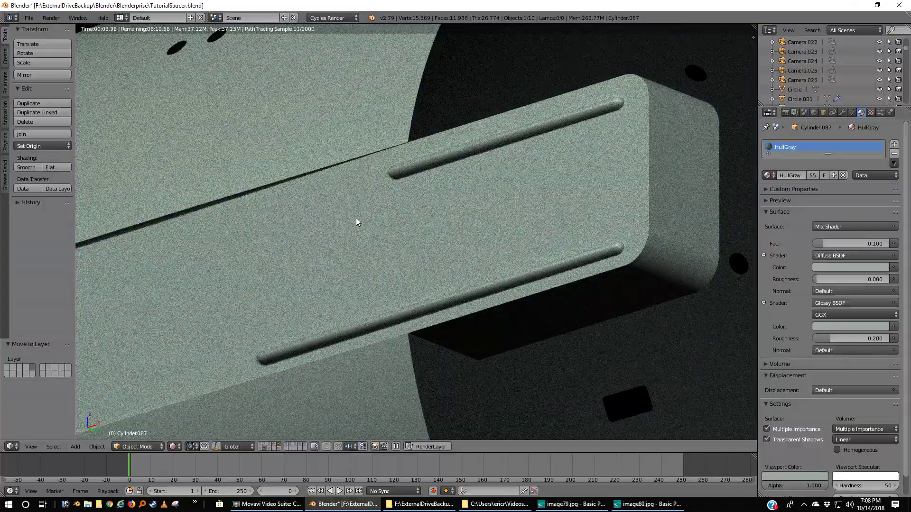
{"action": "middle_click_drag", "start_coordinate": [366, 220], "coordinate": [488, 231]}
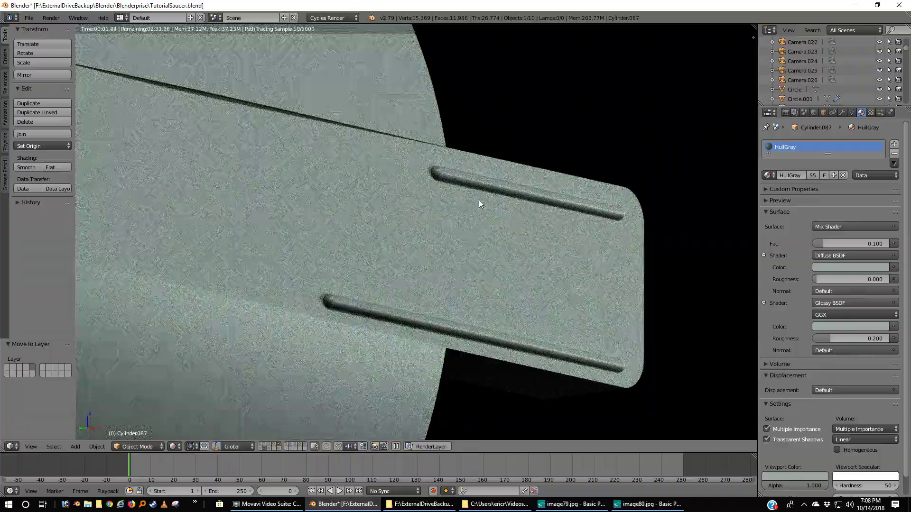
{"action": "middle_click_drag", "start_coordinate": [479, 200], "coordinate": [425, 221]}
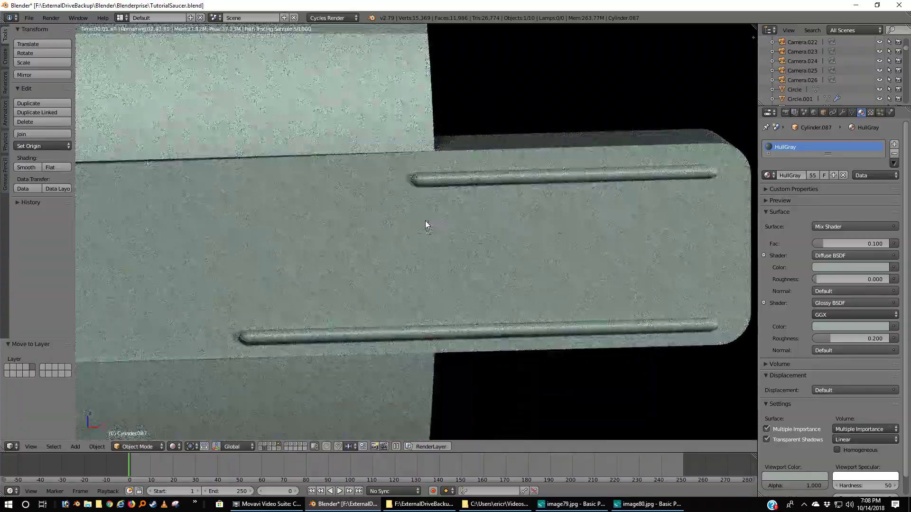
{"action": "scroll", "coordinate": [425, 224], "scroll_direction": "down", "scroll_amount": 3}
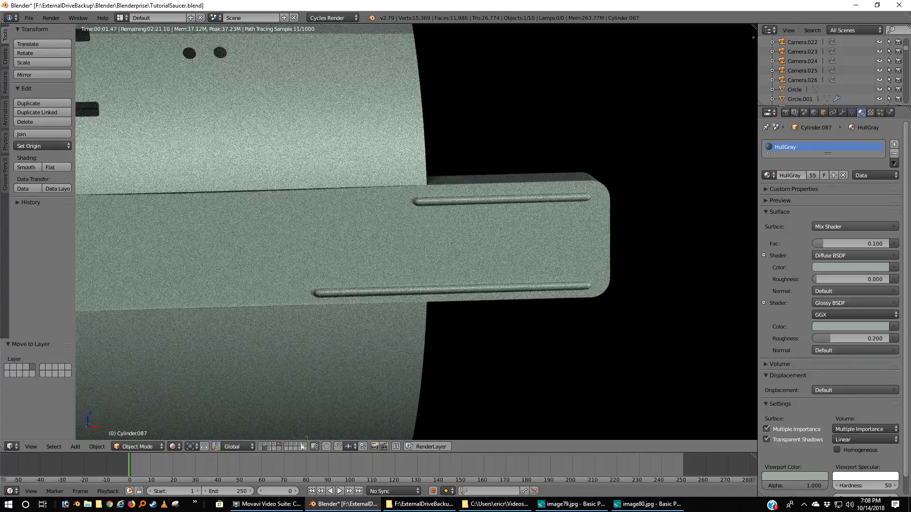
- Return to wireframe shading and view the layers one at a time to identify which parts each one holds
{"action": "left_click", "coordinate": [261, 446]}
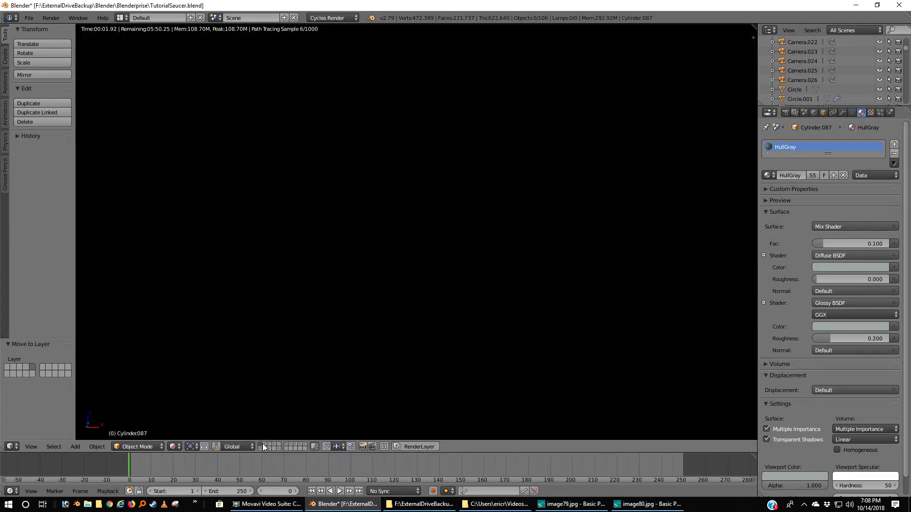
{"action": "left_click", "coordinate": [265, 446]}
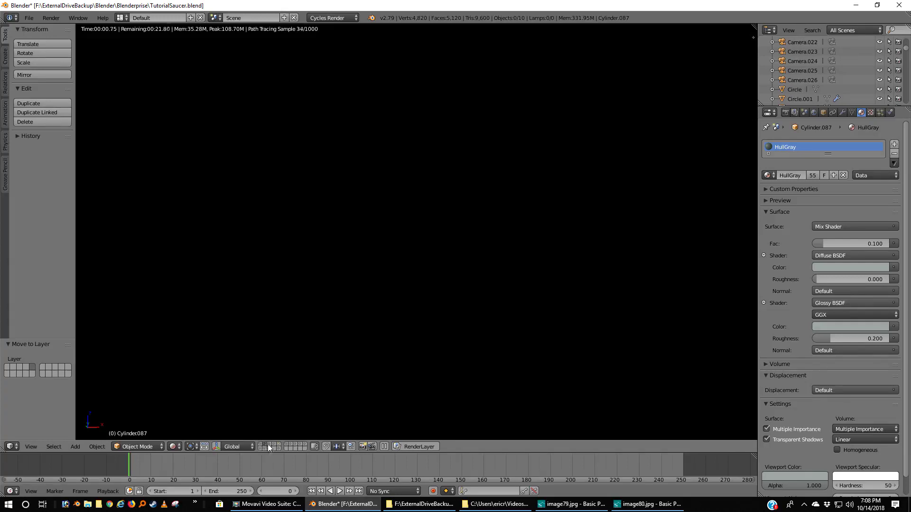
{"action": "left_click", "coordinate": [269, 446]}
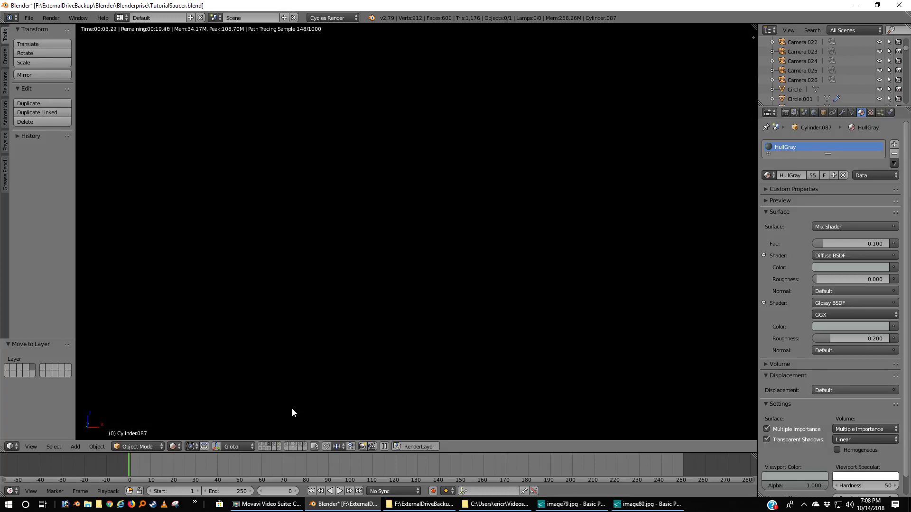
{"action": "key", "text": "z"}
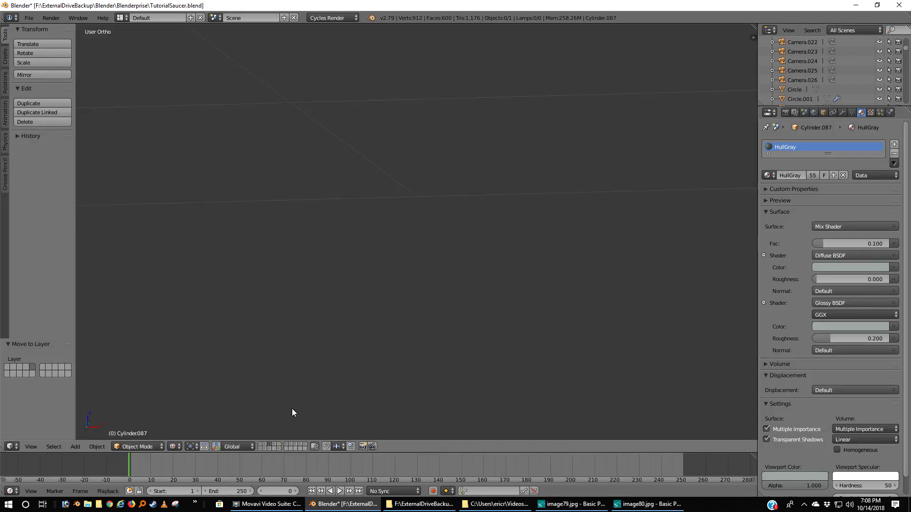
{"action": "left_click", "coordinate": [261, 446]}
{"action": "middle_click_drag", "start_coordinate": [260, 350], "coordinate": [203, 326]}
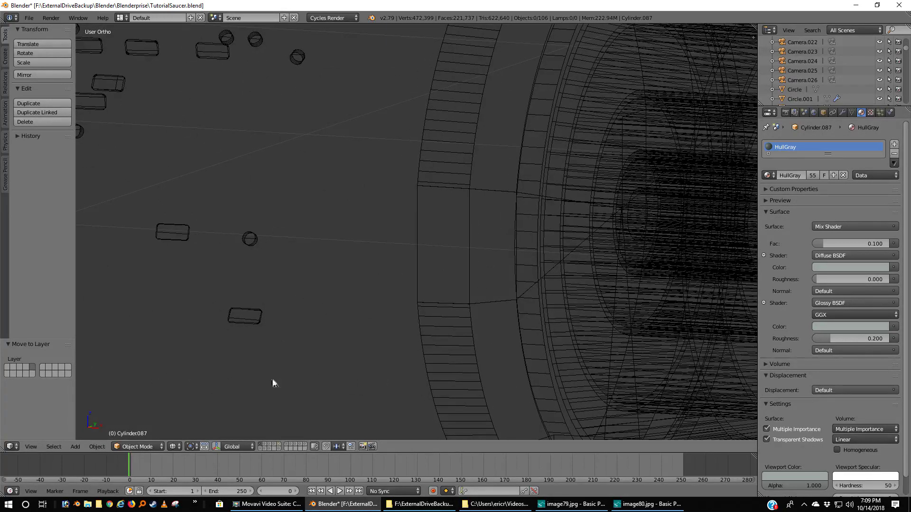
{"action": "left_click", "coordinate": [266, 446]}
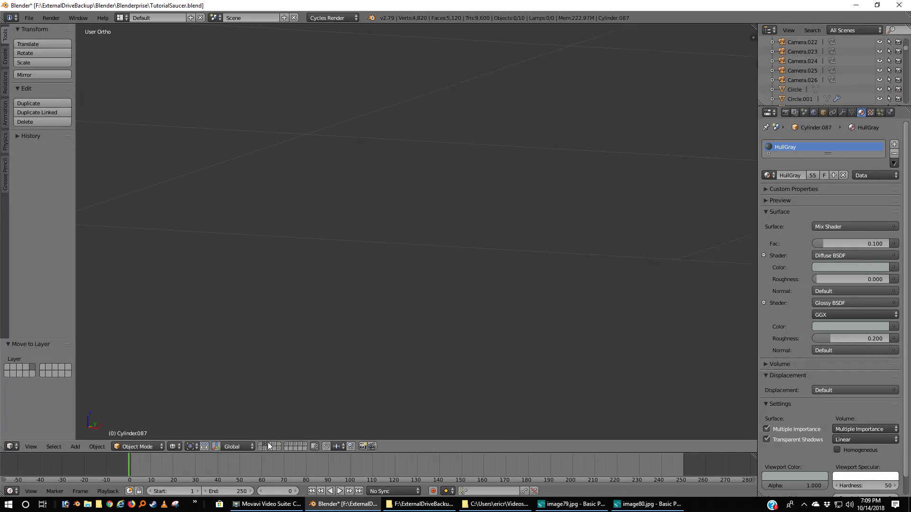
{"action": "left_click", "coordinate": [274, 444]}
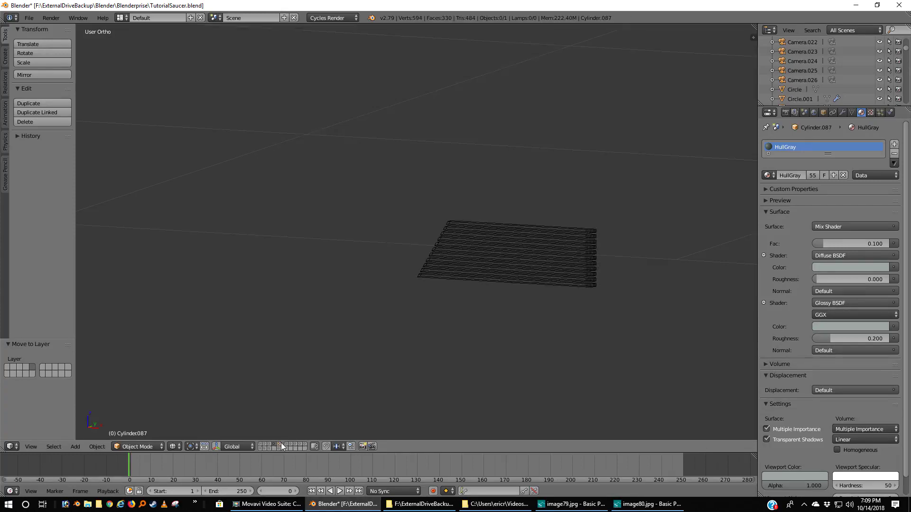
- Show layers 1 and 5 together in solid shading and add the layer holding the raised bars
{"action": "left_click", "coordinate": [281, 444], "text": "shift"}
{"action": "left_click", "coordinate": [261, 445], "text": "shift"}
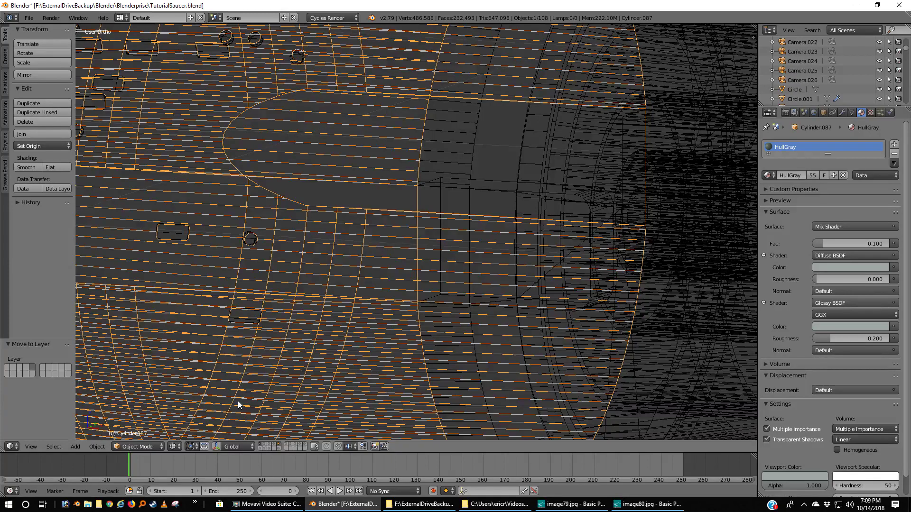
{"action": "key", "text": "z"}
{"action": "middle_click_drag", "start_coordinate": [471, 191], "coordinate": [502, 150]}
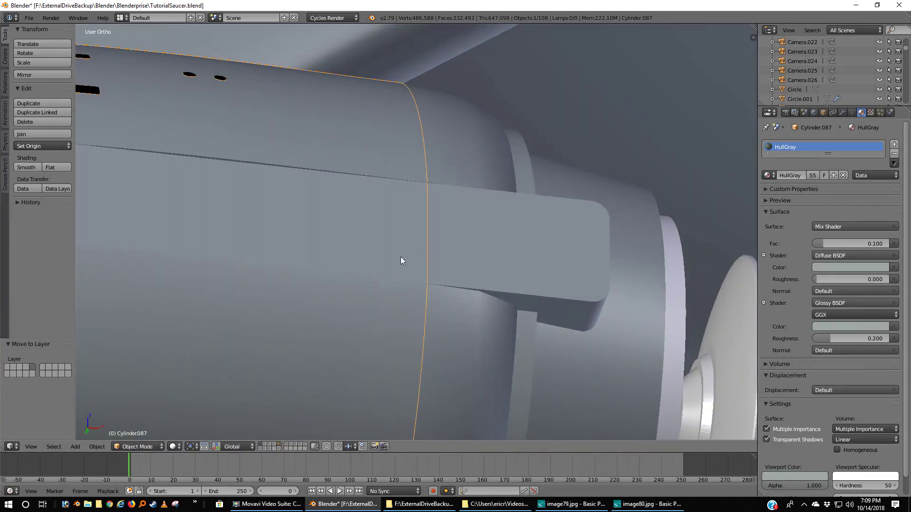
{"action": "key", "text": "z"}
{"action": "key", "text": "z"}
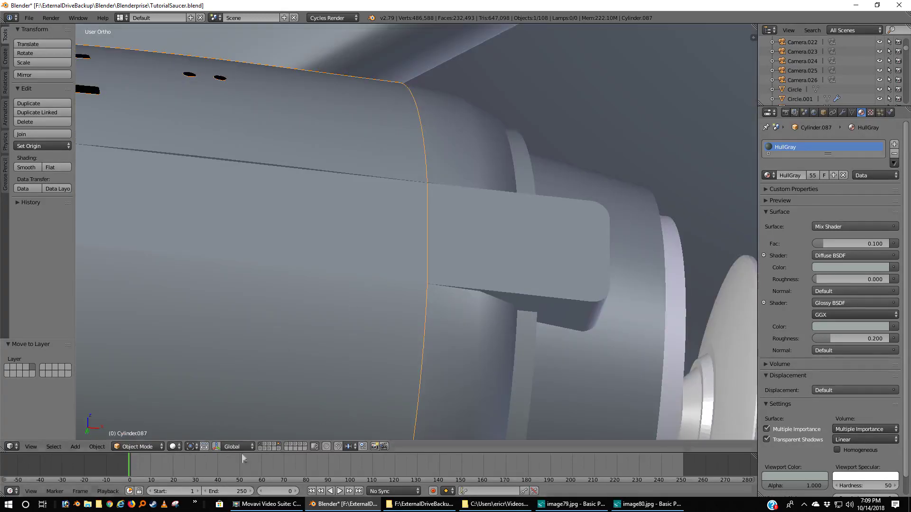
{"action": "left_click", "coordinate": [264, 450], "text": "shift"}
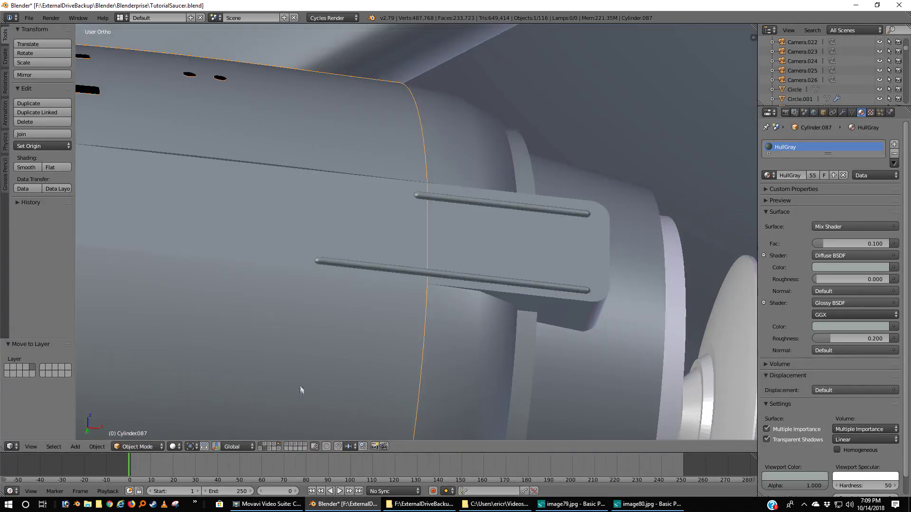
- Switch to rendered shading and inspect the seam between the hull and the rounded box close up from several angles
{"action": "left_click", "coordinate": [173, 447]}
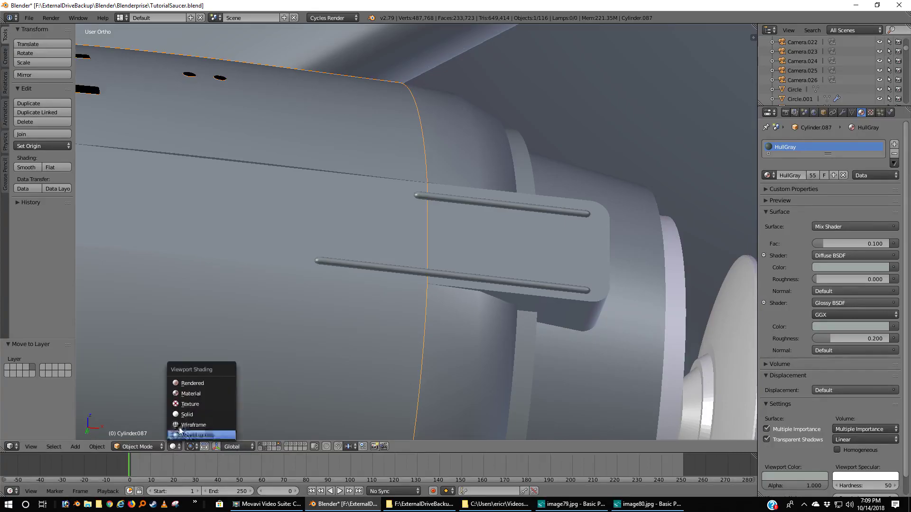
{"action": "left_click", "coordinate": [191, 380]}
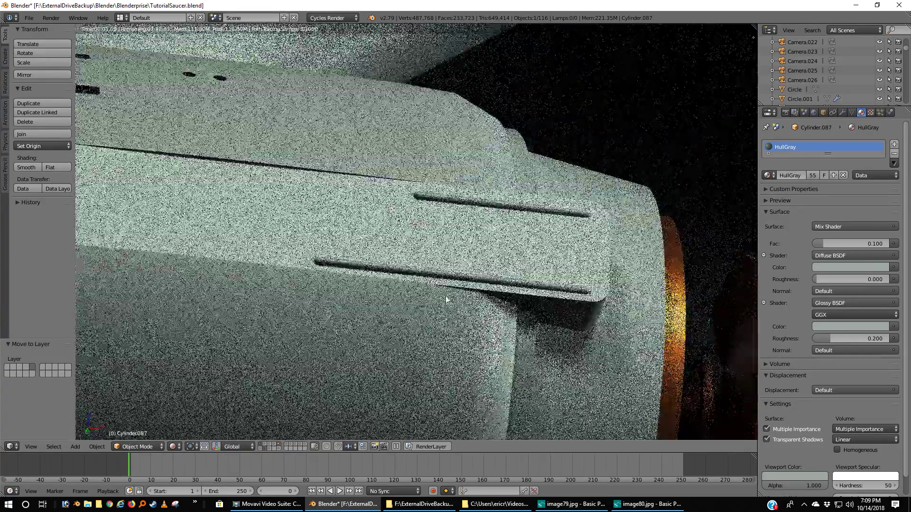
{"action": "middle_click_drag", "start_coordinate": [448, 300], "coordinate": [413, 300]}
{"action": "scroll", "coordinate": [422, 245], "scroll_direction": "up", "scroll_amount": 2}
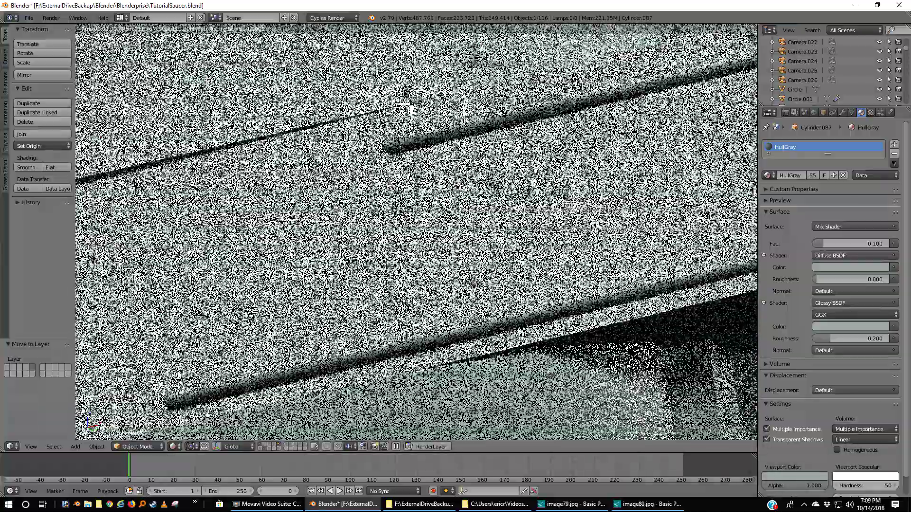
{"action": "scroll", "coordinate": [421, 245], "scroll_direction": "up", "scroll_amount": 2}
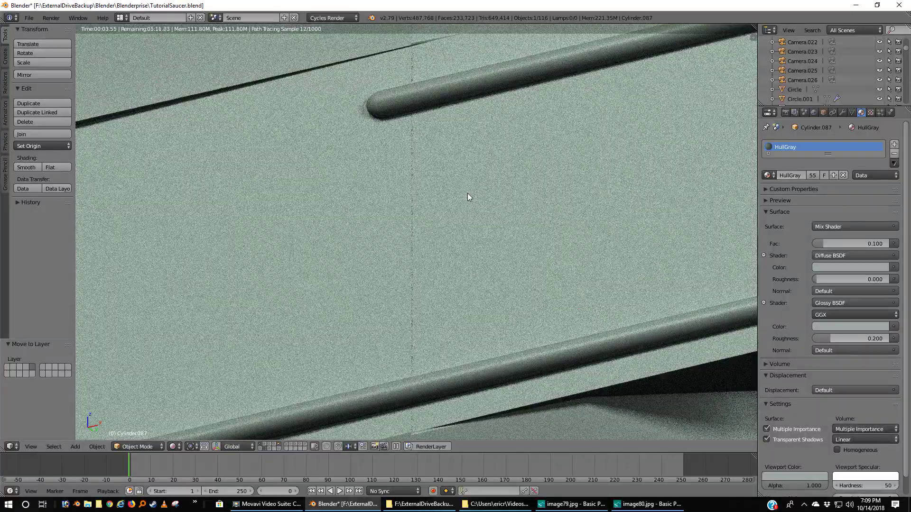
{"action": "scroll", "coordinate": [468, 198], "scroll_direction": "down", "scroll_amount": 1}
{"action": "scroll", "coordinate": [468, 196], "scroll_direction": "down", "scroll_amount": 1}
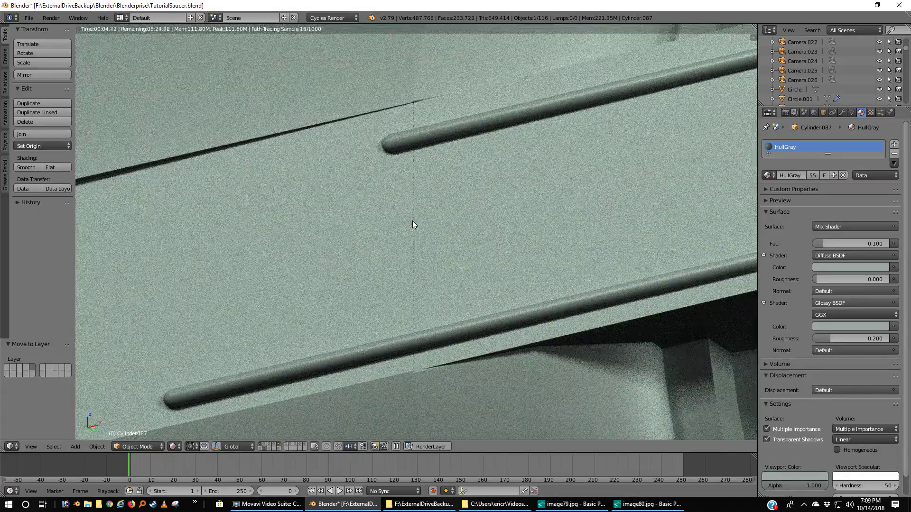
{"action": "middle_click_drag", "start_coordinate": [412, 222], "coordinate": [465, 213]}
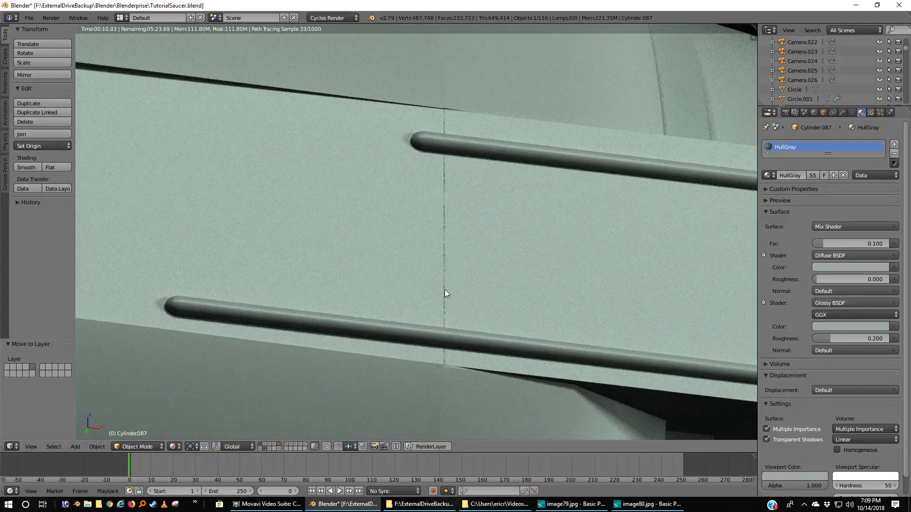
- Select the narrow hull ring behind the rounded box and examine its shape and mesh in wireframe and solid shading
{"action": "key", "text": "z"}
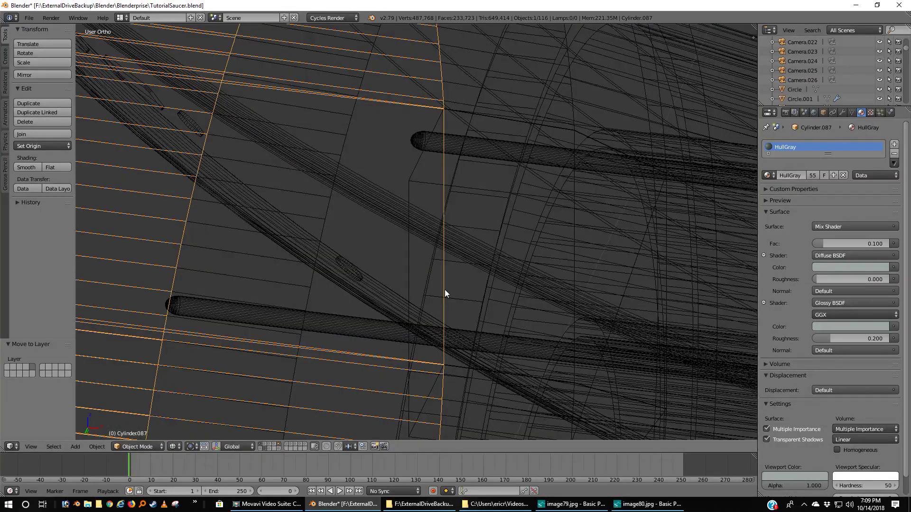
{"action": "right_click", "coordinate": [445, 290]}
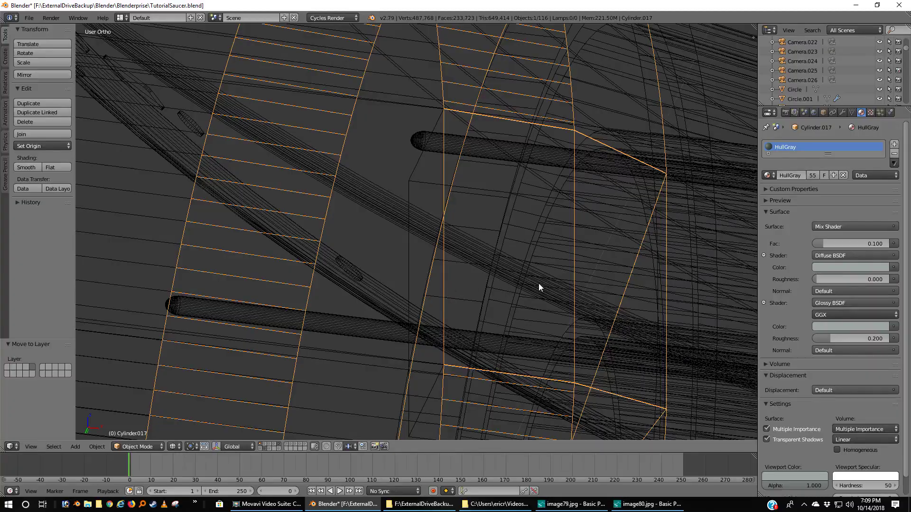
{"action": "key", "text": "shift+z"}
{"action": "middle_click_drag", "start_coordinate": [525, 273], "coordinate": [503, 309]}
{"action": "scroll", "coordinate": [449, 294], "scroll_direction": "down", "scroll_amount": 6}
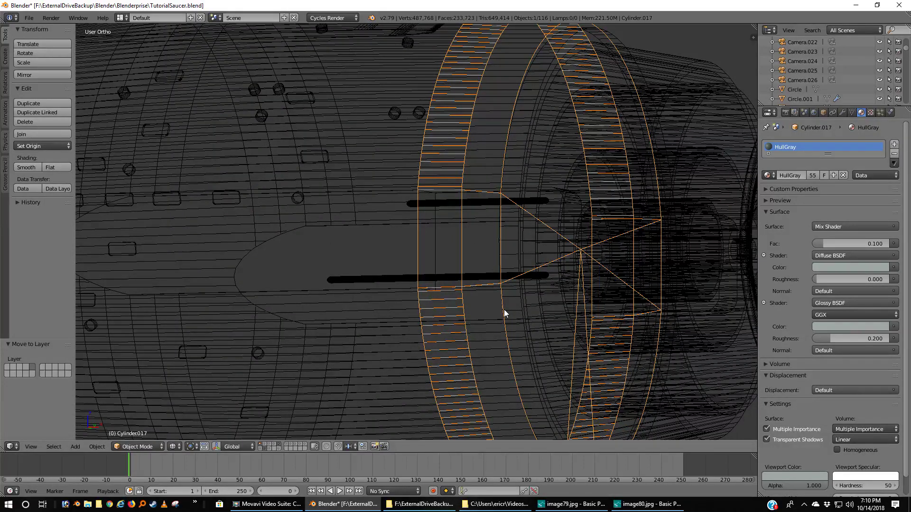
{"action": "key", "text": "z"}
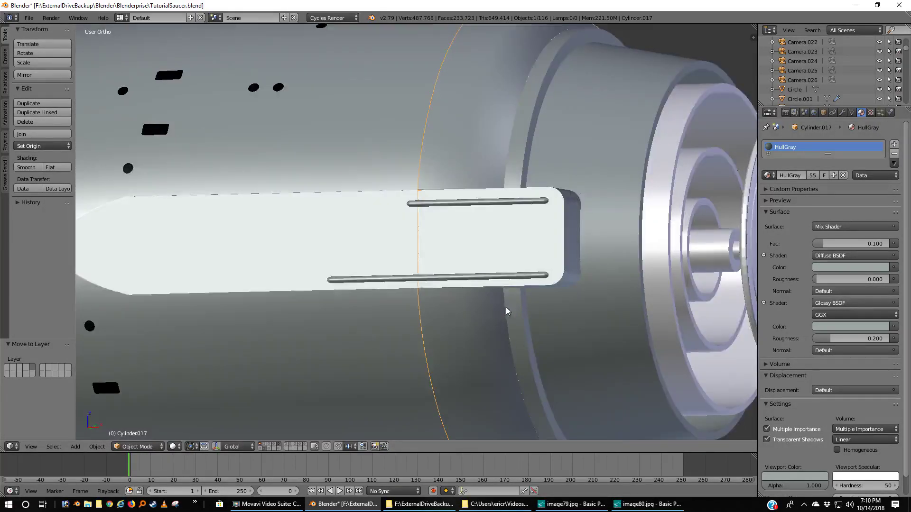
{"action": "middle_click_drag", "start_coordinate": [506, 306], "coordinate": [489, 297]}
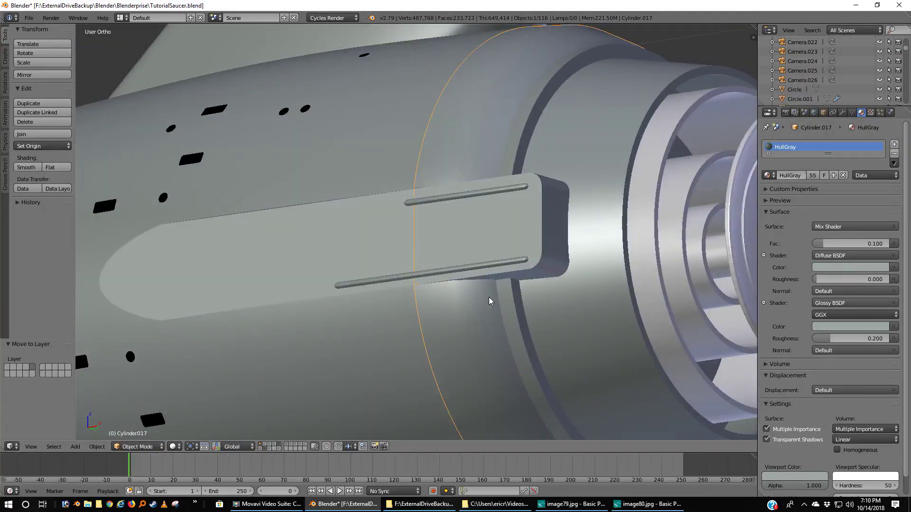
{"action": "key", "text": "Tab"}
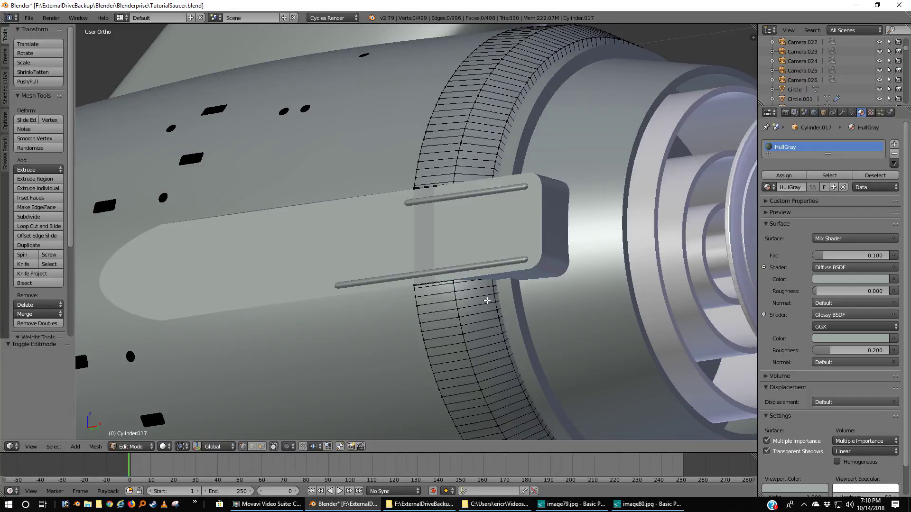
{"action": "key", "text": "z"}
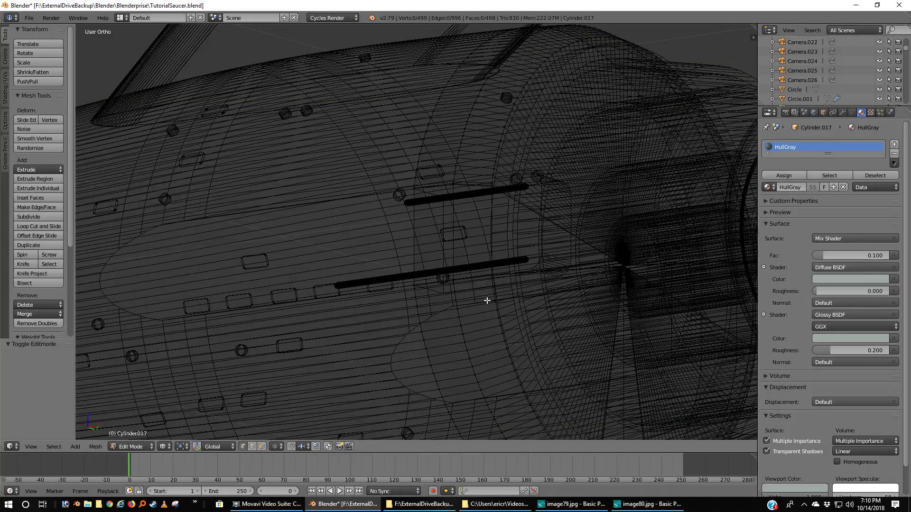
{"action": "key", "text": "z"}
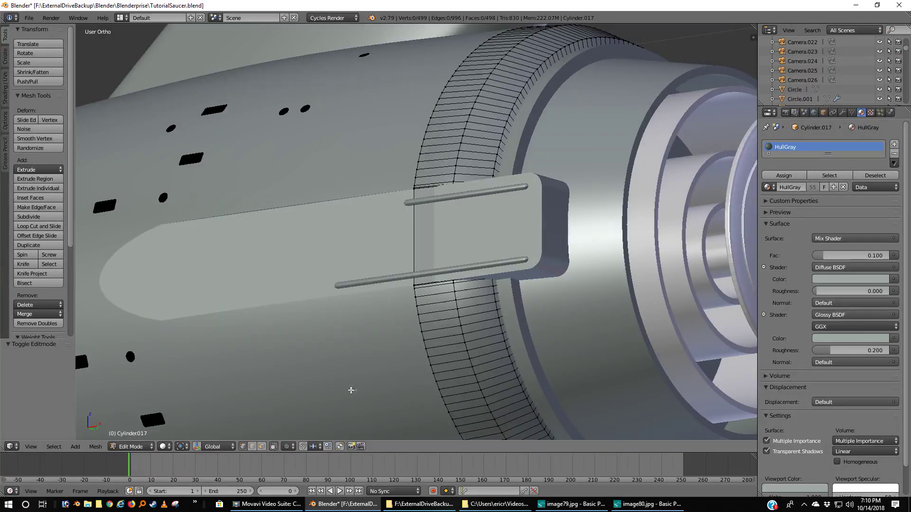
{"action": "key", "text": "Tab"}
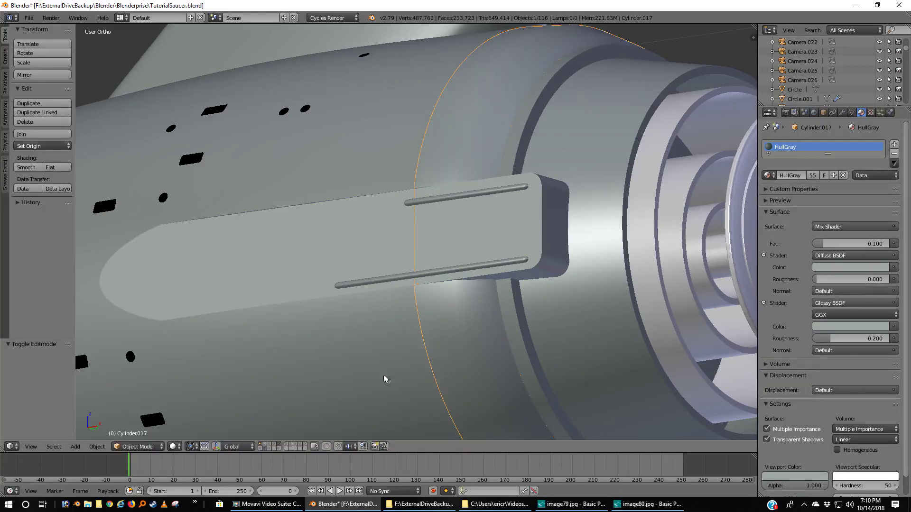
- Move the main hull section and the rounded box from layer 5 back to layer 1
{"action": "right_click", "coordinate": [330, 384]}
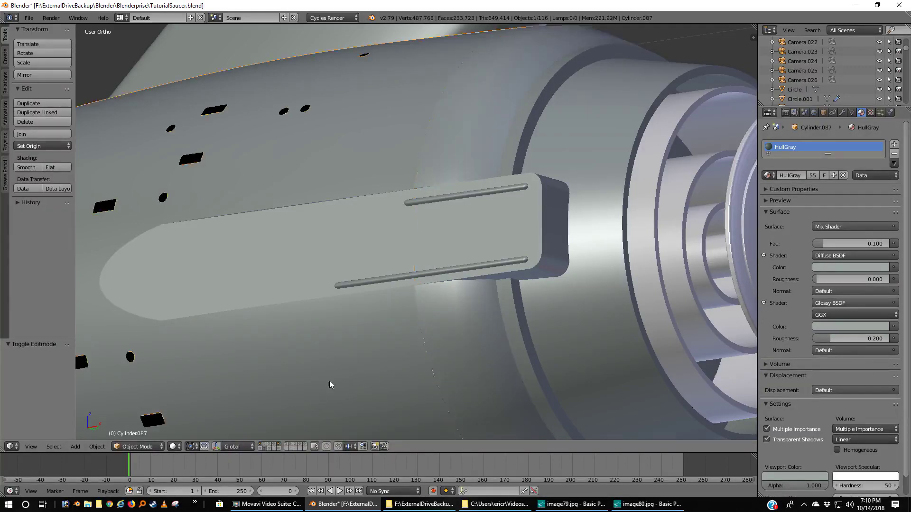
{"action": "key", "text": "m"}
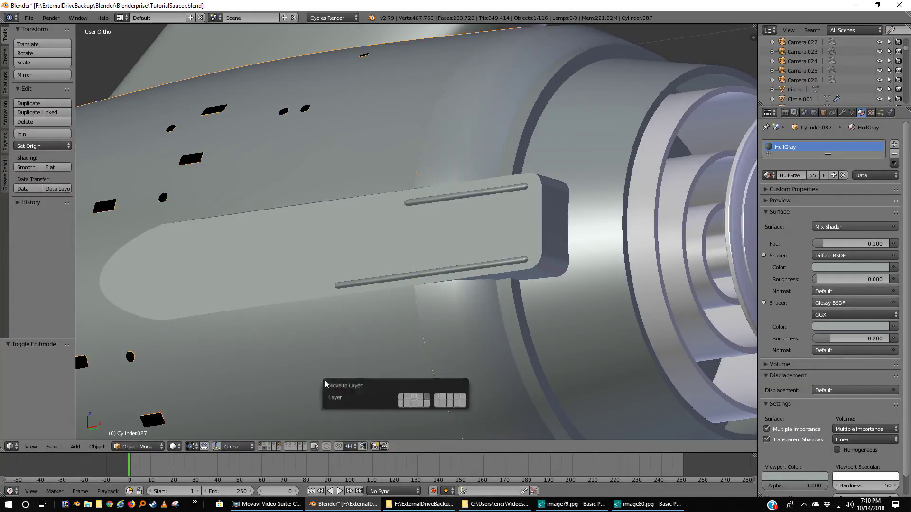
{"action": "left_click", "coordinate": [401, 397]}
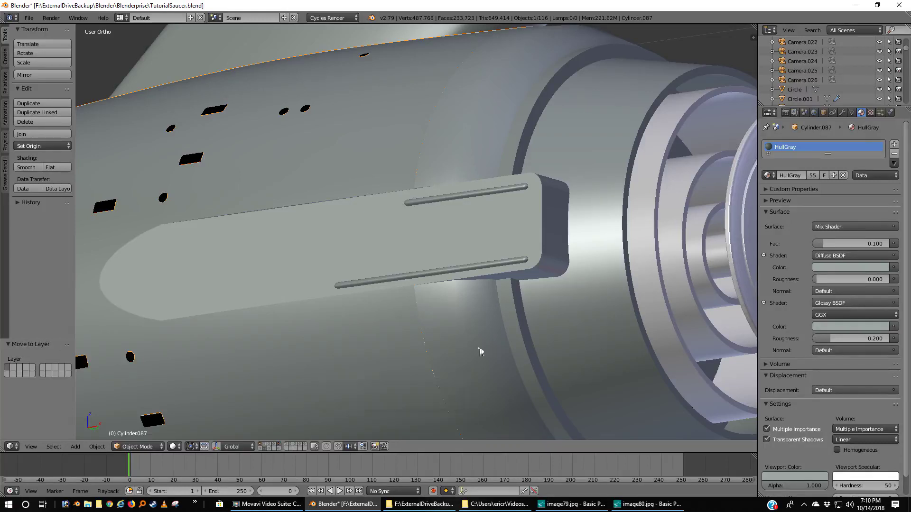
{"action": "left_click", "coordinate": [280, 446]}
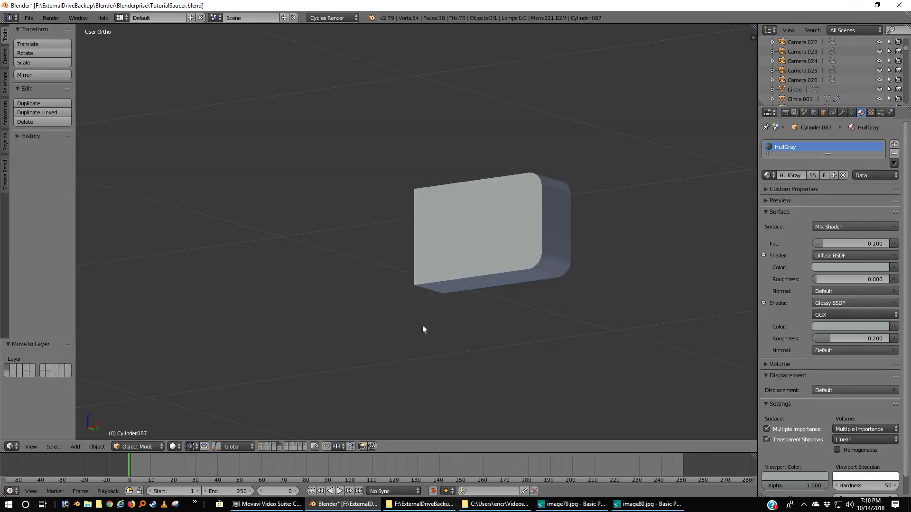
{"action": "right_click", "coordinate": [499, 286]}
{"action": "key", "text": "m"}
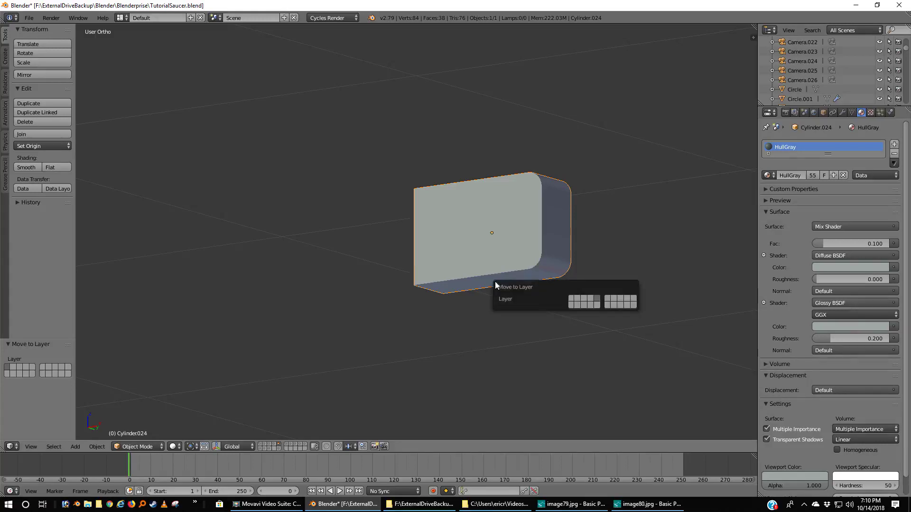
{"action": "left_click", "coordinate": [573, 302]}
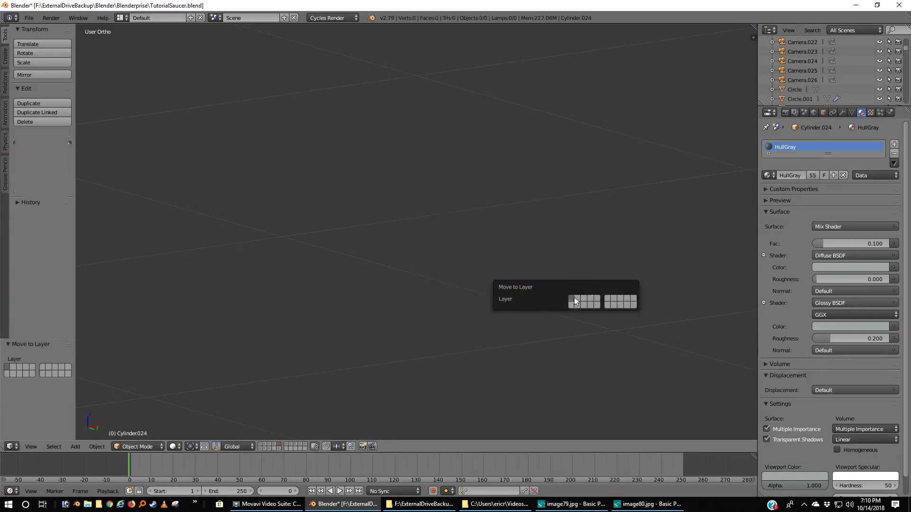
- Move the narrow hull ring from layer 1 to layer 5 and display only layer 5
{"action": "left_click", "coordinate": [262, 446]}
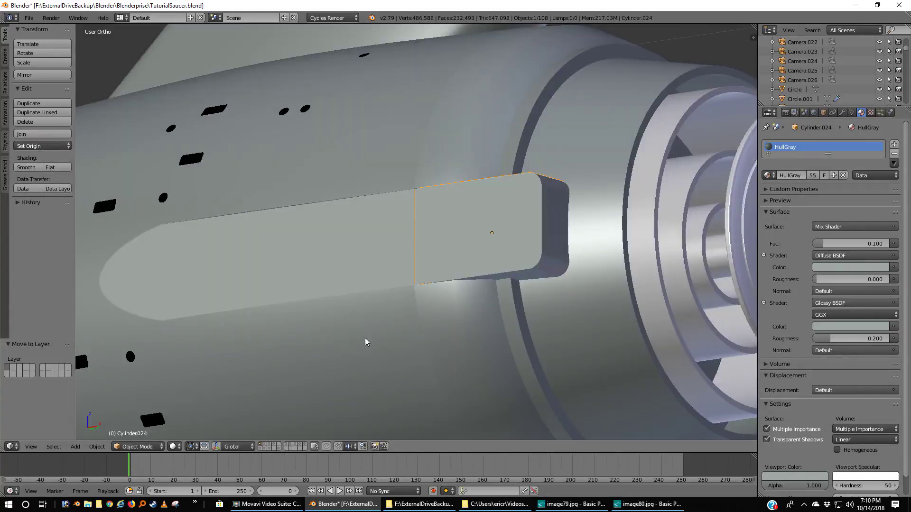
{"action": "right_click", "coordinate": [458, 166]}
{"action": "key", "text": "m"}
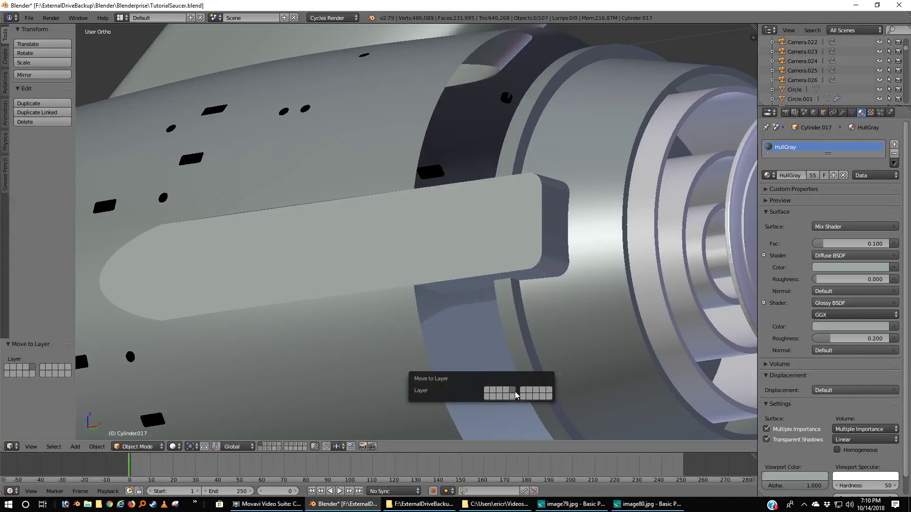
{"action": "left_click", "coordinate": [513, 393]}
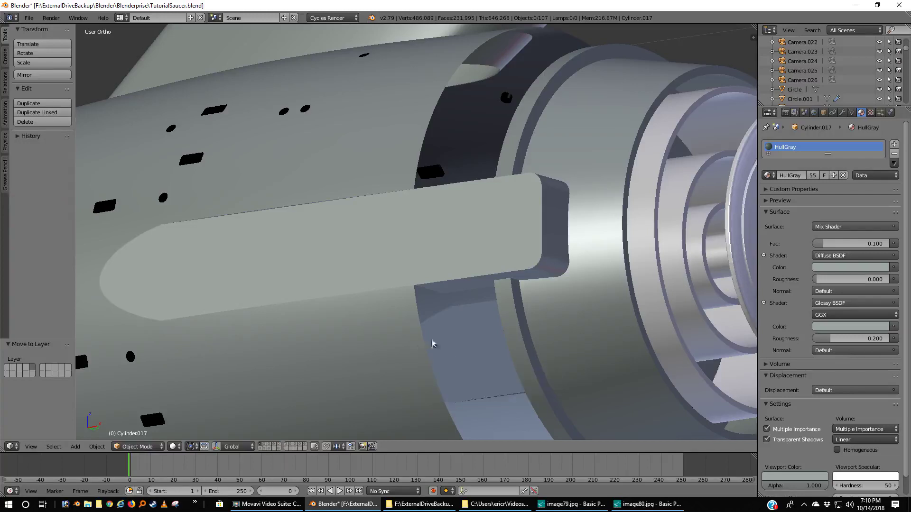
{"action": "left_click", "coordinate": [278, 444]}
- In face select mode, move the ring's flat side face next to the open rim 0.008 along the global Y axis
{"action": "middle_click_drag", "start_coordinate": [481, 219], "coordinate": [440, 299]}
{"action": "key", "text": "Tab"}
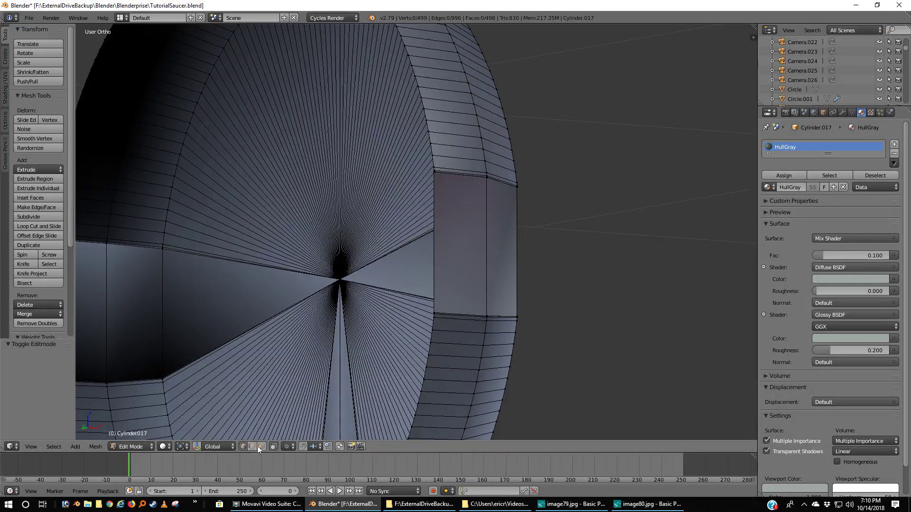
{"action": "right_click", "coordinate": [459, 247]}
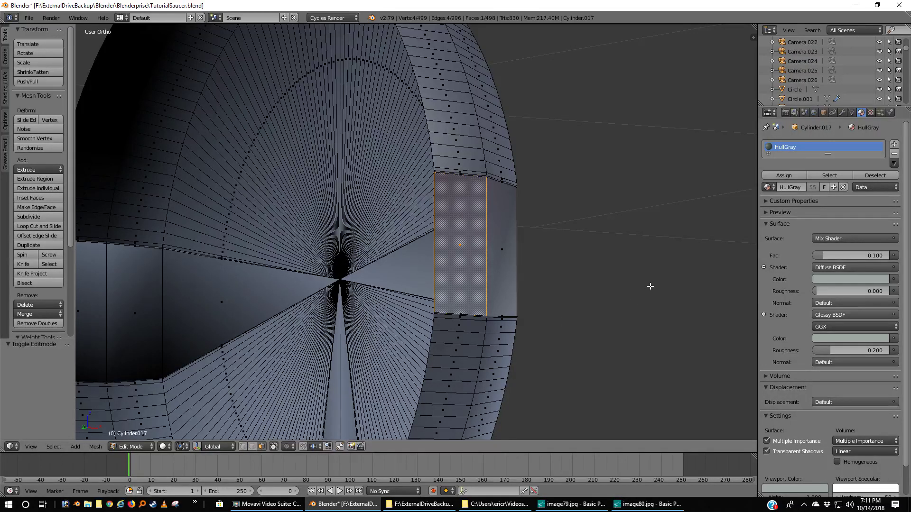
{"action": "key", "text": "g"}
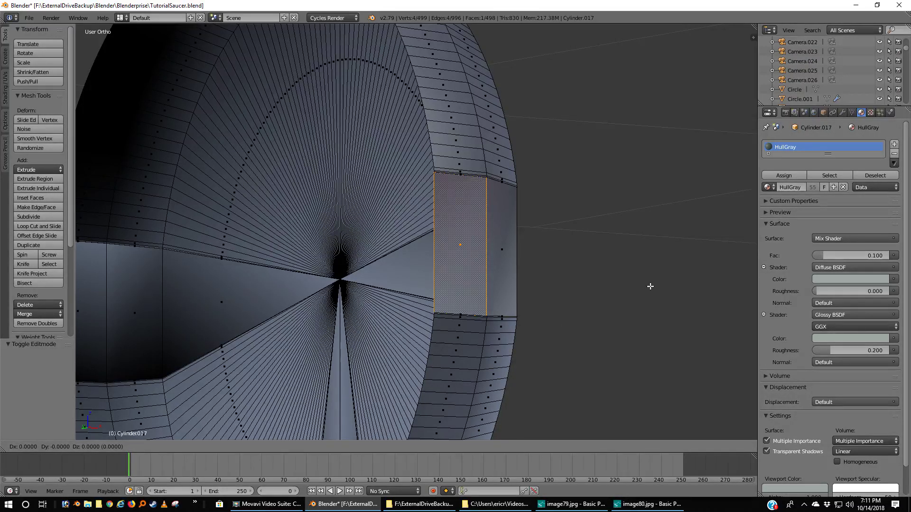
{"action": "key", "text": "y"}
{"action": "left_click", "coordinate": [651, 286]}
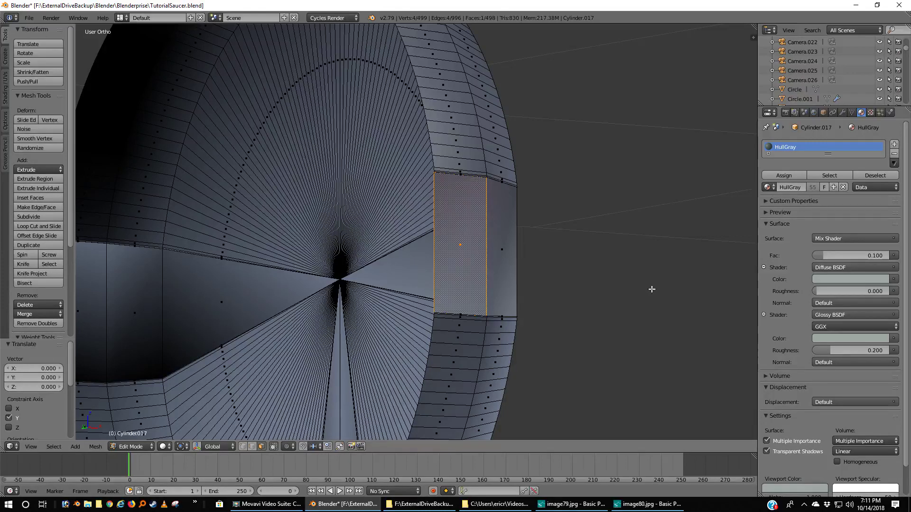
{"action": "key", "text": "g"}
{"action": "key", "text": "y"}
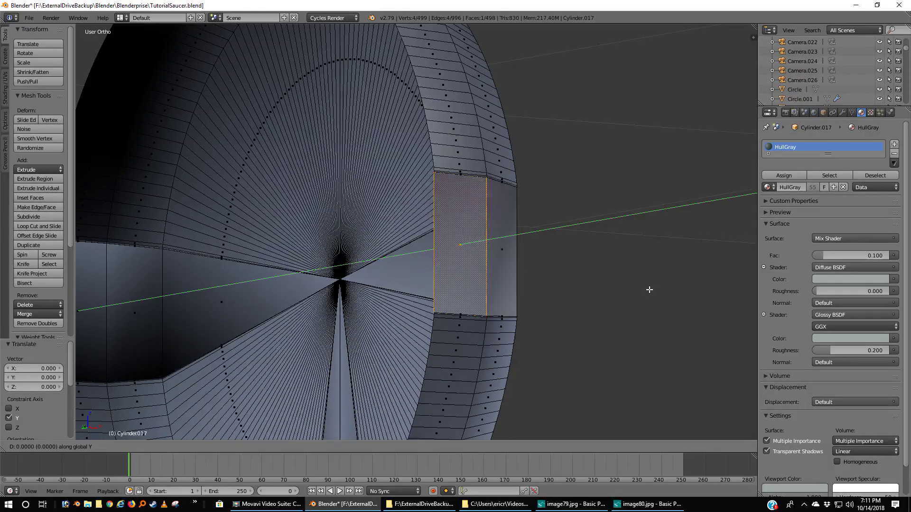
{"action": "left_click", "coordinate": [648, 290]}
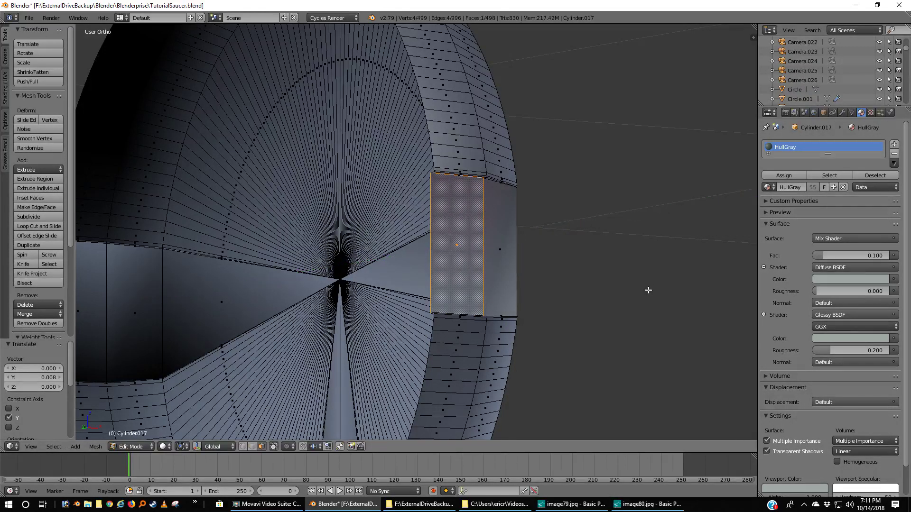
{"action": "scroll", "coordinate": [457, 328], "scroll_direction": "down", "scroll_amount": 2}
{"action": "middle_click_drag", "start_coordinate": [319, 339], "coordinate": [474, 319]}
{"action": "right_click", "coordinate": [442, 267]}
{"action": "middle_click_drag", "start_coordinate": [604, 285], "coordinate": [563, 284]}
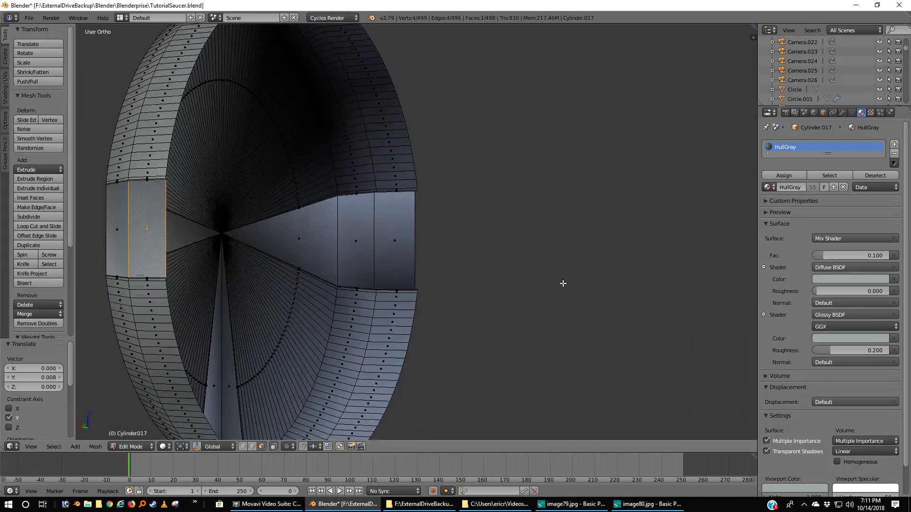
{"action": "key", "text": "g"}
{"action": "key", "text": "y"}
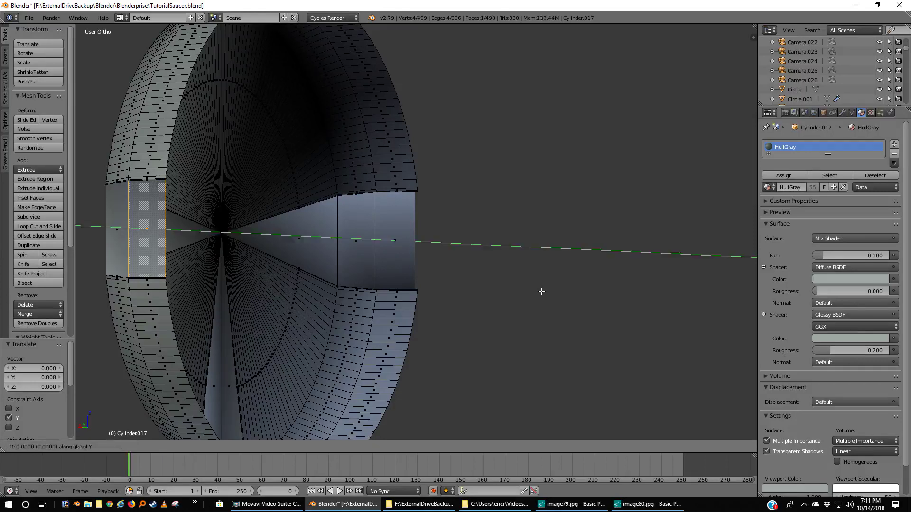
{"action": "right_click", "coordinate": [545, 287]}
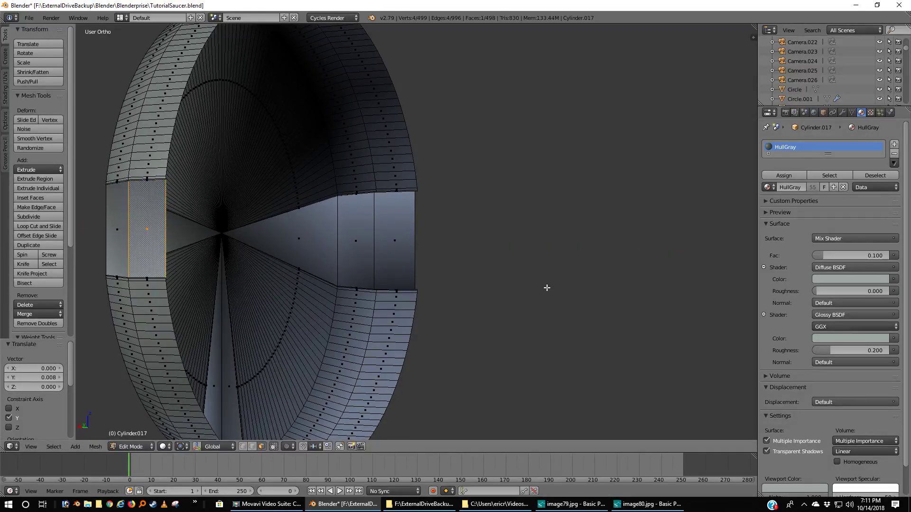
{"action": "middle_click_drag", "start_coordinate": [548, 289], "coordinate": [547, 288]}
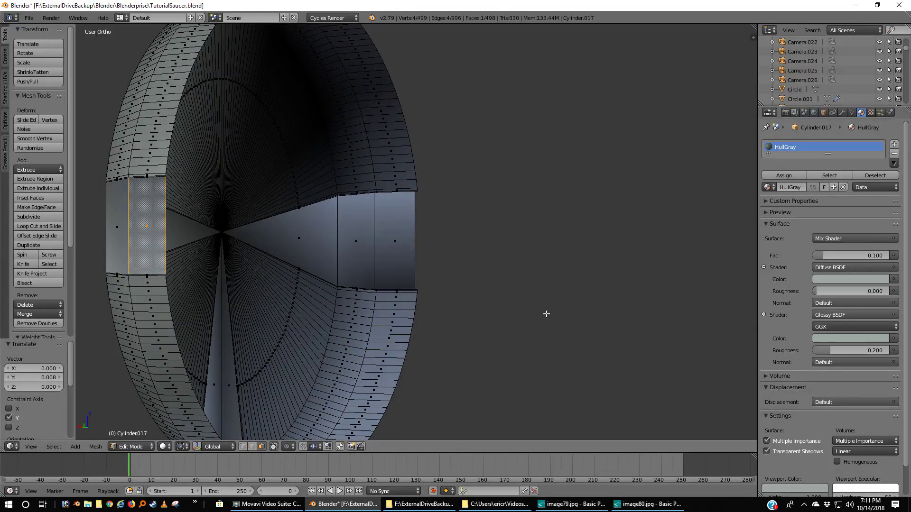
{"action": "key", "text": "ctrl+z"}
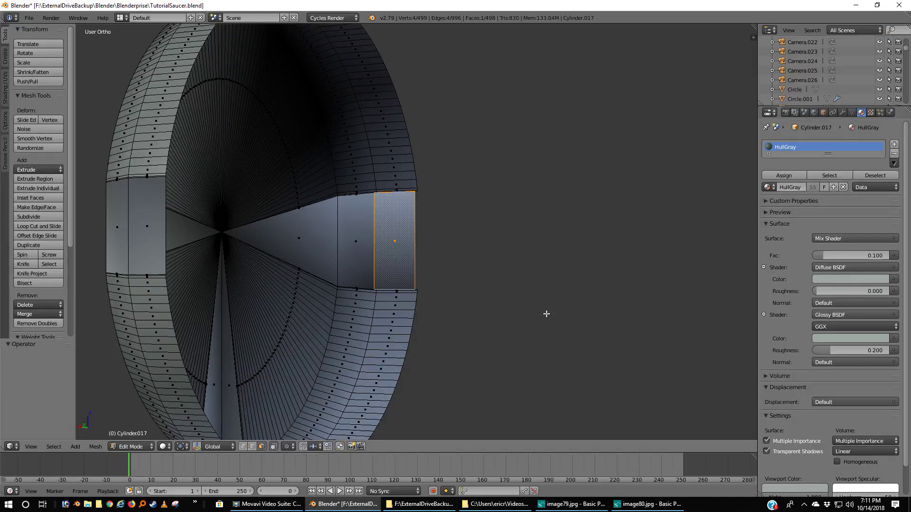
- Move the flat face beside the open rim on the ring's opposite side -0.001 along global Y, then return to Object Mode
{"action": "key", "text": "ctrl+KP_3"}
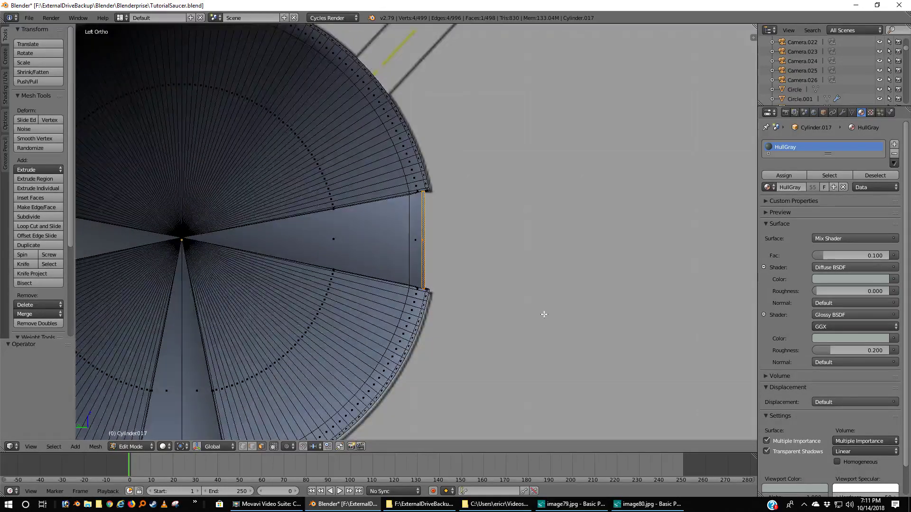
{"action": "scroll", "coordinate": [547, 314], "scroll_direction": "down", "scroll_amount": 3}
{"action": "key", "text": "KP_Decimal"}
{"action": "middle_click_drag", "start_coordinate": [461, 350], "coordinate": [399, 353]}
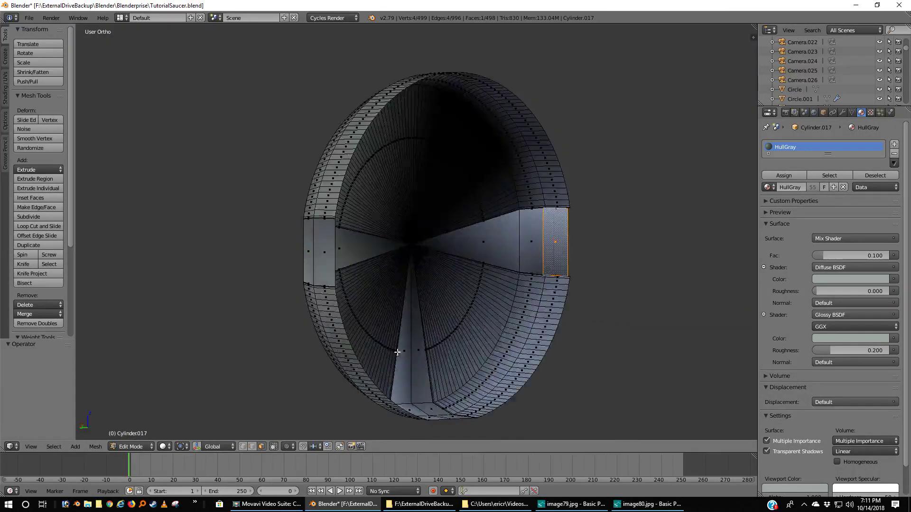
{"action": "right_click", "coordinate": [325, 251]}
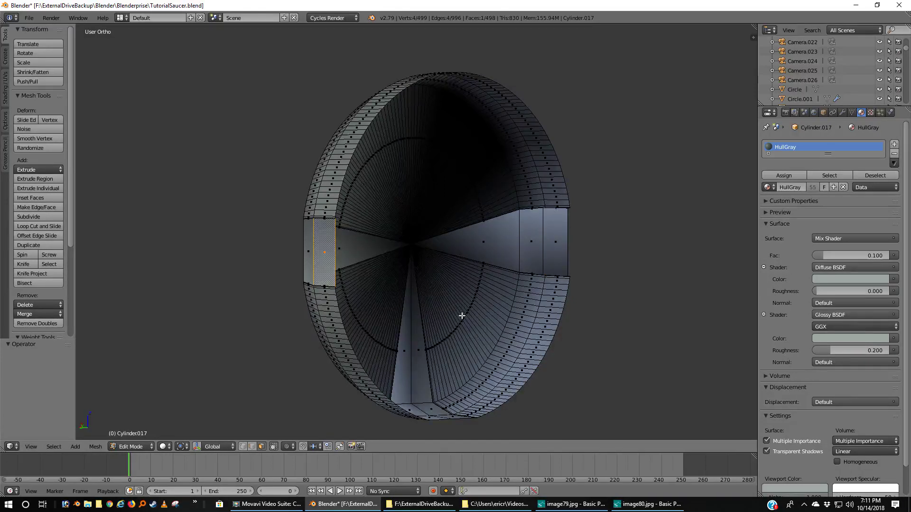
{"action": "key", "text": "ctrl+KP_3"}
{"action": "scroll", "coordinate": [348, 249], "scroll_direction": "up", "scroll_amount": 4}
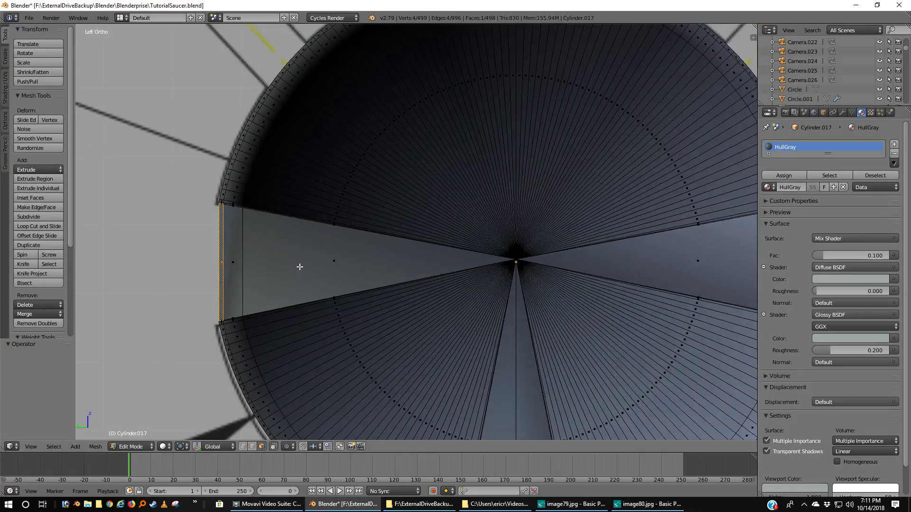
{"action": "key", "text": "g"}
{"action": "key", "text": "y"}
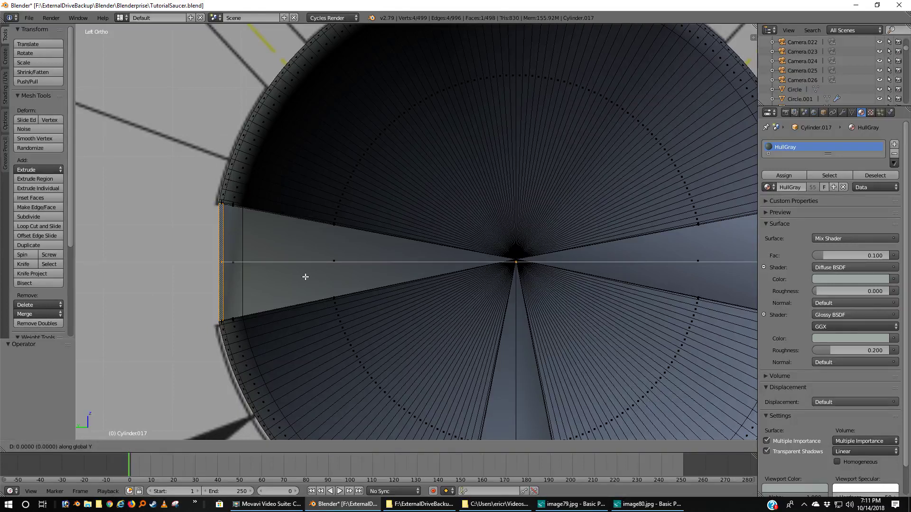
{"action": "left_click", "coordinate": [307, 277]}
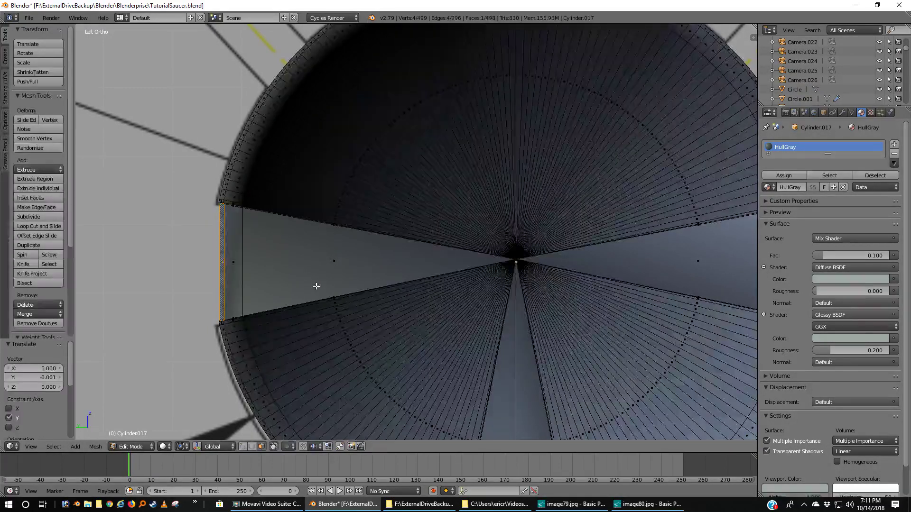
{"action": "key", "text": "Tab"}
- Display the ship's other model layers together with layer 5 in front view and deselect everything
{"action": "key", "text": "KP_1"}
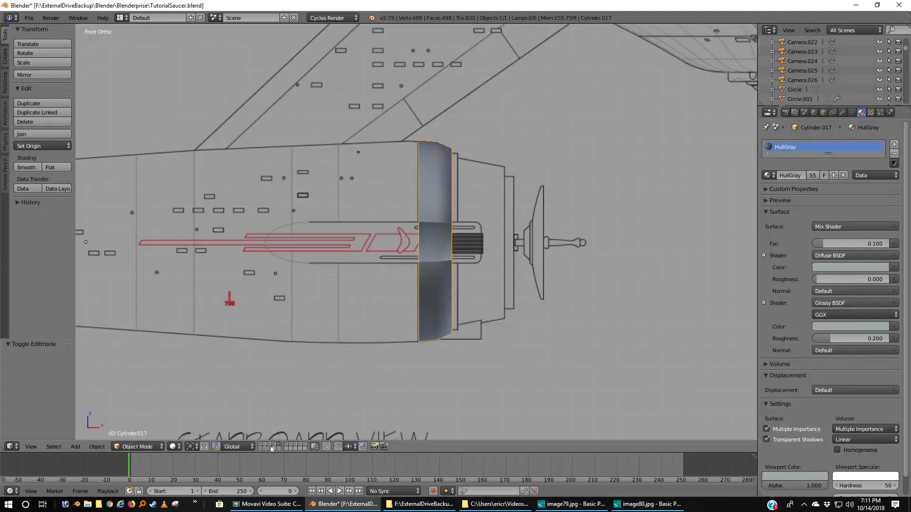
{"action": "left_click", "coordinate": [274, 445], "text": "shift"}
{"action": "left_click", "coordinate": [268, 445], "text": "shift"}
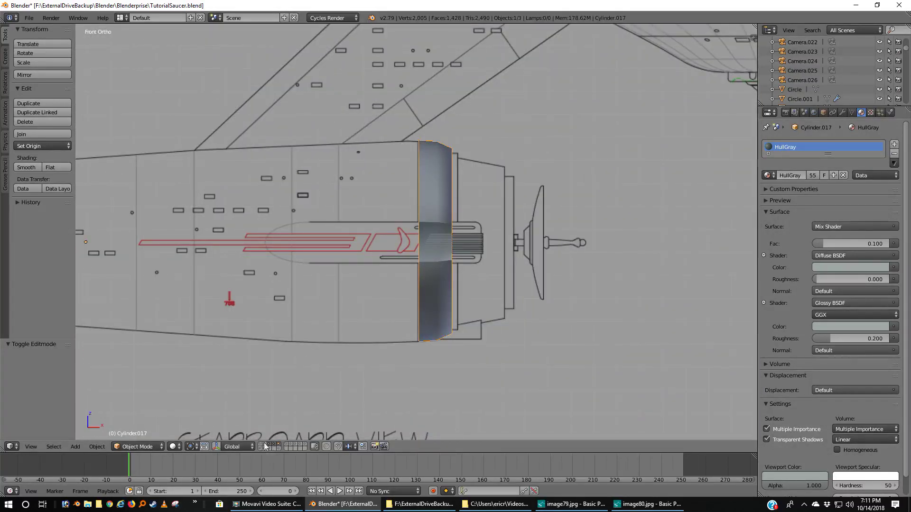
{"action": "left_click", "coordinate": [268, 449], "text": "shift"}
{"action": "left_click", "coordinate": [262, 448], "text": "shift"}
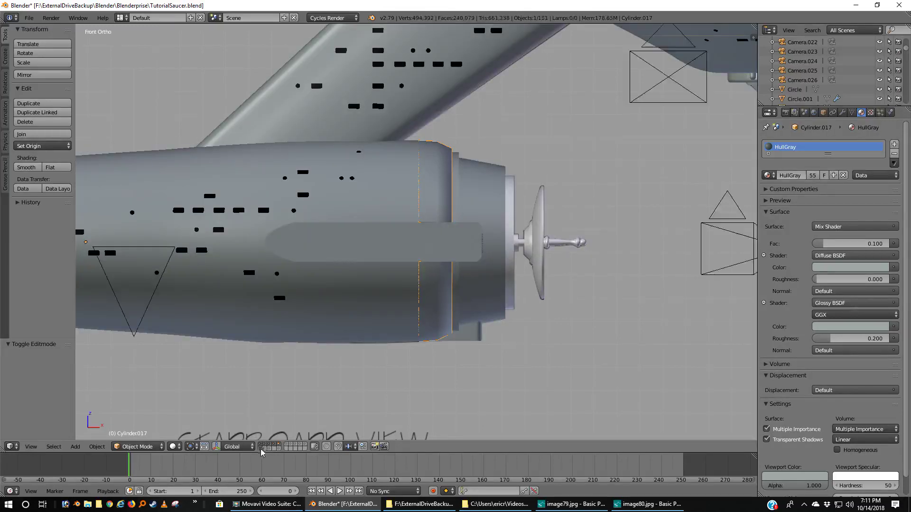
{"action": "left_click", "coordinate": [266, 449], "text": "shift"}
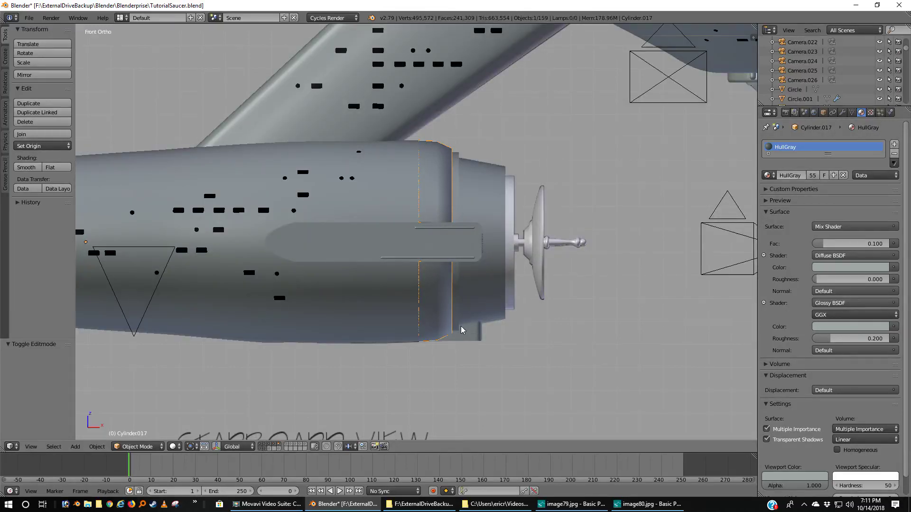
{"action": "key", "text": "a"}
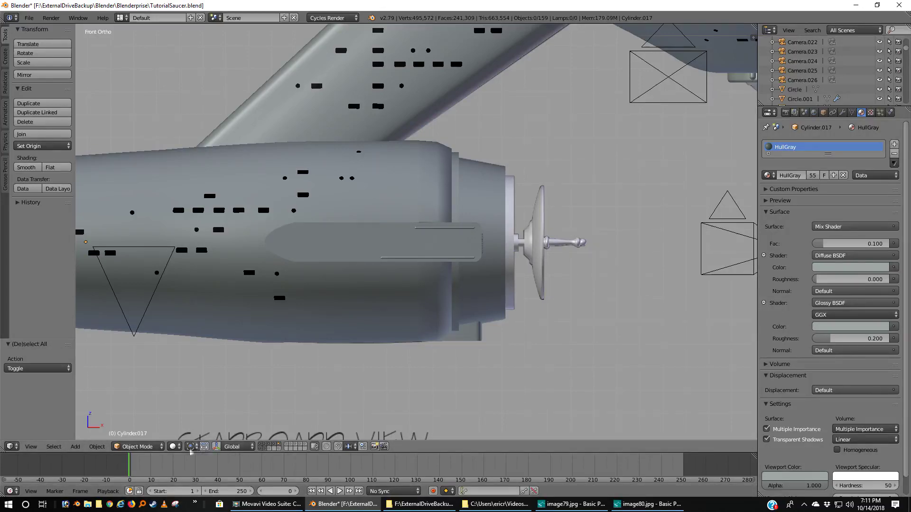
- Inspect the seam between the hull ring and the rounded box in rendered shading from several angles, then return to solid shading
{"action": "left_click", "coordinate": [175, 447]}
{"action": "left_click", "coordinate": [187, 385]}
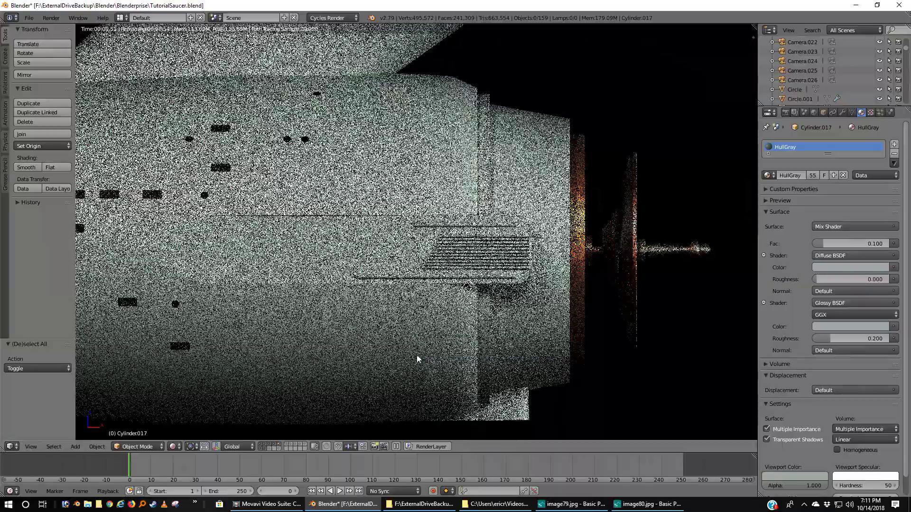
{"action": "scroll", "coordinate": [417, 359], "scroll_direction": "up", "scroll_amount": 2}
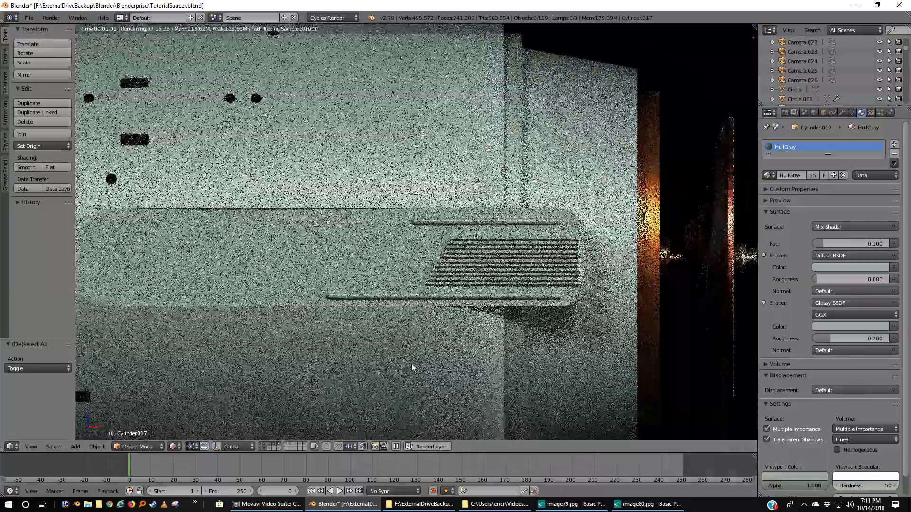
{"action": "middle_click_drag", "start_coordinate": [414, 364], "coordinate": [435, 359]}
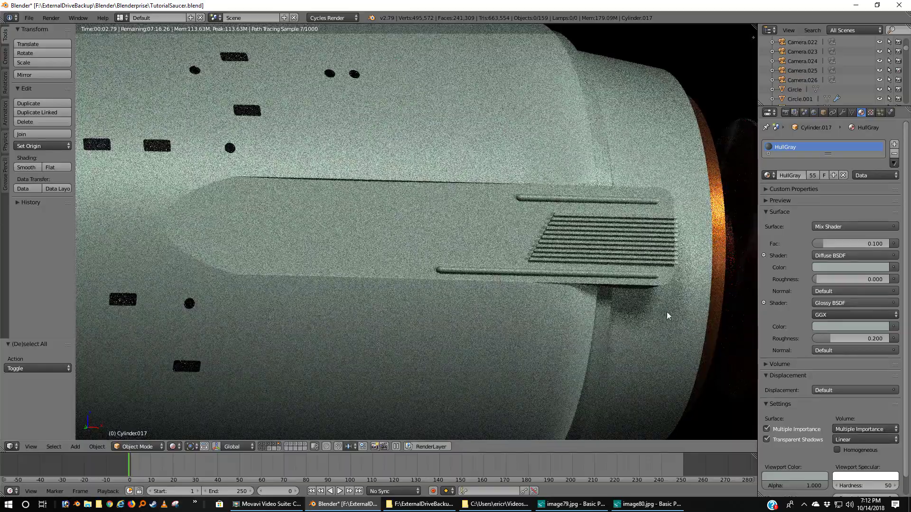
{"action": "middle_click_drag", "start_coordinate": [671, 312], "coordinate": [621, 327]}
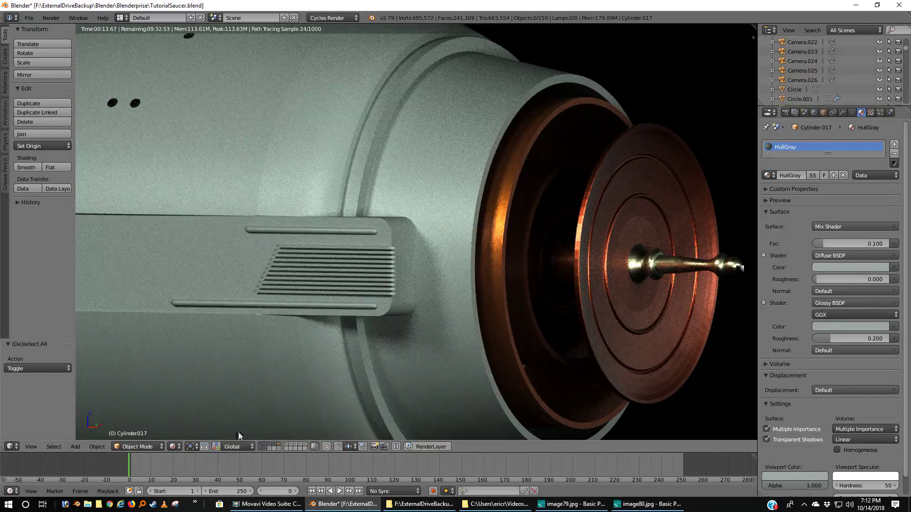
{"action": "key", "text": "z"}
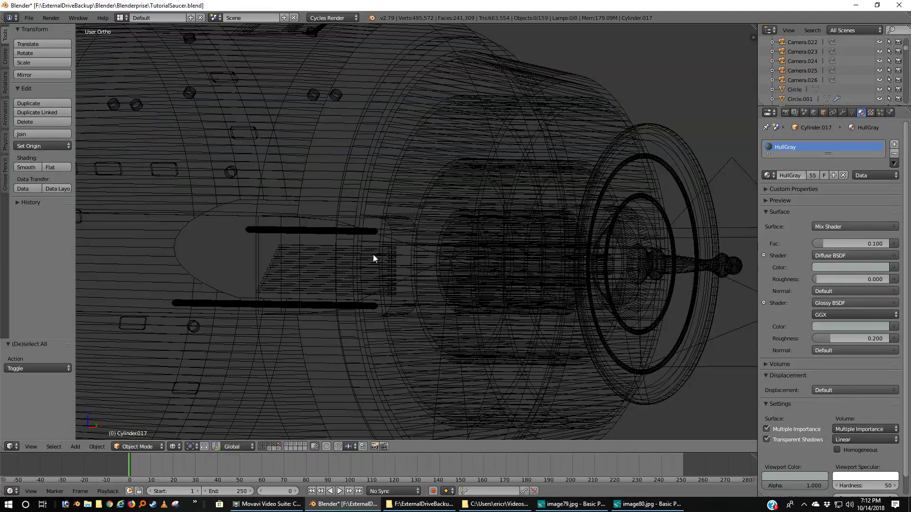
{"action": "key", "text": "z"}
- Select the slanted grille lines on the rounded box and snap the 3D cursor to the scene center
{"action": "right_click", "coordinate": [359, 257]}
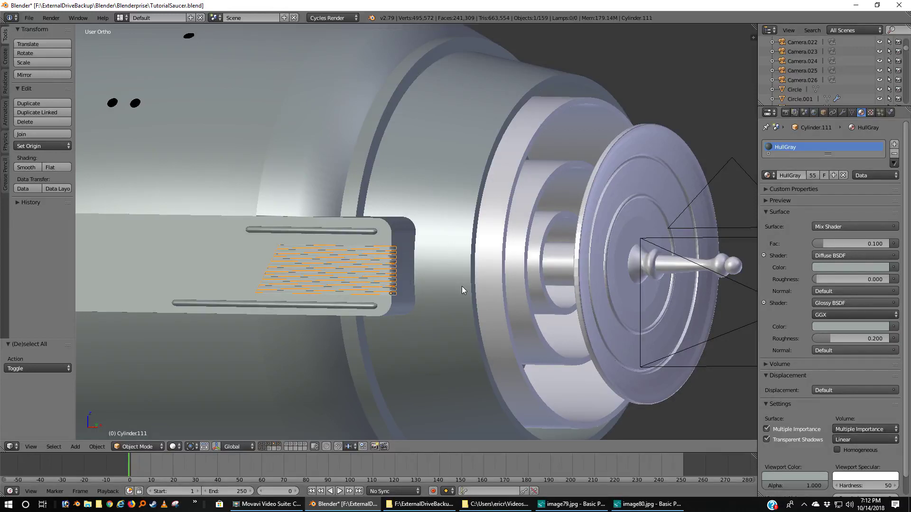
{"action": "key", "text": "KP_3"}
{"action": "scroll", "coordinate": [456, 286], "scroll_direction": "down", "scroll_amount": 2}
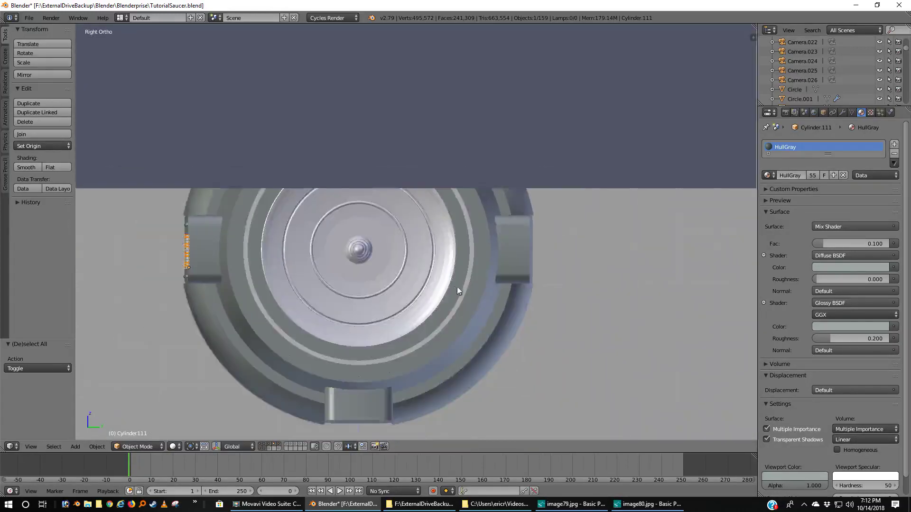
{"action": "key", "text": "z"}
{"action": "mouse_move", "coordinate": [350, 296]}
{"action": "middle_mouse_down", "text": "shift"}
{"action": "mouse_move", "coordinate": [427, 291]}
{"action": "mouse_move", "coordinate": [497, 307]}
{"action": "middle_mouse_up", "text": "shift"}
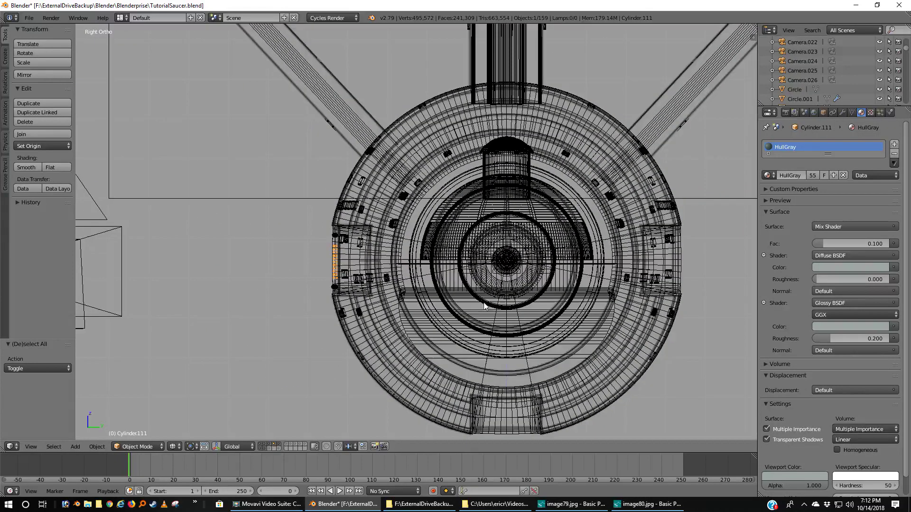
{"action": "key", "text": "shift+s"}
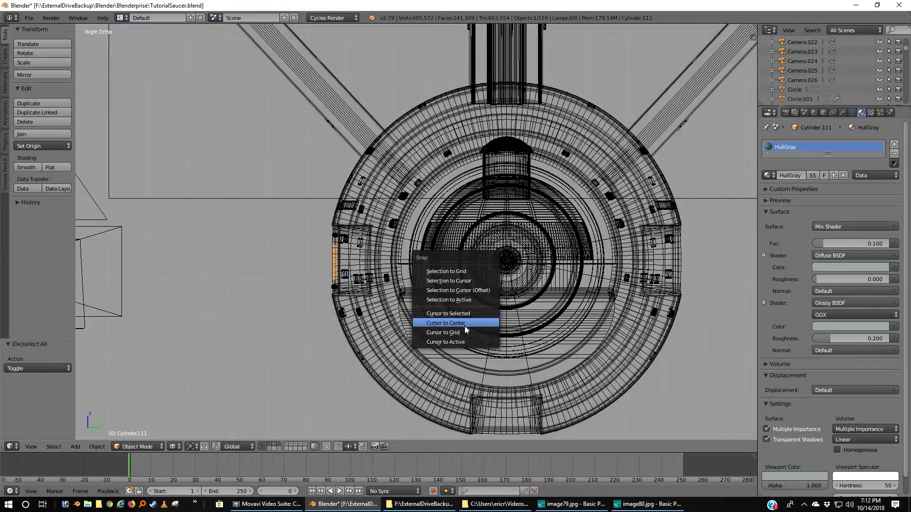
{"action": "left_click", "coordinate": [465, 326]}
{"action": "key", "text": "shift+s"}
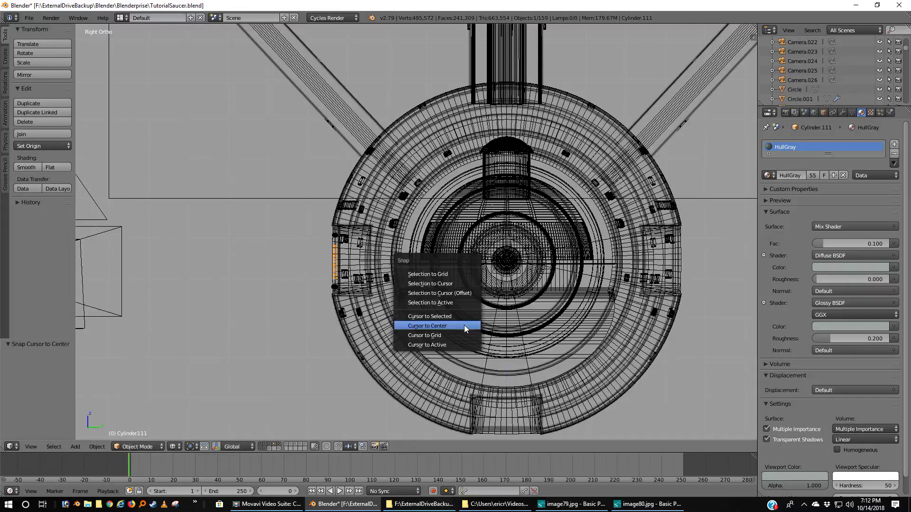
{"action": "left_click", "coordinate": [465, 326]}
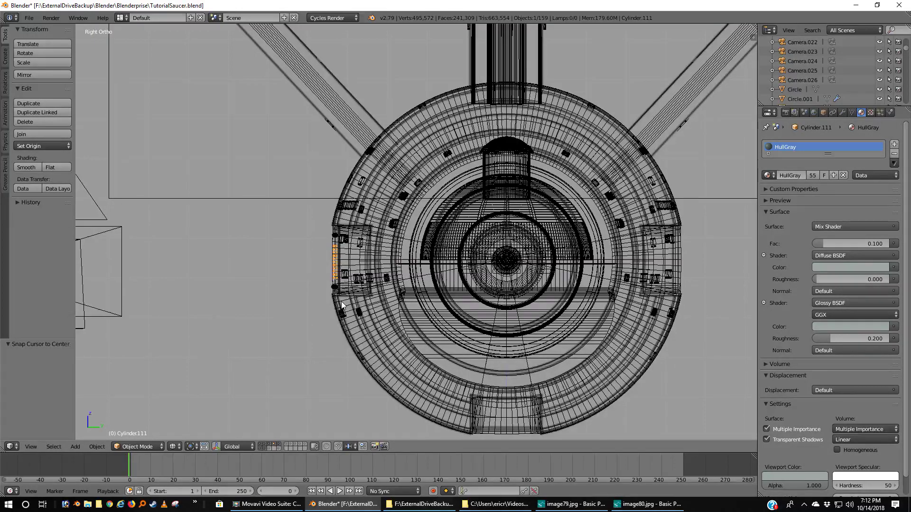
- Set the grille lines' origin to the 3D cursor
{"action": "key", "text": "shift+ctrl+alt+c"}
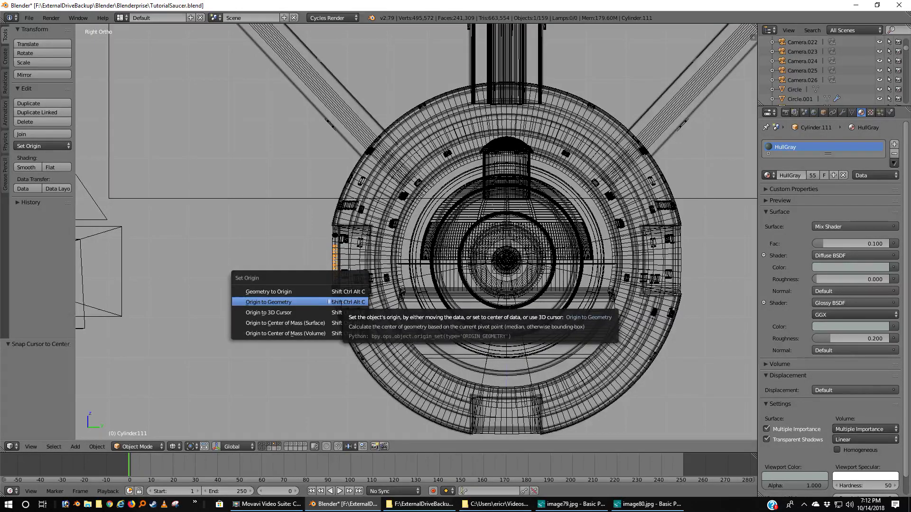
{"action": "left_click", "coordinate": [285, 315]}
{"action": "scroll", "coordinate": [285, 315], "scroll_direction": "down", "scroll_amount": 7}
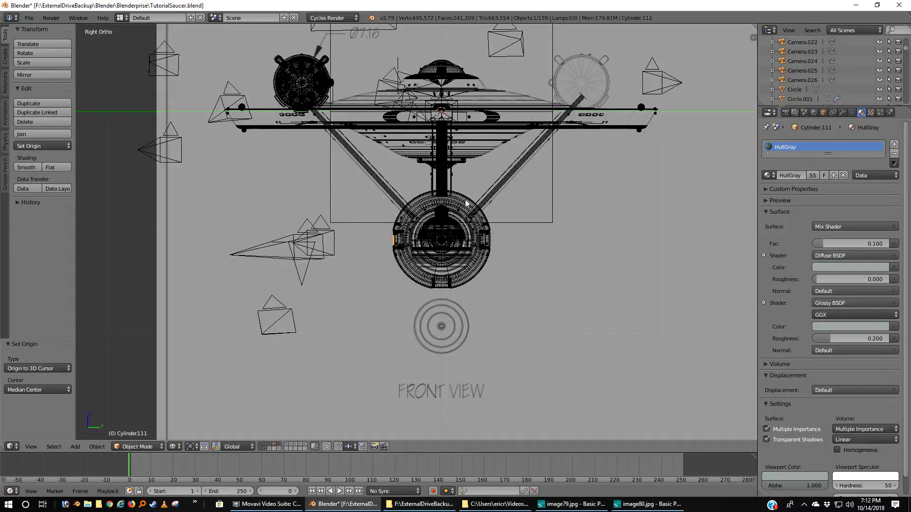
{"action": "scroll", "coordinate": [465, 203], "scroll_direction": "up", "scroll_amount": 8}
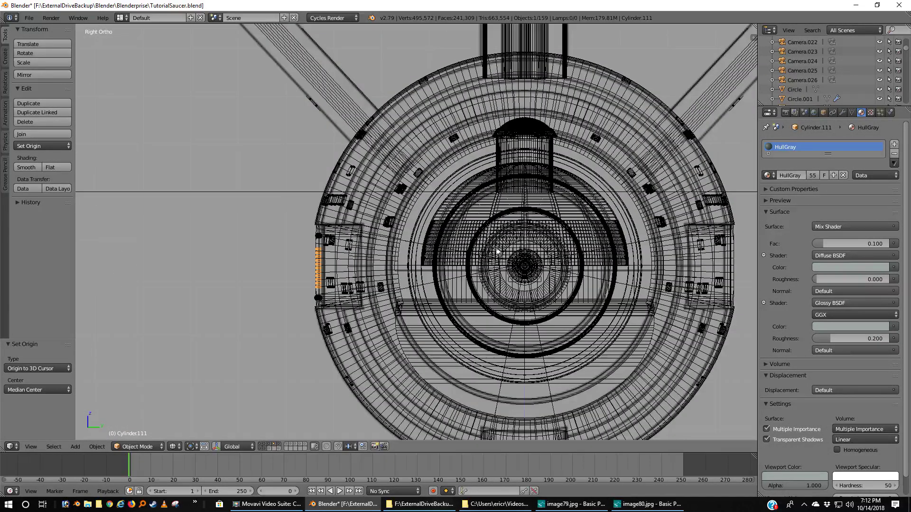
- Add a Mirror modifier to the grille lines and move it above the Edge Split modifier
{"action": "left_click", "coordinate": [843, 113]}
{"action": "left_click", "coordinate": [825, 145]}
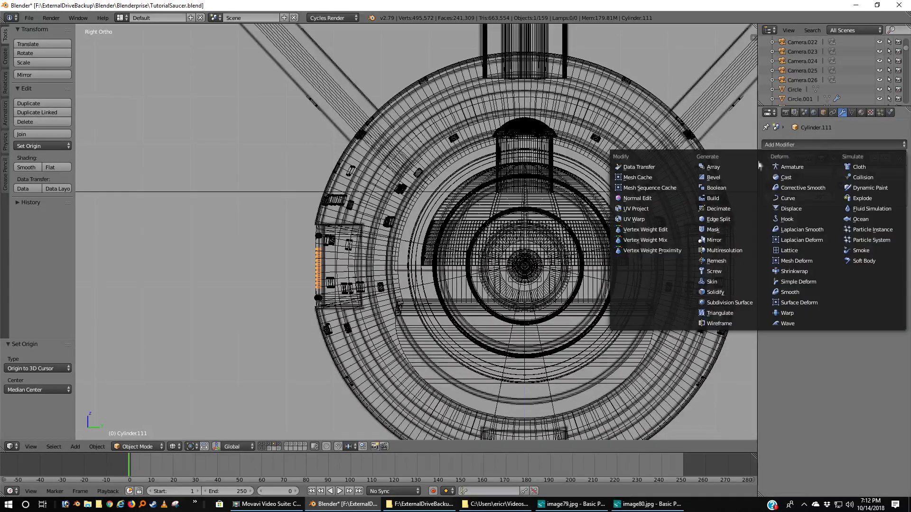
{"action": "left_click", "coordinate": [710, 240]}
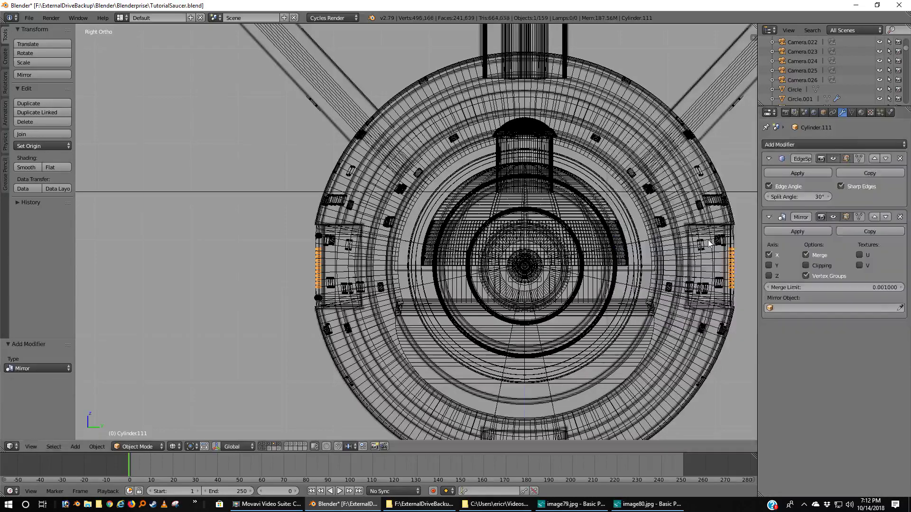
{"action": "mouse_move", "coordinate": [717, 288]}
{"action": "middle_mouse_down"}
{"action": "mouse_move", "coordinate": [104, 325]}
{"action": "mouse_move", "coordinate": [121, 309]}
{"action": "mouse_move", "coordinate": [96, 304]}
{"action": "mouse_move", "coordinate": [176, 274]}
{"action": "middle_mouse_up"}
{"action": "key", "text": "z"}
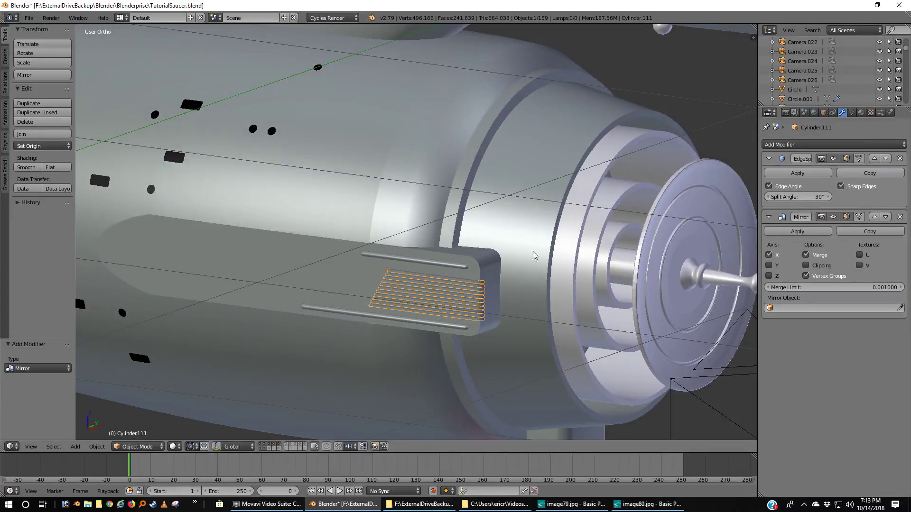
{"action": "left_click", "coordinate": [874, 216]}
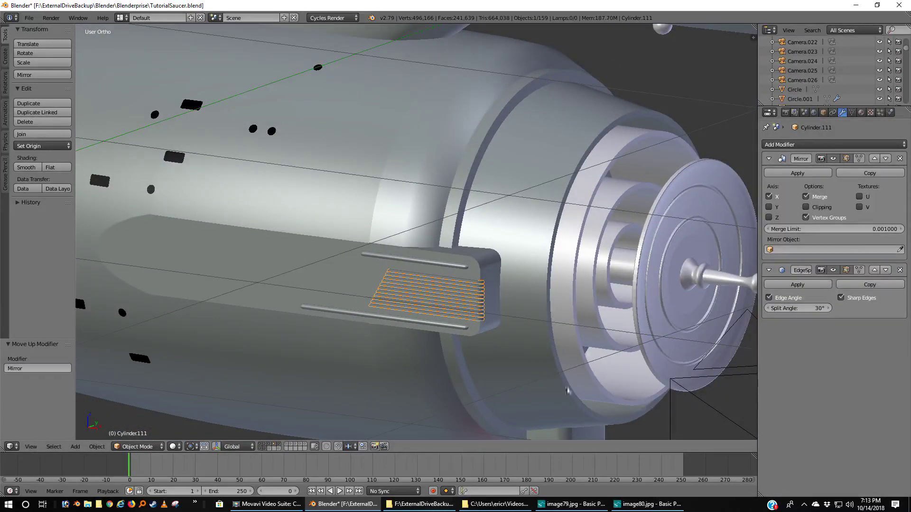
- Join the upper and lower rods on the rounded box into one object
{"action": "right_click", "coordinate": [446, 265]}
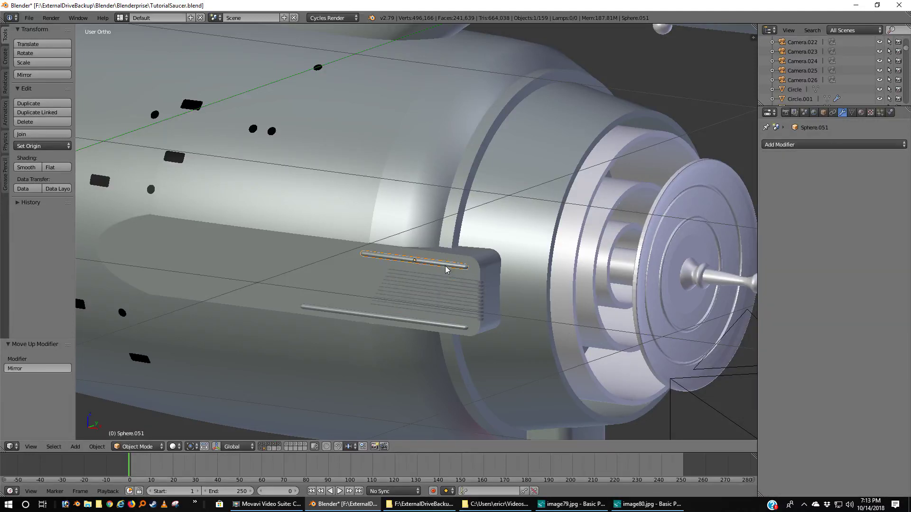
{"action": "right_click", "coordinate": [431, 326], "text": "shift"}
{"action": "key", "text": "ctrl+j"}
- Select the joined rods and set their origin to the 3D cursor
{"action": "right_click", "coordinate": [542, 350]}
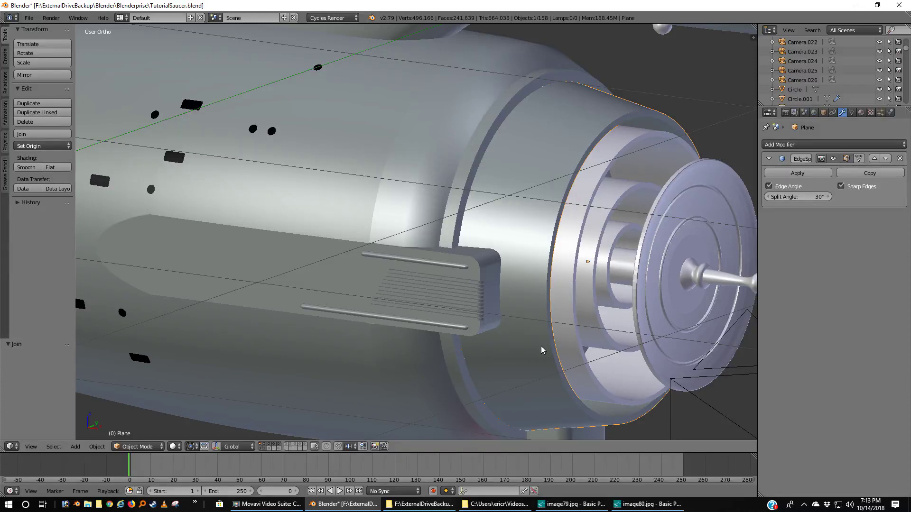
{"action": "right_click", "coordinate": [449, 269]}
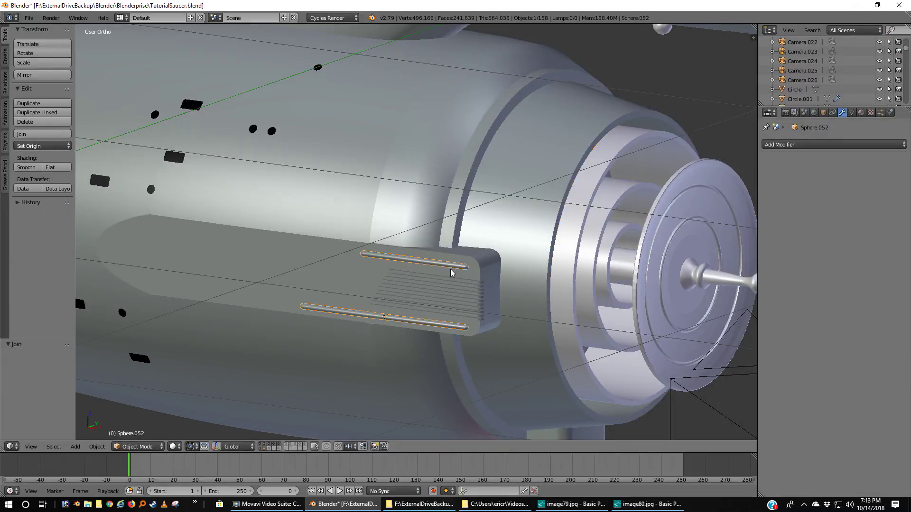
{"action": "key", "text": "shift+ctrl+alt+c"}
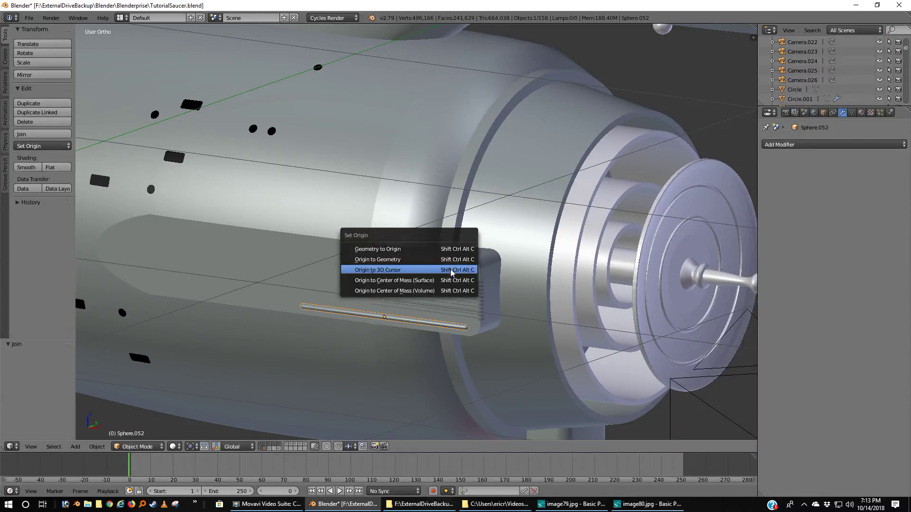
{"action": "left_click", "coordinate": [452, 270]}
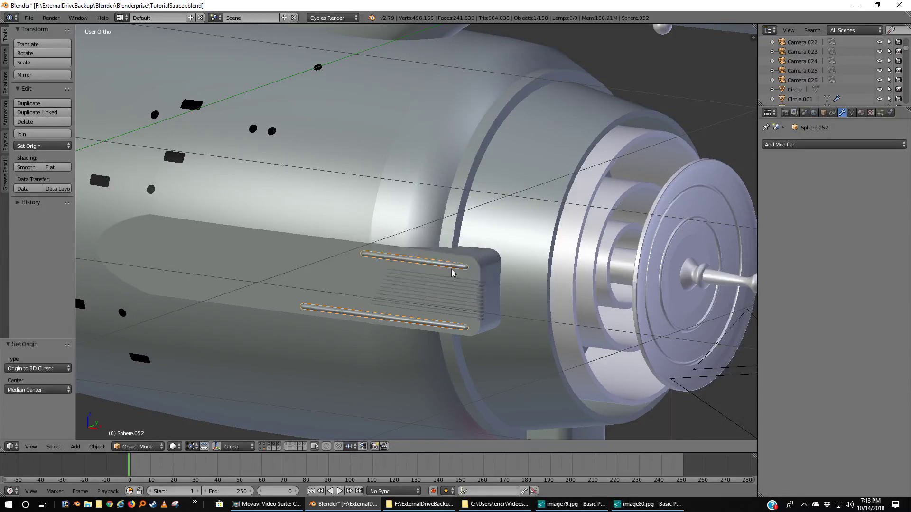
- Add a Mirror modifier to the joined rods and check the opposite side of the hull
{"action": "key", "text": "KP_3"}
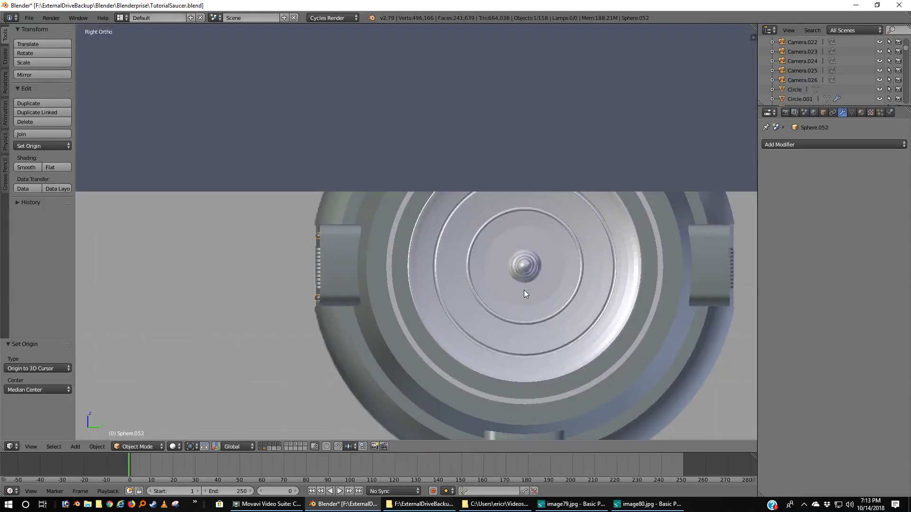
{"action": "left_click", "coordinate": [787, 144]}
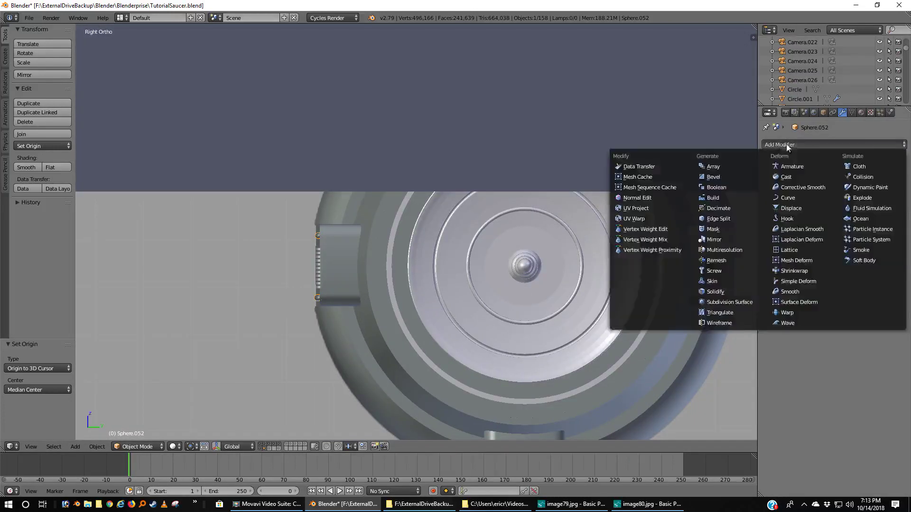
{"action": "left_click", "coordinate": [714, 239]}
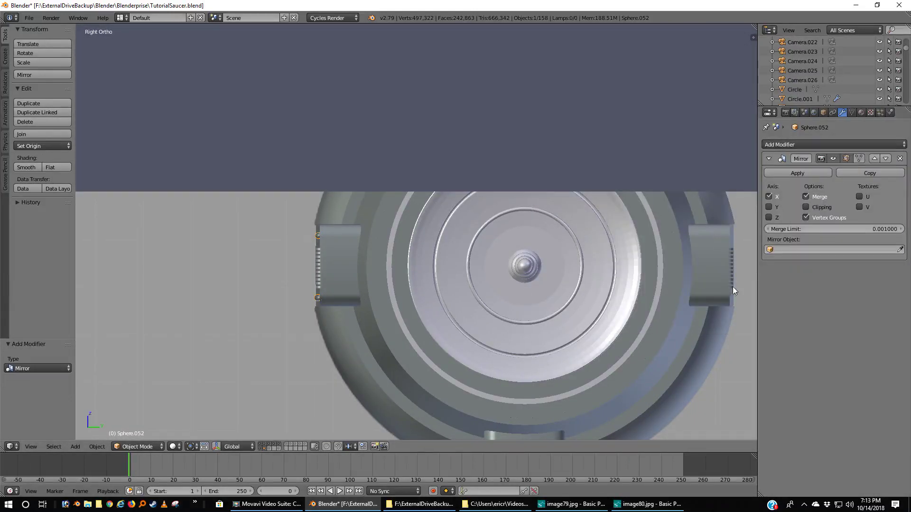
{"action": "middle_click_drag", "start_coordinate": [719, 300], "coordinate": [701, 305]}
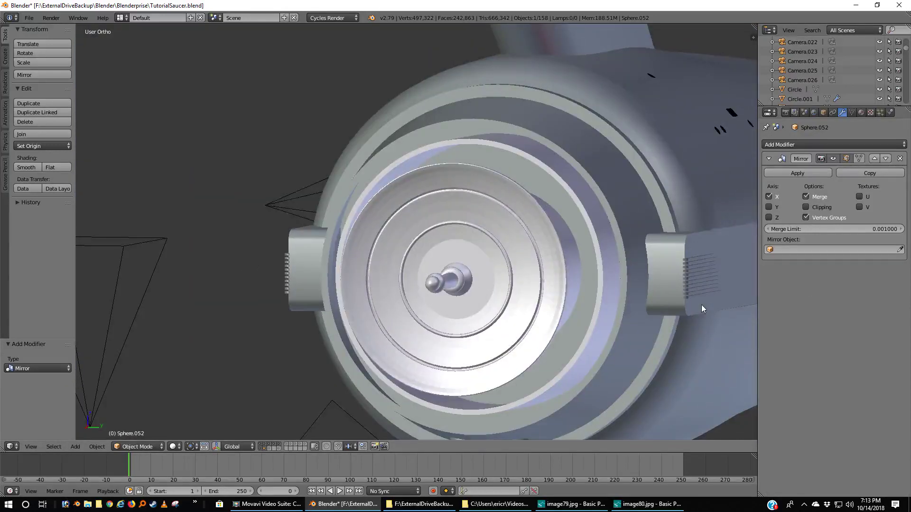
- Try the rods' Mirror modifier on the Y axis, on the Z axis, and on Y again
{"action": "left_click", "coordinate": [773, 207]}
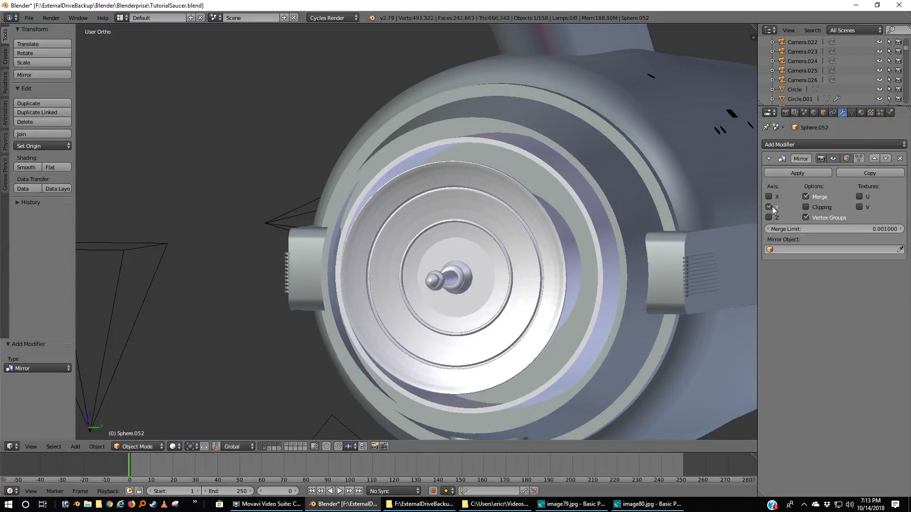
{"action": "middle_click_drag", "start_coordinate": [688, 328], "coordinate": [659, 284]}
{"action": "left_click", "coordinate": [772, 208]}
{"action": "left_click", "coordinate": [772, 218]}
{"action": "scroll", "coordinate": [681, 270], "scroll_direction": "down", "scroll_amount": 6}
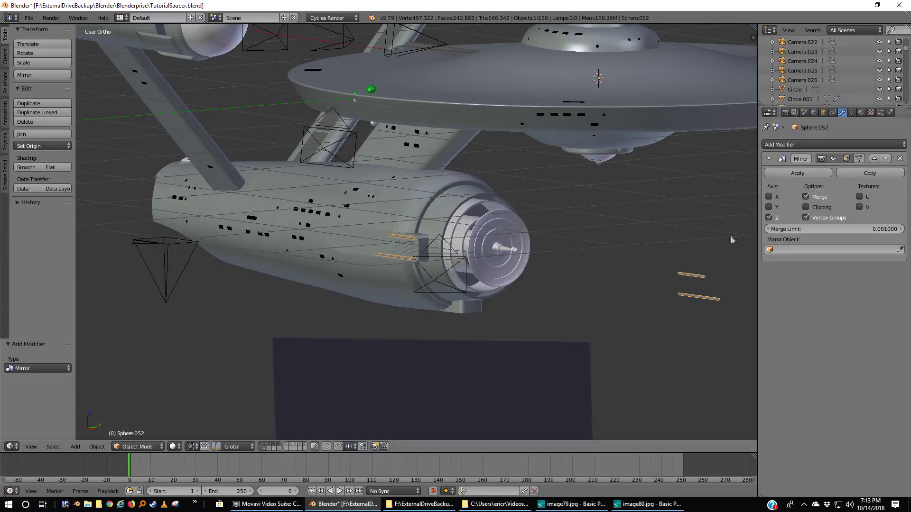
{"action": "left_click", "coordinate": [769, 217]}
{"action": "left_click", "coordinate": [770, 206]}
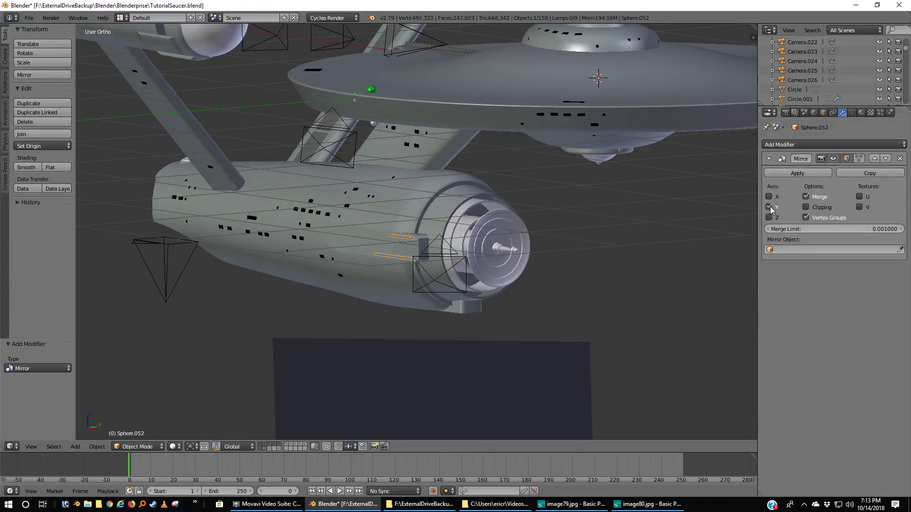
- Switch the rods' mirror axis from Y back to X, then remove the Mirror modifier
{"action": "scroll", "coordinate": [661, 252], "scroll_direction": "down", "scroll_amount": 4}
{"action": "middle_click_drag", "start_coordinate": [663, 247], "coordinate": [675, 193]}
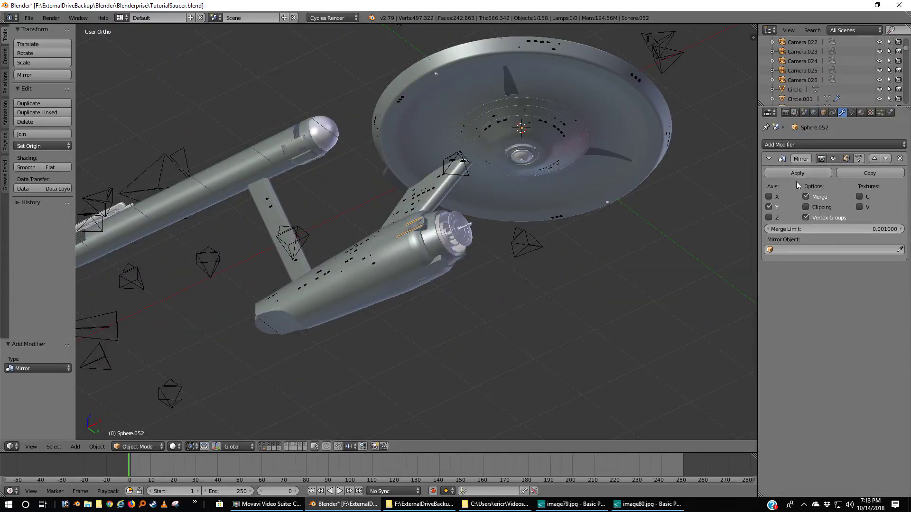
{"action": "left_click", "coordinate": [769, 197]}
{"action": "left_click", "coordinate": [769, 206]}
{"action": "middle_click_drag", "start_coordinate": [654, 236], "coordinate": [615, 276]}
{"action": "left_click", "coordinate": [900, 159]}
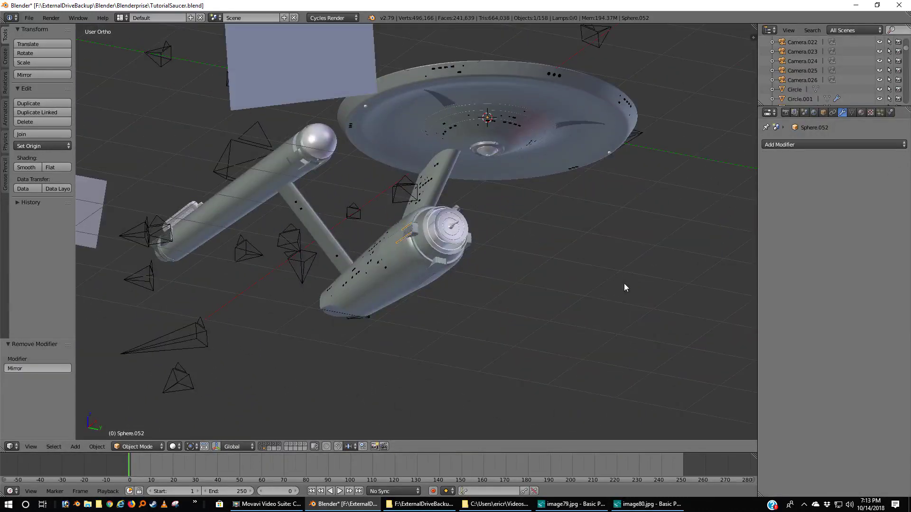
- Set the joined rods' origin to the 3D cursor again
{"action": "scroll", "coordinate": [496, 289], "scroll_direction": "up", "scroll_amount": 8}
{"action": "middle_click_drag", "start_coordinate": [431, 284], "coordinate": [503, 291]}
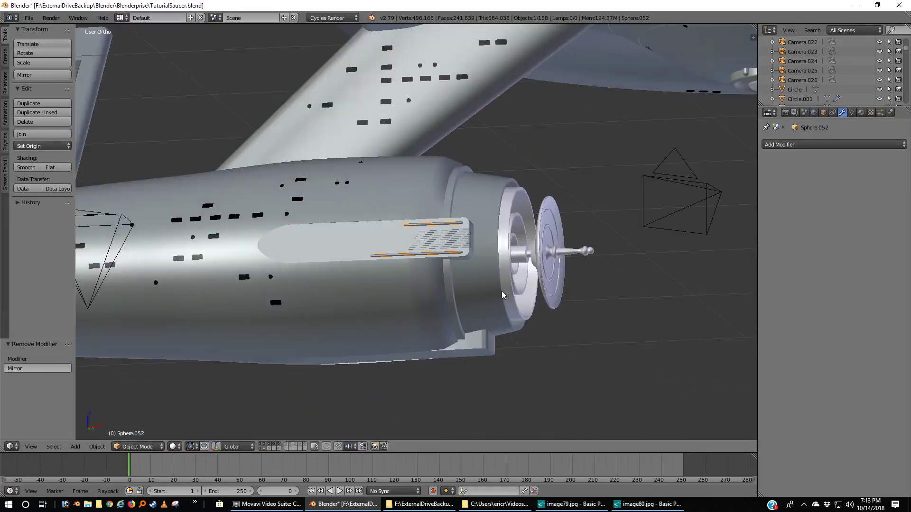
{"action": "key", "text": "shift+ctrl+alt+c"}
{"action": "left_click", "coordinate": [526, 291]}
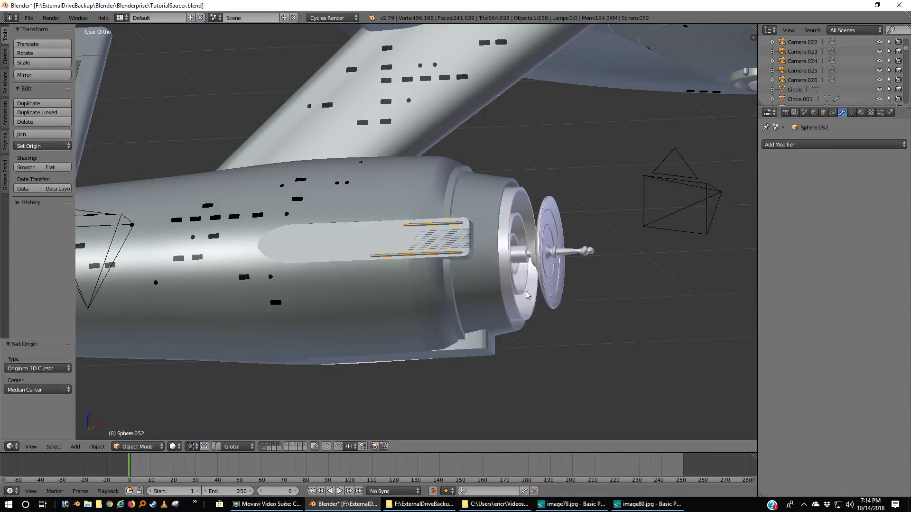
- Try mirroring the rods with a new Mirror modifier on the Y axis instead of X, then remove the modifier
{"action": "scroll", "coordinate": [622, 287], "scroll_direction": "down", "scroll_amount": 6}
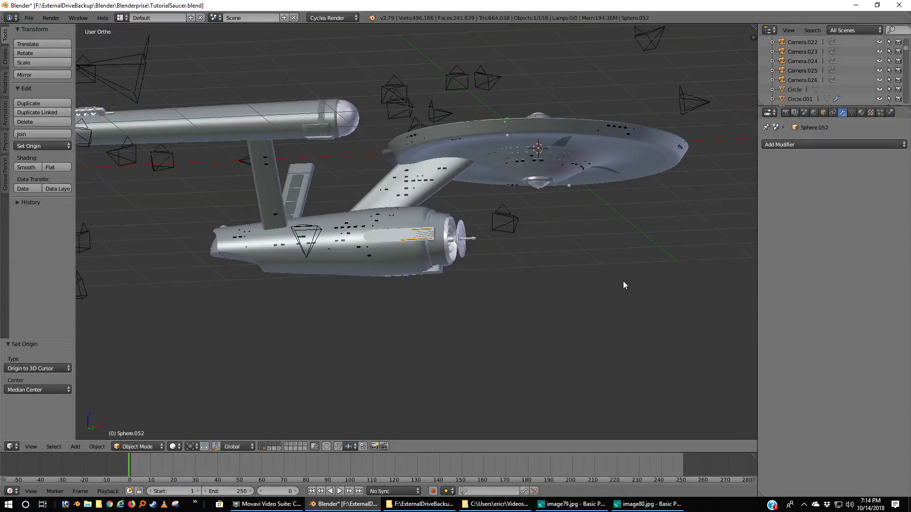
{"action": "middle_click_drag", "start_coordinate": [622, 281], "coordinate": [509, 297]}
{"action": "left_click", "coordinate": [795, 145]}
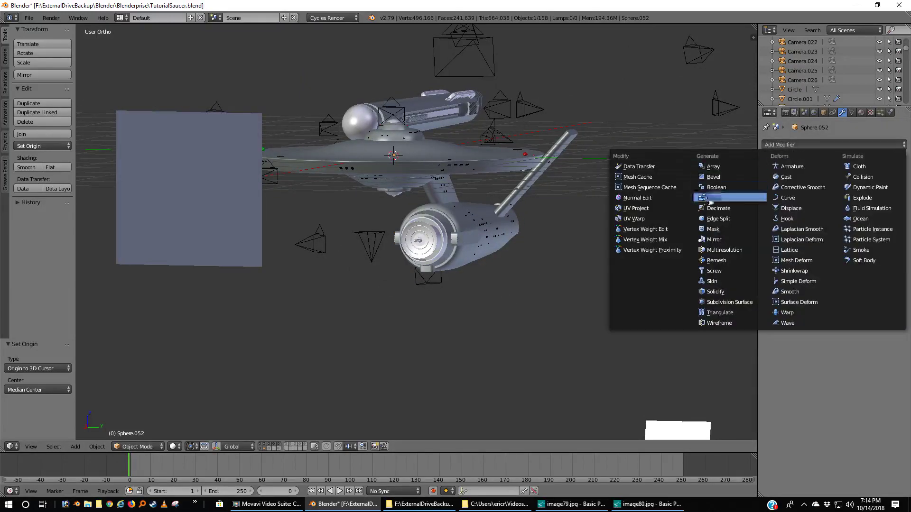
{"action": "left_click", "coordinate": [712, 240]}
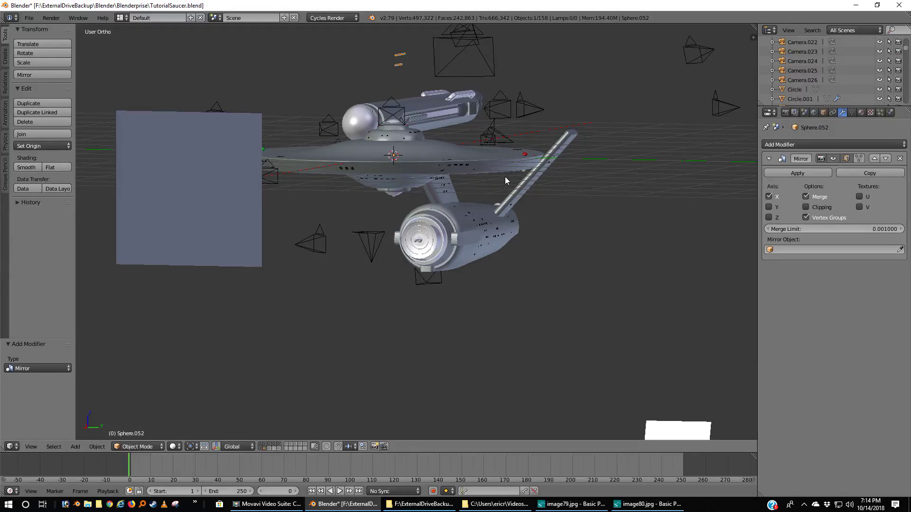
{"action": "left_click", "coordinate": [769, 197]}
{"action": "left_click", "coordinate": [767, 207]}
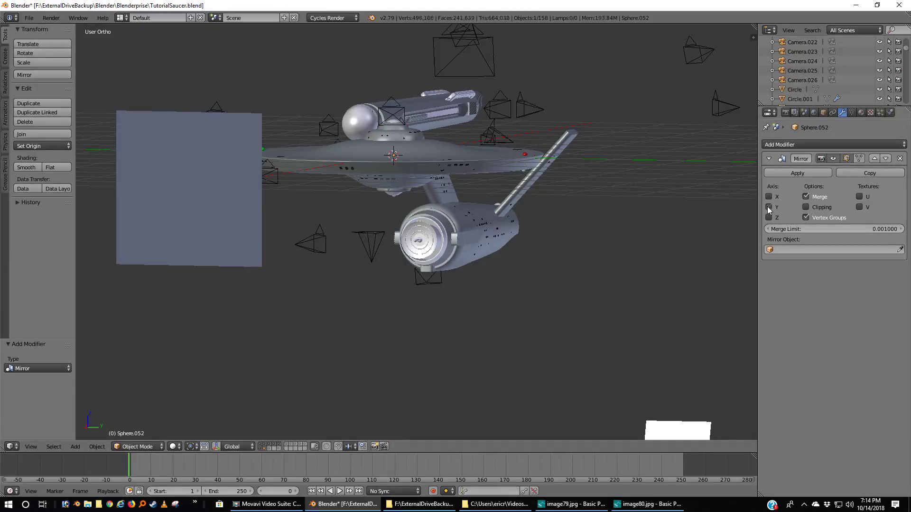
{"action": "middle_click_drag", "start_coordinate": [606, 282], "coordinate": [637, 278]}
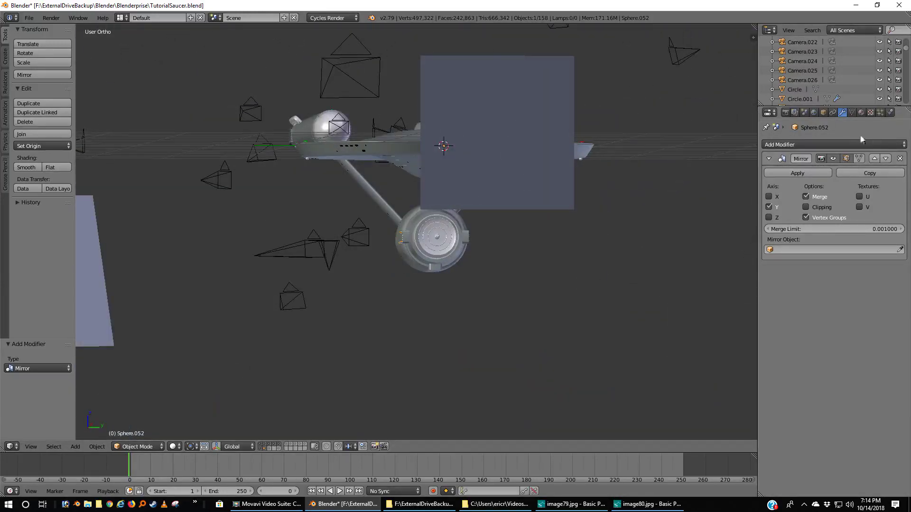
{"action": "left_click", "coordinate": [900, 158]}
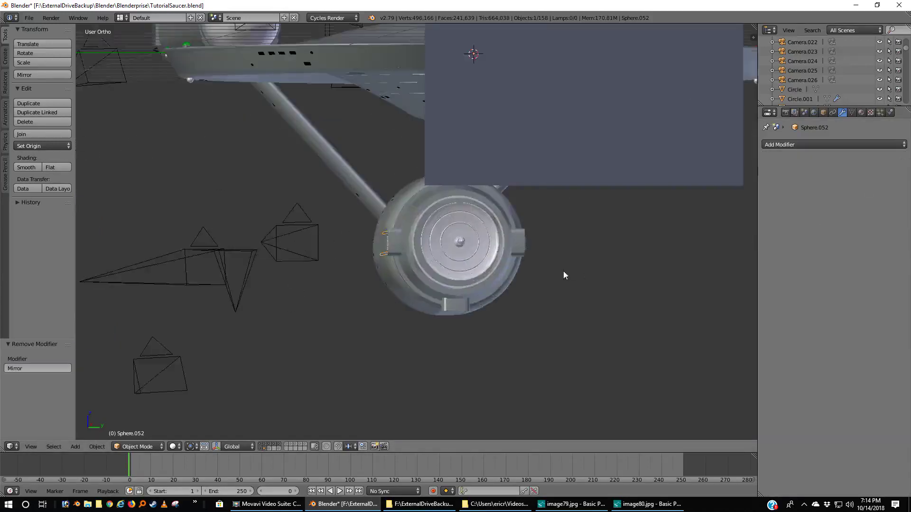
- Duplicate the joined rods and move the copy about 0.875 along Y onto the box on the hull's opposite side, using wireframe shading for placement
{"action": "scroll", "coordinate": [563, 271], "scroll_direction": "up", "scroll_amount": 2}
{"action": "key", "text": "KP_3"}
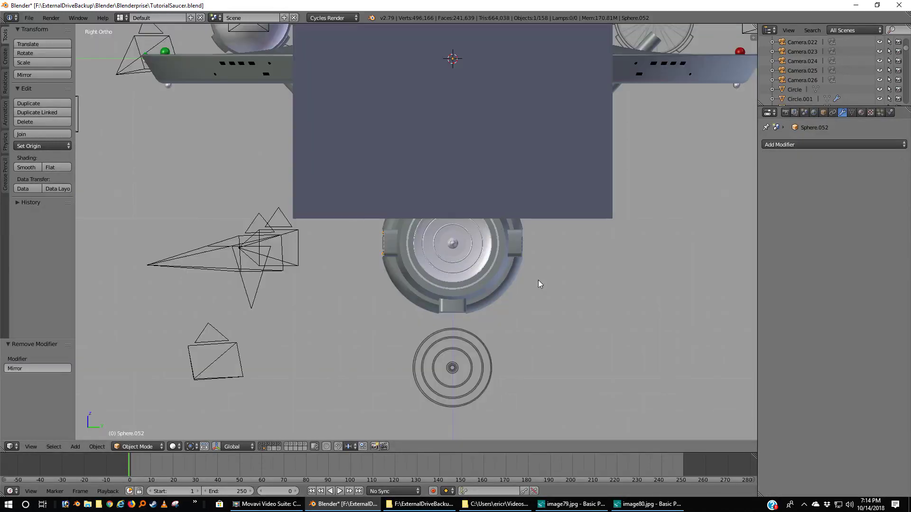
{"action": "key", "text": "z"}
{"action": "scroll", "coordinate": [433, 284], "scroll_direction": "up", "scroll_amount": 4}
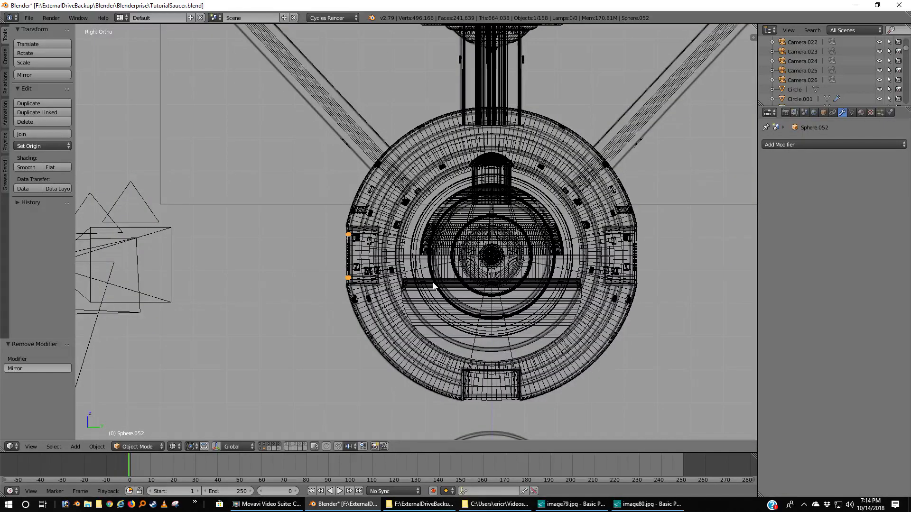
{"action": "key", "text": "shift+d"}
{"action": "right_click", "coordinate": [433, 285]}
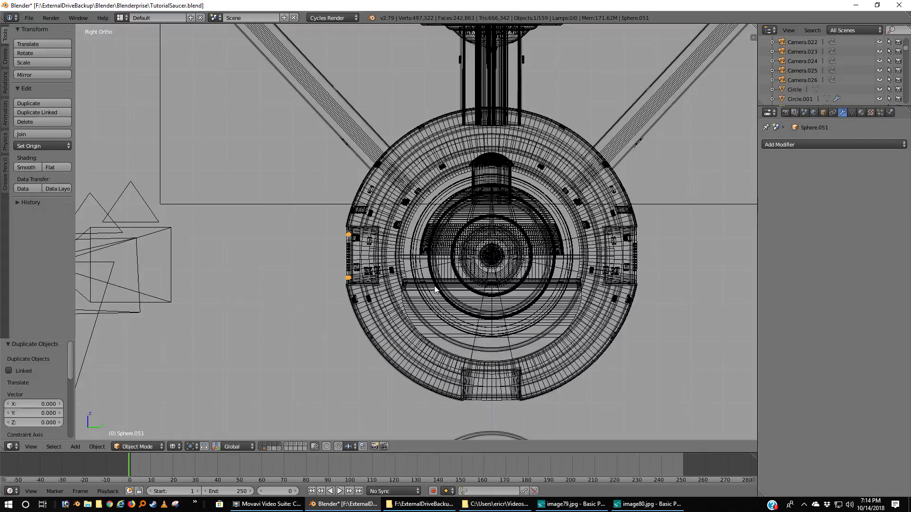
{"action": "key", "text": "g"}
{"action": "key", "text": "y"}
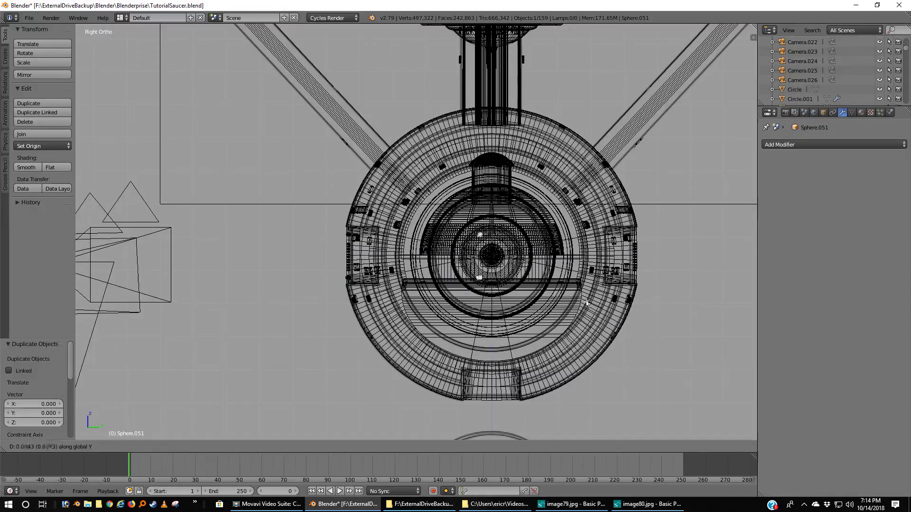
{"action": "left_click", "coordinate": [724, 312]}
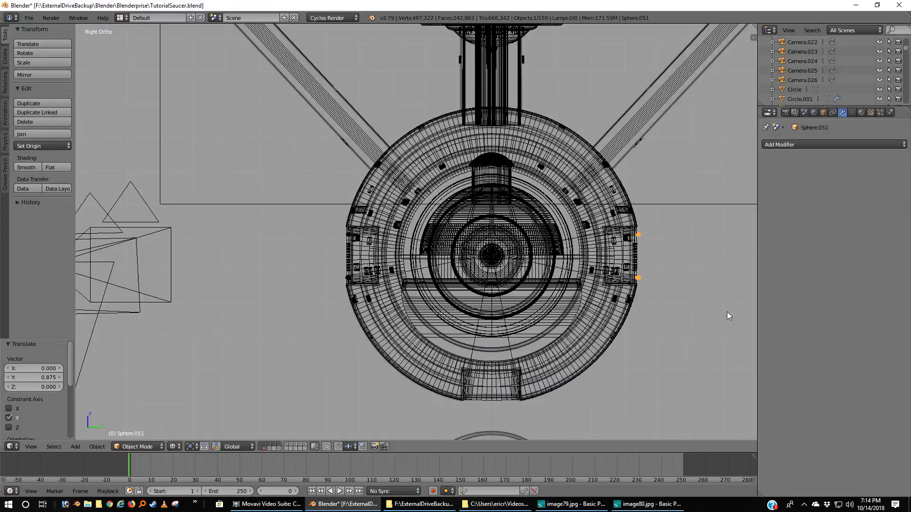
{"action": "key", "text": "z"}
- Move the copied rods about -0.008 along Y so they sit closer against the box
{"action": "mouse_move", "coordinate": [727, 311]}
{"action": "middle_mouse_down"}
{"action": "mouse_move", "coordinate": [706, 325]}
{"action": "mouse_move", "coordinate": [666, 323]}
{"action": "middle_mouse_up"}
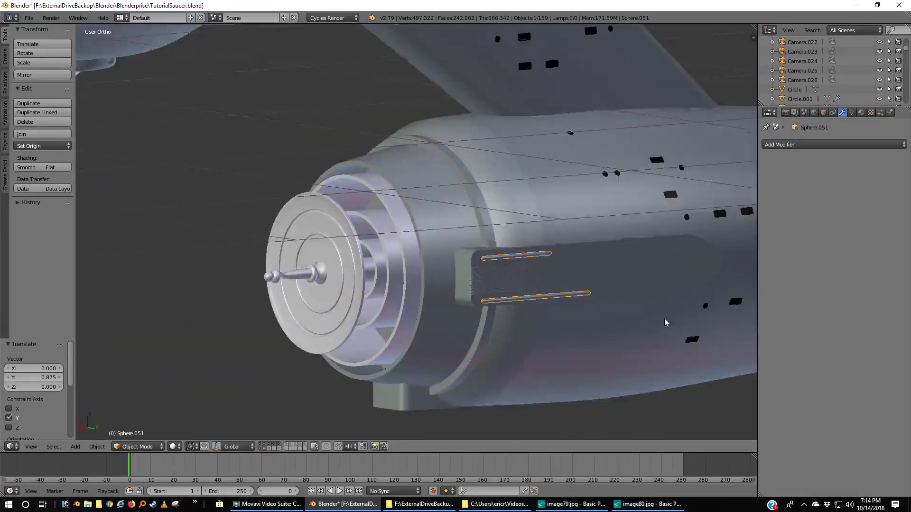
{"action": "scroll", "coordinate": [666, 323], "scroll_direction": "up", "scroll_amount": 6}
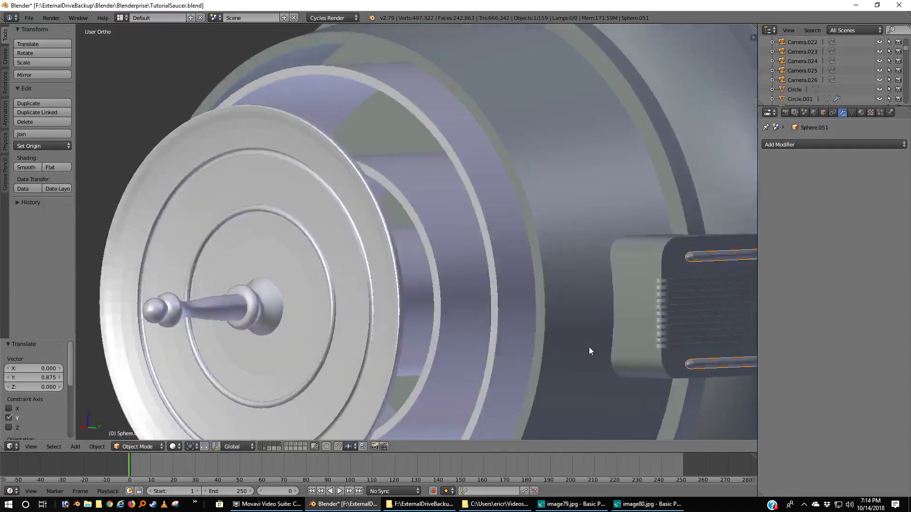
{"action": "key", "text": "ctrl+KP_7"}
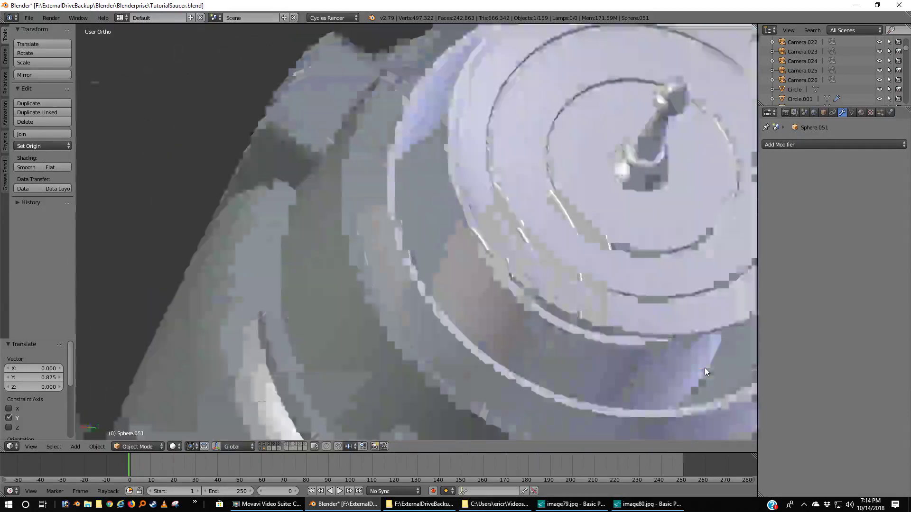
{"action": "middle_click_drag", "start_coordinate": [705, 368], "coordinate": [548, 386], "text": "shift"}
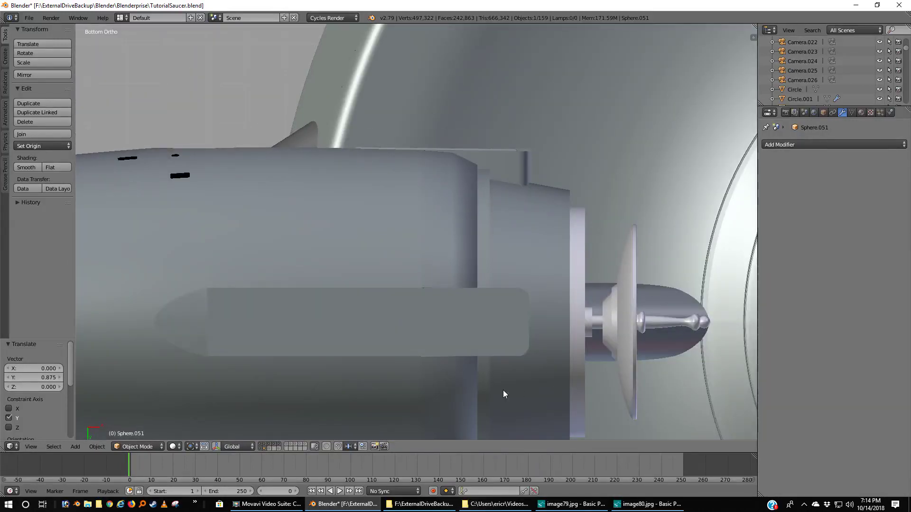
{"action": "middle_click_drag", "start_coordinate": [503, 358], "coordinate": [588, 74], "text": "shift"}
{"action": "scroll", "coordinate": [539, 248], "scroll_direction": "up", "scroll_amount": 4}
{"action": "middle_click_drag", "start_coordinate": [648, 233], "coordinate": [488, 282], "text": "shift"}
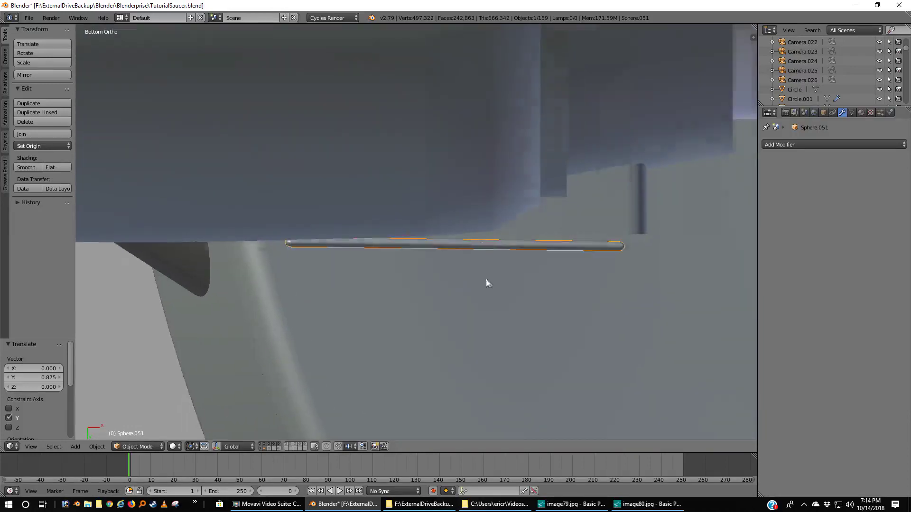
{"action": "scroll", "coordinate": [493, 280], "scroll_direction": "up", "scroll_amount": 2}
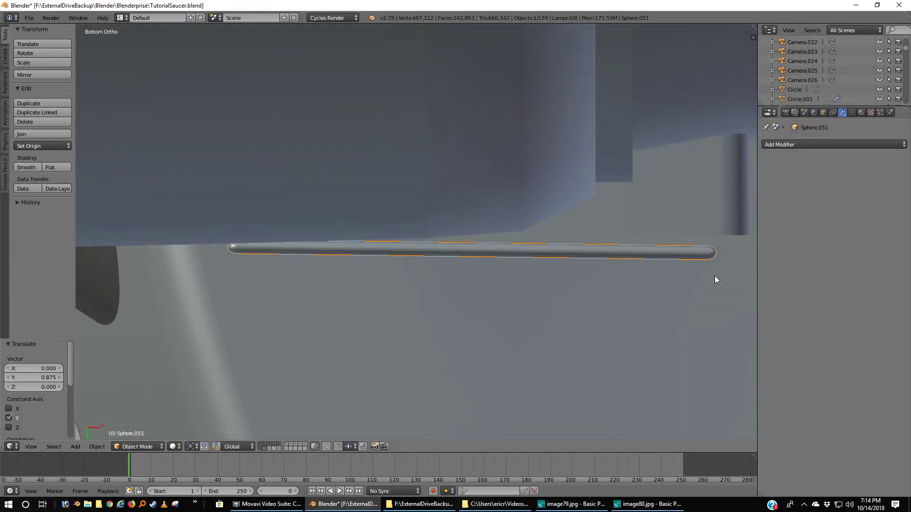
{"action": "key", "text": "g"}
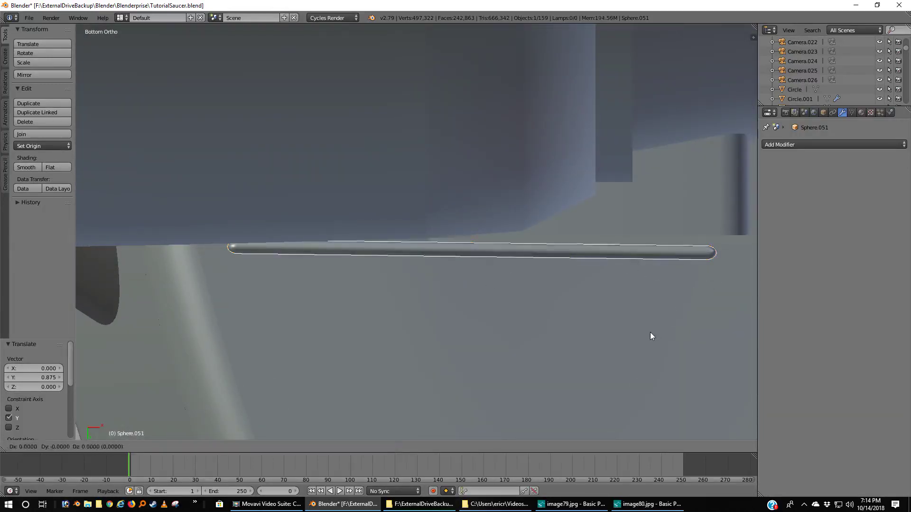
{"action": "key", "text": "y"}
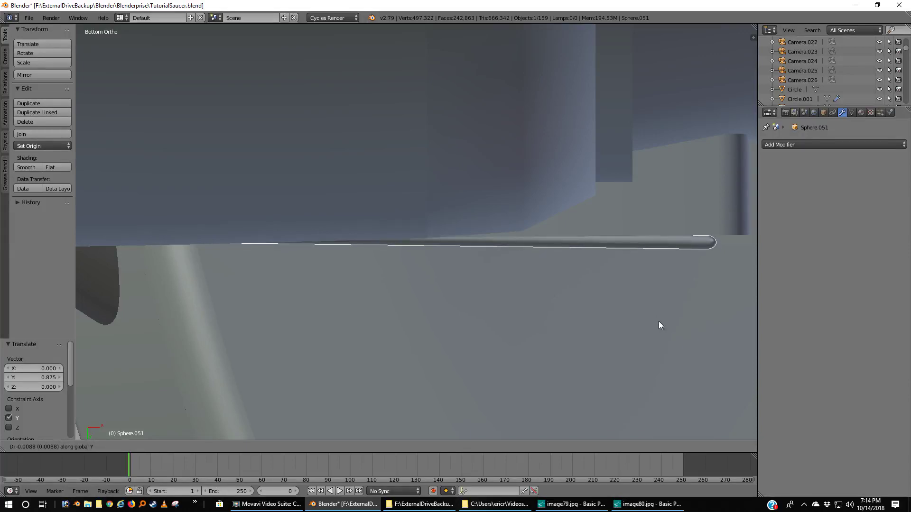
{"action": "left_click", "coordinate": [657, 322]}
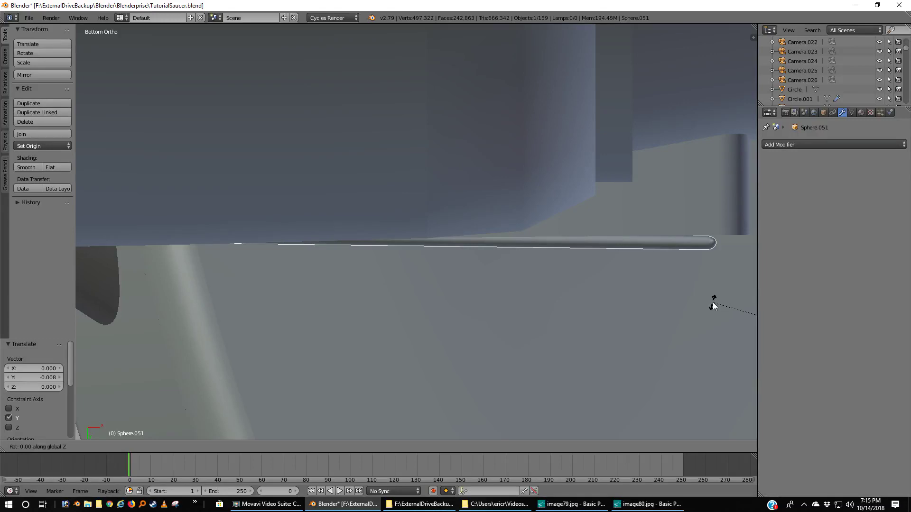
{"action": "right_click", "coordinate": [716, 299]}
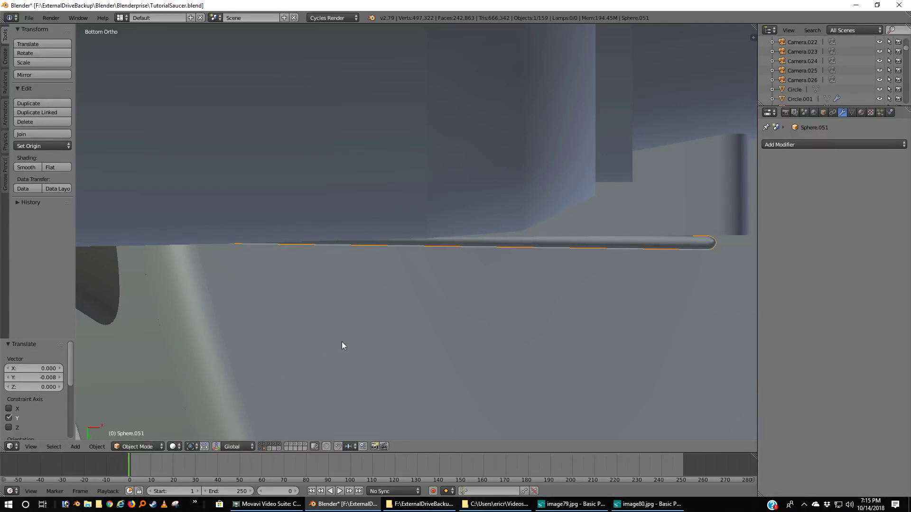
- Set the copied rods' origin to their geometry
{"action": "key", "text": "shift+ctrl+c"}
{"action": "key", "text": "shift+ctrl+alt+c"}
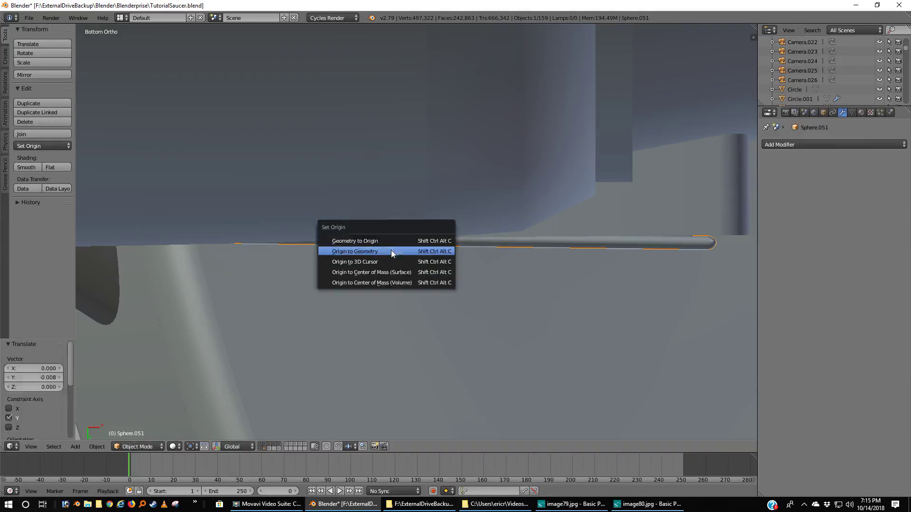
{"action": "left_click", "coordinate": [375, 252]}
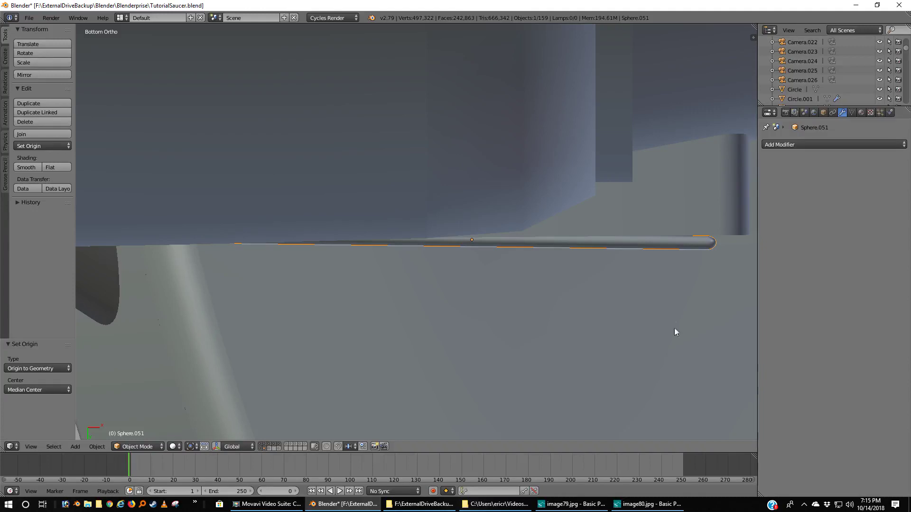
- Rotate the copied rods about -0.77° in the bottom view and shift them about -0.003 along Y into the box's surface
{"action": "key", "text": "r"}
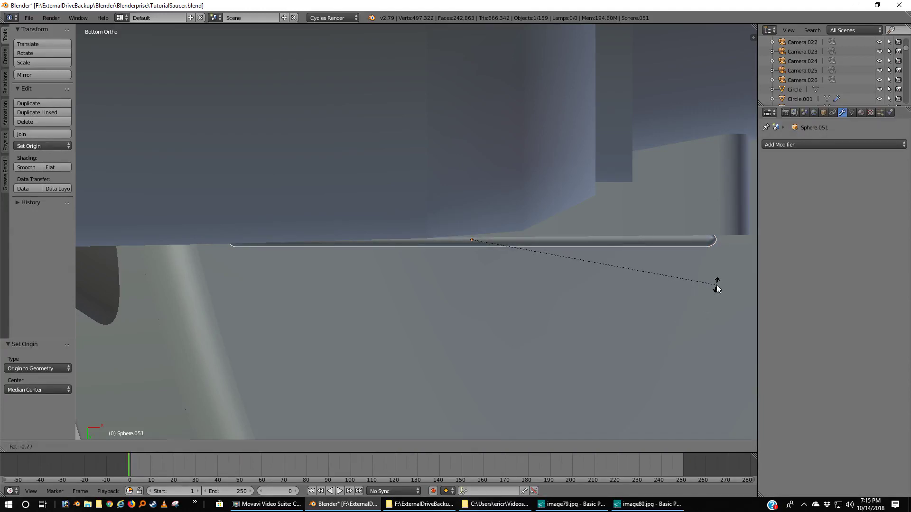
{"action": "left_click", "coordinate": [717, 288]}
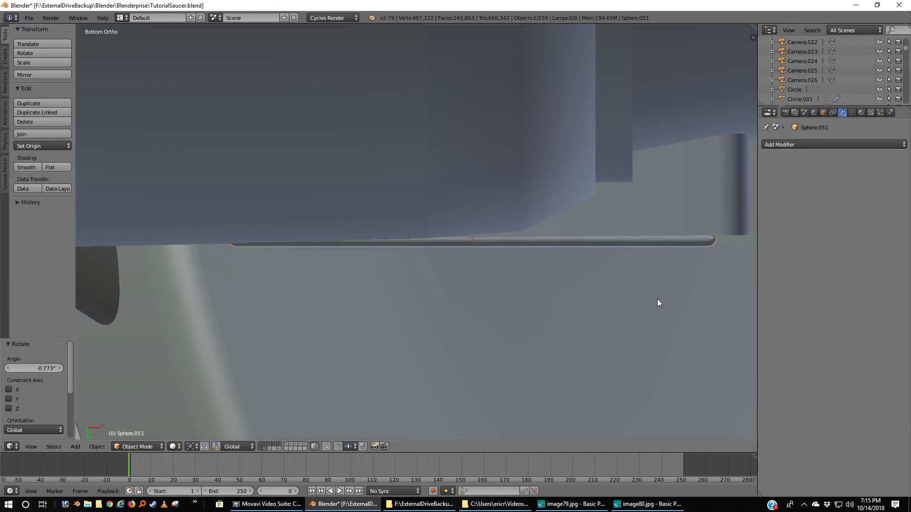
{"action": "key", "text": "g"}
{"action": "key", "text": "y"}
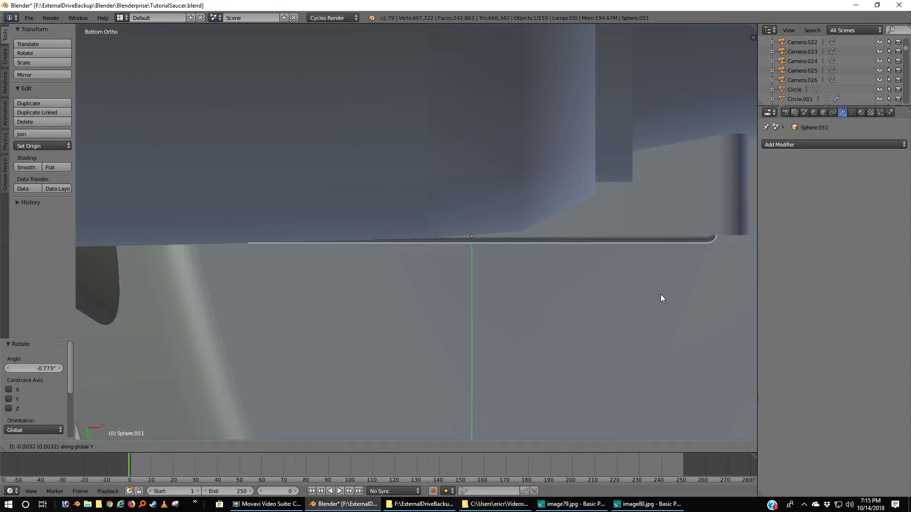
{"action": "left_click", "coordinate": [660, 295]}
- Fine-tune the copied rods with a rotation of about -0.13° around Z and a move of about 0.001 along Y
{"action": "middle_click_drag", "start_coordinate": [655, 301], "coordinate": [497, 283]}
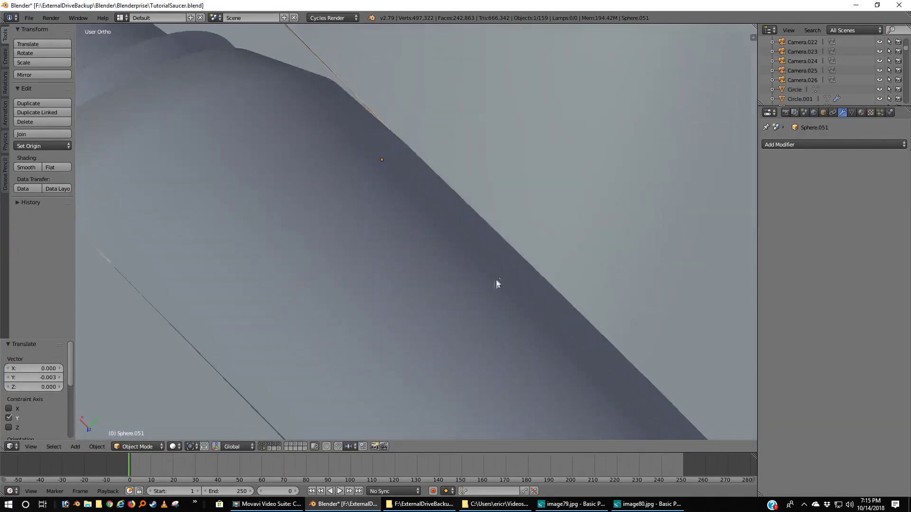
{"action": "key", "text": "ctrl+KP_1"}
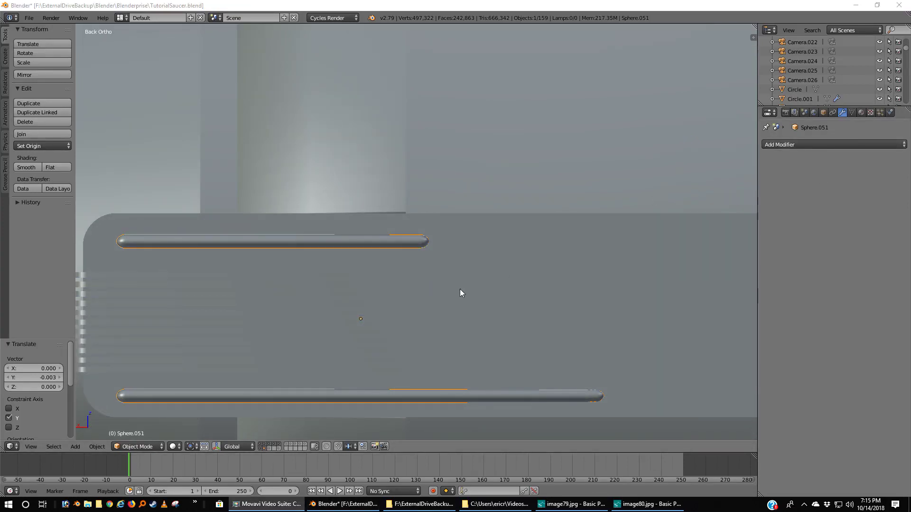
{"action": "middle_click_drag", "start_coordinate": [417, 289], "coordinate": [490, 300]}
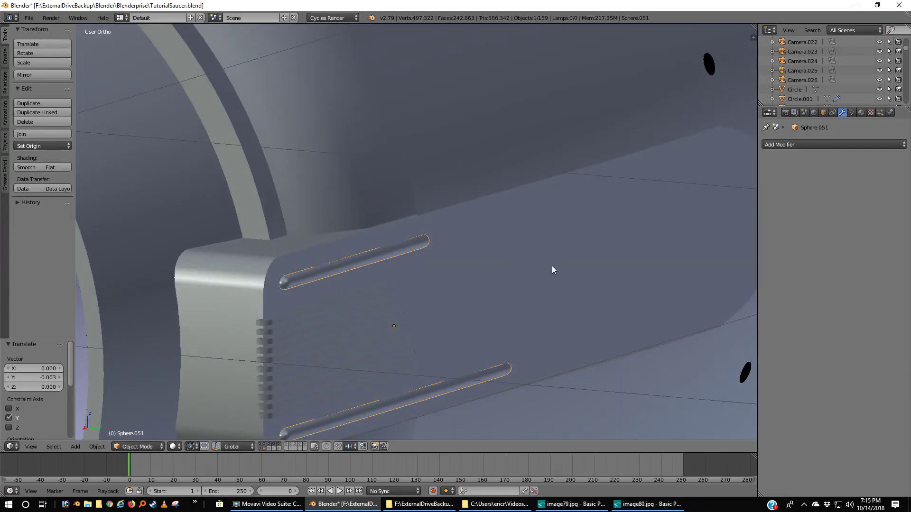
{"action": "key", "text": "r"}
{"action": "key", "text": "z"}
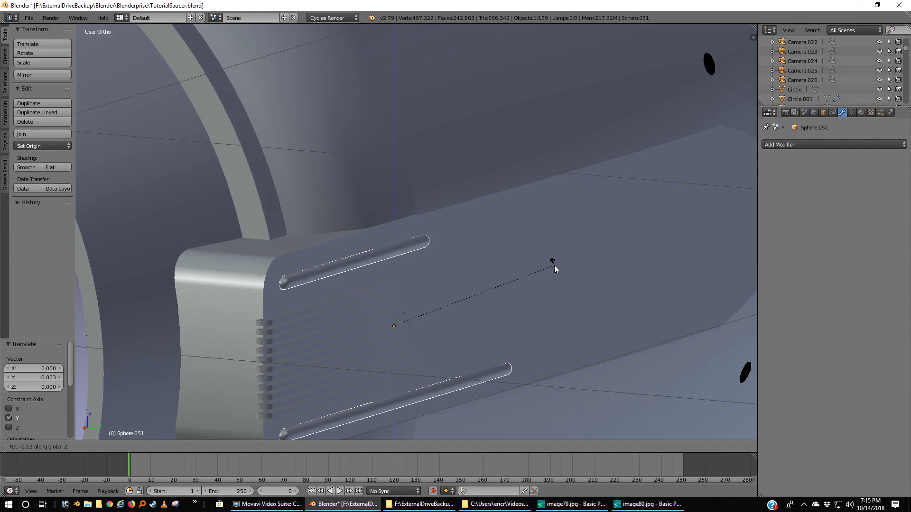
{"action": "left_click", "coordinate": [554, 267]}
{"action": "key", "text": "g"}
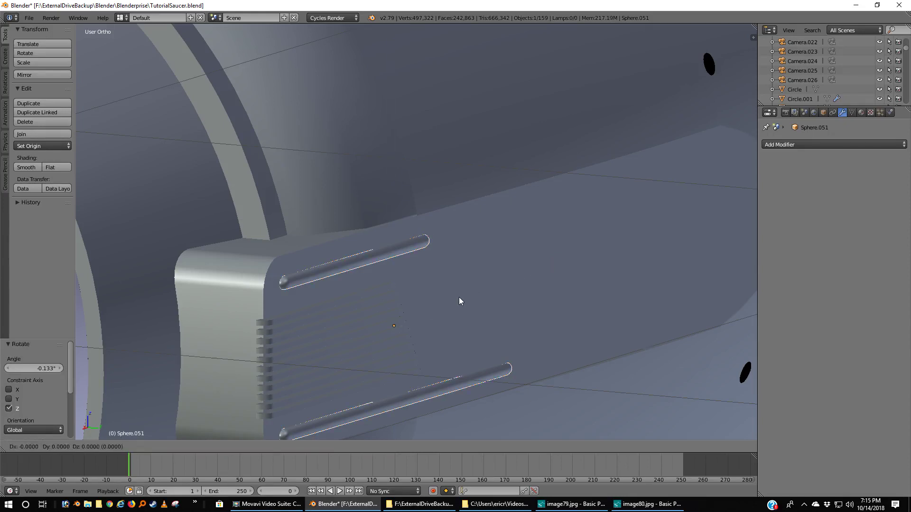
{"action": "key", "text": "y"}
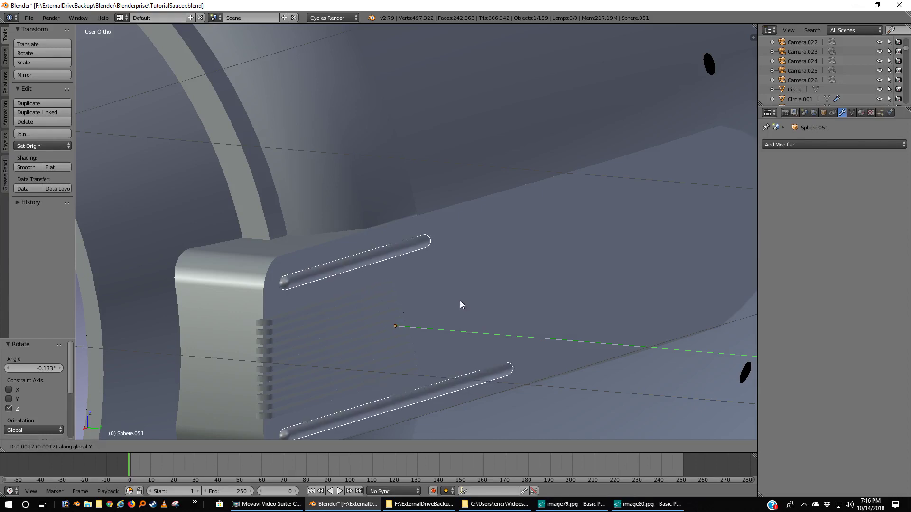
{"action": "left_click", "coordinate": [460, 301]}
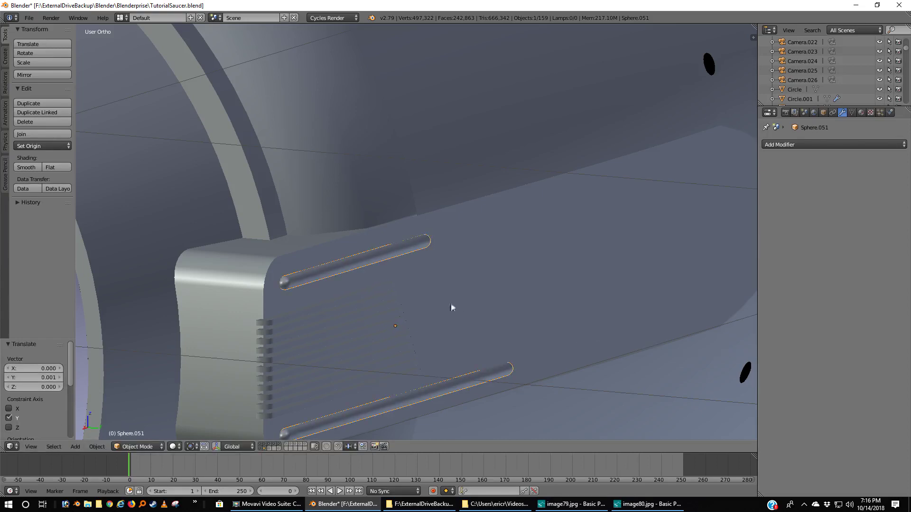
- Preview the rods and grille with rendered viewport shading, then return to wireframe
{"action": "left_click", "coordinate": [174, 447]}
{"action": "left_click", "coordinate": [190, 382]}
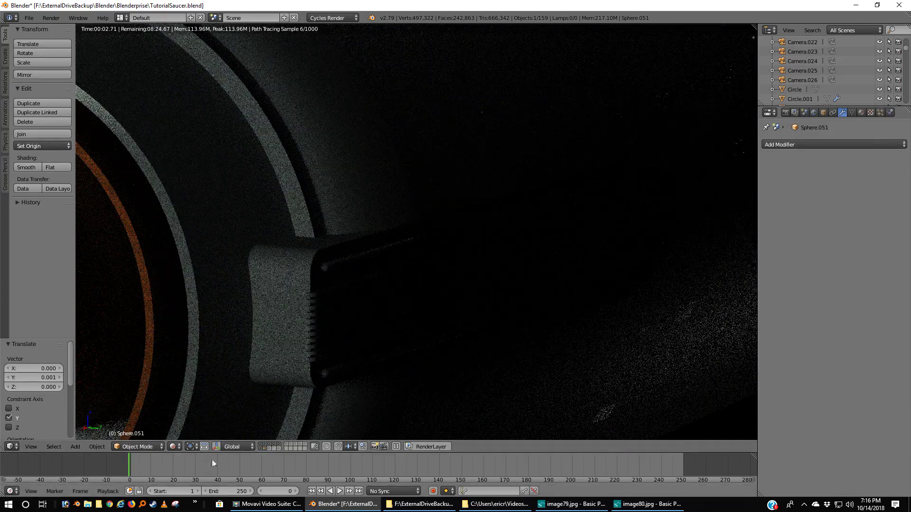
{"action": "key", "text": "z"}
- Select the two large planes beside the ship and duplicate them in place
{"action": "scroll", "coordinate": [307, 357], "scroll_direction": "down", "scroll_amount": 6}
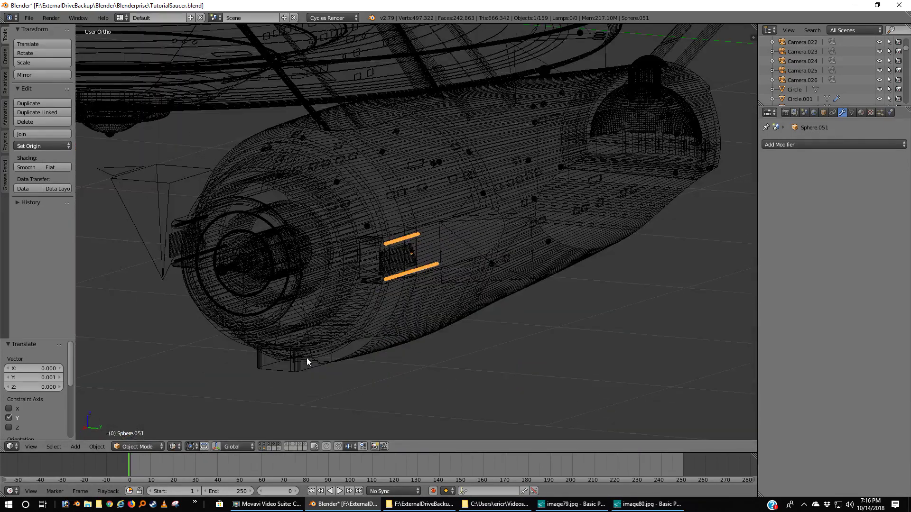
{"action": "key", "text": "a"}
{"action": "scroll", "coordinate": [306, 358], "scroll_direction": "down", "scroll_amount": 8}
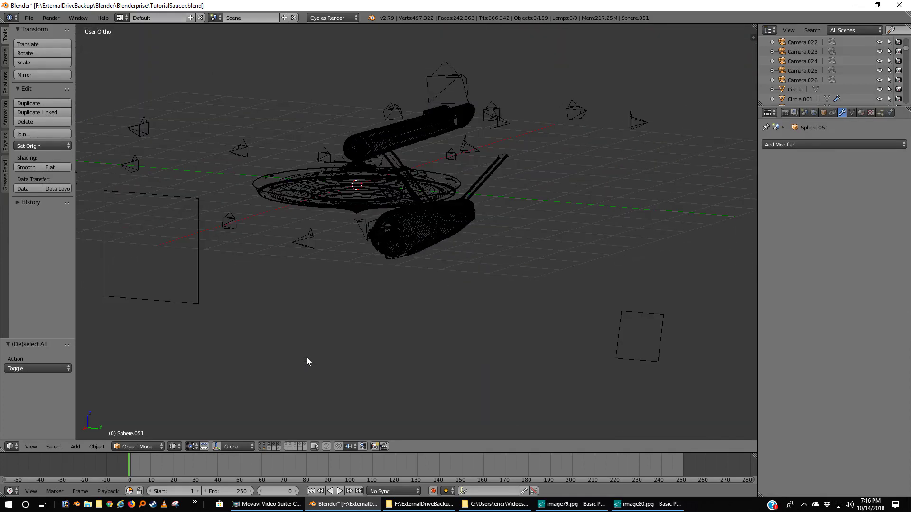
{"action": "middle_click_drag", "start_coordinate": [307, 357], "coordinate": [340, 378]}
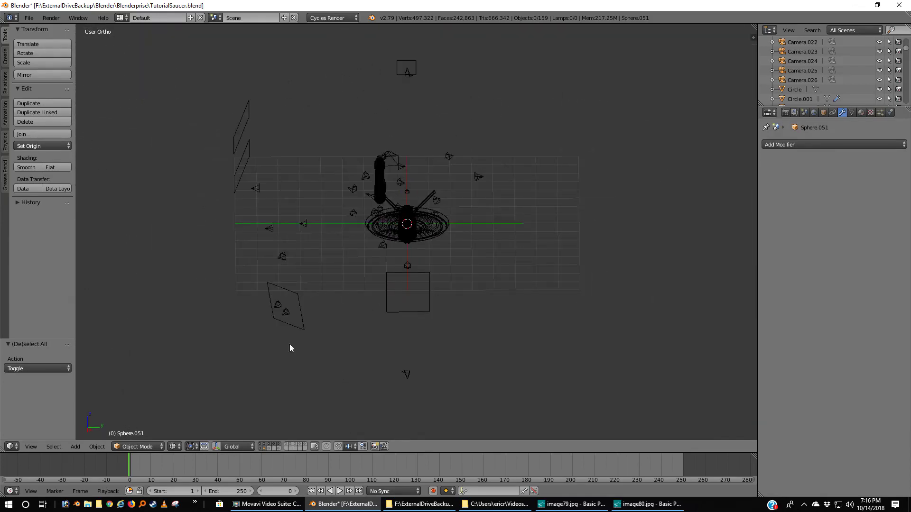
{"action": "middle_click_drag", "start_coordinate": [291, 348], "coordinate": [328, 336]}
{"action": "right_click", "coordinate": [291, 198]}
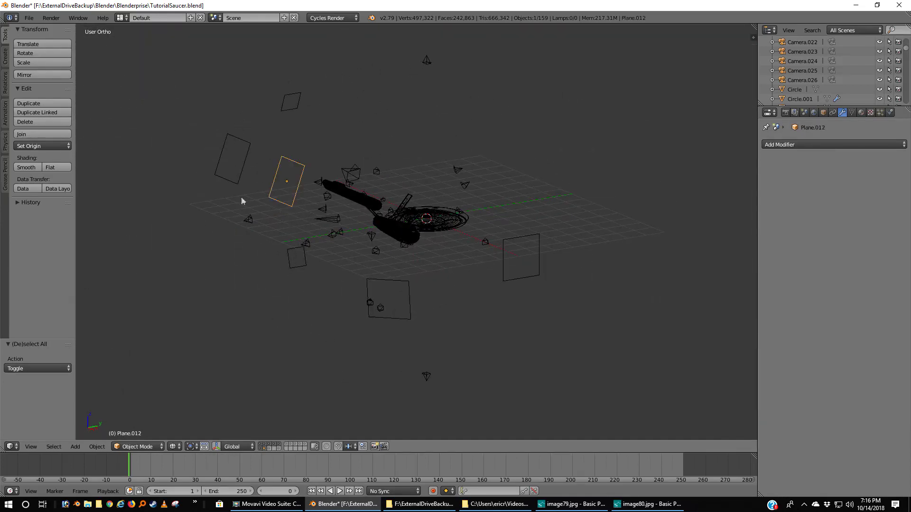
{"action": "right_click", "coordinate": [234, 170], "text": "shift"}
{"action": "key", "text": "shift+d"}
{"action": "right_click", "coordinate": [243, 196]}
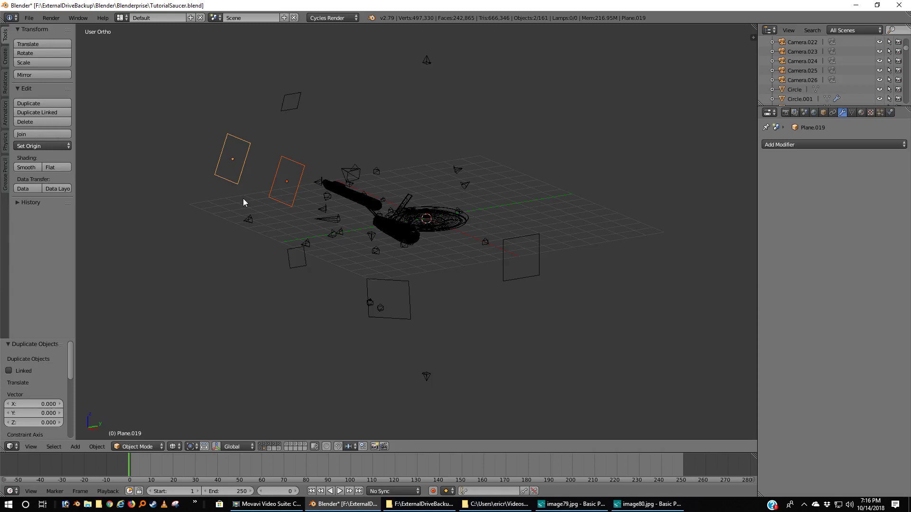
- Set the pivot point to the 3D cursor and rotate the duplicated planes about 149° in the right view to the ship's opposite side
{"action": "key", "text": "KP_3"}
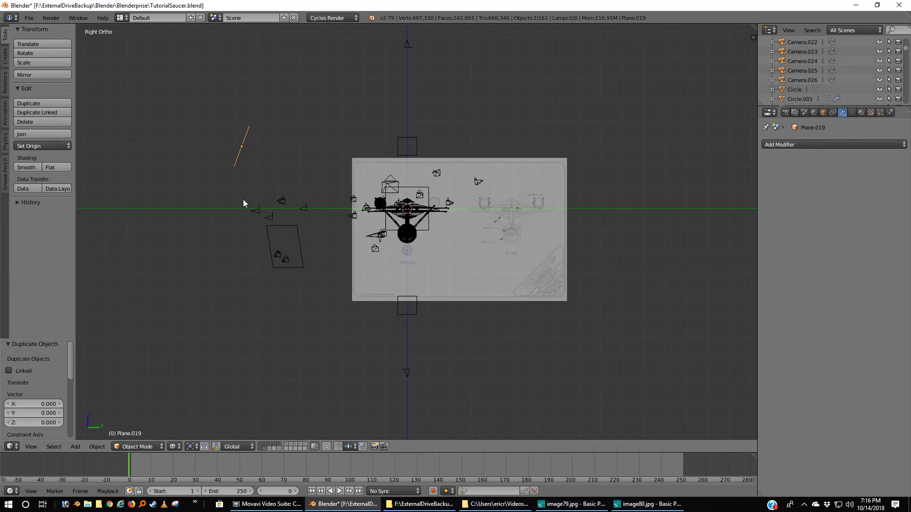
{"action": "left_click", "coordinate": [195, 446]}
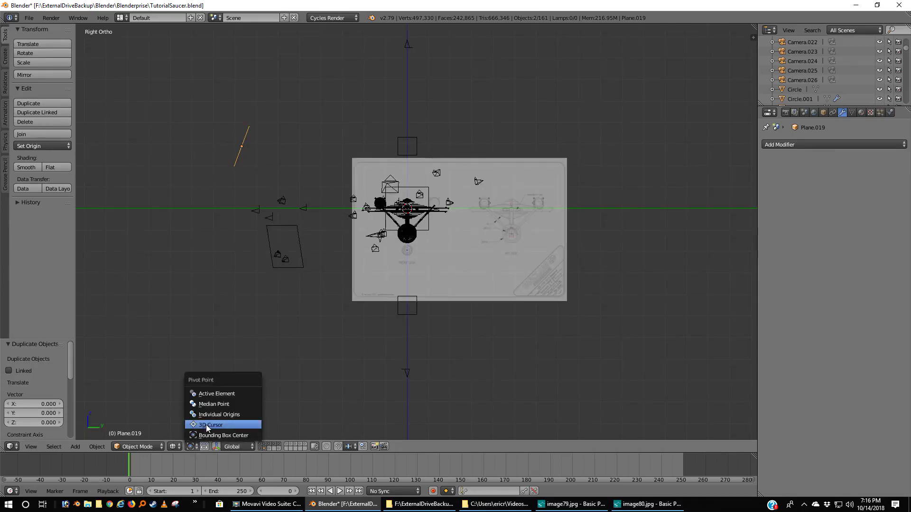
{"action": "left_click", "coordinate": [208, 424]}
{"action": "key", "text": "r"}
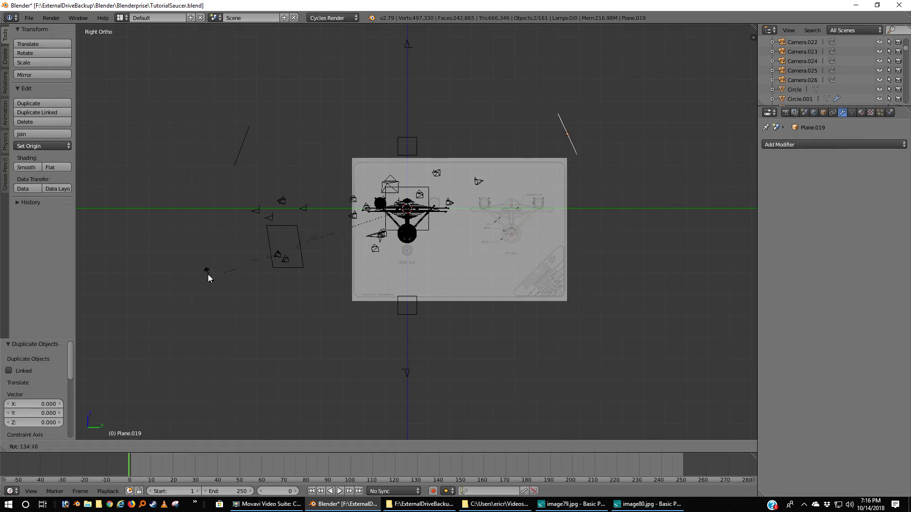
{"action": "left_click", "coordinate": [195, 223]}
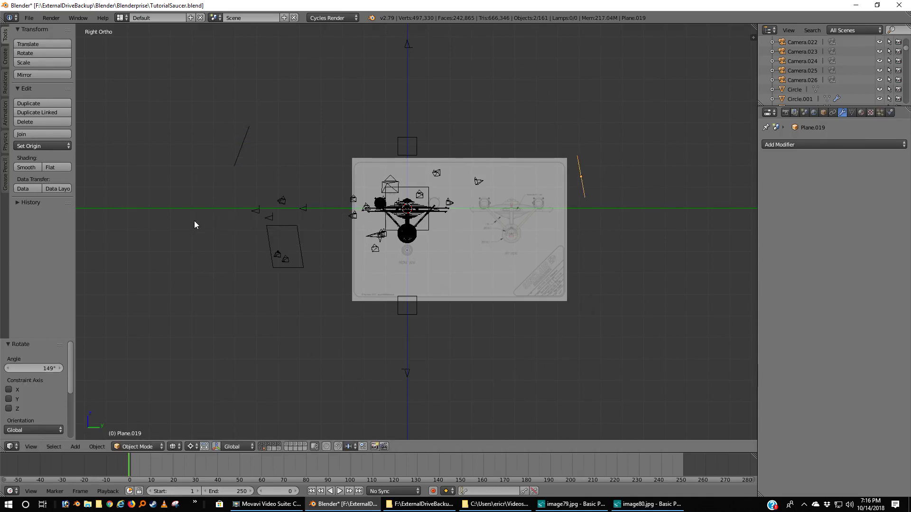
- Preview the box, grille and rods on the hull's opposite side up close with rendered viewport shading
{"action": "middle_click_drag", "start_coordinate": [460, 264], "coordinate": [378, 281]}
{"action": "scroll", "coordinate": [396, 269], "scroll_direction": "up", "scroll_amount": 10}
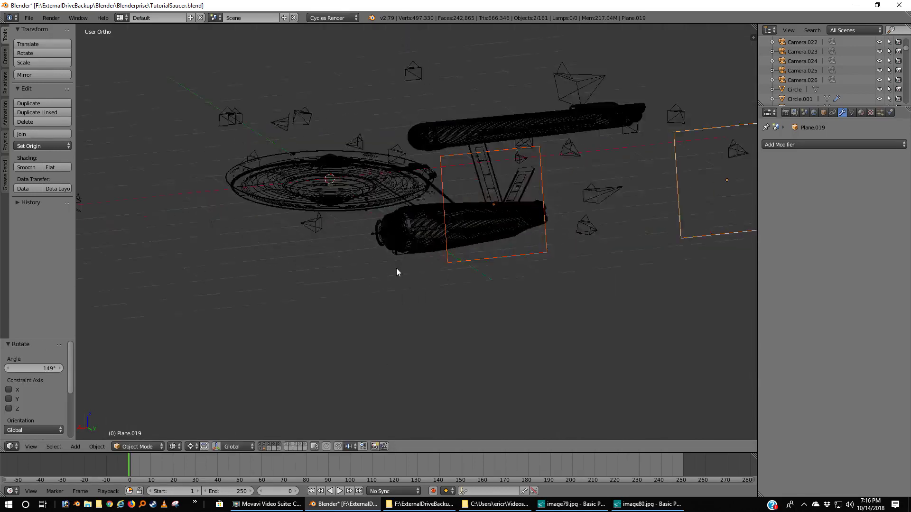
{"action": "scroll", "coordinate": [402, 264], "scroll_direction": "up", "scroll_amount": 4}
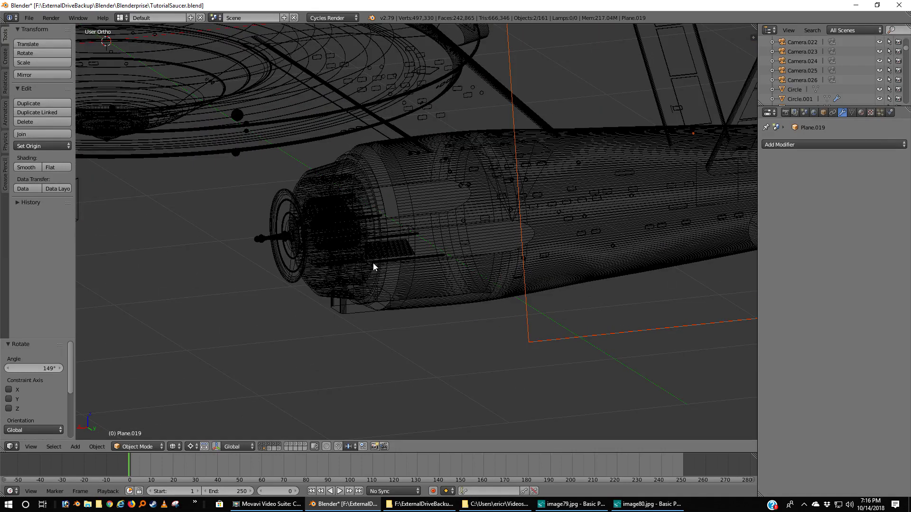
{"action": "left_click", "coordinate": [174, 447]}
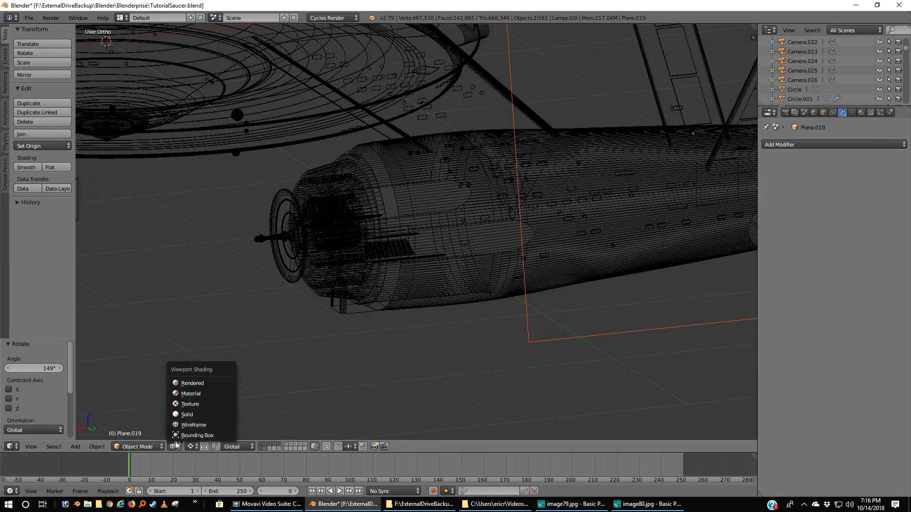
{"action": "left_click", "coordinate": [193, 386]}
{"action": "scroll", "coordinate": [257, 323], "scroll_direction": "up", "scroll_amount": 4}
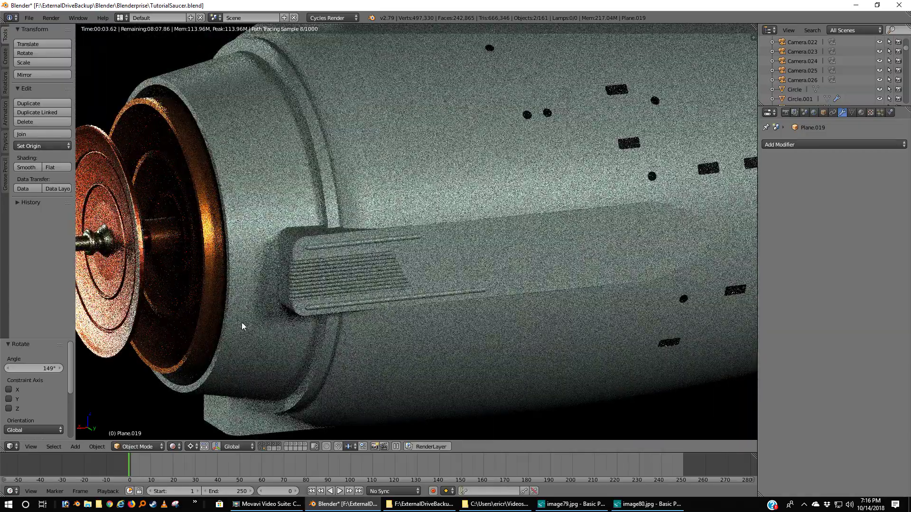
{"action": "middle_click_drag", "start_coordinate": [244, 321], "coordinate": [257, 316]}
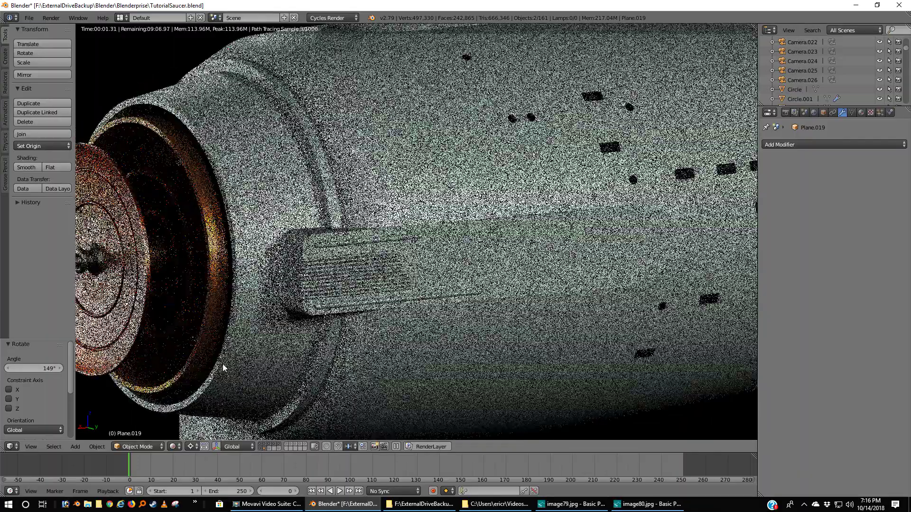
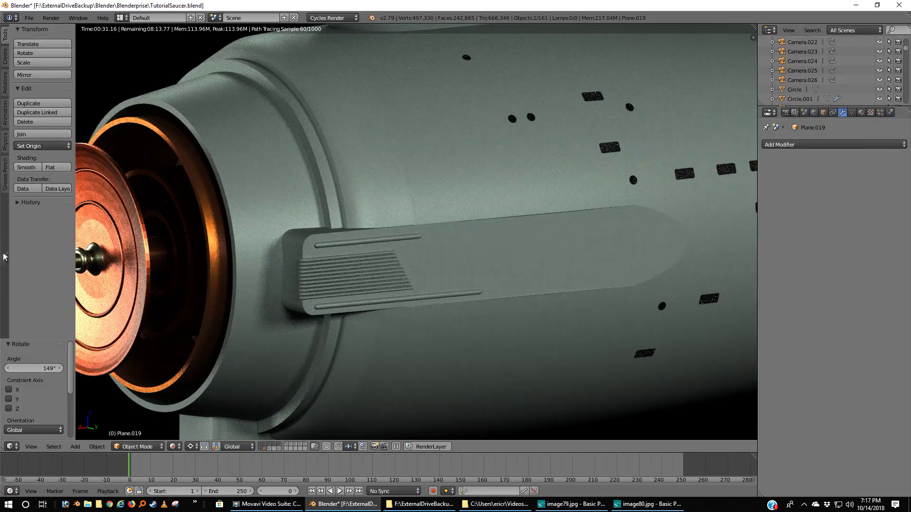
- Give the deflector dish smooth shading and an Edge Split modifier, working in solid view
{"action": "right_click", "coordinate": [127, 219]}
{"action": "key", "text": "z"}
{"action": "key", "text": "z"}
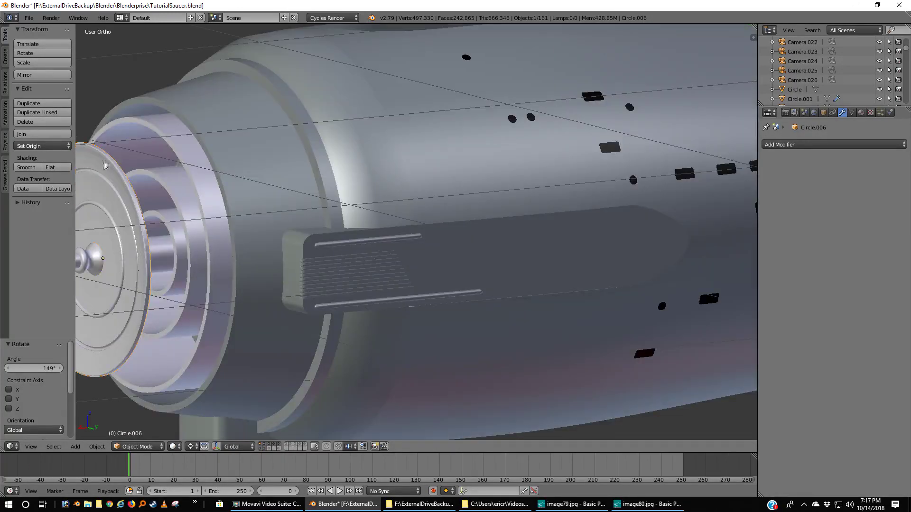
{"action": "left_click", "coordinate": [22, 168]}
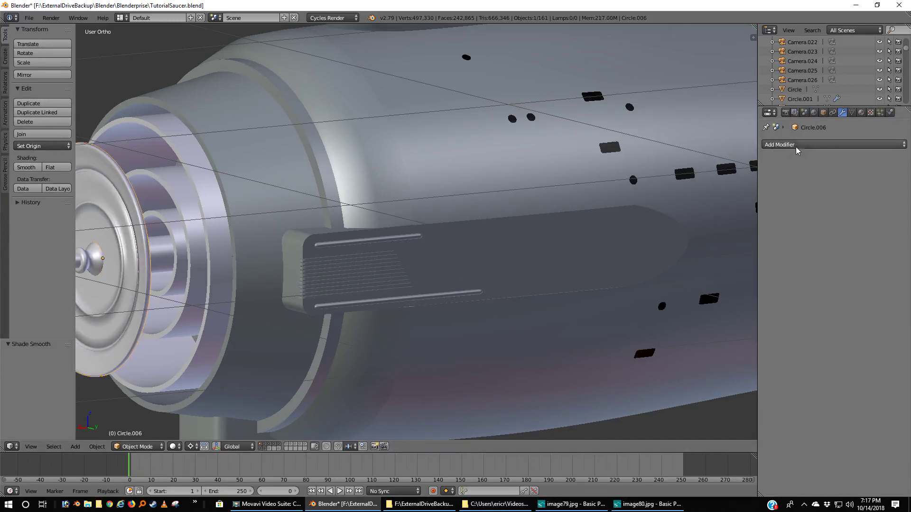
{"action": "left_click", "coordinate": [778, 145]}
{"action": "left_click", "coordinate": [724, 219]}
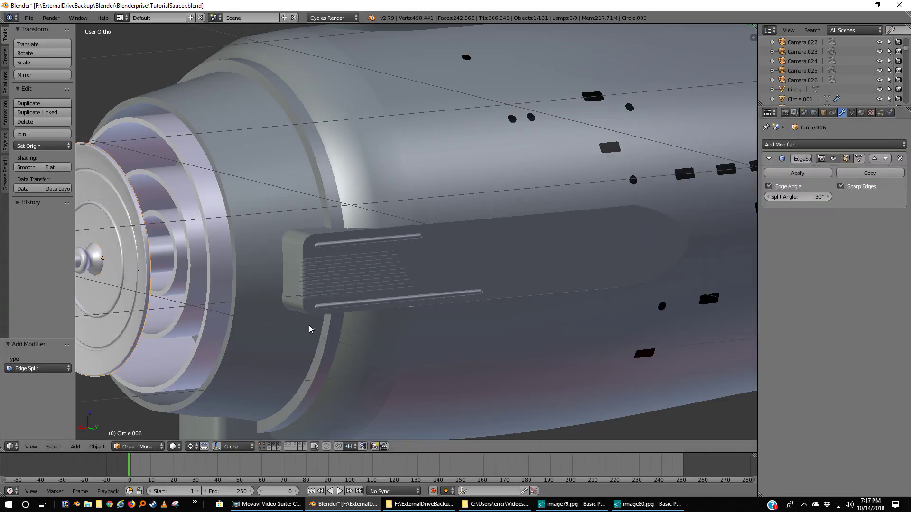
- Check the dish and both sides of the secondary hull in rendered shading, then return to wireframe and deselect everything
{"action": "left_click", "coordinate": [174, 447]}
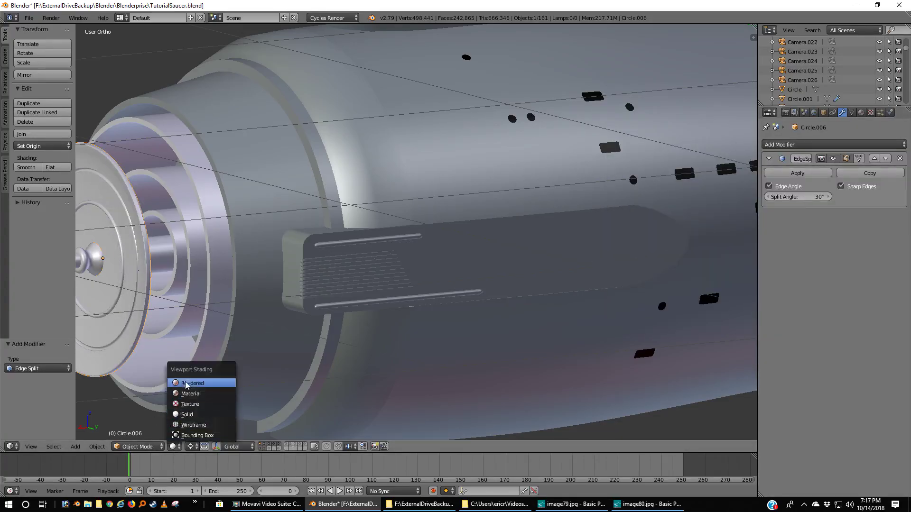
{"action": "left_click", "coordinate": [179, 383]}
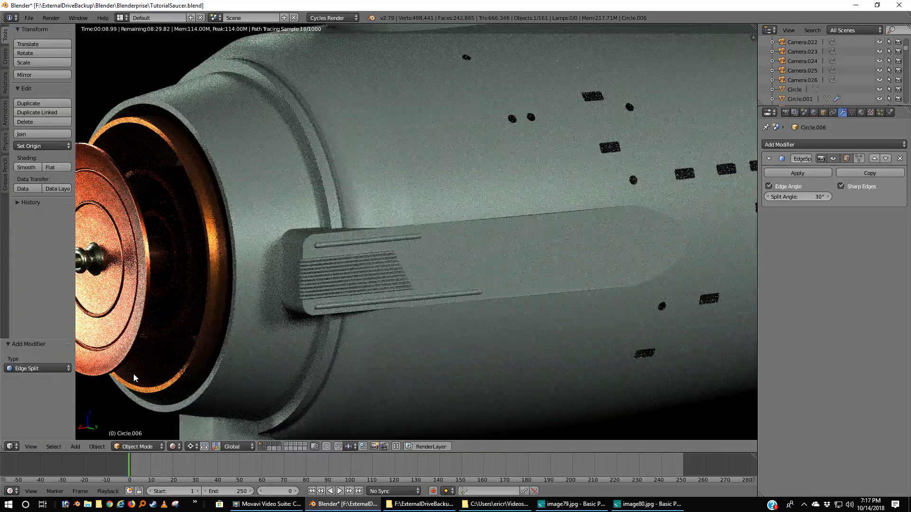
{"action": "middle_click_drag", "start_coordinate": [133, 375], "coordinate": [485, 350]}
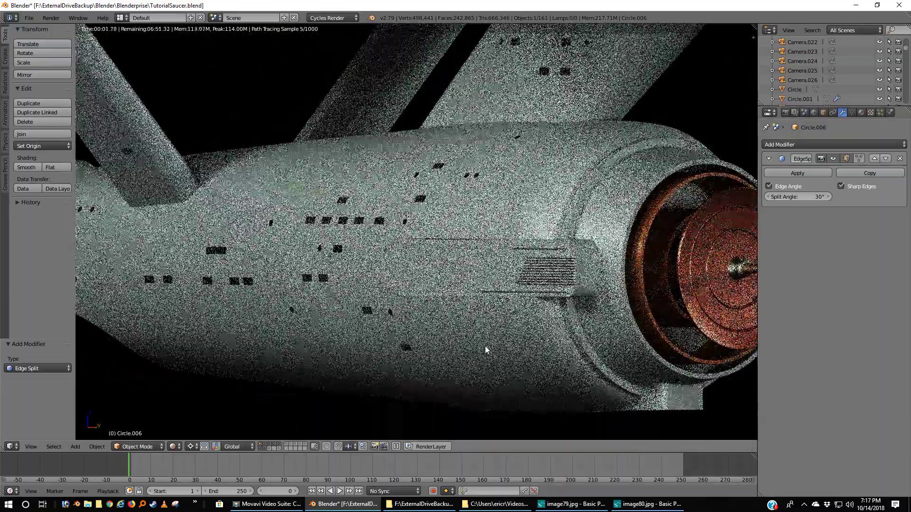
{"action": "scroll", "coordinate": [487, 347], "scroll_direction": "down", "scroll_amount": 5}
{"action": "scroll", "coordinate": [489, 346], "scroll_direction": "up", "scroll_amount": 1}
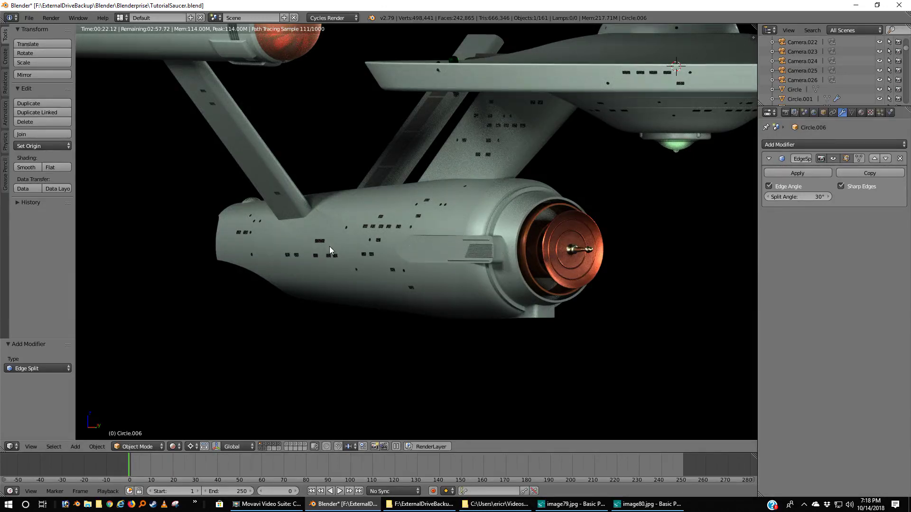
{"action": "key", "text": "z"}
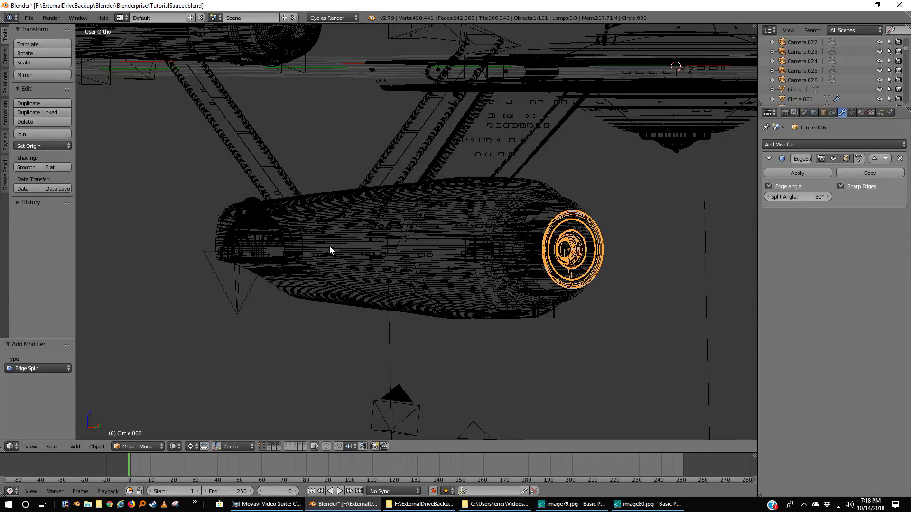
{"action": "key", "text": "a"}
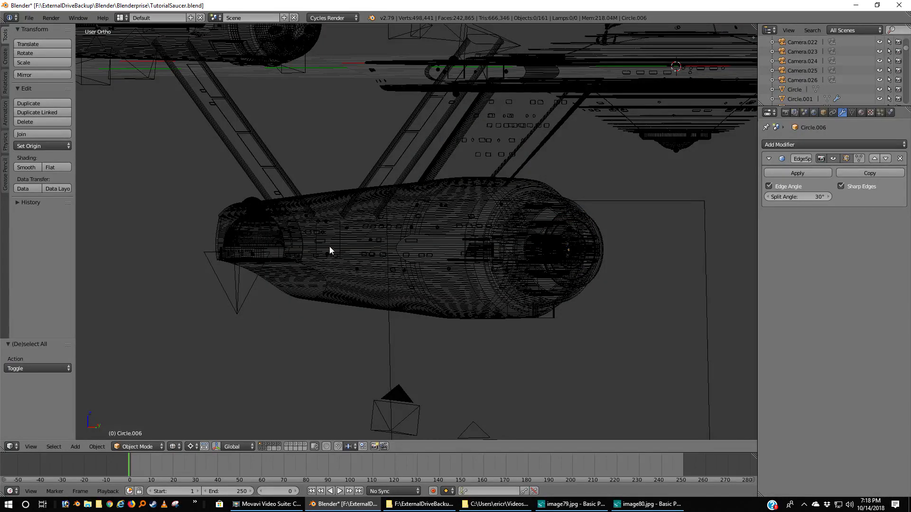
- Select the main body of the nacelle in the top view
{"action": "key", "text": "KP_7"}
{"action": "scroll", "coordinate": [317, 272], "scroll_direction": "down", "scroll_amount": 3}
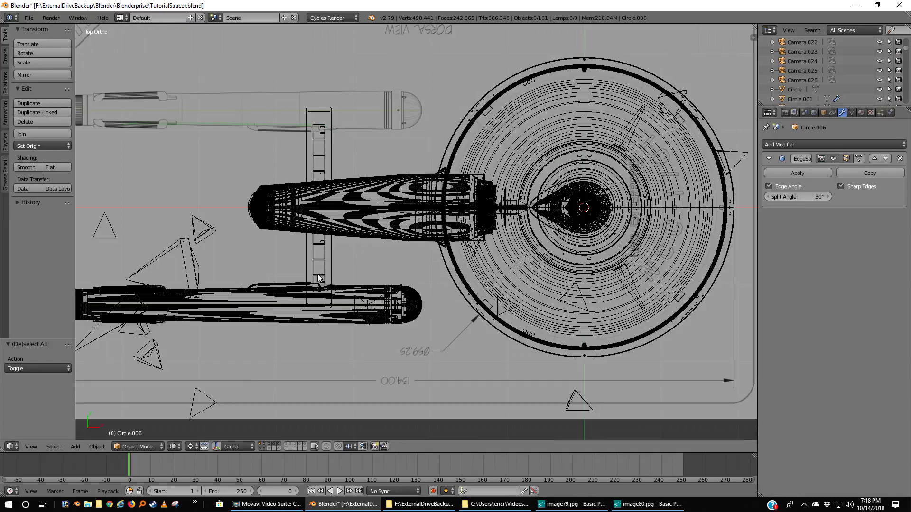
{"action": "scroll", "coordinate": [317, 275], "scroll_direction": "down", "scroll_amount": 1}
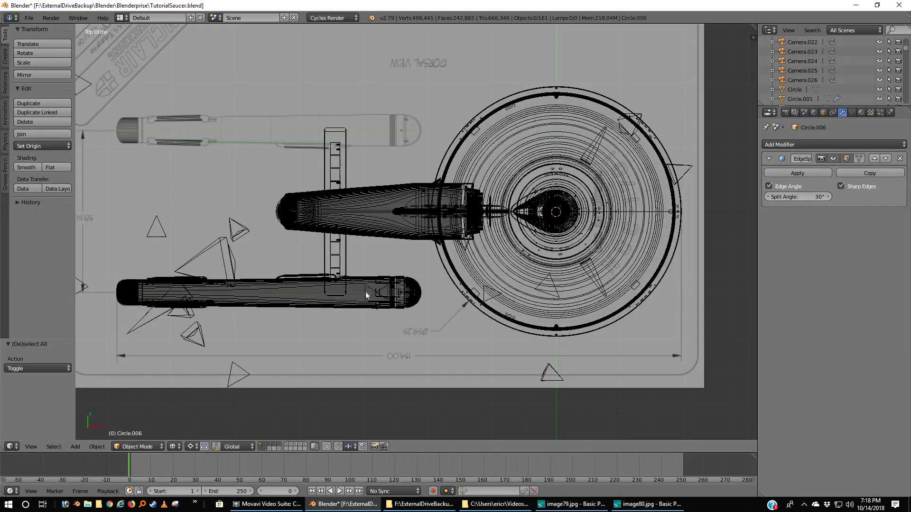
{"action": "right_click", "coordinate": [303, 301]}
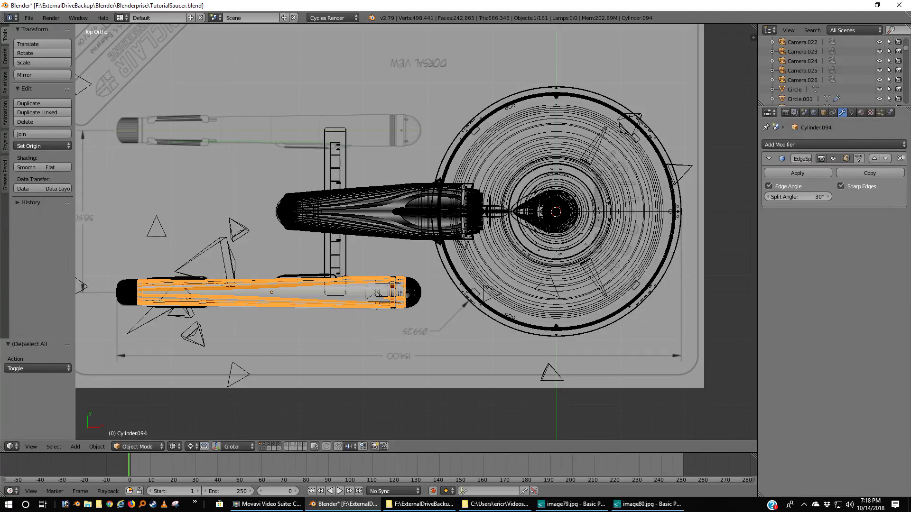
- Try a Mirror modifier on the nacelle body with the Y axis instead of X
{"action": "left_click", "coordinate": [831, 144]}
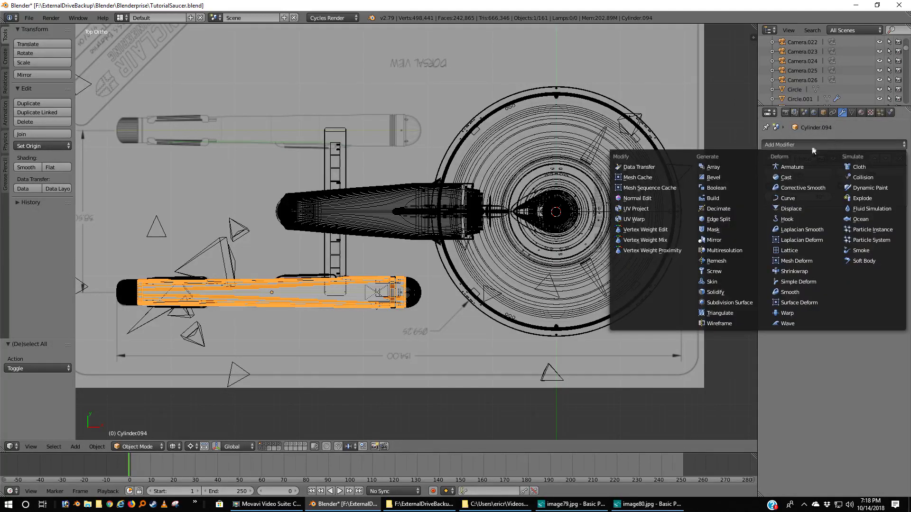
{"action": "left_click", "coordinate": [719, 240]}
{"action": "left_click", "coordinate": [771, 256]}
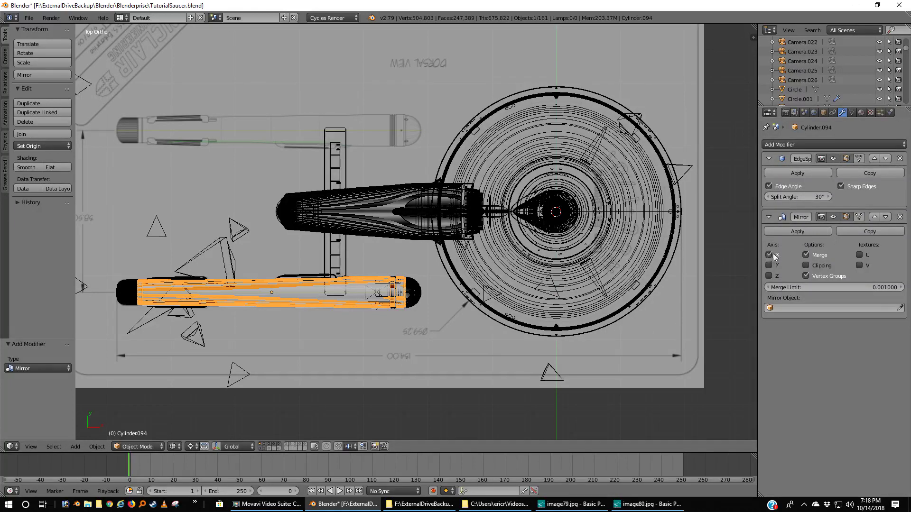
{"action": "left_click", "coordinate": [768, 265]}
{"action": "left_click", "coordinate": [768, 265]}
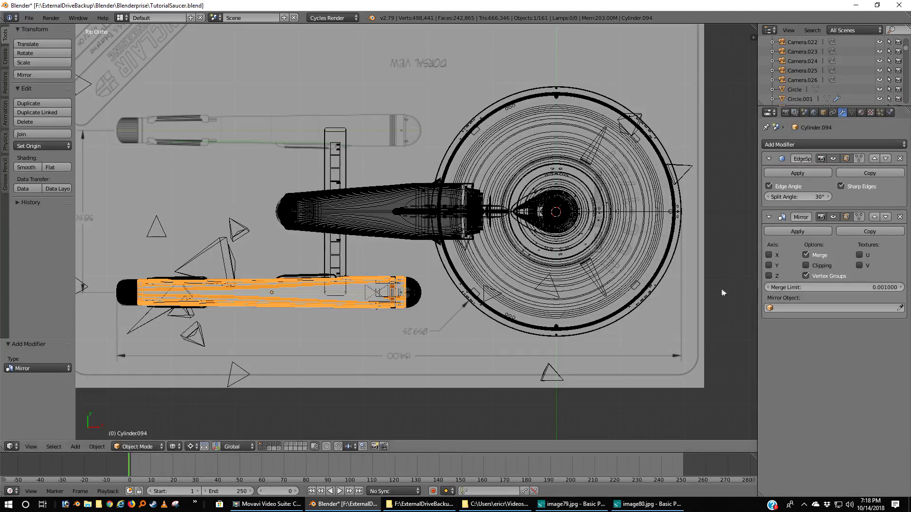
{"action": "left_click", "coordinate": [900, 217]}
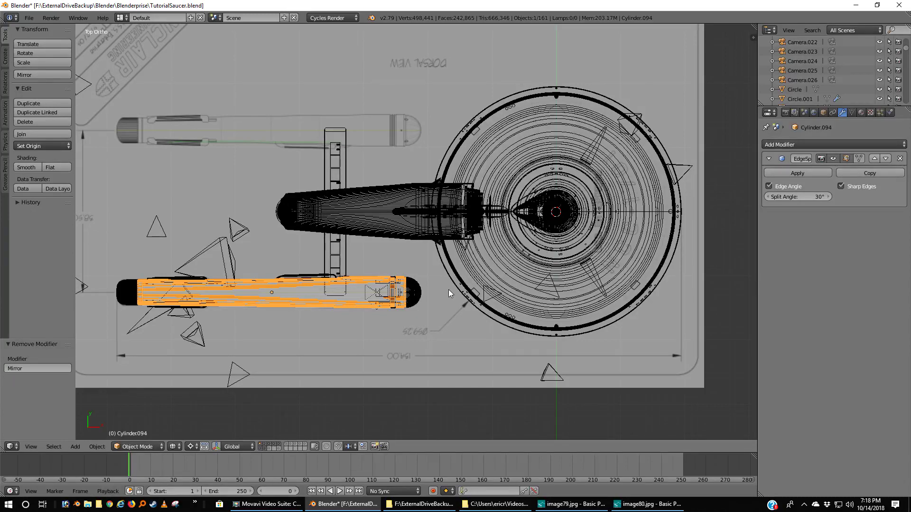
- Set the nacelle body's origin to the 3D cursor and add a Mirror modifier using the Y axis instead of X
{"action": "key", "text": "ctrl+shift+alt+c"}
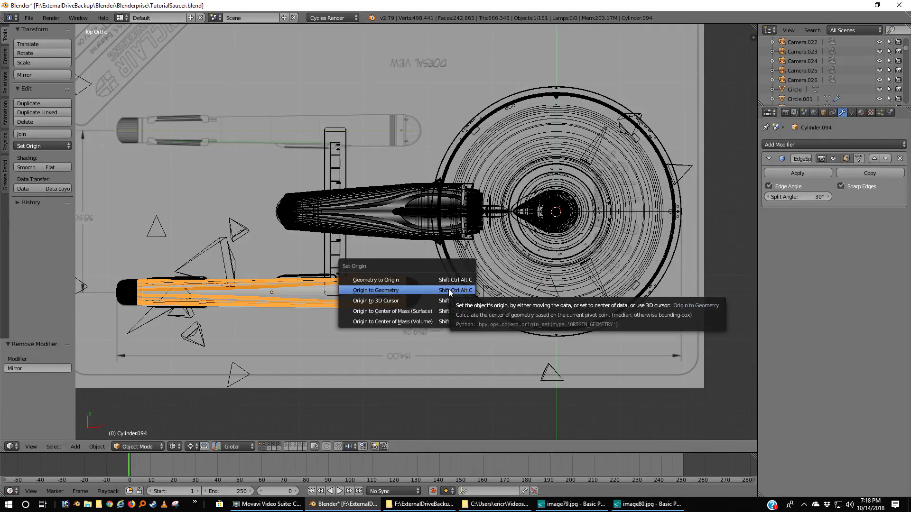
{"action": "left_click", "coordinate": [387, 301]}
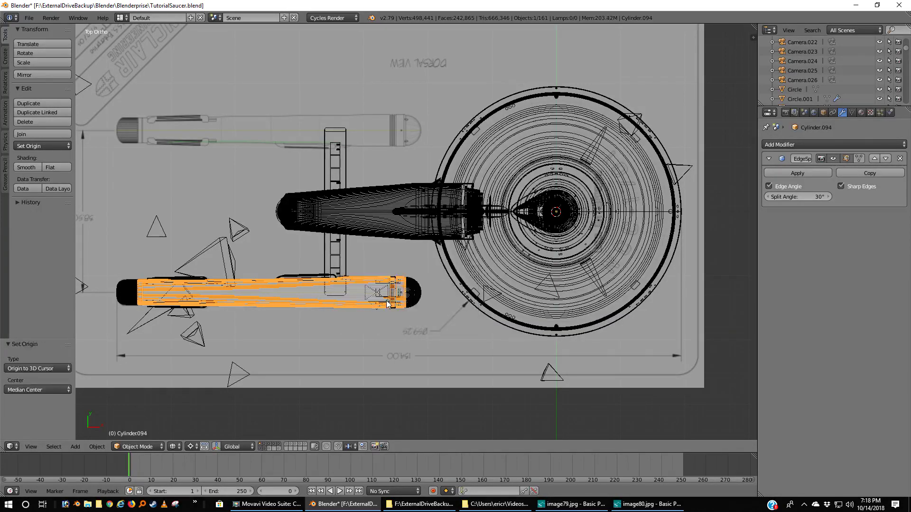
{"action": "left_click", "coordinate": [864, 145]}
{"action": "left_click", "coordinate": [715, 240]}
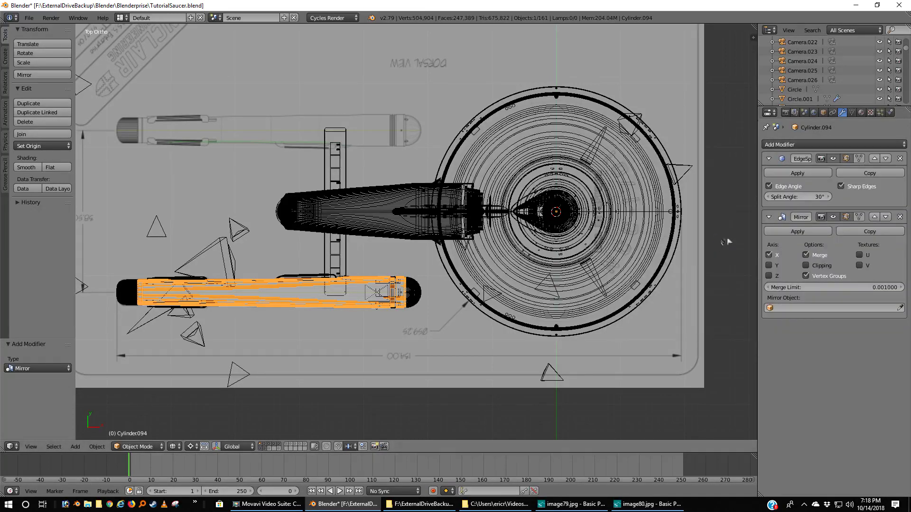
{"action": "left_click", "coordinate": [769, 255]}
{"action": "left_click", "coordinate": [769, 265]}
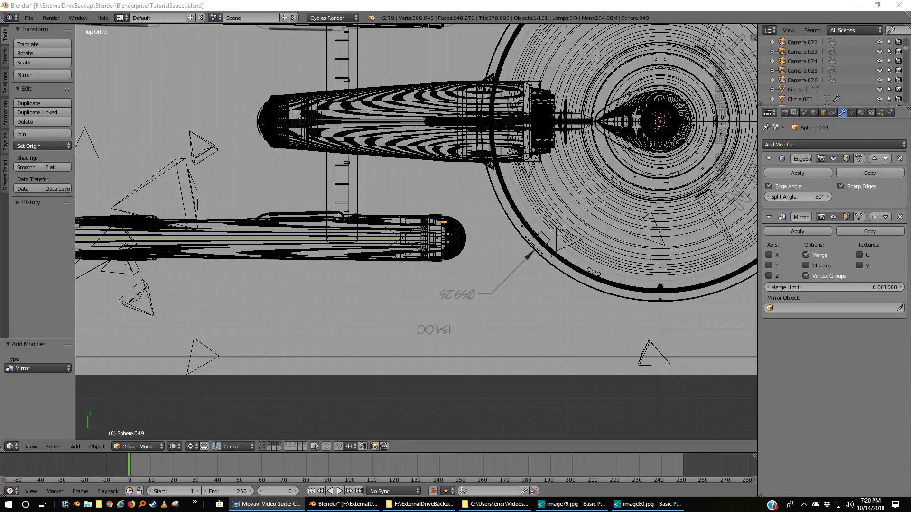
{"action": "left_click", "coordinate": [494, 9]}
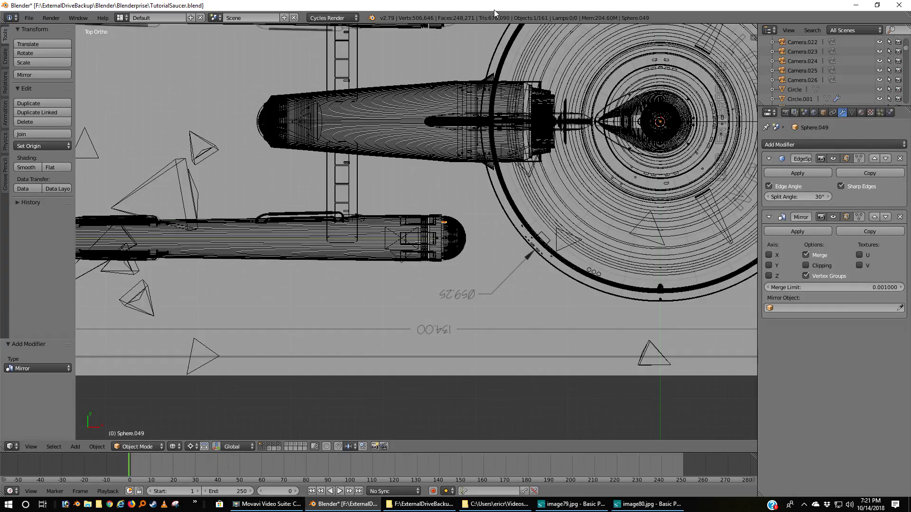
{"action": "double_click", "coordinate": [493, 9]}
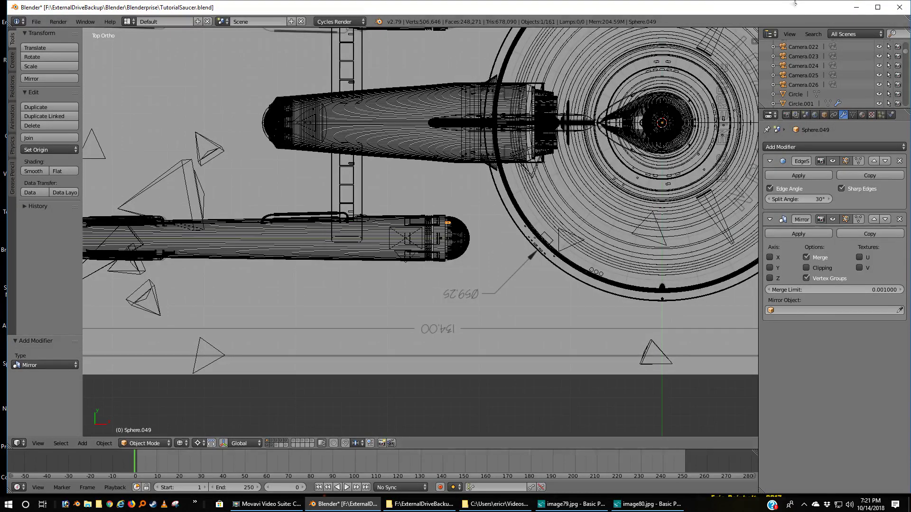
{"action": "left_click", "coordinate": [878, 8]}
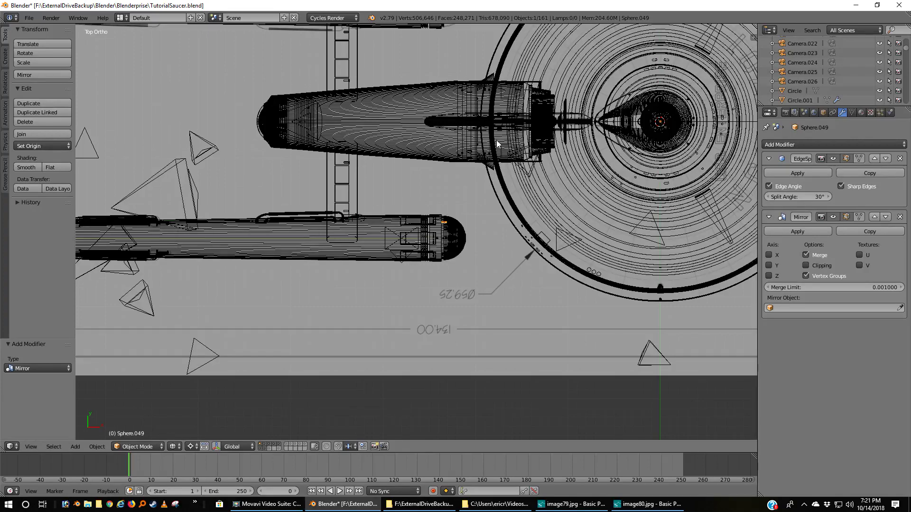
- Try to clear the rotation of the selected small part beside the nacelle's front dome
{"action": "key", "text": "alt+r"}
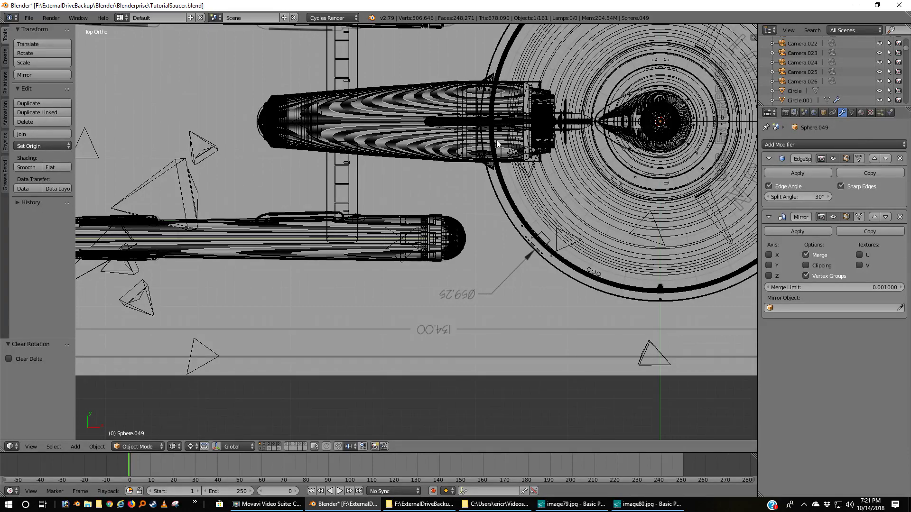
{"action": "scroll", "coordinate": [493, 202], "scroll_direction": "up", "scroll_amount": 9}
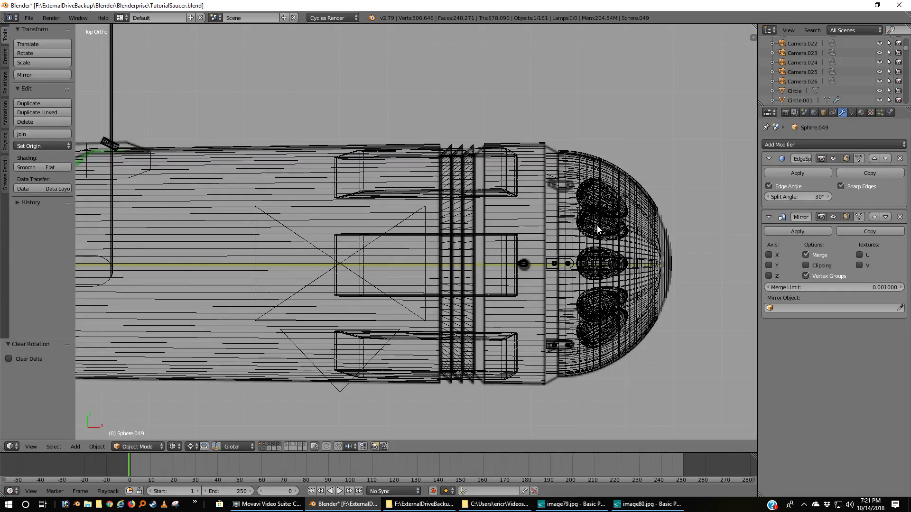
{"action": "key", "text": "ctrl+z"}
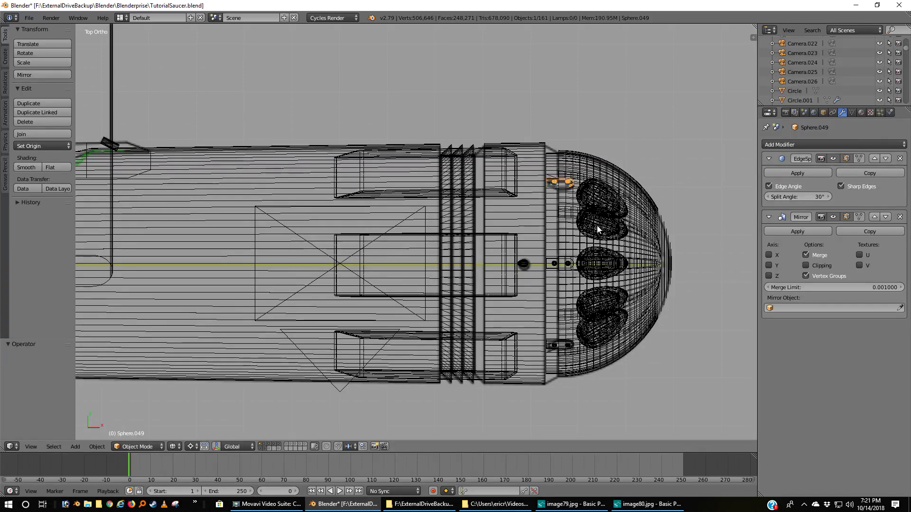
- Remove the Mirror modifier from the small part beside the nacelle's front dome
{"action": "right_click", "coordinate": [556, 184]}
{"action": "right_click", "coordinate": [557, 185]}
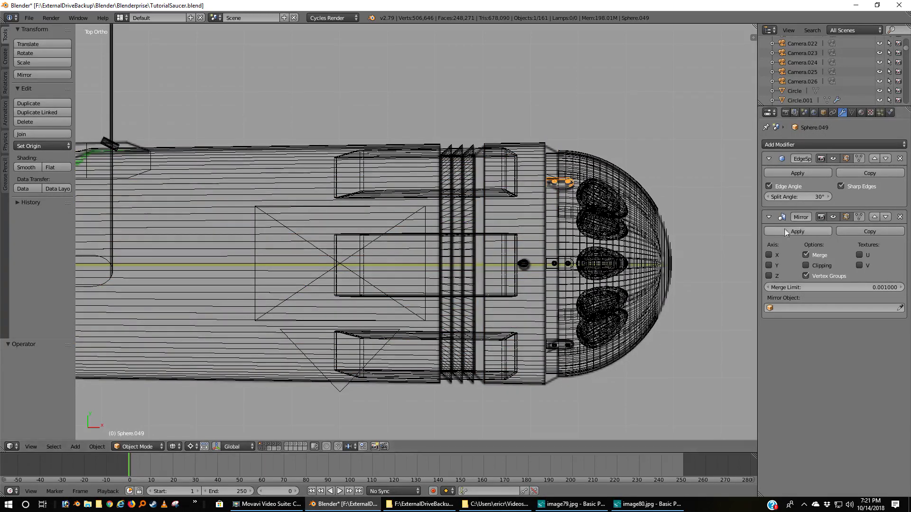
{"action": "left_click", "coordinate": [900, 217]}
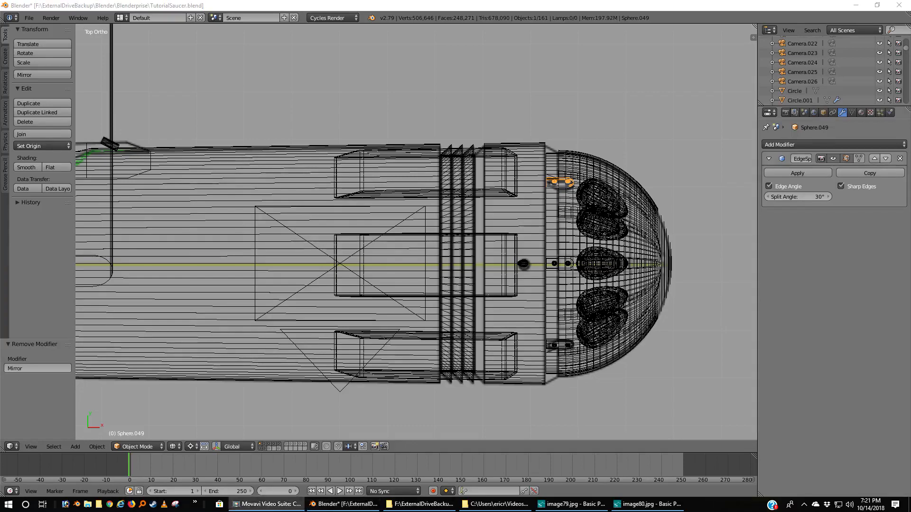
{"action": "left_click", "coordinate": [877, 6]}
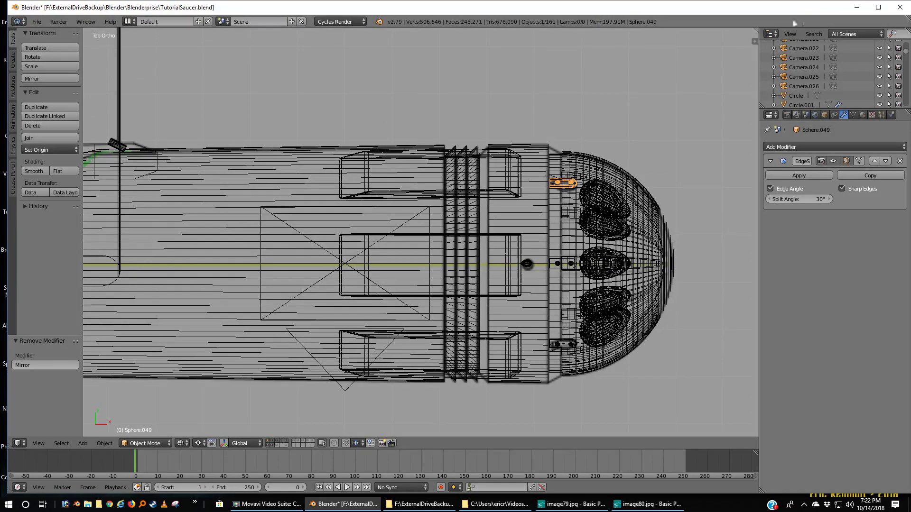
- Try clearing the rotation of the selected small part beside the nacelle's front dome again and undo the change
{"action": "left_click", "coordinate": [878, 7]}
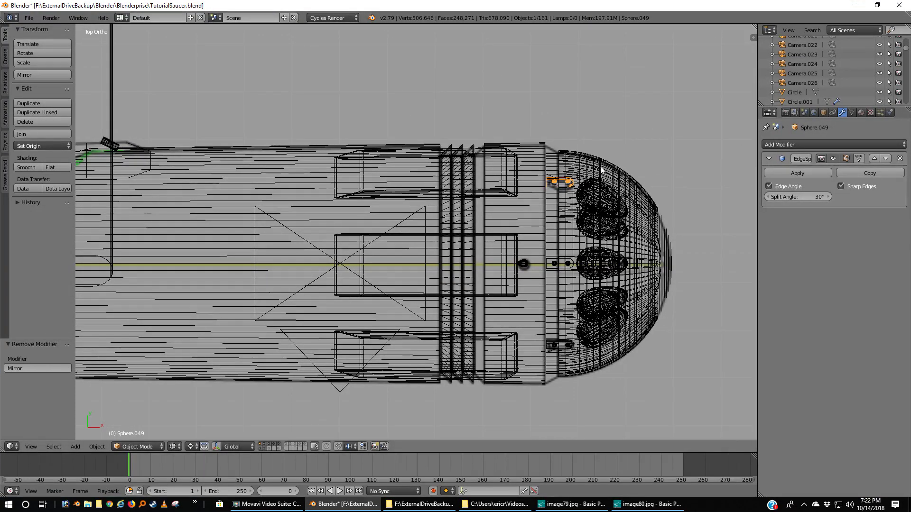
{"action": "key", "text": "alt+r"}
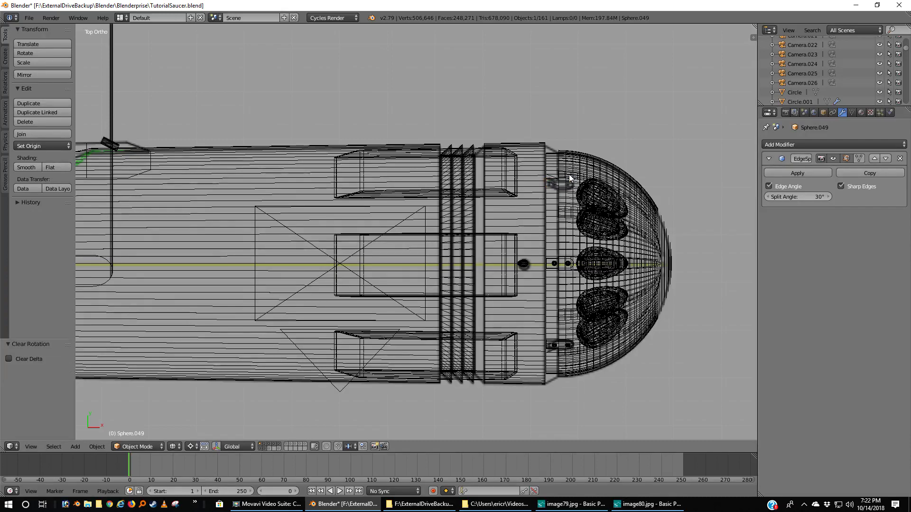
{"action": "scroll", "coordinate": [605, 150], "scroll_direction": "down", "scroll_amount": 8}
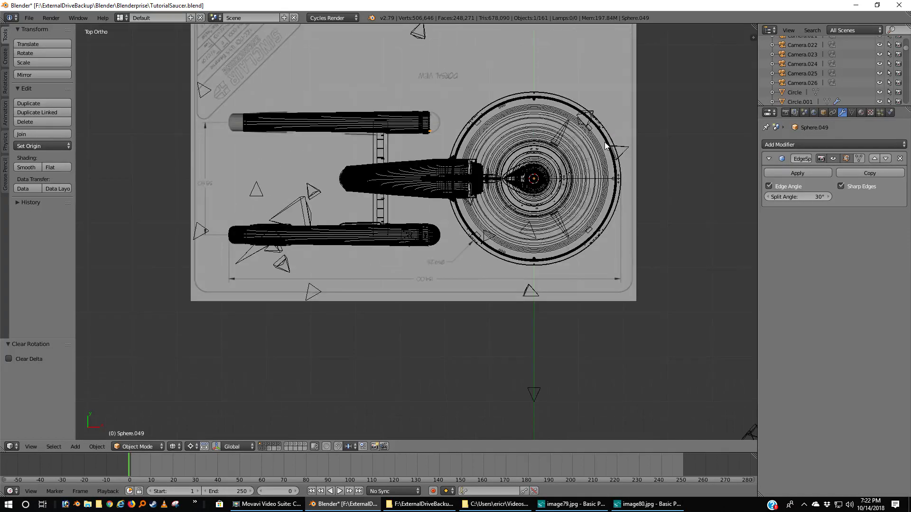
{"action": "scroll", "coordinate": [605, 145], "scroll_direction": "up", "scroll_amount": 3}
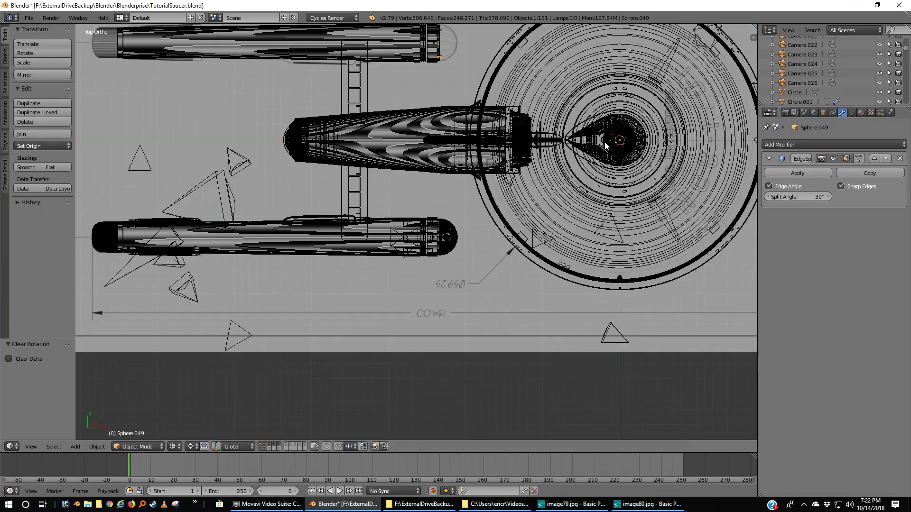
{"action": "key", "text": "ctrl+z"}
- Open the Apply transform options for the selected small part beside the nacelle's front dome
{"action": "scroll", "coordinate": [605, 142], "scroll_direction": "up", "scroll_amount": 8}
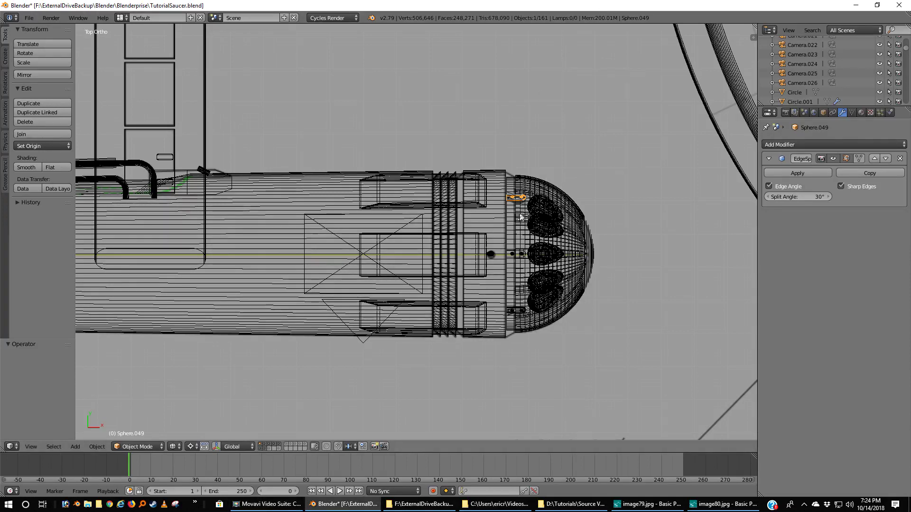
{"action": "key", "text": "ctrl+a"}
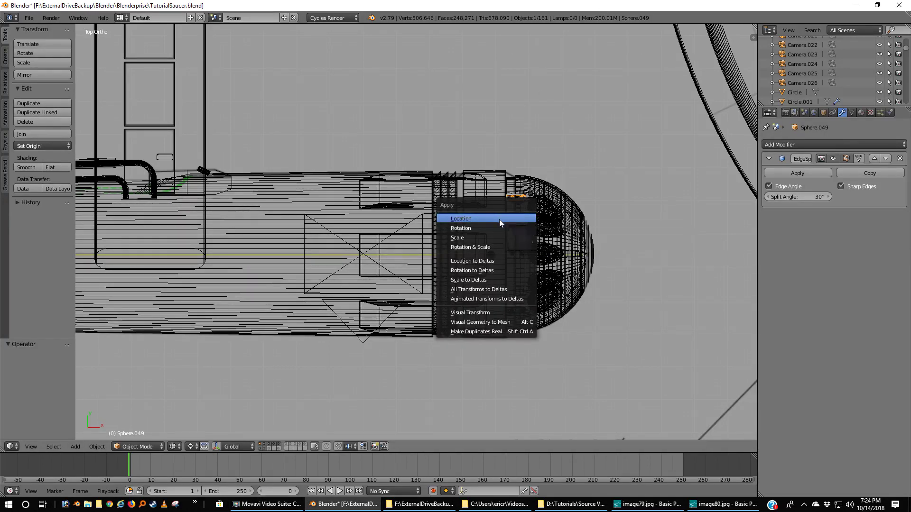
- Apply the location, rotation and scale of the small fitting selected at the base of the nacelle dome
{"action": "left_click", "coordinate": [499, 219]}
{"action": "key", "text": "ctrl+a"}
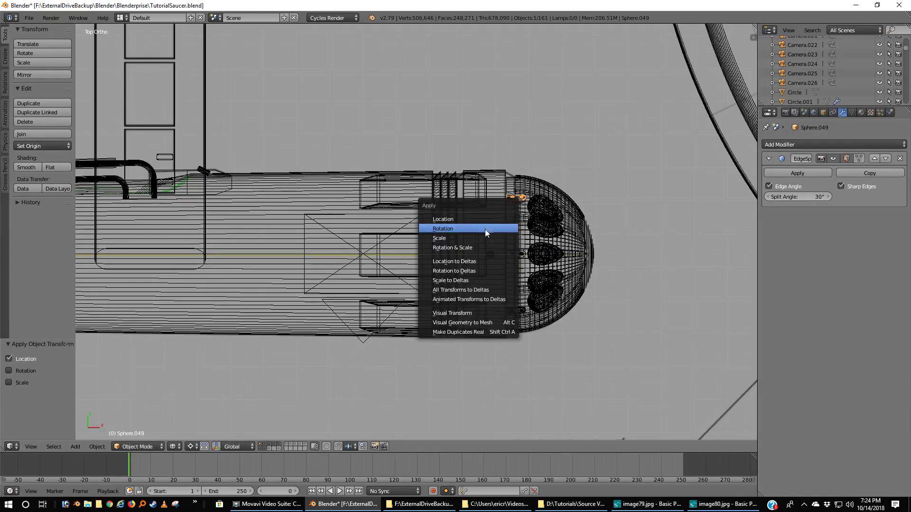
{"action": "left_click", "coordinate": [484, 229]}
{"action": "key", "text": "ctrl+a"}
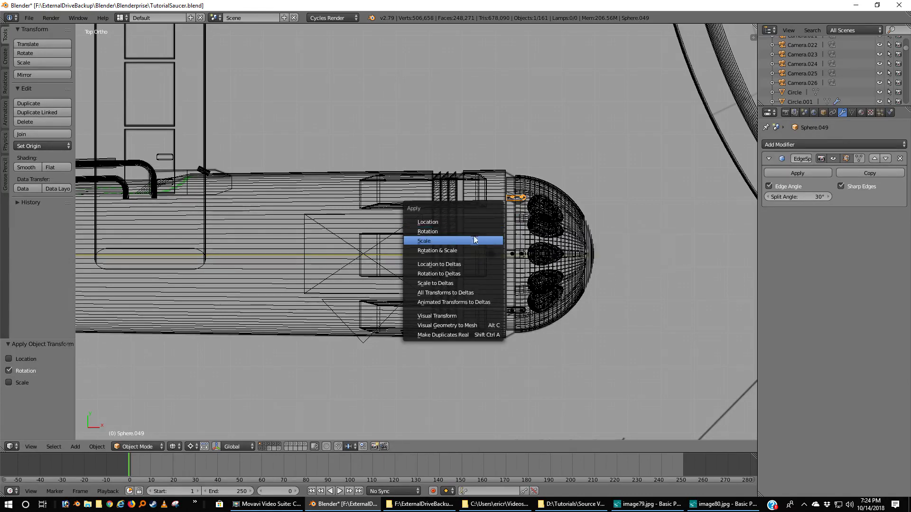
{"action": "left_click", "coordinate": [470, 240]}
- Add a Mirror modifier to the small fitting, with both nacelles framed in the top view
{"action": "scroll", "coordinate": [535, 236], "scroll_direction": "down", "scroll_amount": 2}
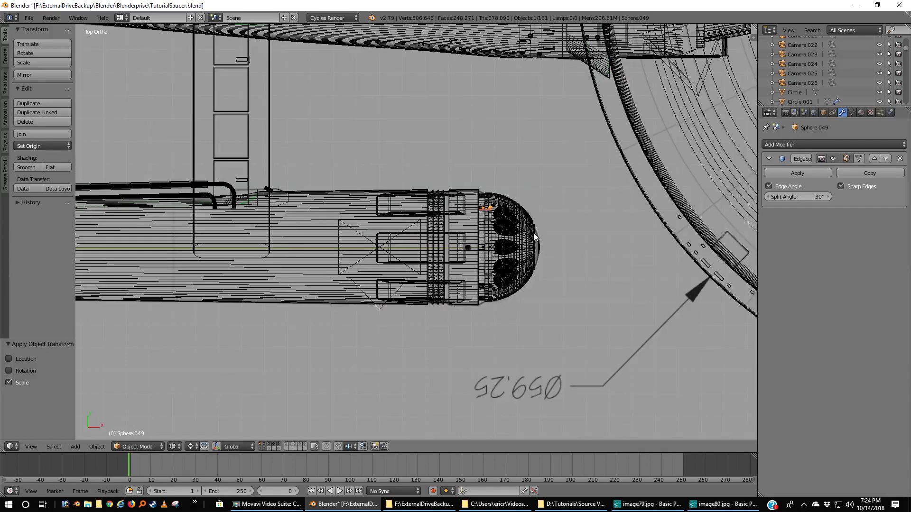
{"action": "scroll", "coordinate": [535, 236], "scroll_direction": "down", "scroll_amount": 7}
{"action": "key", "text": "Caps_Lock"}
{"action": "middle_click_drag", "start_coordinate": [494, 179], "coordinate": [492, 228]}
{"action": "key", "text": "Caps_Lock"}
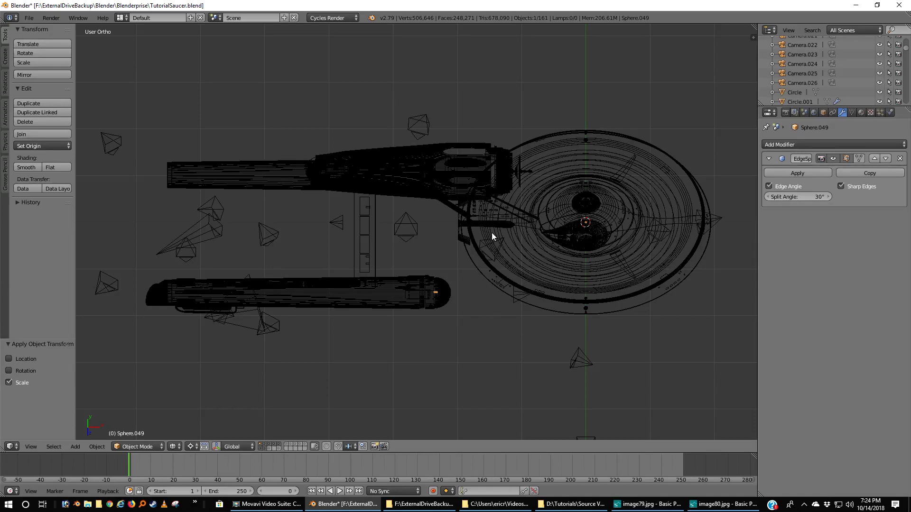
{"action": "key", "text": "KP_7"}
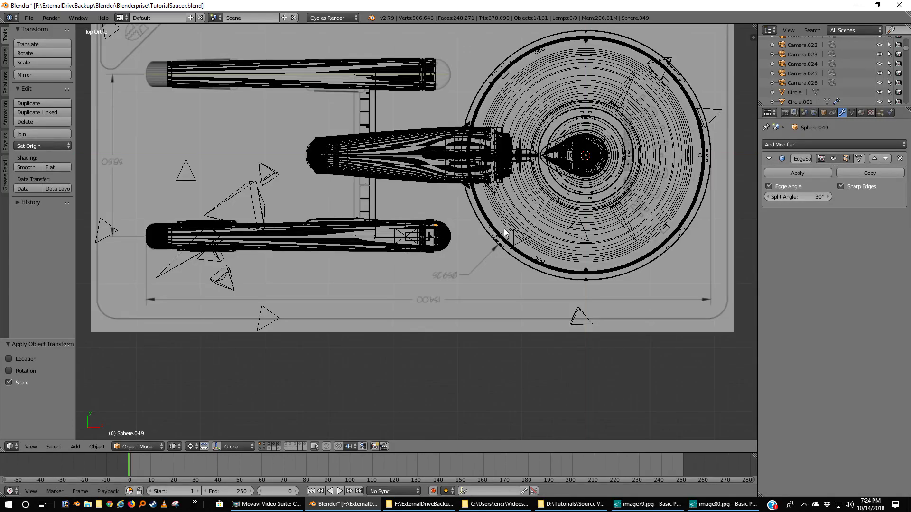
{"action": "middle_click_drag", "start_coordinate": [509, 208], "coordinate": [515, 279], "text": "shift"}
{"action": "scroll", "coordinate": [515, 278], "scroll_direction": "up", "scroll_amount": 2}
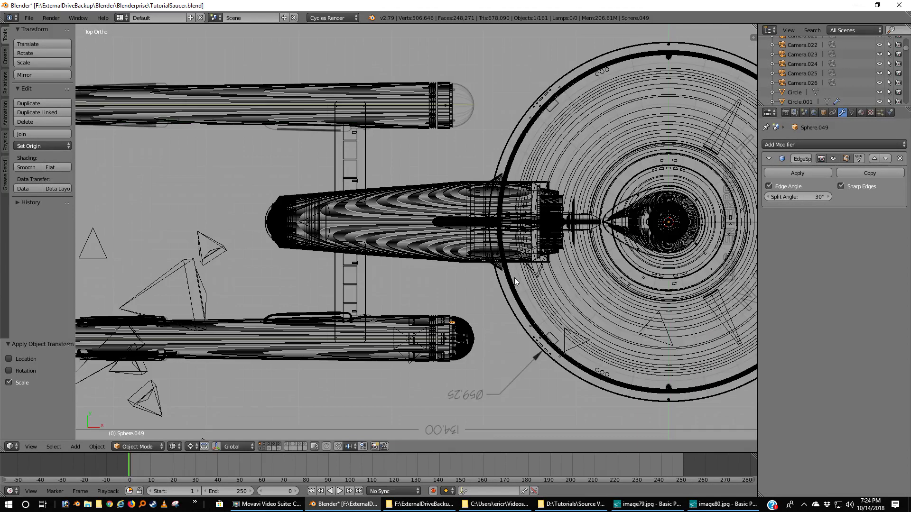
{"action": "scroll", "coordinate": [515, 281], "scroll_direction": "up", "scroll_amount": 1}
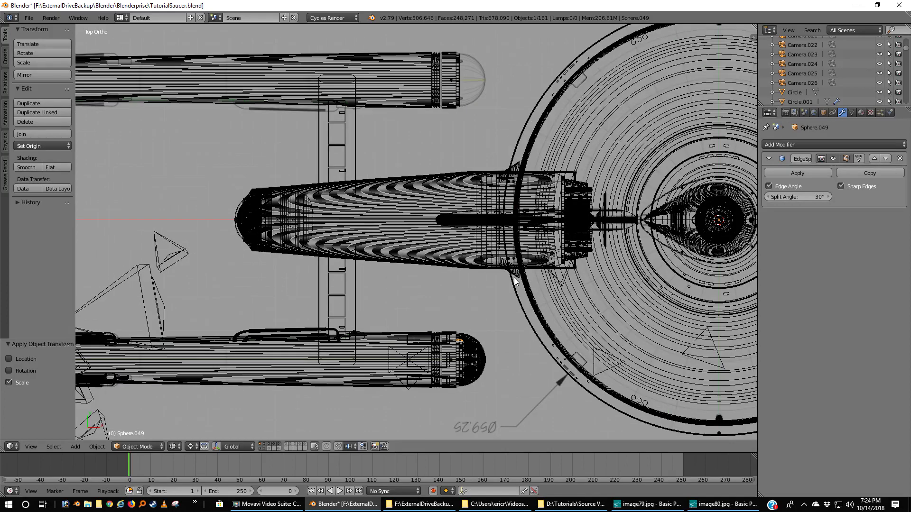
{"action": "left_click", "coordinate": [823, 143]}
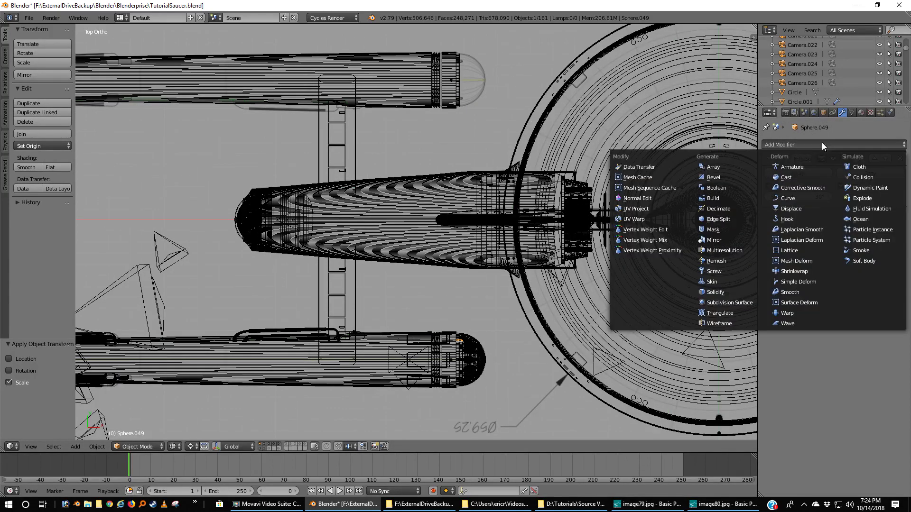
{"action": "left_click", "coordinate": [710, 242]}
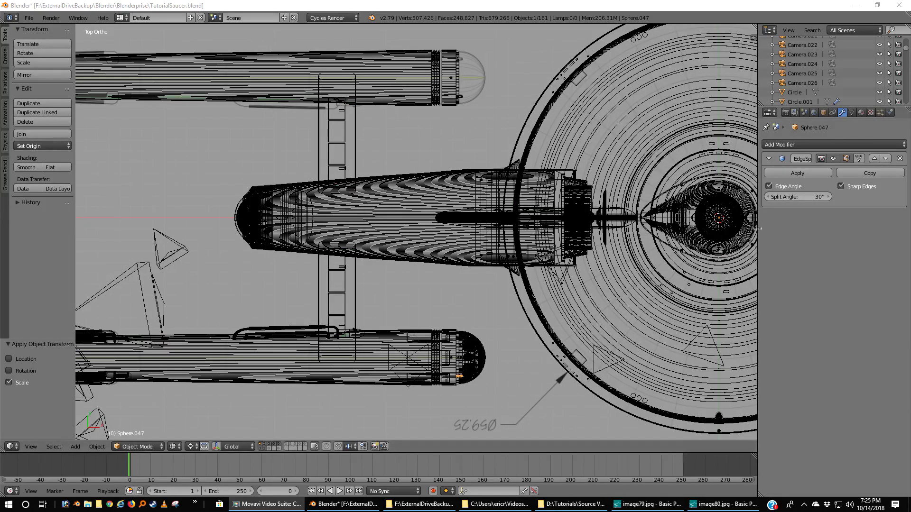
- Split the 3D viewport horizontally into two stacked views and frame the detailed nacelle's dome end from the top in the lower one
{"action": "right_click", "coordinate": [757, 235]}
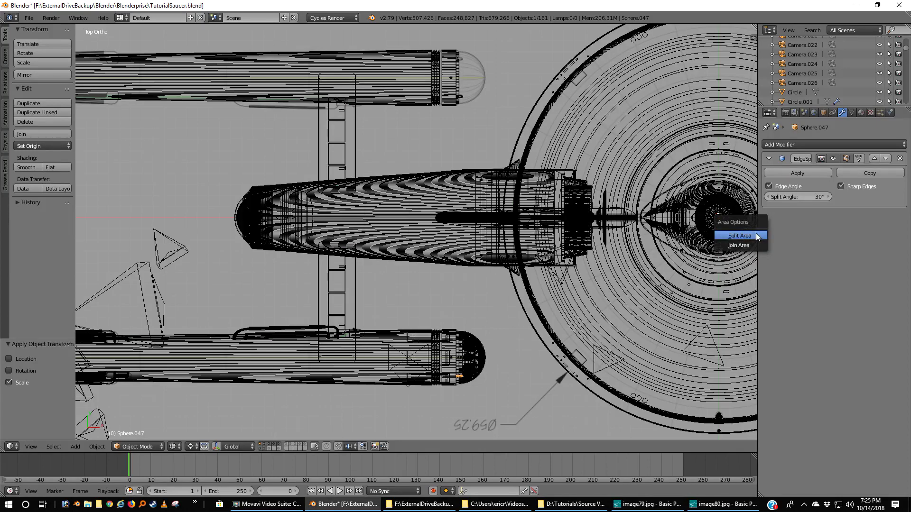
{"action": "left_click", "coordinate": [739, 236]}
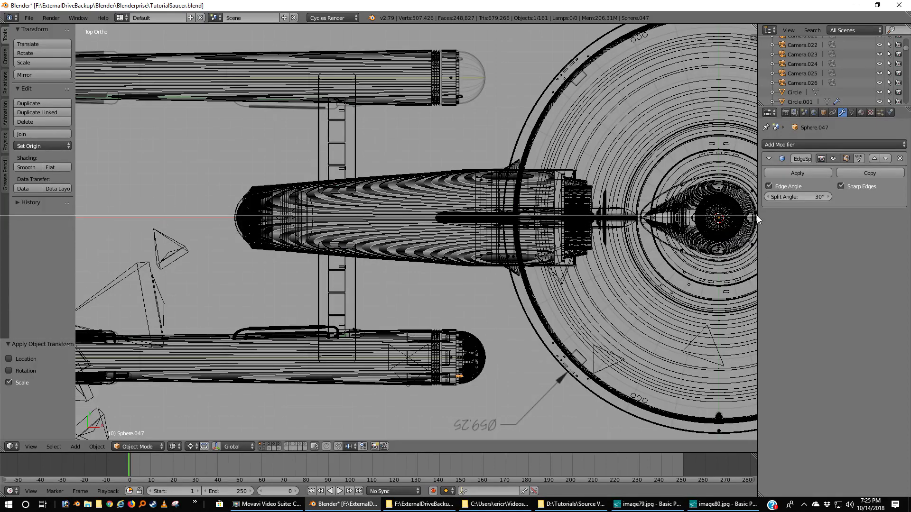
{"action": "left_click", "coordinate": [756, 215]}
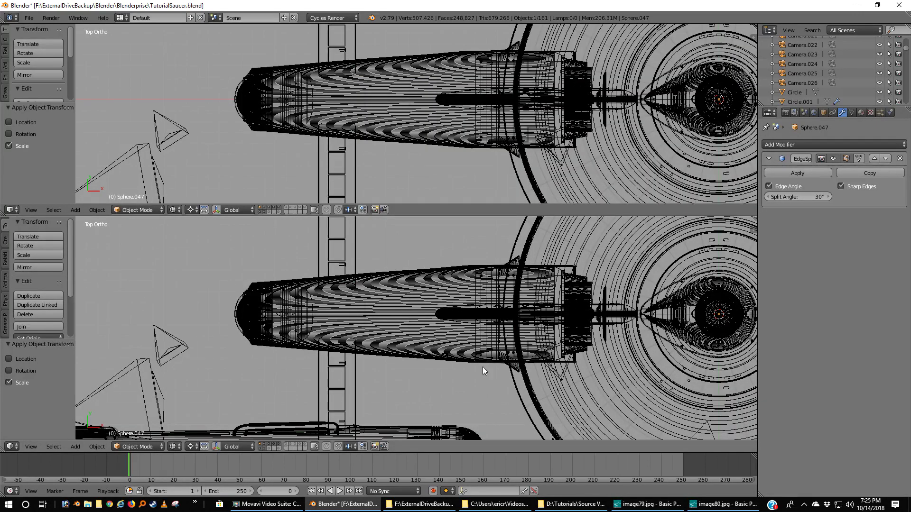
{"action": "middle_click_drag", "start_coordinate": [483, 366], "coordinate": [473, 218], "text": "shift"}
{"action": "scroll", "coordinate": [518, 308], "scroll_direction": "up", "scroll_amount": 5}
{"action": "middle_click_drag", "start_coordinate": [572, 281], "coordinate": [557, 319]}
{"action": "scroll", "coordinate": [561, 321], "scroll_direction": "up", "scroll_amount": 2}
{"action": "key", "text": "KP_7"}
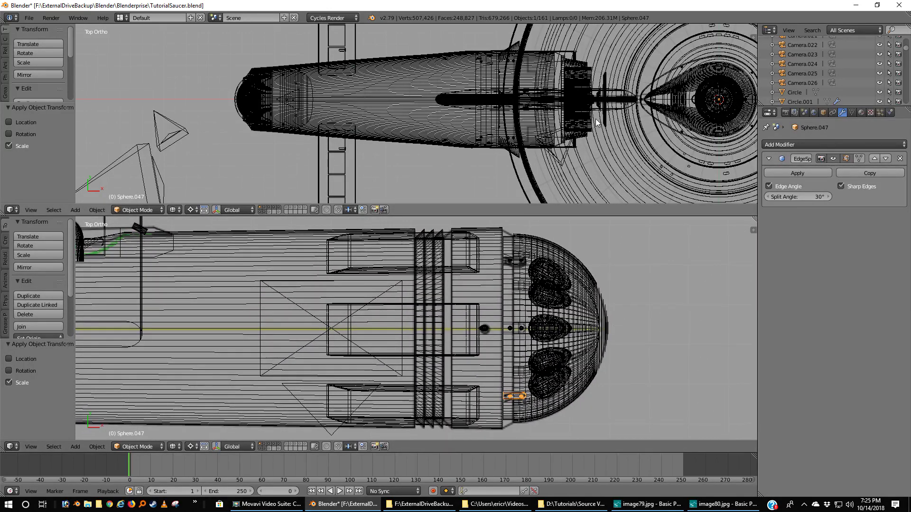
- Frame the opposite nacelle's dome end from the top in the upper view, keeping wireframe display
{"action": "scroll", "coordinate": [578, 67], "scroll_direction": "up", "scroll_amount": 3}
{"action": "middle_click_drag", "start_coordinate": [520, 59], "coordinate": [524, 84], "text": "shift"}
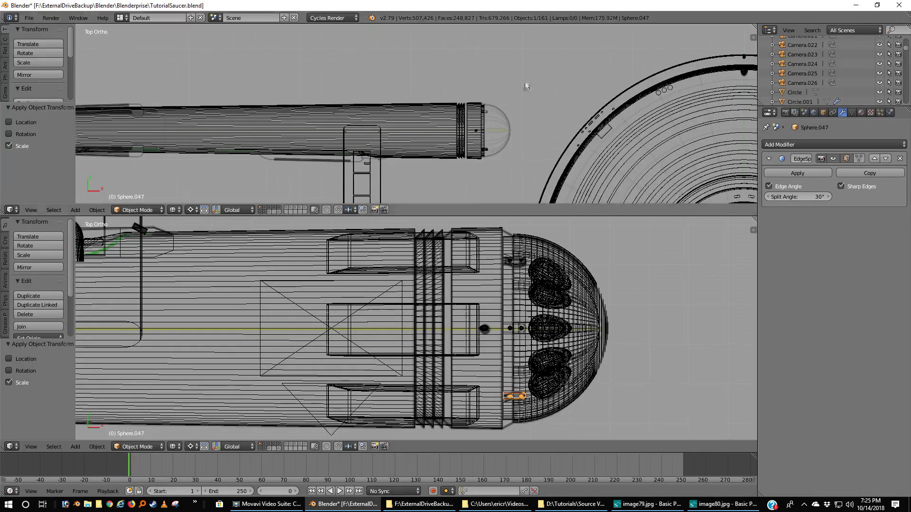
{"action": "scroll", "coordinate": [525, 84], "scroll_direction": "up", "scroll_amount": 5}
{"action": "middle_click_drag", "start_coordinate": [584, 122], "coordinate": [560, 89], "text": "shift"}
{"action": "scroll", "coordinate": [574, 94], "scroll_direction": "up", "scroll_amount": 2}
{"action": "scroll", "coordinate": [562, 84], "scroll_direction": "down", "scroll_amount": 1}
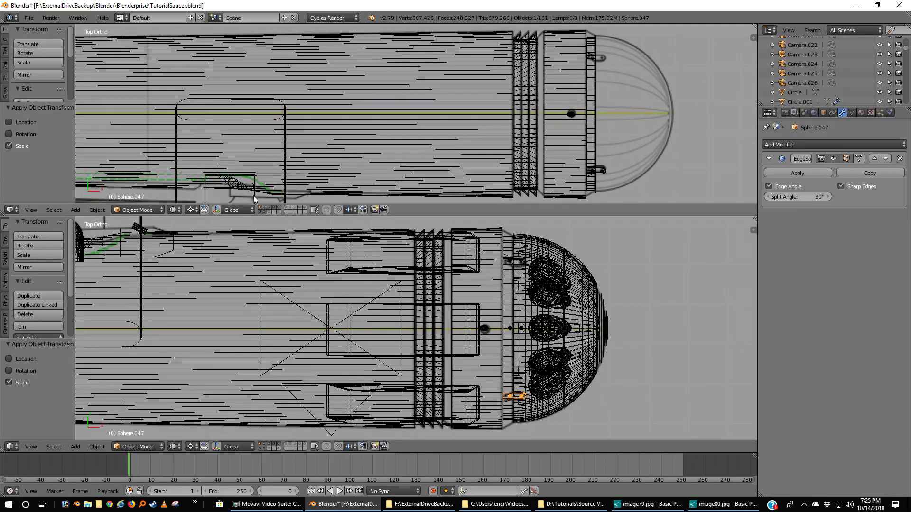
{"action": "key", "text": "z"}
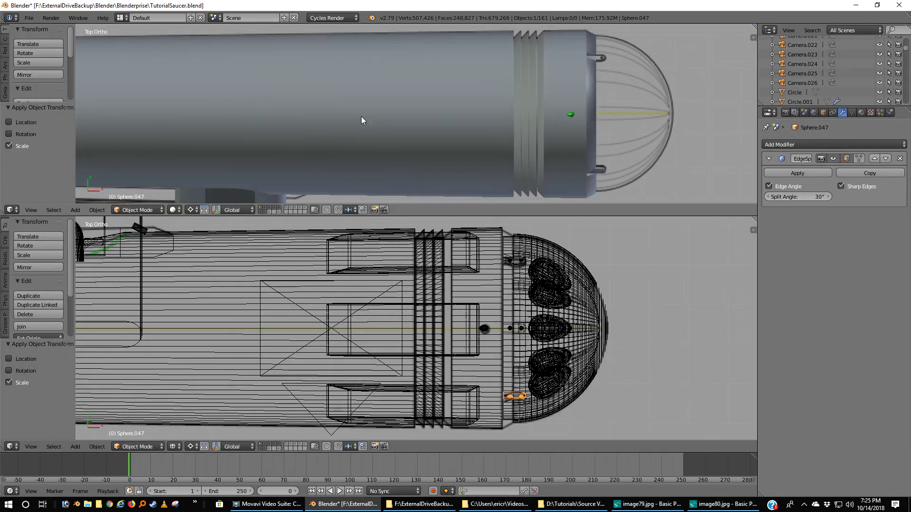
{"action": "key", "text": "z"}
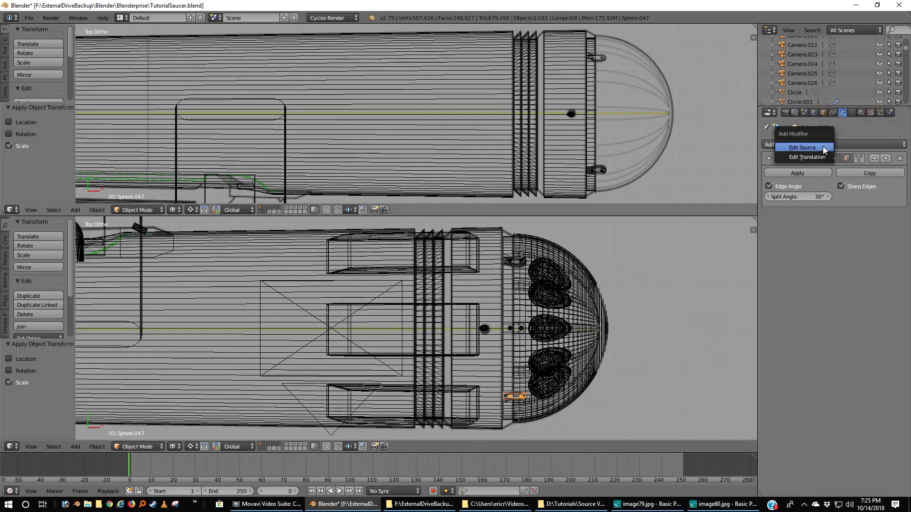
- Add a Mirror modifier to the selected dome-base fitting and mirror it on the Y axis instead of X
{"action": "left_click", "coordinate": [815, 144]}
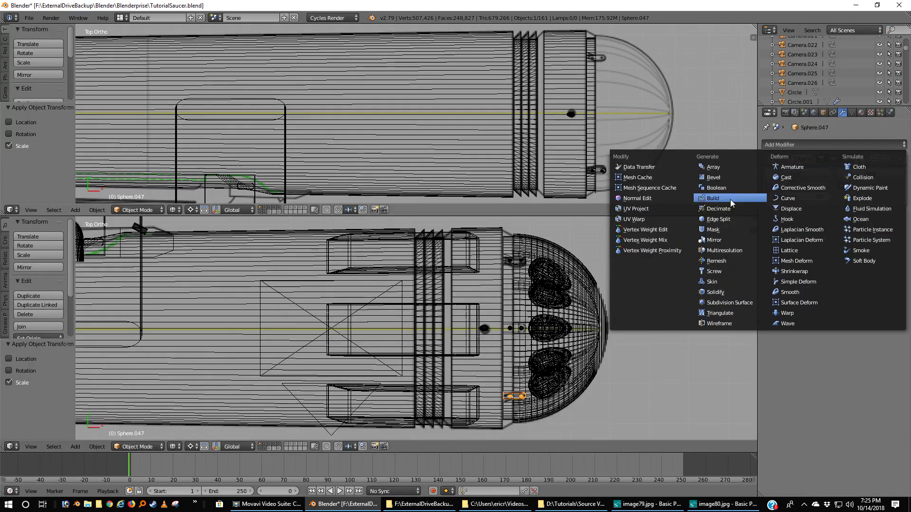
{"action": "left_click", "coordinate": [726, 240]}
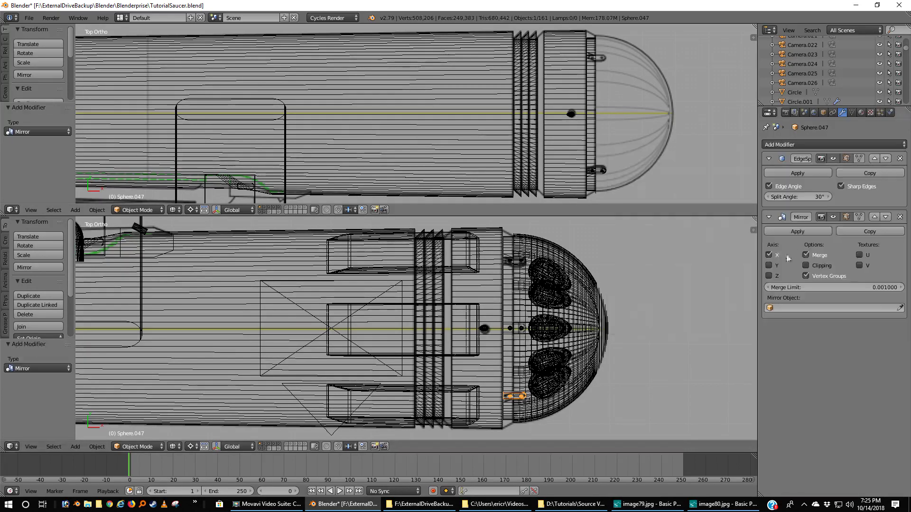
{"action": "left_click", "coordinate": [769, 255]}
{"action": "left_click", "coordinate": [770, 266]}
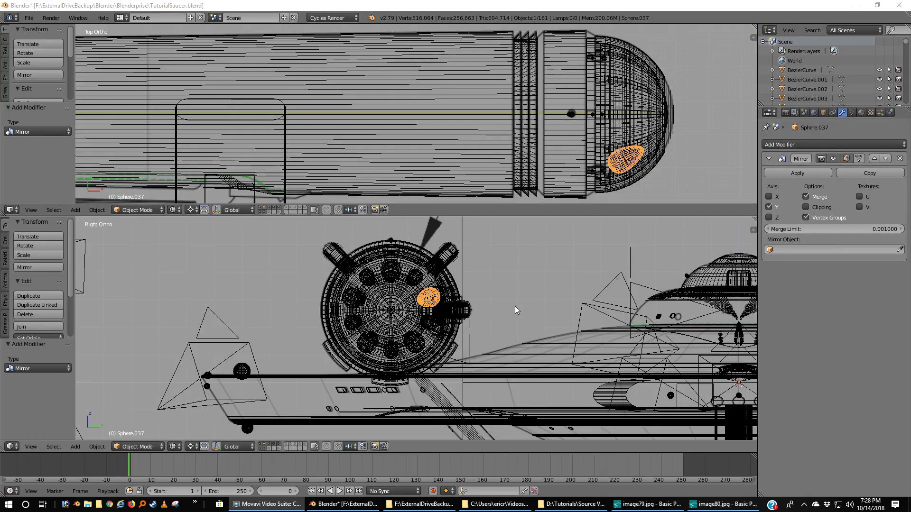
- Inspect the bulbs inside the nacelle dome from the right view to check which ones already have a Mirror modifier
{"action": "scroll", "coordinate": [482, 294], "scroll_direction": "up", "scroll_amount": 2}
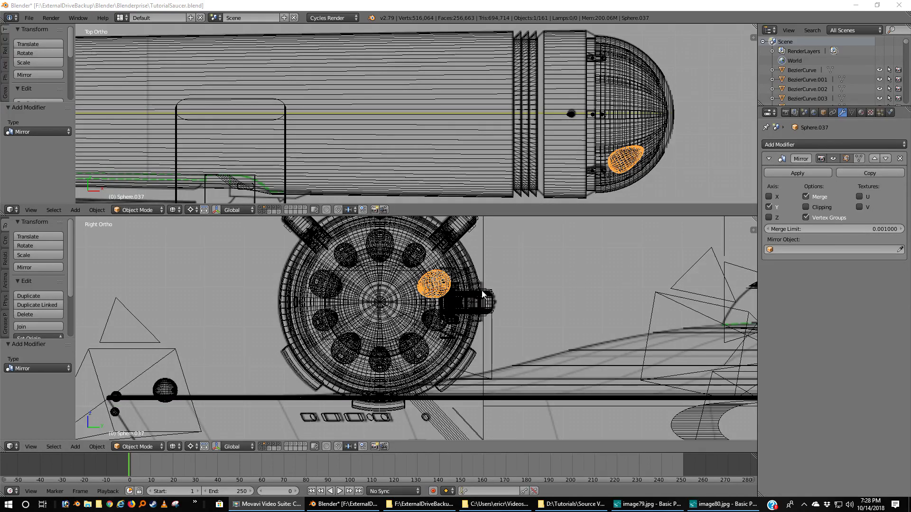
{"action": "middle_click_drag", "start_coordinate": [482, 294], "coordinate": [476, 327]}
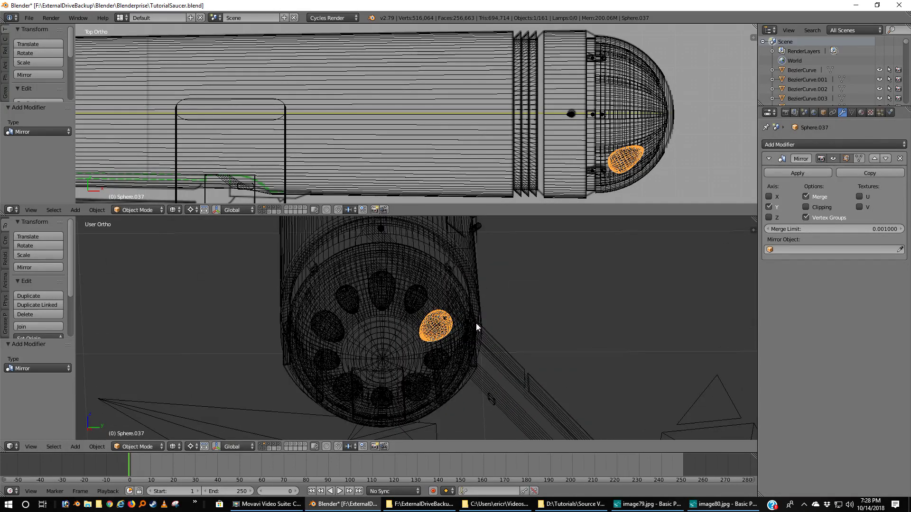
{"action": "key", "text": "KP_3"}
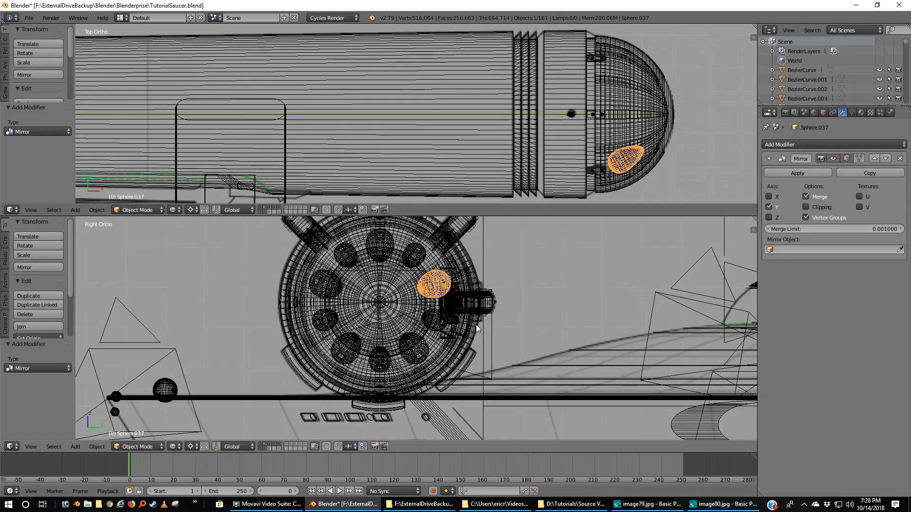
{"action": "middle_click_drag", "start_coordinate": [481, 298], "coordinate": [478, 333], "text": "shift"}
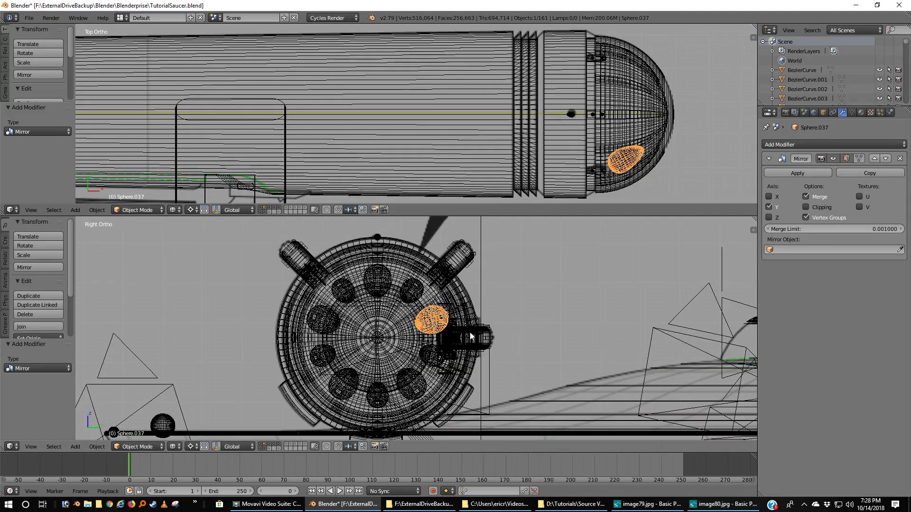
{"action": "right_click", "coordinate": [435, 359]}
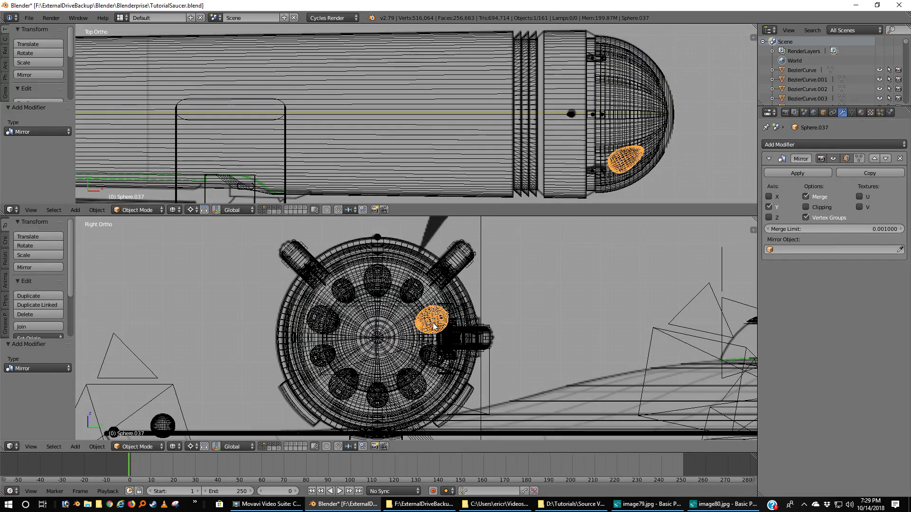
{"action": "right_click", "coordinate": [416, 287]}
{"action": "right_click", "coordinate": [414, 286]}
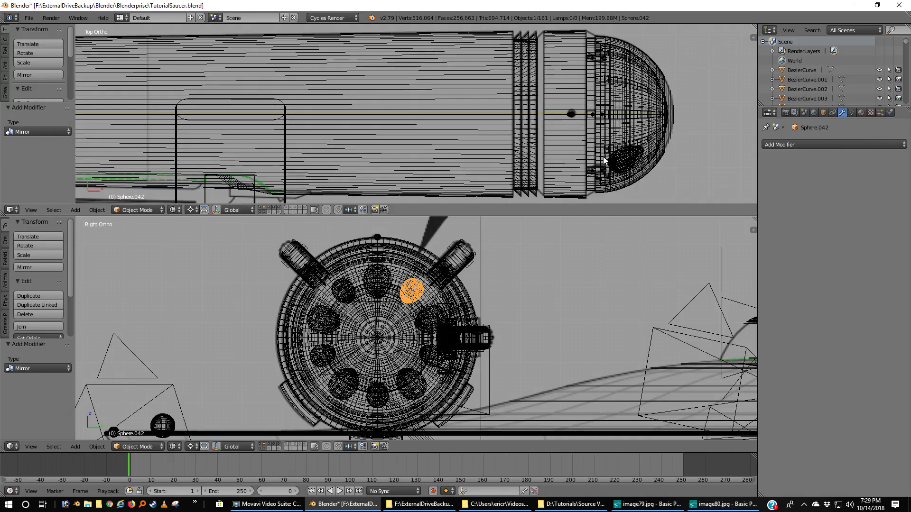
{"action": "right_click", "coordinate": [425, 356]}
{"action": "right_click", "coordinate": [426, 356]}
{"action": "right_click", "coordinate": [426, 356]}
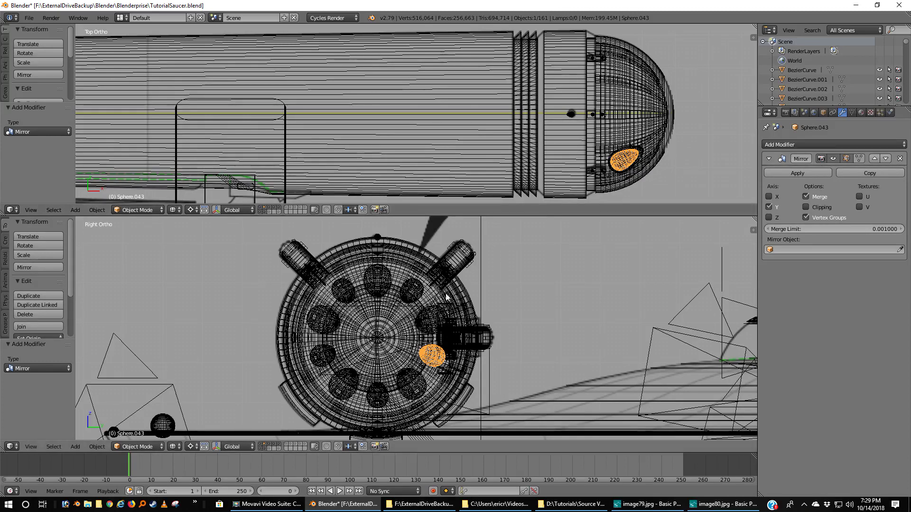
{"action": "right_click", "coordinate": [430, 322]}
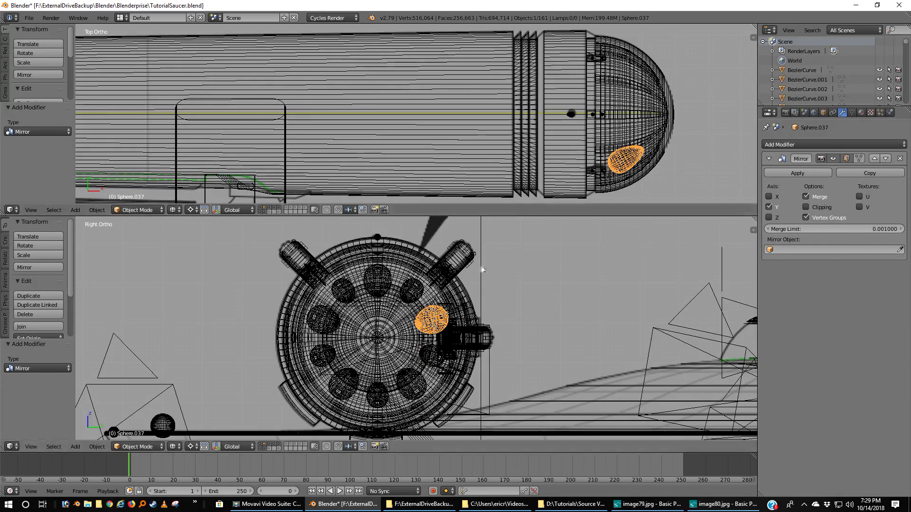
- Apply the location, rotation and scale of the dome bulb Sphere.042, between the top bulb and Sphere.037
{"action": "right_click", "coordinate": [415, 296]}
{"action": "right_click", "coordinate": [413, 294]}
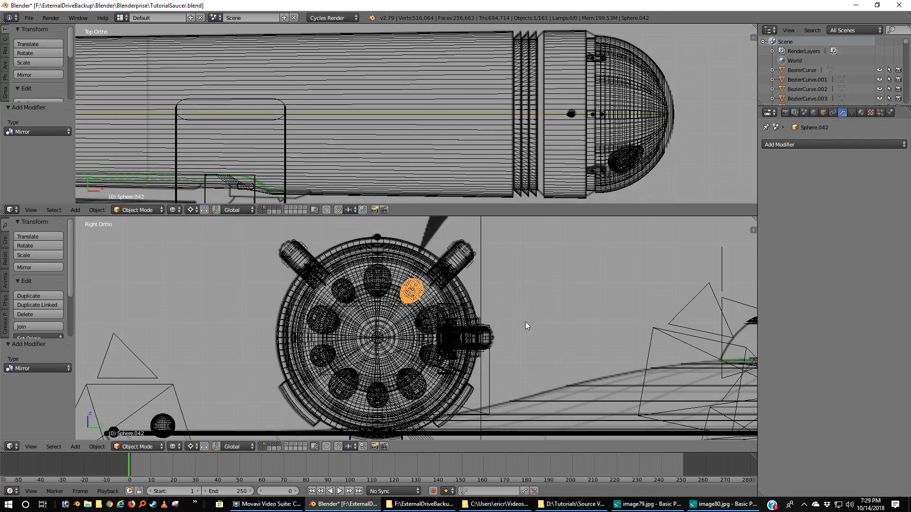
{"action": "key", "text": "ctrl+a"}
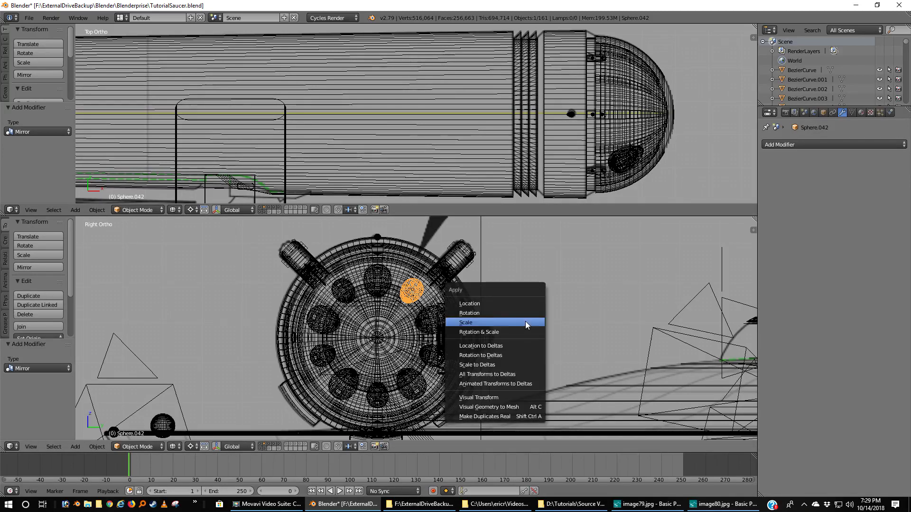
{"action": "left_click", "coordinate": [491, 304]}
{"action": "key", "text": "ctrl+a"}
{"action": "left_click", "coordinate": [483, 314]}
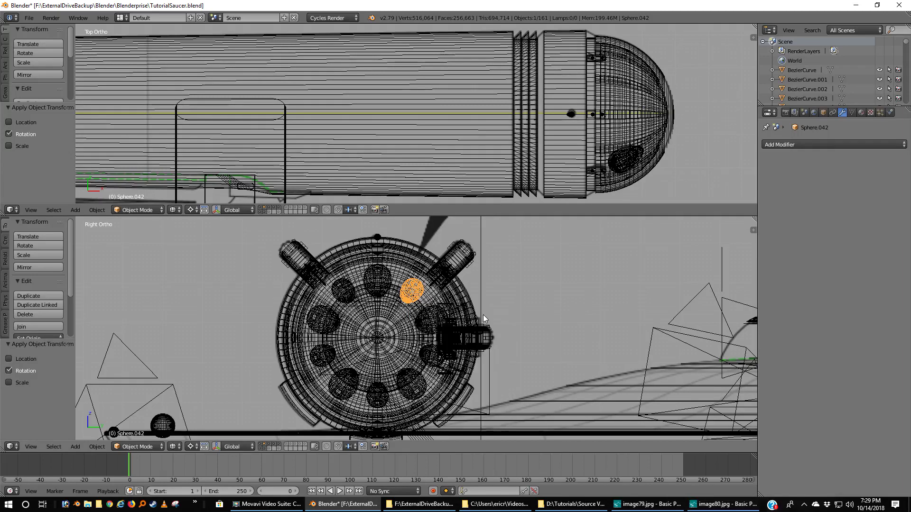
{"action": "key", "text": "ctrl+a"}
{"action": "left_click", "coordinate": [475, 323]}
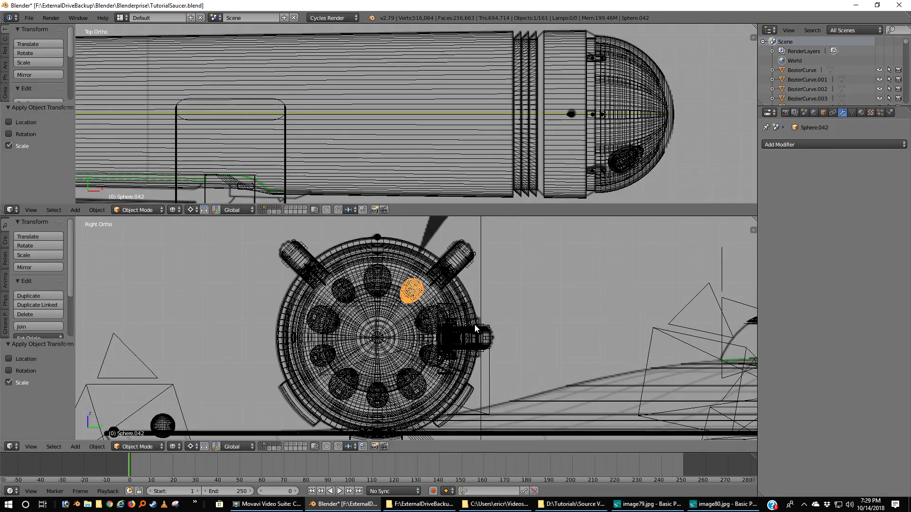
- Set Sphere.042's origin to the 3D cursor and add a Mirror modifier on the Y axis instead of X
{"action": "key", "text": "ctrl+shift+alt+c"}
{"action": "left_click", "coordinate": [475, 323]}
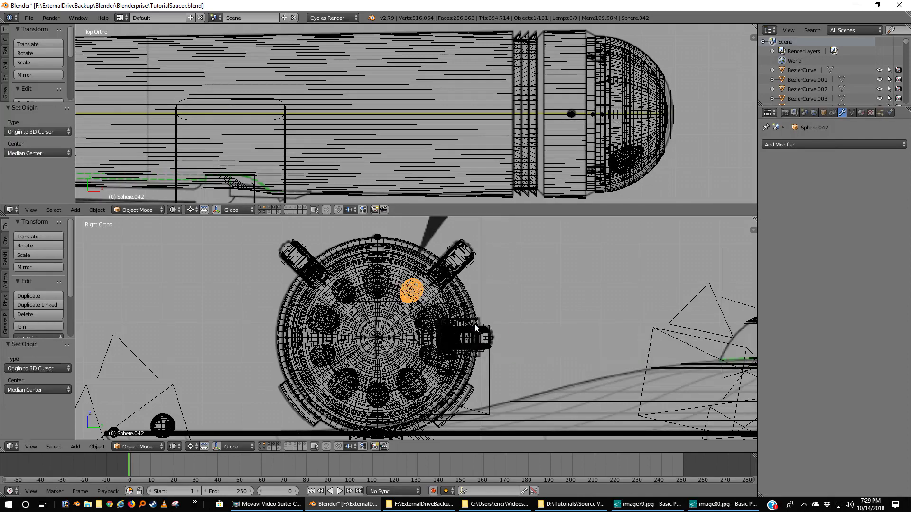
{"action": "left_click", "coordinate": [820, 145]}
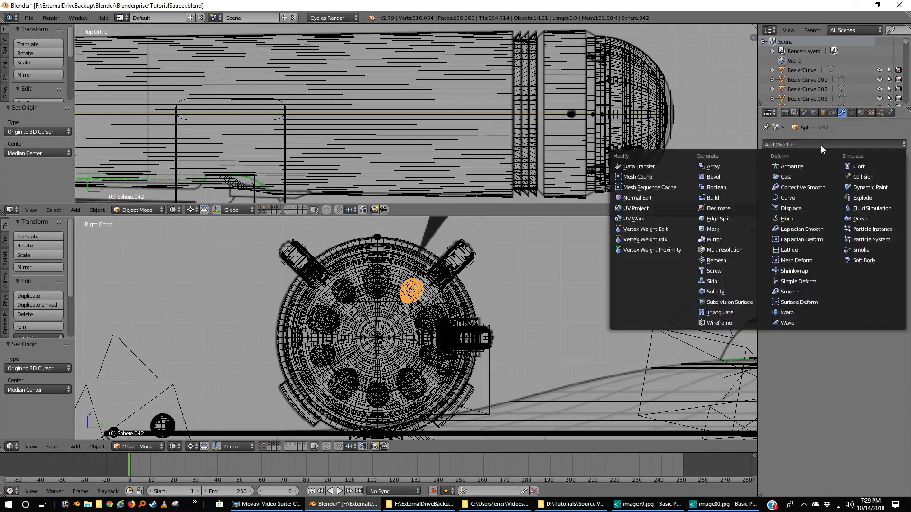
{"action": "left_click", "coordinate": [713, 240]}
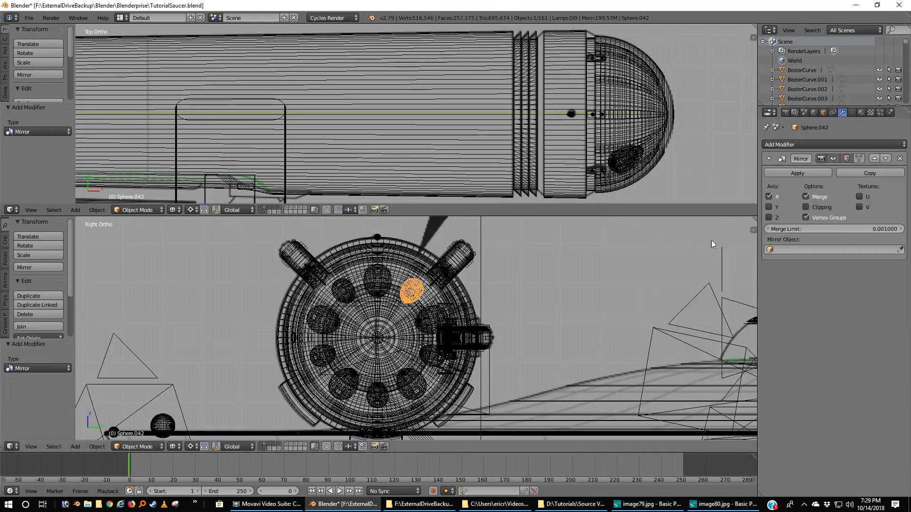
{"action": "left_click", "coordinate": [769, 196]}
{"action": "left_click", "coordinate": [769, 207]}
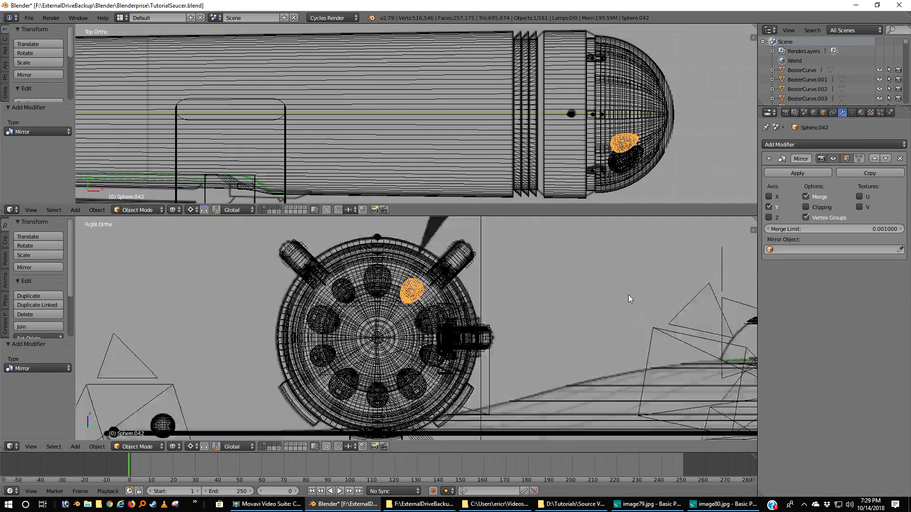
{"action": "scroll", "coordinate": [627, 294], "scroll_direction": "down", "scroll_amount": 8}
{"action": "scroll", "coordinate": [627, 293], "scroll_direction": "up", "scroll_amount": 8}
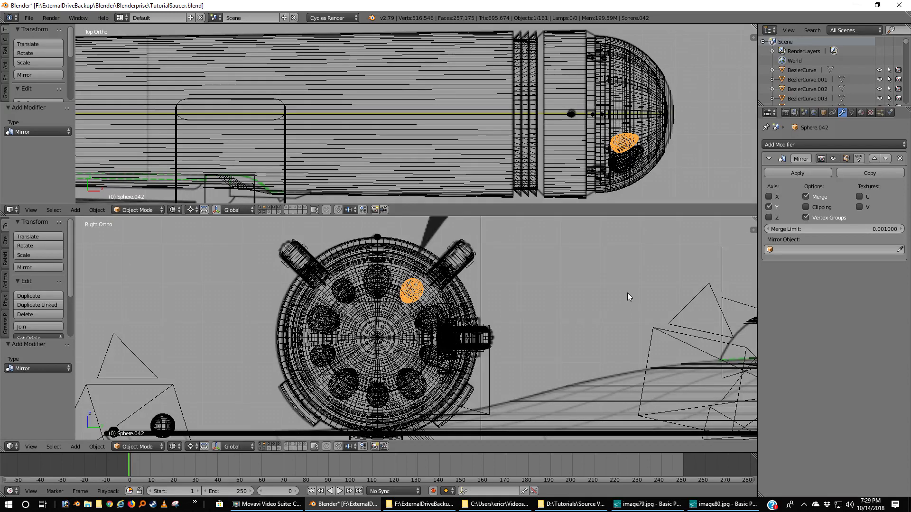
{"action": "middle_click_drag", "start_coordinate": [513, 365], "coordinate": [523, 345], "text": "shift"}
{"action": "scroll", "coordinate": [523, 345], "scroll_direction": "down", "scroll_amount": 1}
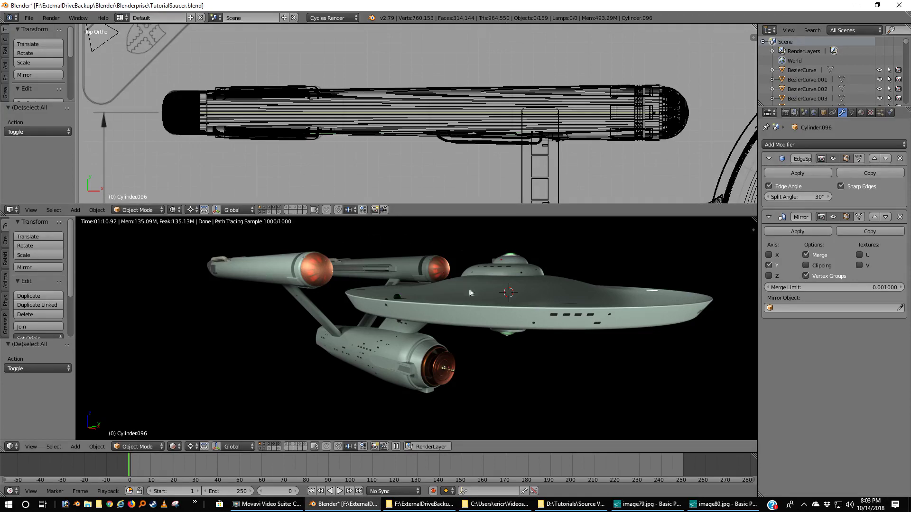
{"action": "scroll", "coordinate": [497, 144], "scroll_direction": "down", "scroll_amount": 4}
{"action": "scroll", "coordinate": [497, 144], "scroll_direction": "up", "scroll_amount": 4}
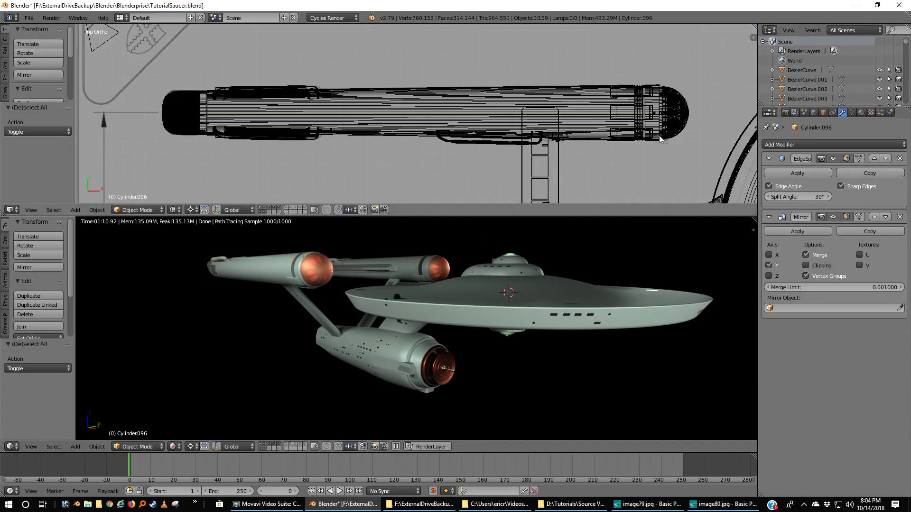
- Join the two 3D views into one large viewport, keeping the wireframe top view of the ship
{"action": "right_click", "coordinate": [542, 215]}
{"action": "left_click", "coordinate": [535, 226]}
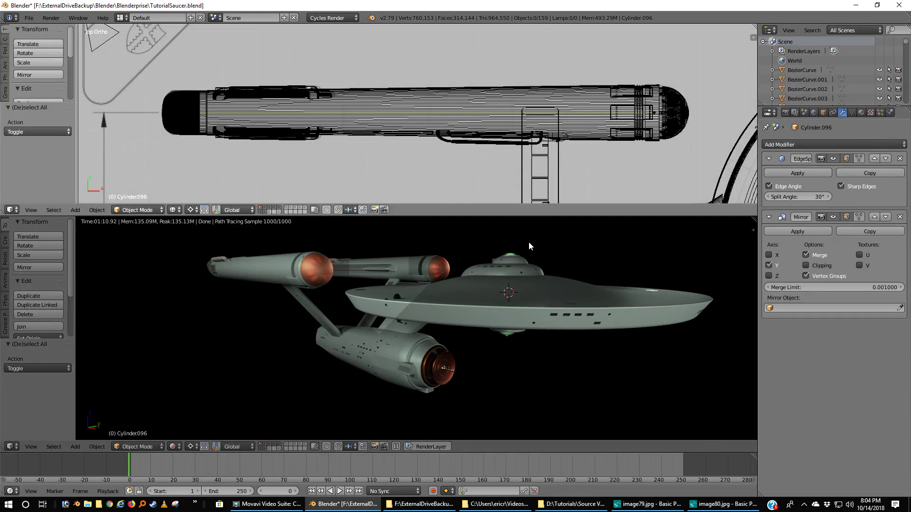
{"action": "left_click", "coordinate": [529, 247]}
{"action": "scroll", "coordinate": [522, 265], "scroll_direction": "down", "scroll_amount": 3}
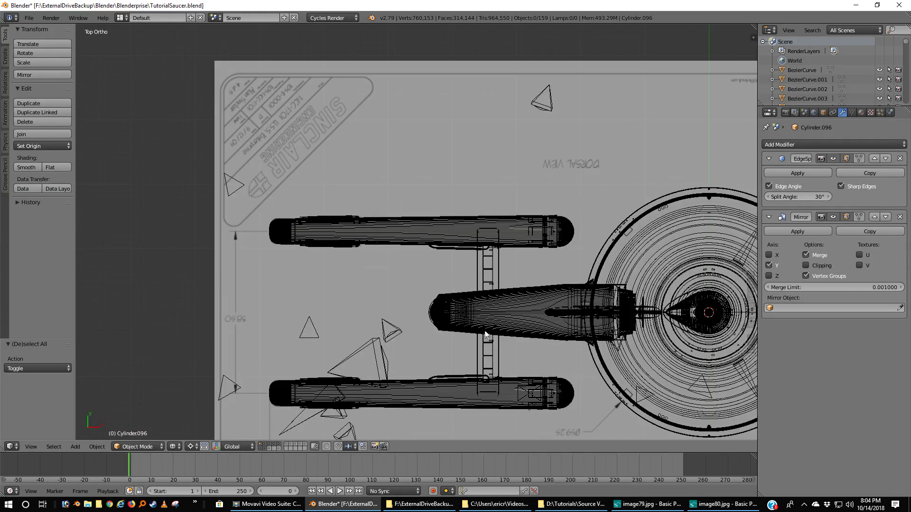
- Apply the Mirror modifier of the small green light atop the nacelle's dome end and duplicate the light object in place
{"action": "middle_click_drag", "start_coordinate": [486, 330], "coordinate": [443, 247]}
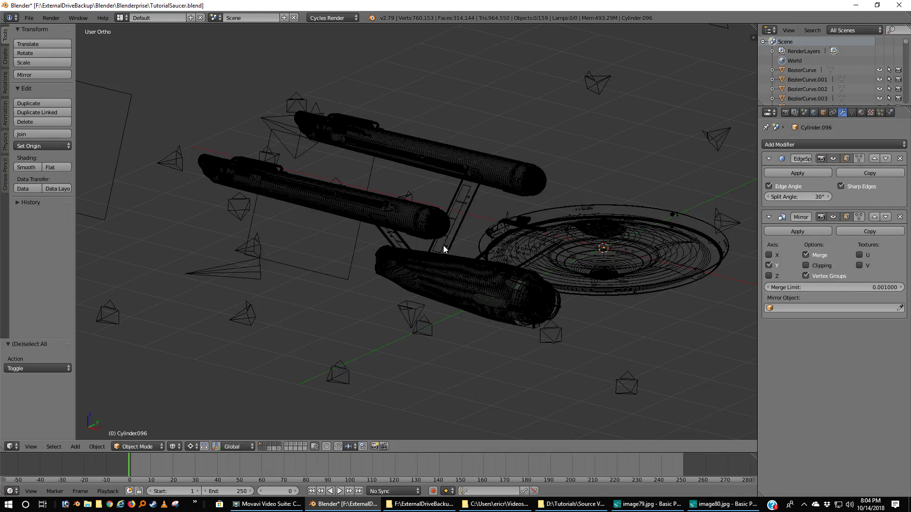
{"action": "key", "text": "z"}
{"action": "scroll", "coordinate": [421, 249], "scroll_direction": "up", "scroll_amount": 5}
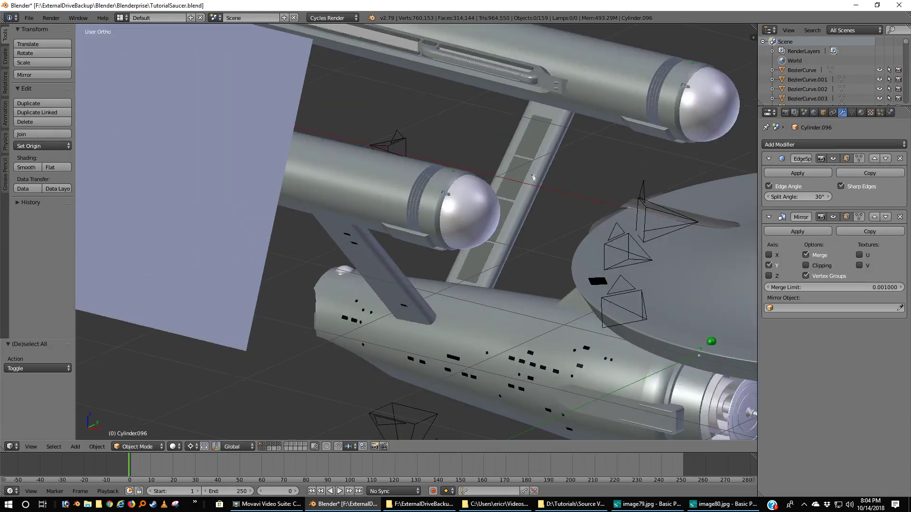
{"action": "scroll", "coordinate": [545, 166], "scroll_direction": "up", "scroll_amount": 4}
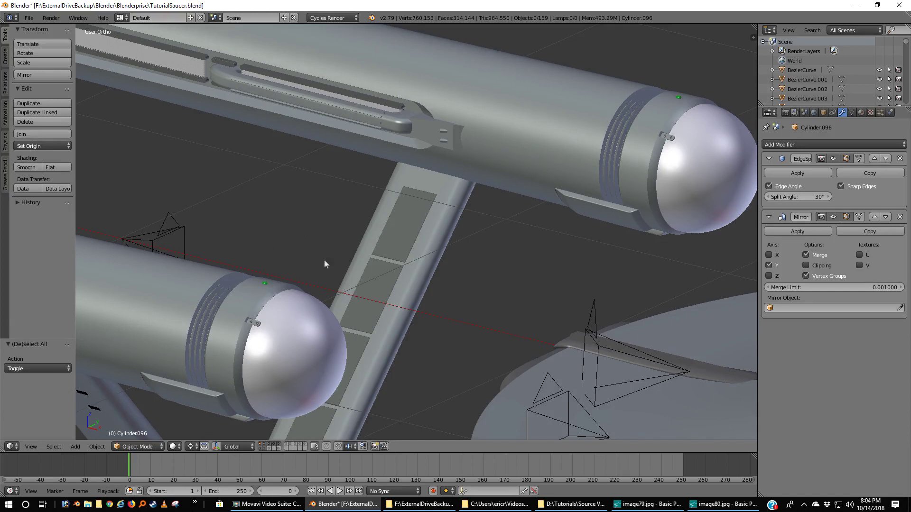
{"action": "right_click", "coordinate": [264, 286]}
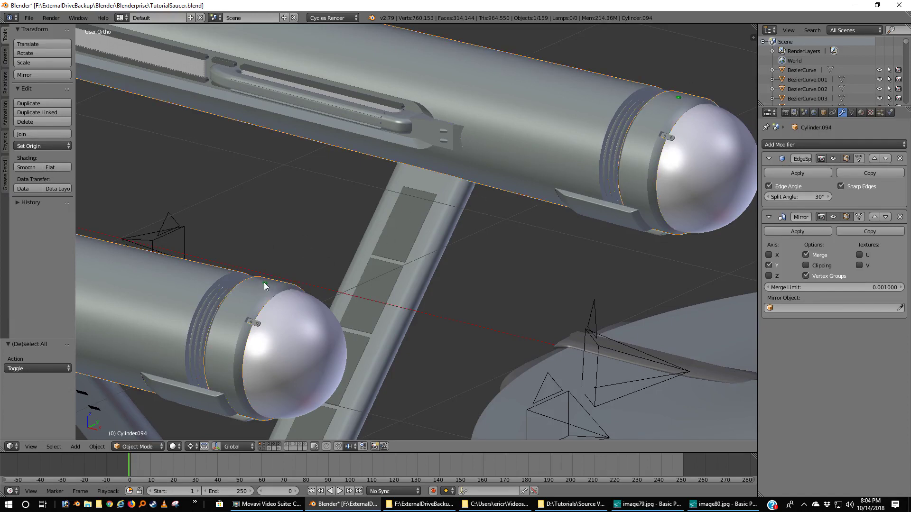
{"action": "right_click", "coordinate": [264, 283]}
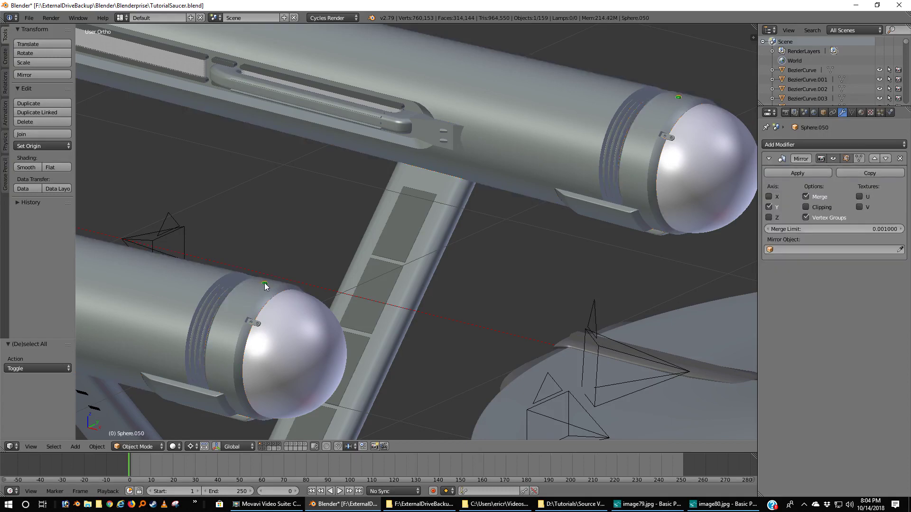
{"action": "left_click", "coordinate": [809, 172]}
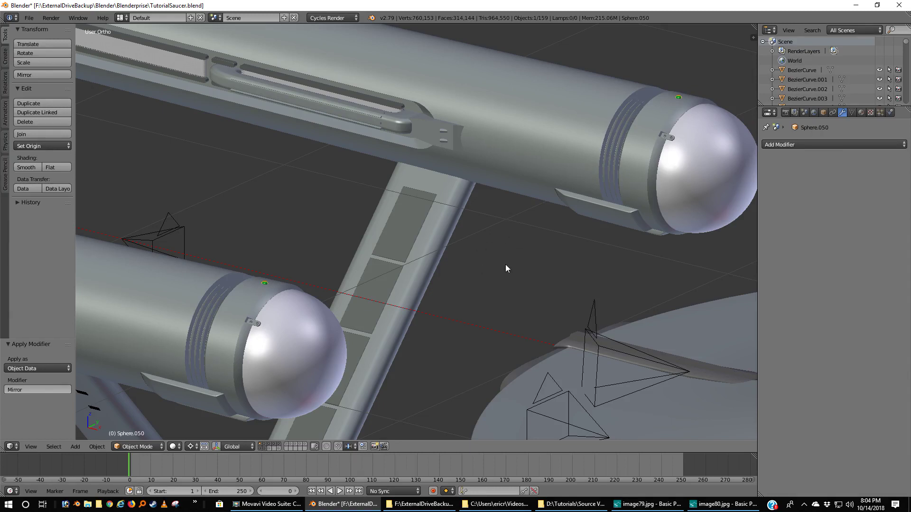
{"action": "key", "text": "shift+d"}
{"action": "key", "text": "Escape"}
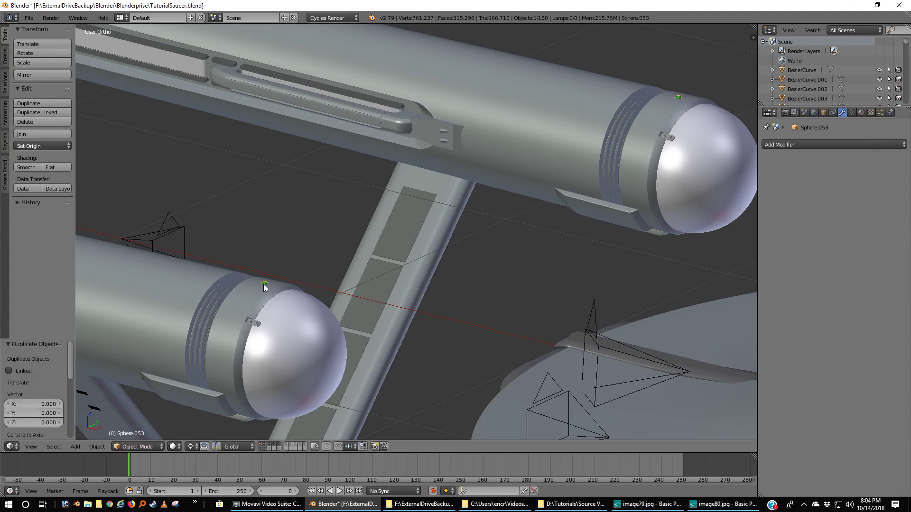
- Delete the near nacelle's sphere vertices from the duplicated light mesh, leaving only the far nacelle's light in it
{"action": "key", "text": "z"}
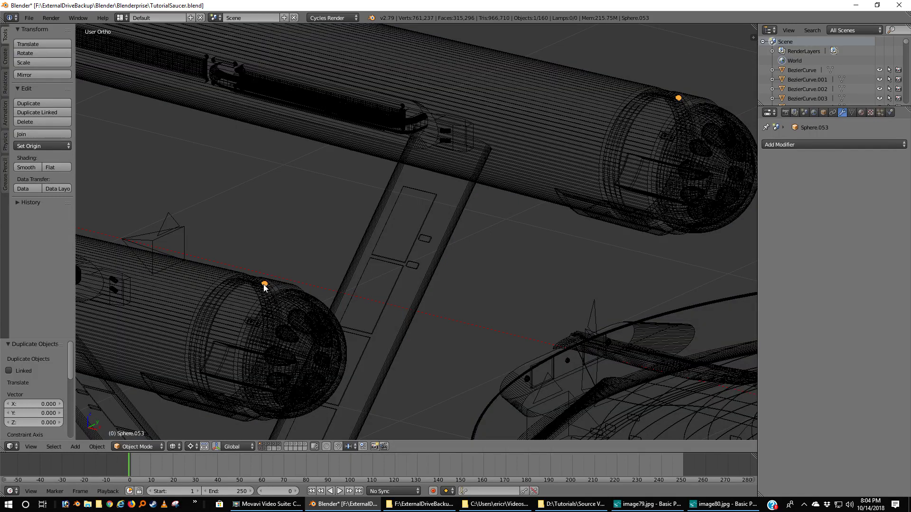
{"action": "key", "text": "Tab"}
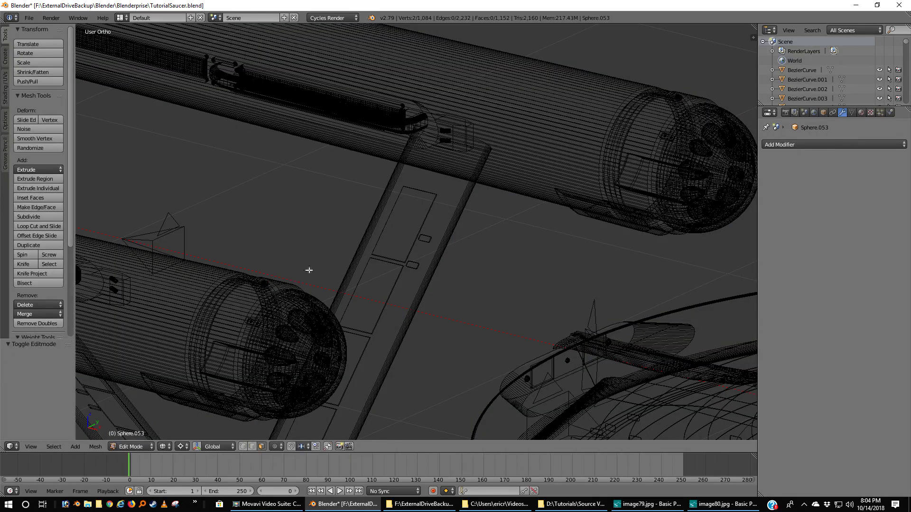
{"action": "key", "text": "a"}
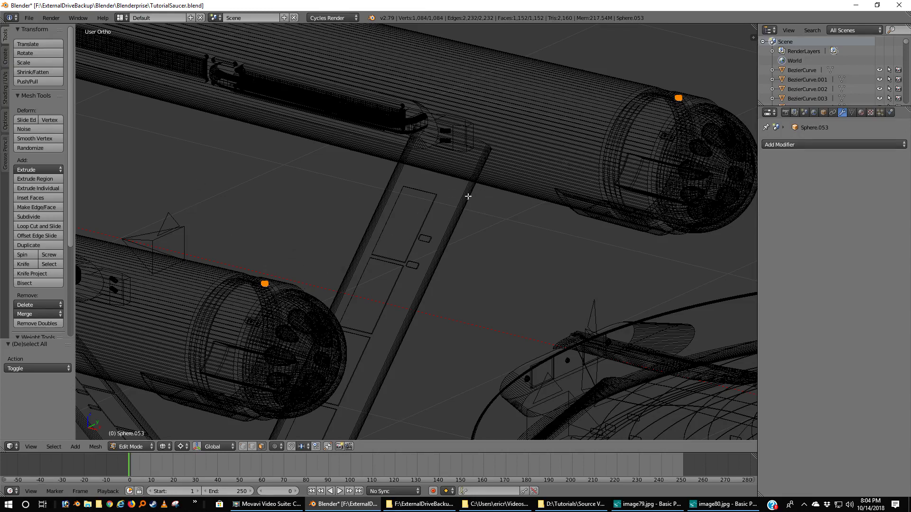
{"action": "key", "text": "a"}
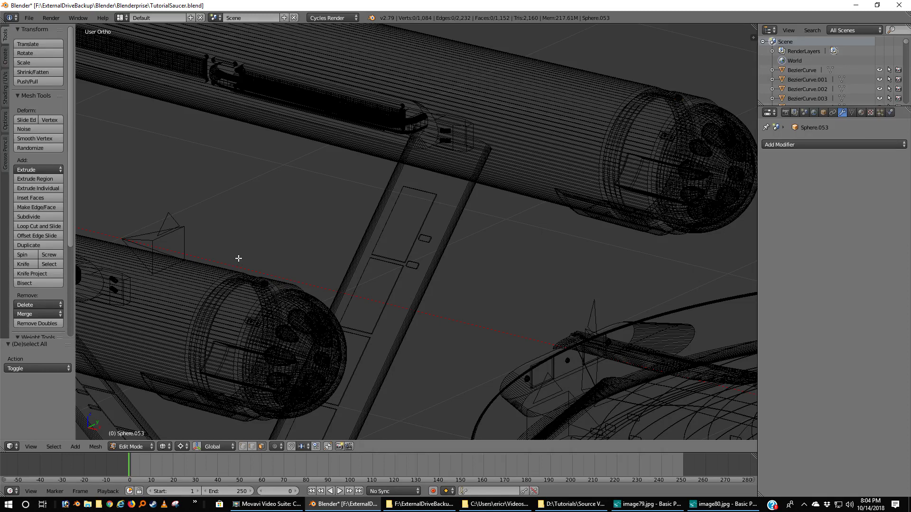
{"action": "key", "text": "b"}
{"action": "left_click_drag", "start_coordinate": [238, 259], "coordinate": [314, 335]}
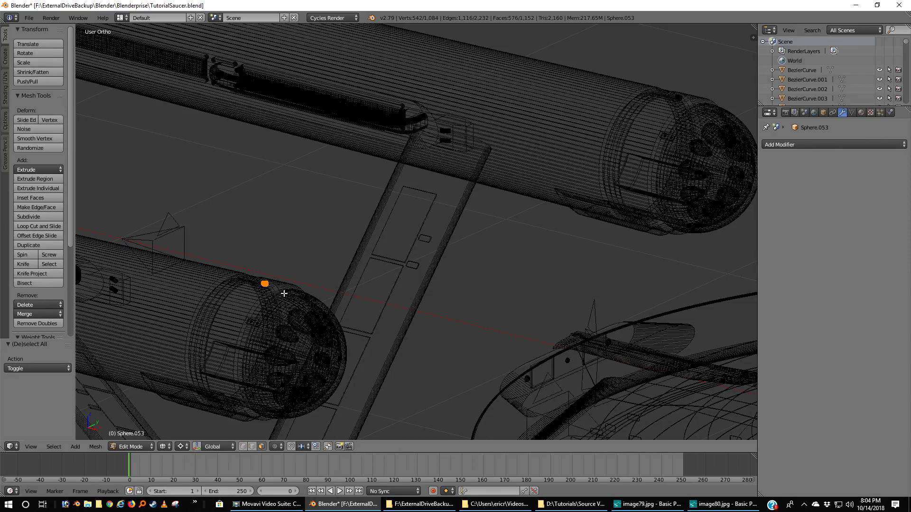
{"action": "key", "text": "x"}
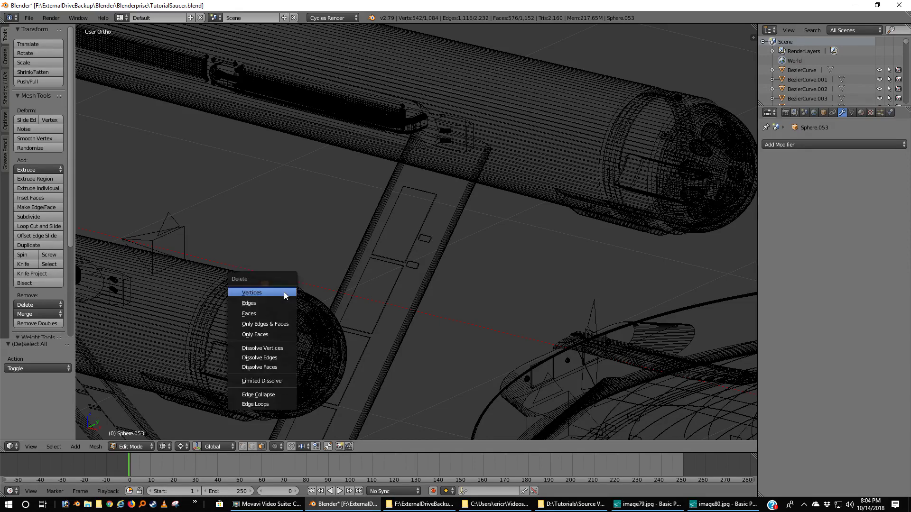
{"action": "left_click", "coordinate": [285, 295]}
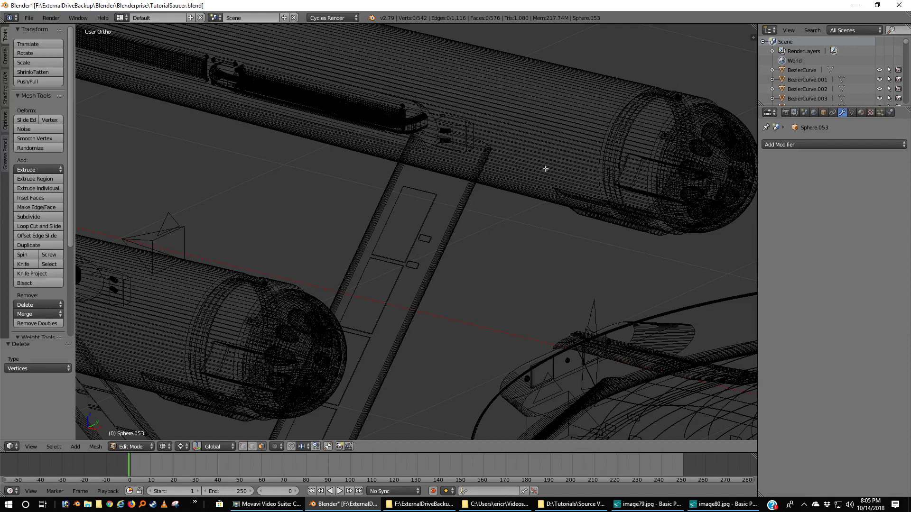
{"action": "key", "text": "Tab"}
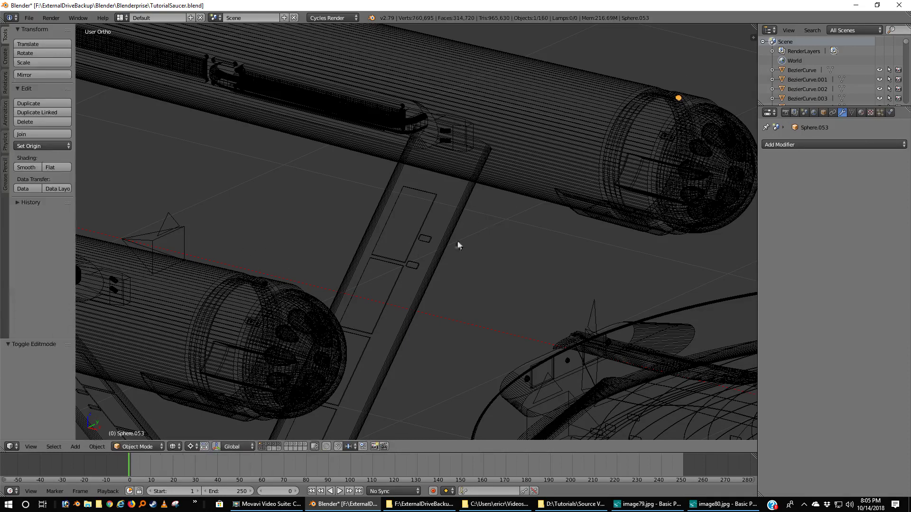
{"action": "key", "text": "z"}
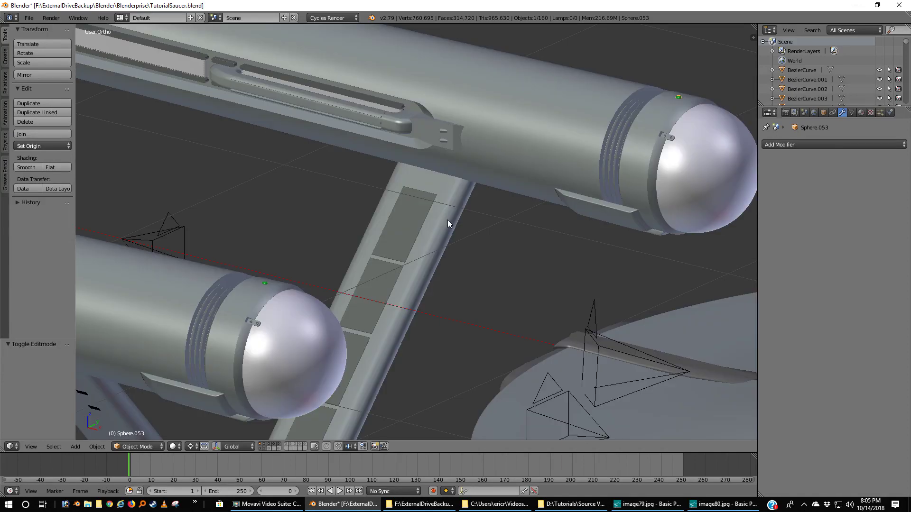
- Delete the far nacelle's sphere vertices from the original light mesh Sphere.050, leaving only the near nacelle's light in it
{"action": "right_click", "coordinate": [265, 282]}
{"action": "right_click", "coordinate": [262, 283]}
{"action": "key", "text": "Tab"}
{"action": "key", "text": "z"}
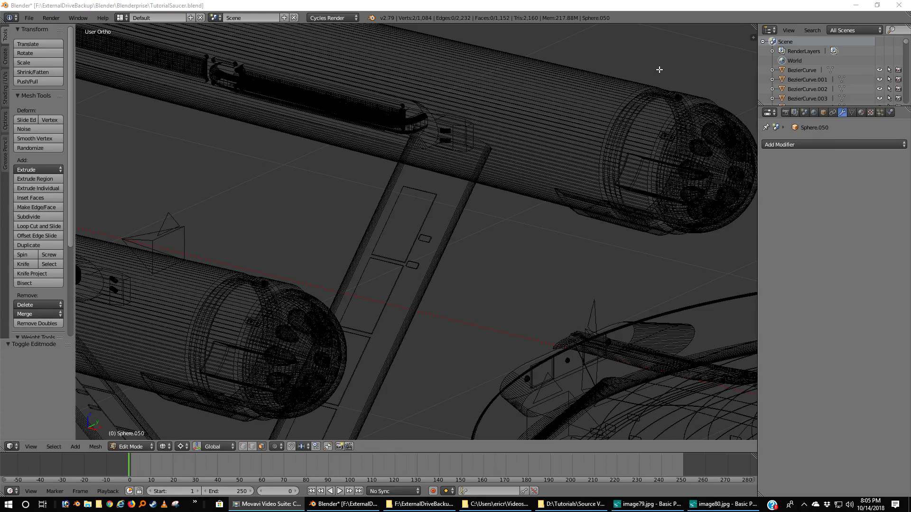
{"action": "left_click", "coordinate": [612, 3]}
{"action": "key", "text": "a"}
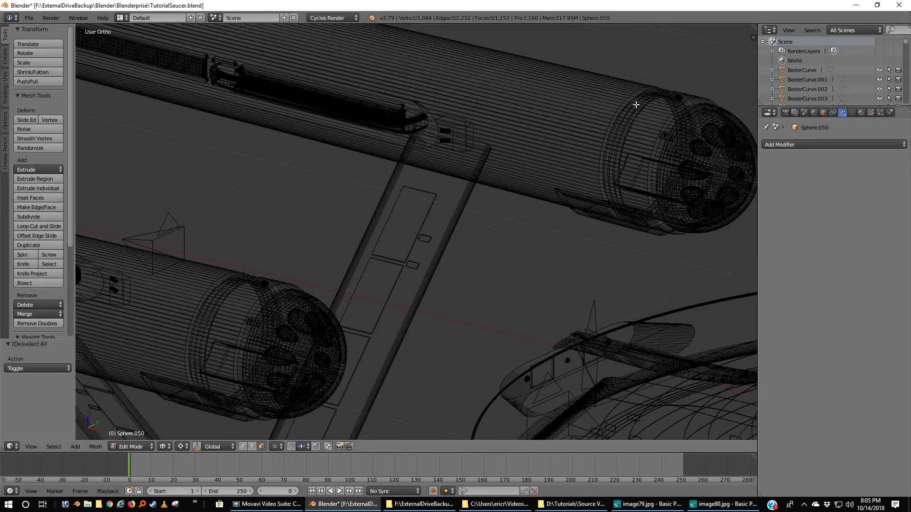
{"action": "key", "text": "a"}
{"action": "key", "text": "a"}
{"action": "key", "text": "b"}
{"action": "left_click_drag", "start_coordinate": [643, 74], "coordinate": [722, 170]}
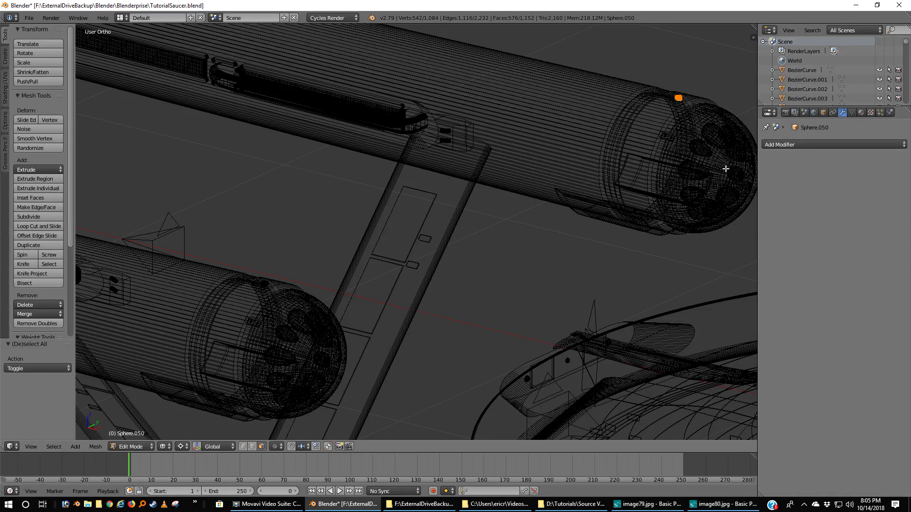
{"action": "key", "text": "x"}
{"action": "left_click", "coordinate": [451, 247]}
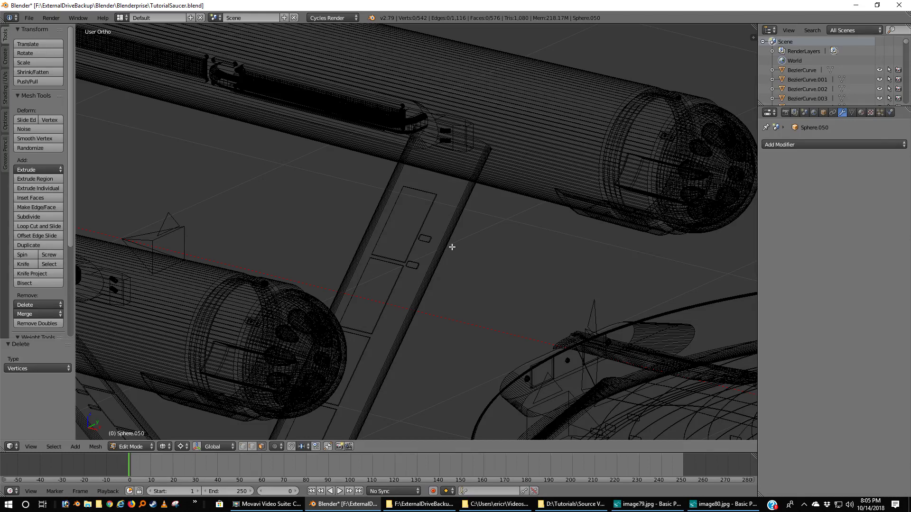
{"action": "key", "text": "Tab"}
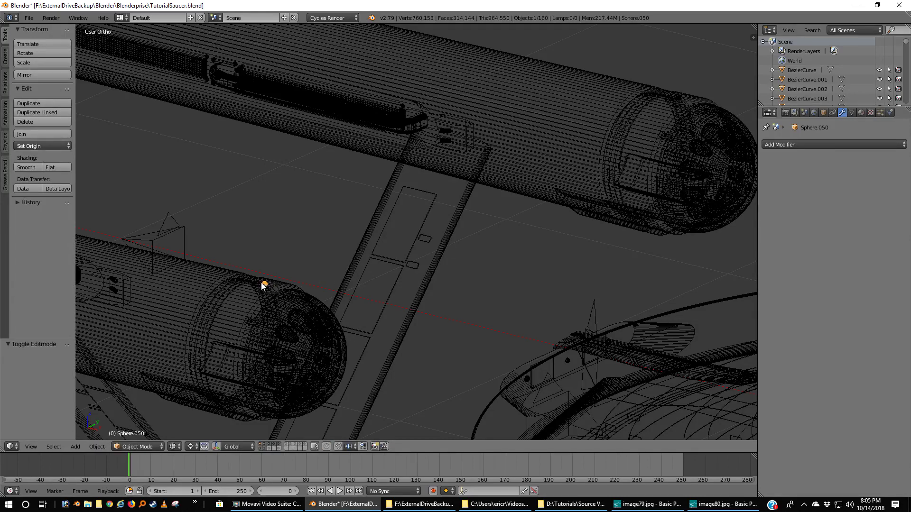
- Replace the GreenGlass material on the far nacelle's small top light with the existing RedGlass material
{"action": "right_click", "coordinate": [679, 98]}
{"action": "right_click", "coordinate": [679, 100]}
{"action": "right_click", "coordinate": [679, 100]}
{"action": "right_click", "coordinate": [679, 100]}
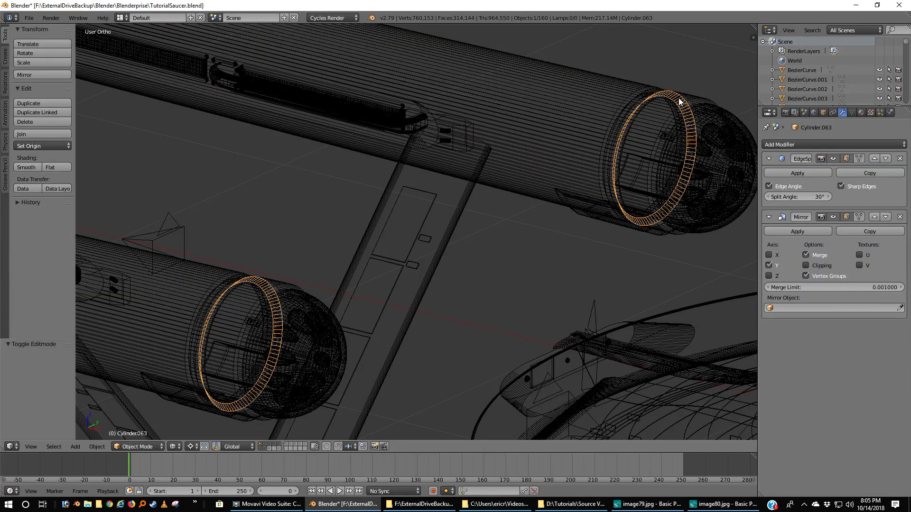
{"action": "key", "text": "z"}
{"action": "right_click", "coordinate": [679, 99]}
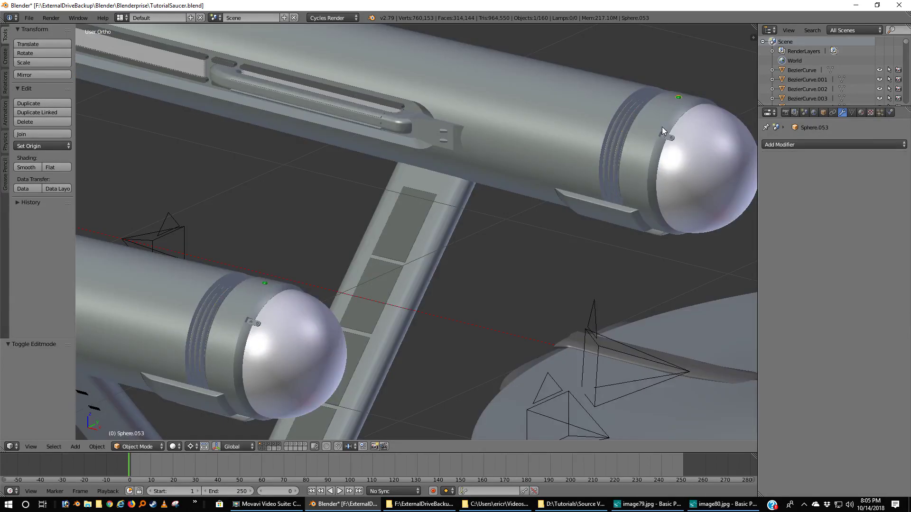
{"action": "key", "text": "z"}
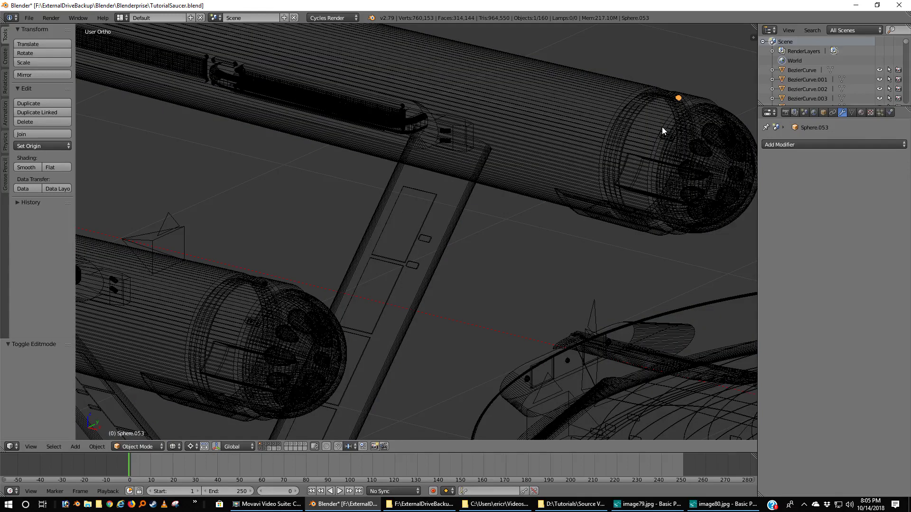
{"action": "left_click", "coordinate": [862, 113]}
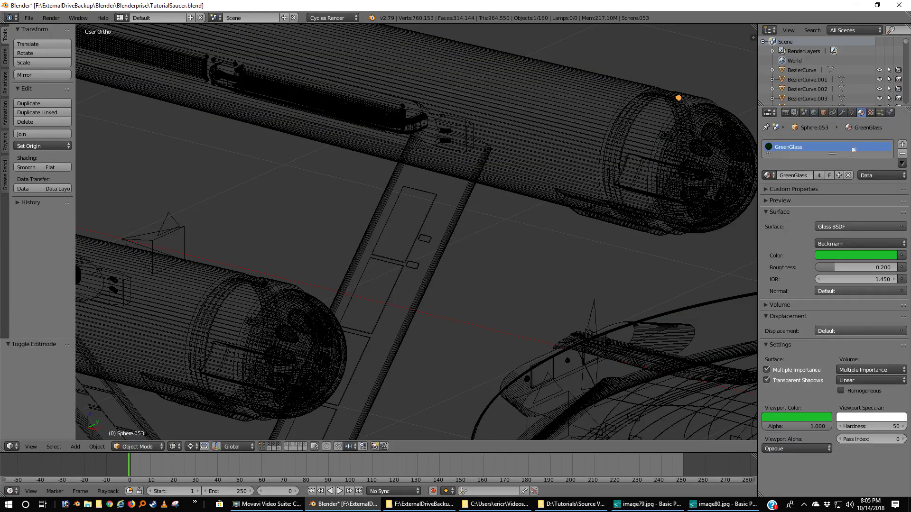
{"action": "left_click", "coordinate": [903, 154]}
{"action": "left_click", "coordinate": [767, 176]}
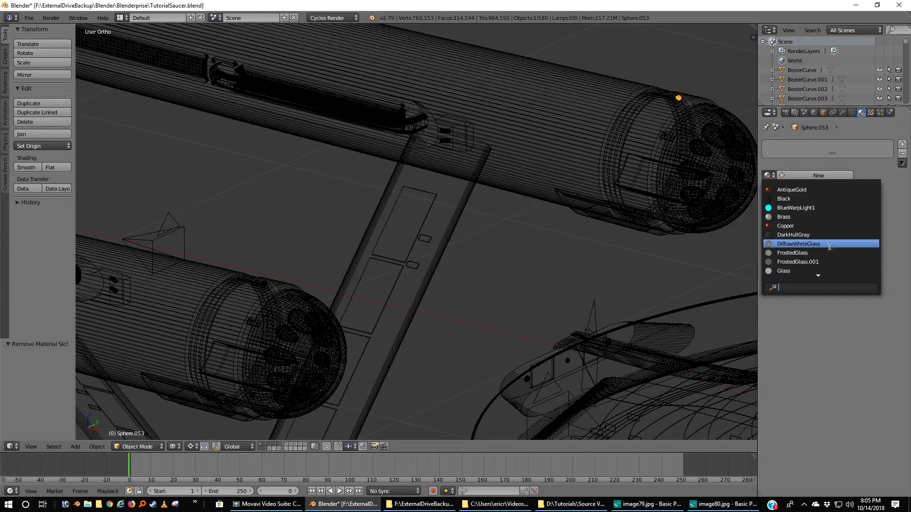
{"action": "scroll", "coordinate": [826, 249], "scroll_direction": "down", "scroll_amount": 10}
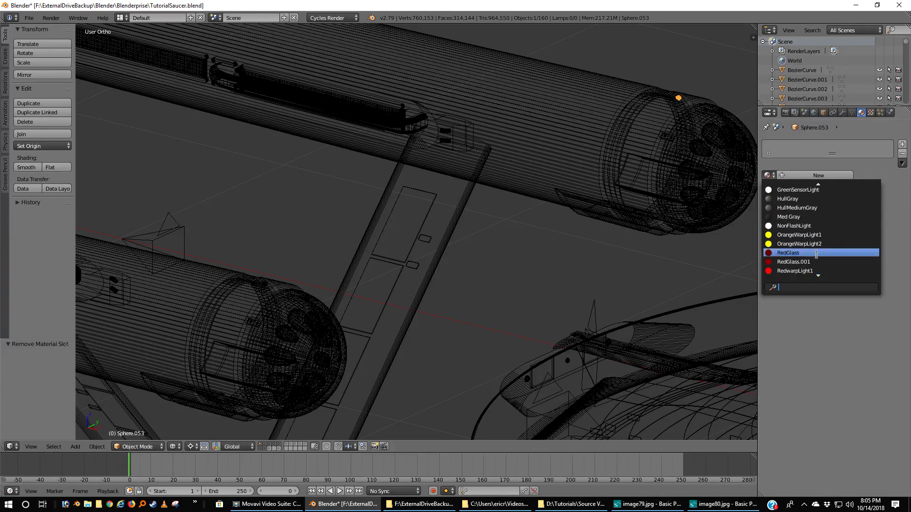
{"action": "left_click", "coordinate": [816, 256]}
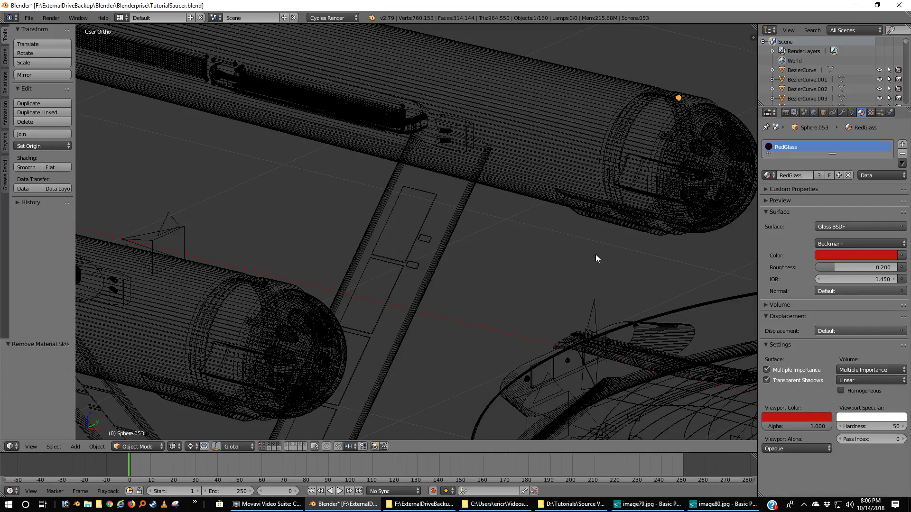
{"action": "key", "text": "z"}
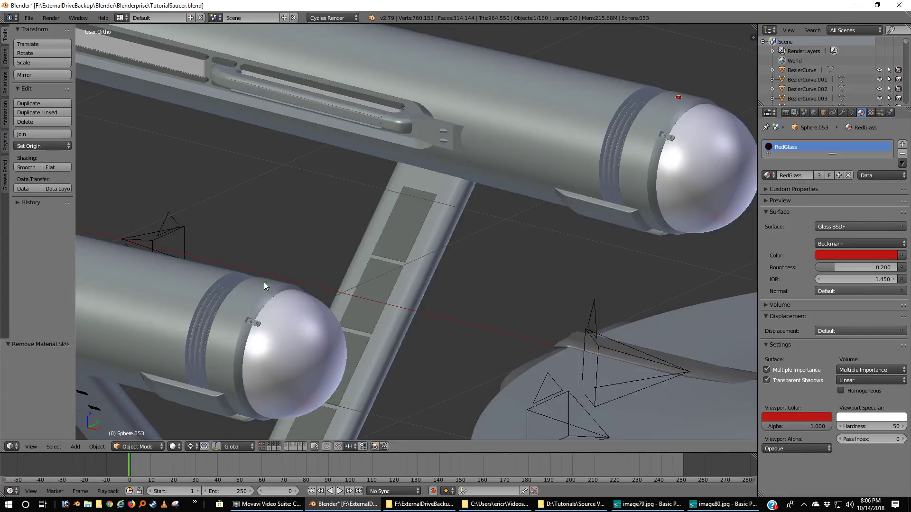
- Examine the red and green nacelle lights from the front and rear of the ship, switching to a perspective view
{"action": "scroll", "coordinate": [265, 282], "scroll_direction": "down", "scroll_amount": 5}
{"action": "scroll", "coordinate": [266, 280], "scroll_direction": "up", "scroll_amount": 5}
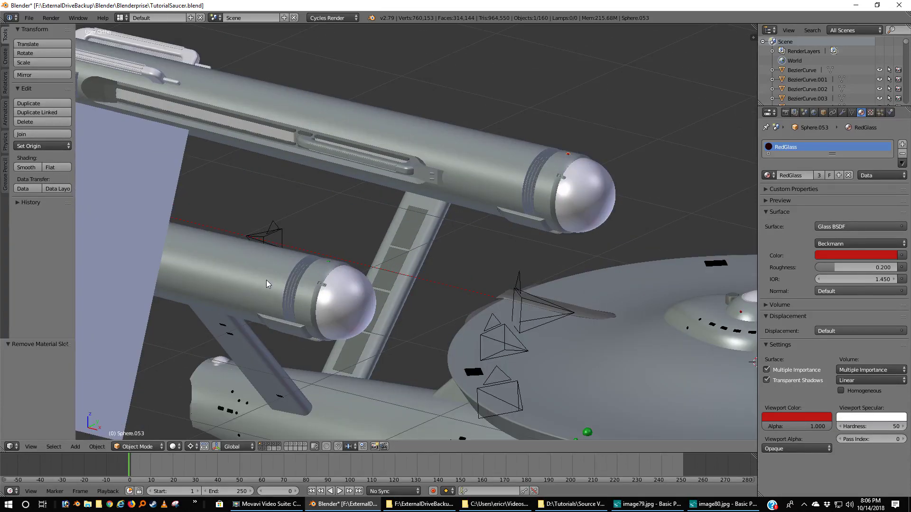
{"action": "middle_click_drag", "start_coordinate": [563, 297], "coordinate": [508, 292]}
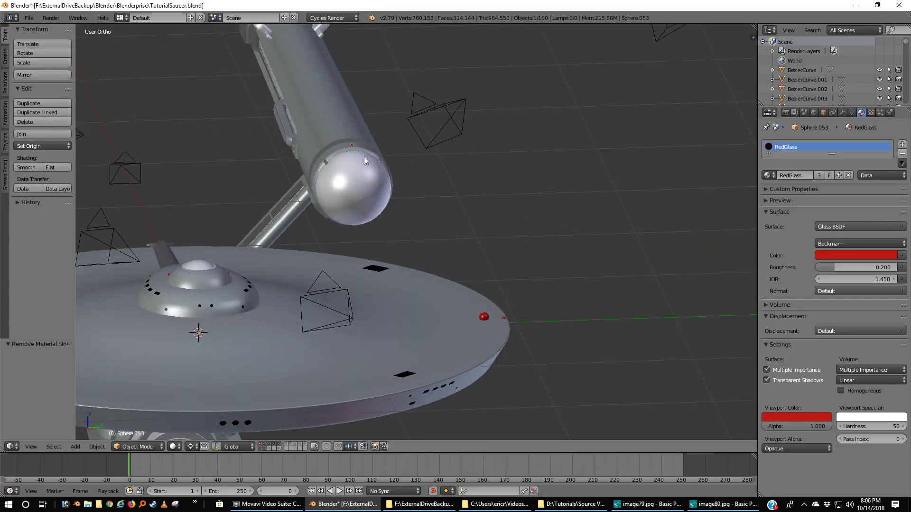
{"action": "middle_click_drag", "start_coordinate": [358, 306], "coordinate": [386, 309]}
{"action": "scroll", "coordinate": [356, 293], "scroll_direction": "down", "scroll_amount": 1}
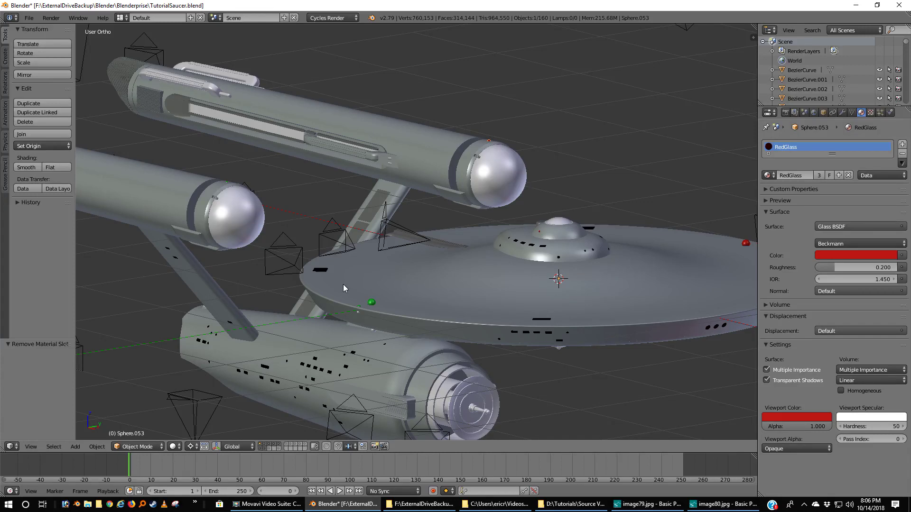
{"action": "key", "text": "KP_5"}
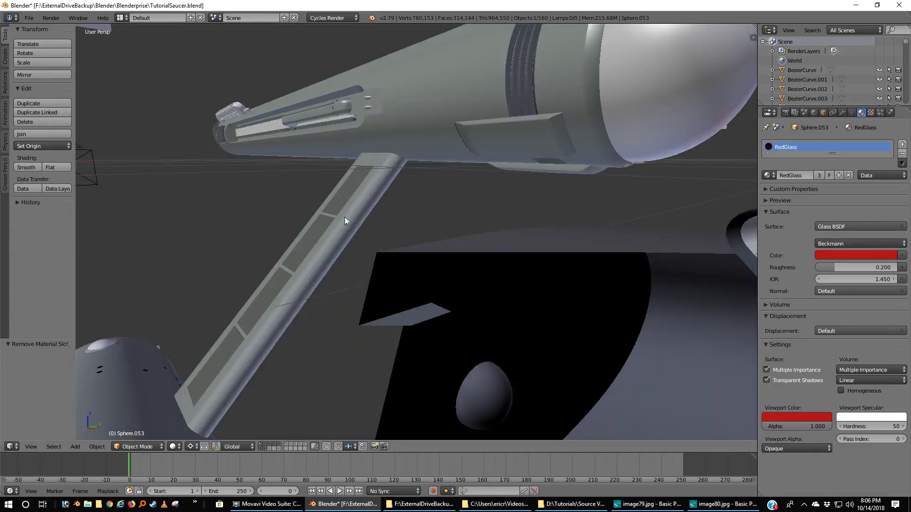
{"action": "scroll", "coordinate": [345, 218], "scroll_direction": "down", "scroll_amount": 6}
{"action": "mouse_move", "coordinate": [341, 254]}
{"action": "middle_mouse_down"}
{"action": "mouse_move", "coordinate": [344, 240]}
{"action": "mouse_move", "coordinate": [334, 242]}
{"action": "middle_mouse_up"}
{"action": "scroll", "coordinate": [331, 239], "scroll_direction": "up", "scroll_amount": 5}
{"action": "scroll", "coordinate": [331, 238], "scroll_direction": "down", "scroll_amount": 2}
{"action": "middle_click_drag", "start_coordinate": [440, 219], "coordinate": [578, 282]}
{"action": "scroll", "coordinate": [612, 281], "scroll_direction": "up", "scroll_amount": 4}
{"action": "scroll", "coordinate": [588, 277], "scroll_direction": "up", "scroll_amount": 1}
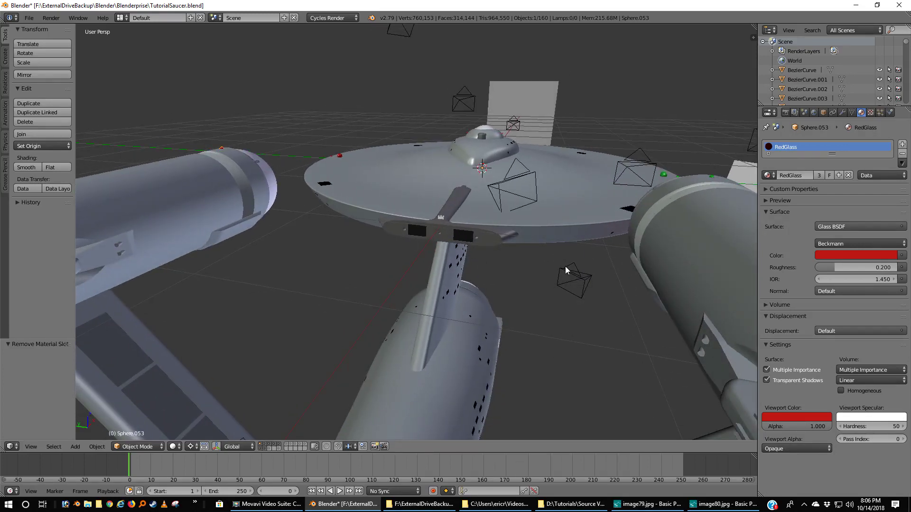
{"action": "middle_click_drag", "start_coordinate": [627, 272], "coordinate": [597, 270]}
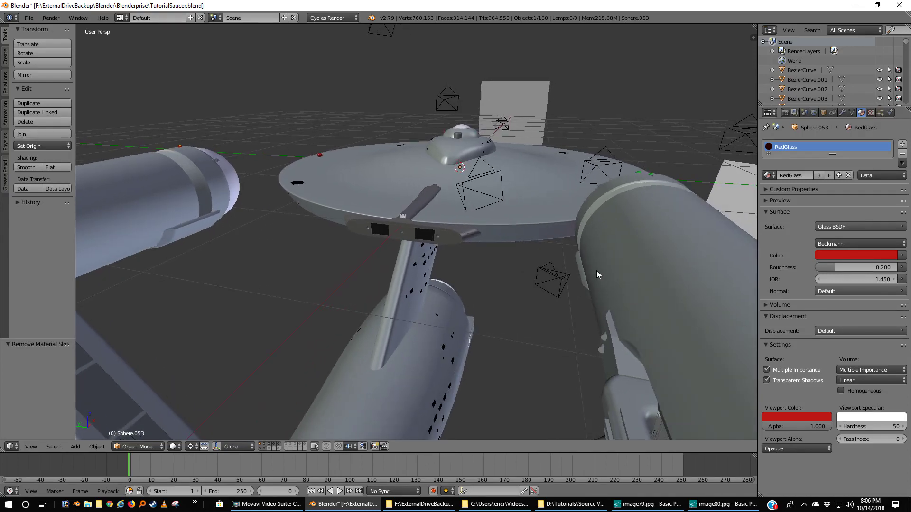
- Preview the ship in Rendered viewport shading, looking over the saucer toward both nacelle domes
{"action": "left_click", "coordinate": [175, 446]}
{"action": "left_click", "coordinate": [182, 384]}
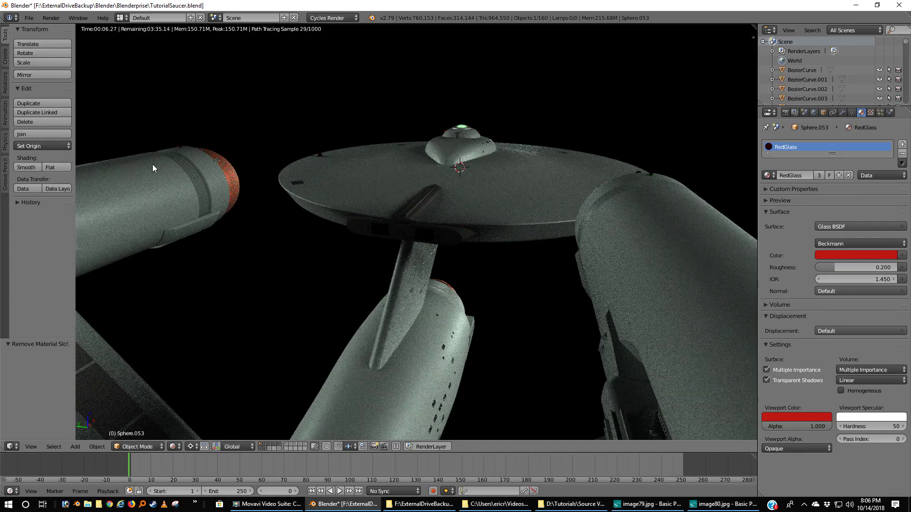
{"action": "scroll", "coordinate": [429, 224], "scroll_direction": "down", "scroll_amount": 5}
{"action": "middle_click_drag", "start_coordinate": [428, 224], "coordinate": [340, 252]}
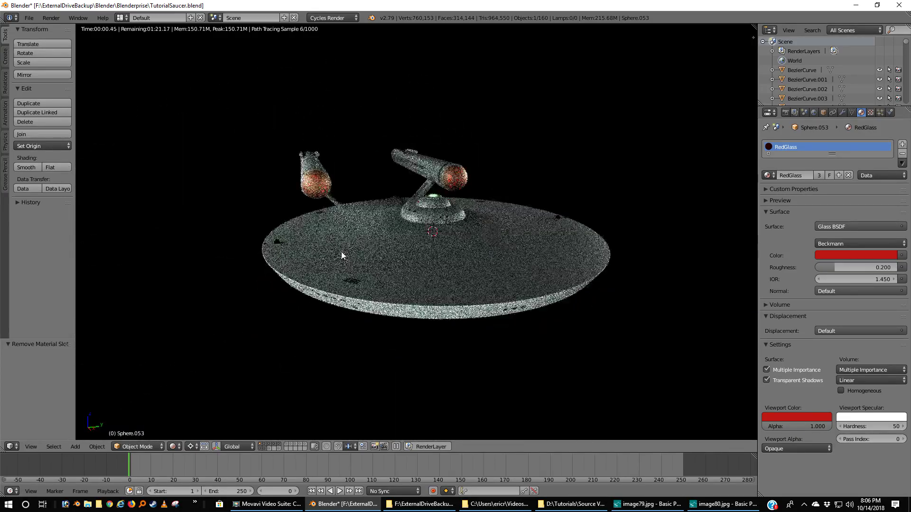
{"action": "scroll", "coordinate": [328, 240], "scroll_direction": "up", "scroll_amount": 5}
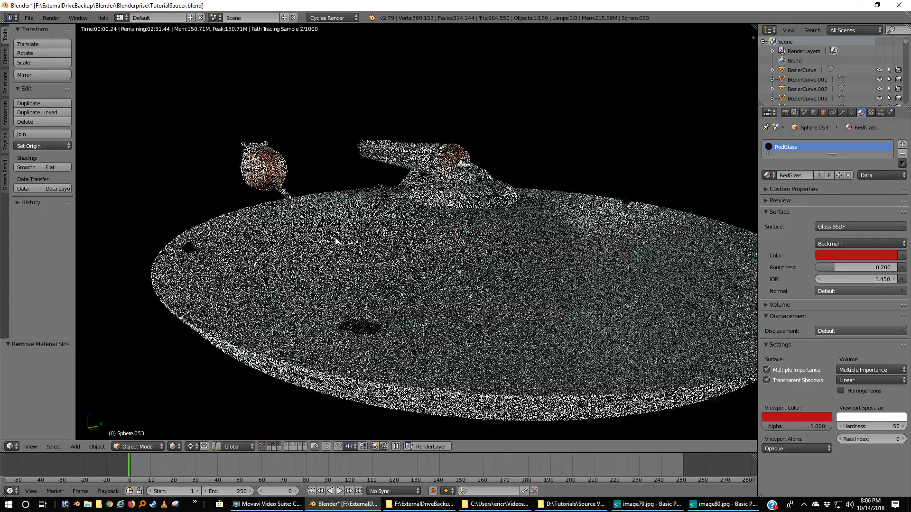
{"action": "middle_click_drag", "start_coordinate": [335, 237], "coordinate": [337, 245]}
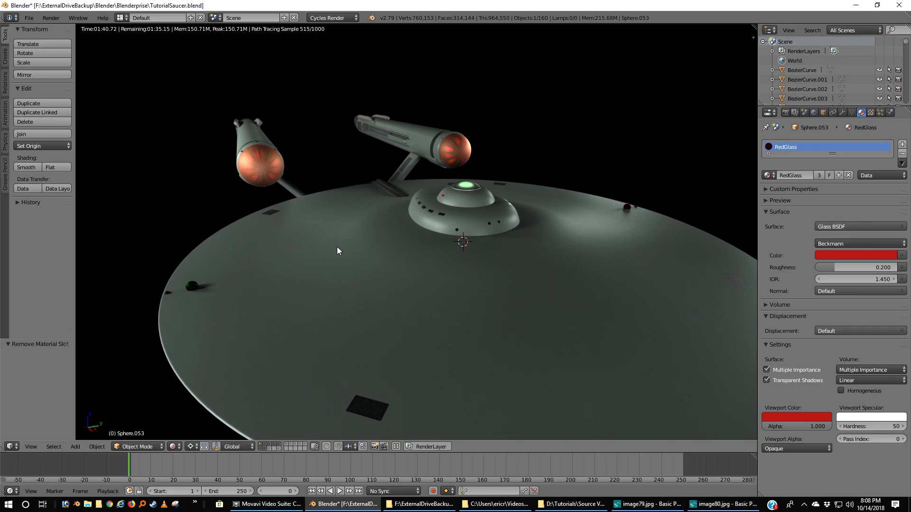
- In a front orthographic wireframe view, show only layer 5 and move the secondary hull's ring to layer 1
{"action": "key", "text": "KP_1"}
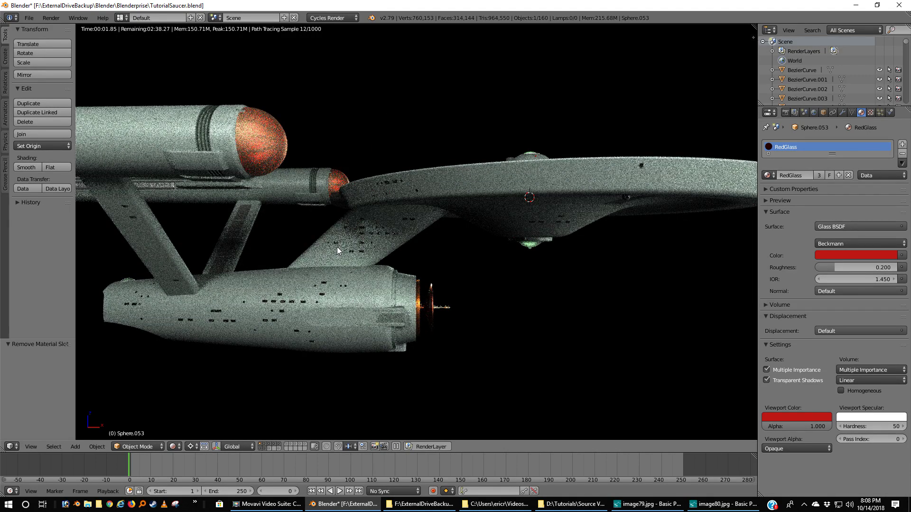
{"action": "key", "text": "KP_5"}
{"action": "key", "text": "z"}
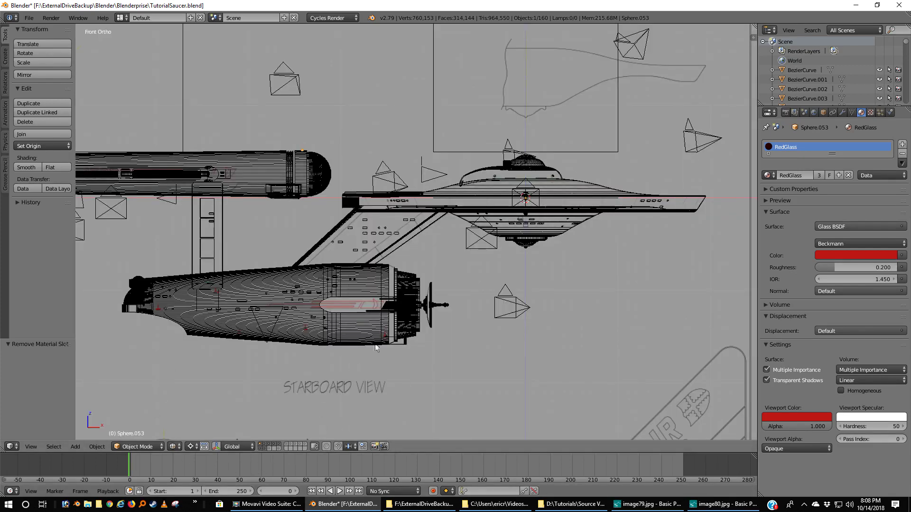
{"action": "left_click", "coordinate": [278, 444]}
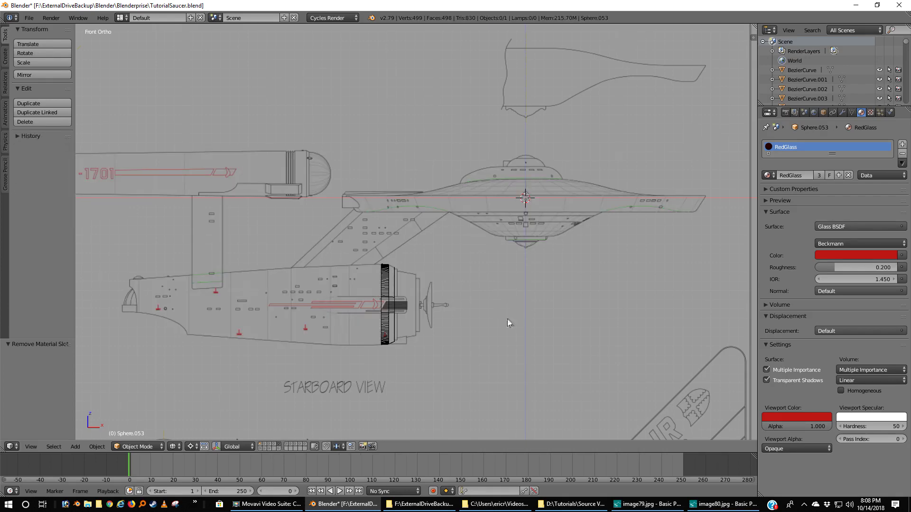
{"action": "scroll", "coordinate": [510, 313], "scroll_direction": "down", "scroll_amount": 3}
{"action": "scroll", "coordinate": [511, 313], "scroll_direction": "up", "scroll_amount": 3}
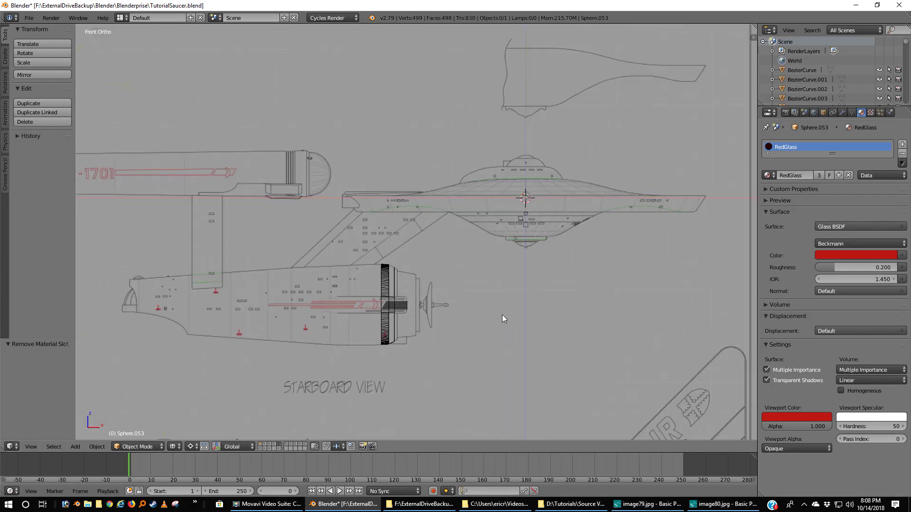
{"action": "right_click", "coordinate": [382, 274]}
{"action": "key", "text": "m"}
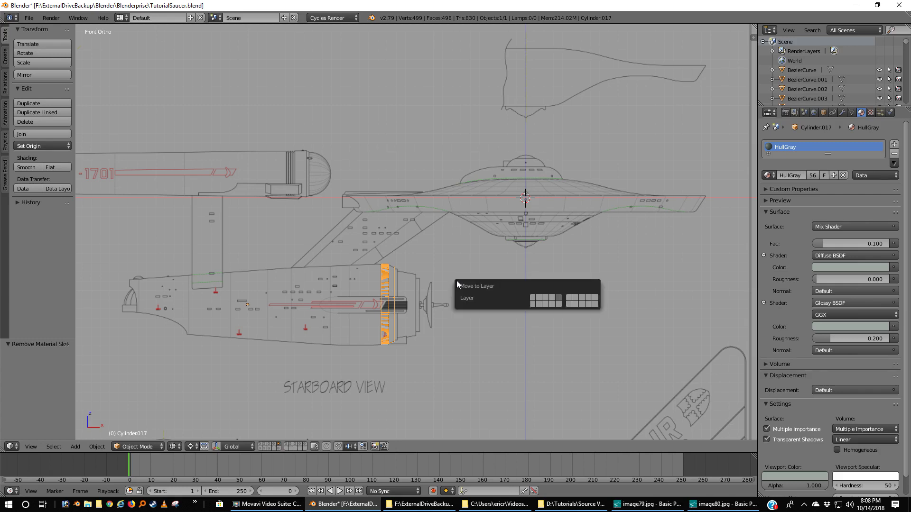
{"action": "left_click", "coordinate": [533, 297]}
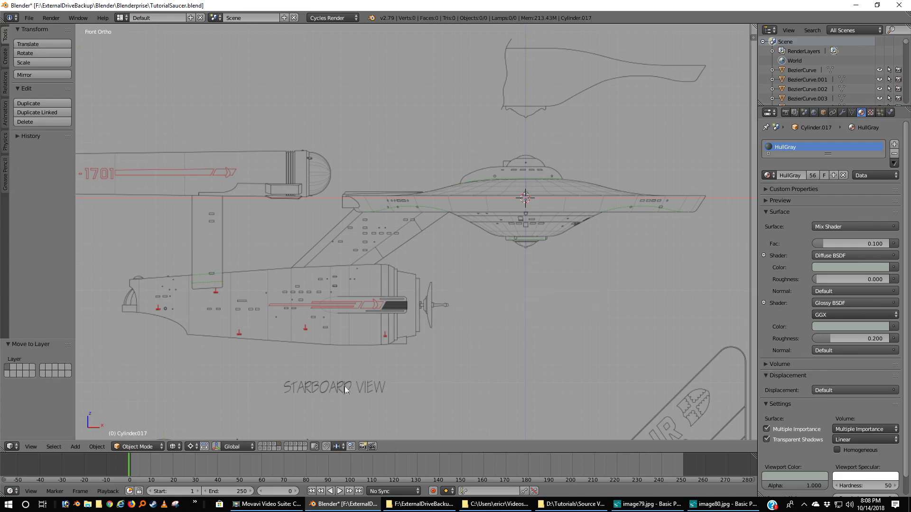
- Show only layer 4 and move the striped grille piece on the secondary hull's side to layer 1
{"action": "left_click", "coordinate": [273, 447]}
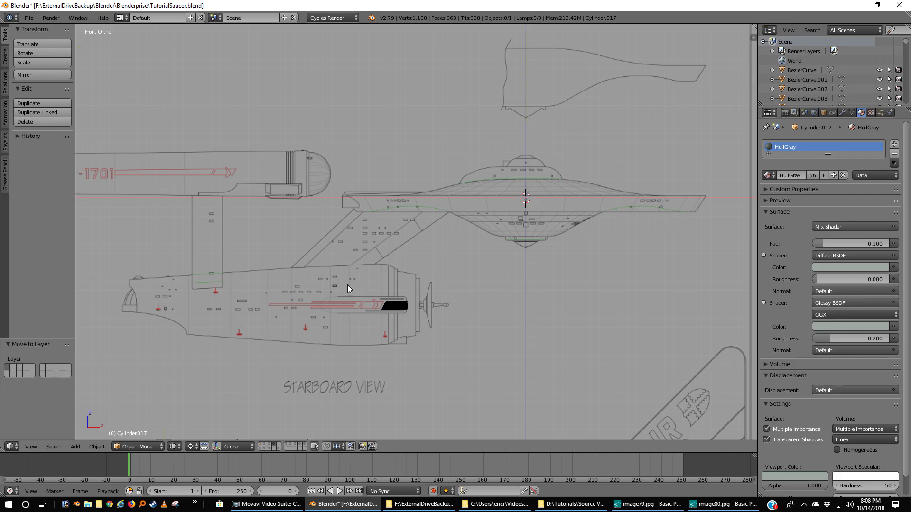
{"action": "key", "text": "a"}
{"action": "scroll", "coordinate": [437, 369], "scroll_direction": "up", "scroll_amount": 5}
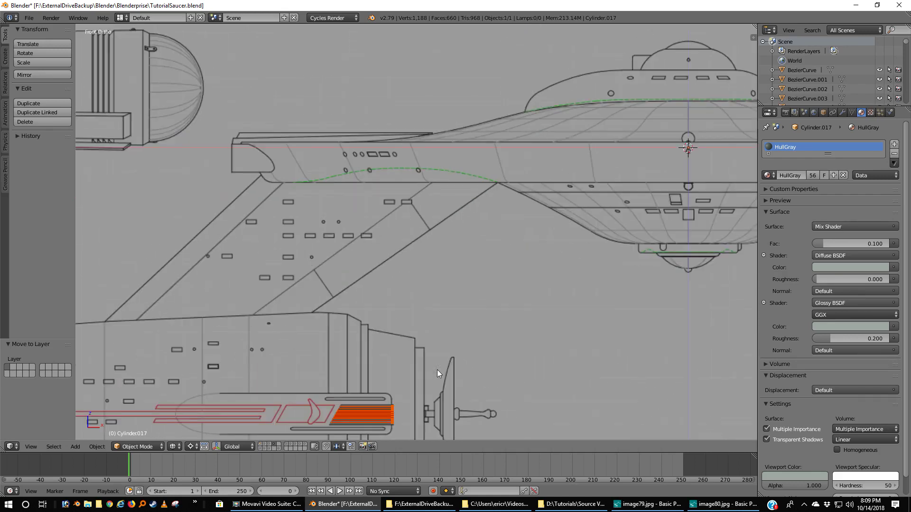
{"action": "scroll", "coordinate": [437, 374], "scroll_direction": "down", "scroll_amount": 2}
{"action": "key", "text": "m"}
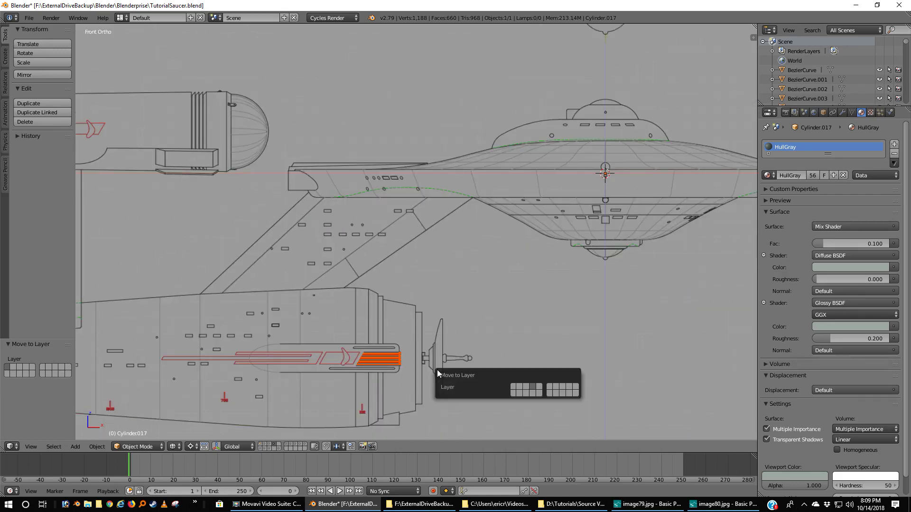
{"action": "left_click", "coordinate": [515, 385]}
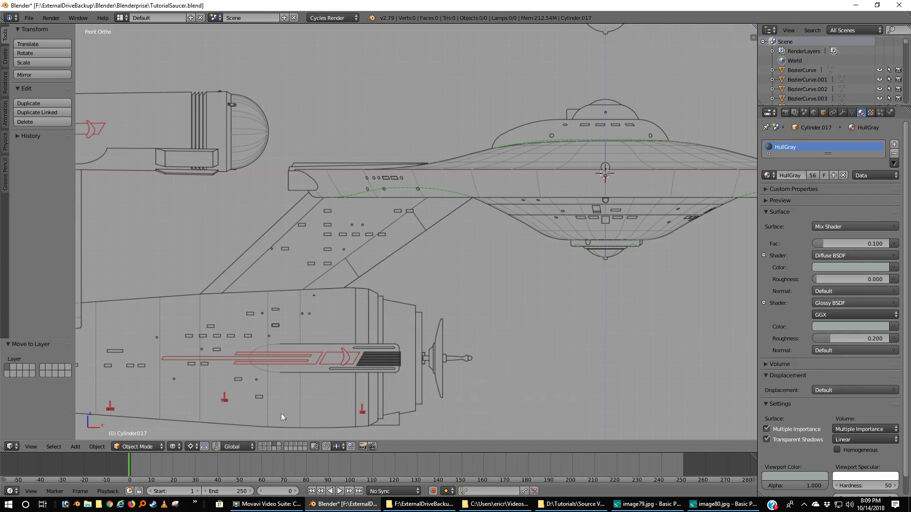
- Browse layers 3, 2 and 11, and move the saucer's lower green sensor light from layer 11 to layer 1
{"action": "left_click", "coordinate": [269, 447]}
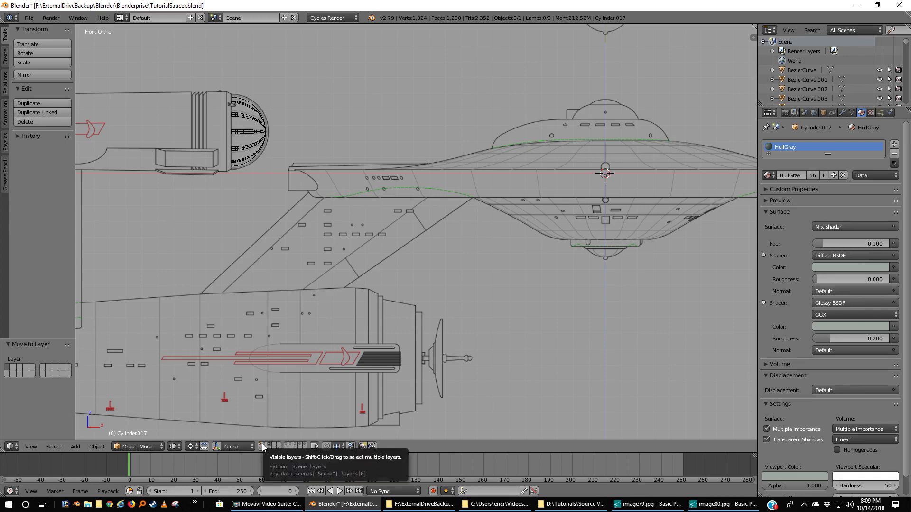
{"action": "left_click", "coordinate": [265, 446], "text": "shift"}
{"action": "scroll", "coordinate": [189, 360], "scroll_direction": "down", "scroll_amount": 6}
{"action": "scroll", "coordinate": [188, 360], "scroll_direction": "up", "scroll_amount": 4}
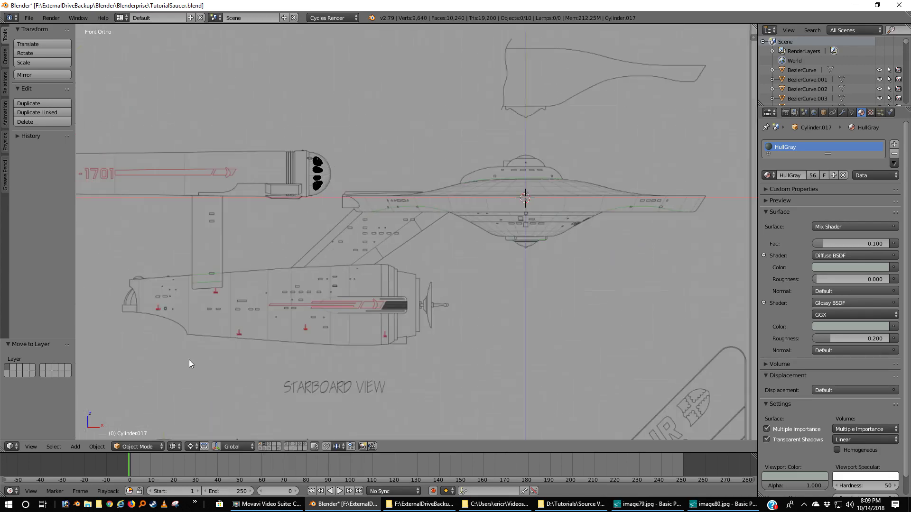
{"action": "left_click", "coordinate": [260, 448], "text": "shift"}
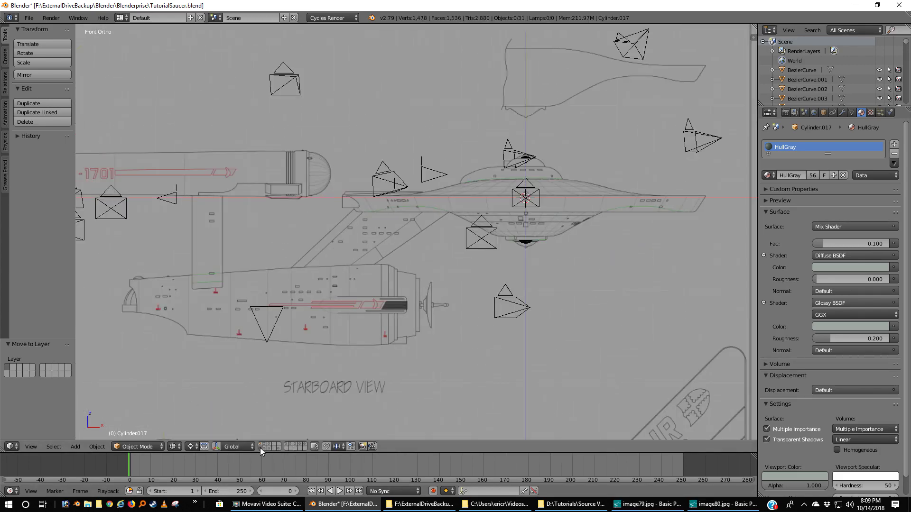
{"action": "middle_click_drag", "start_coordinate": [485, 337], "coordinate": [446, 363]}
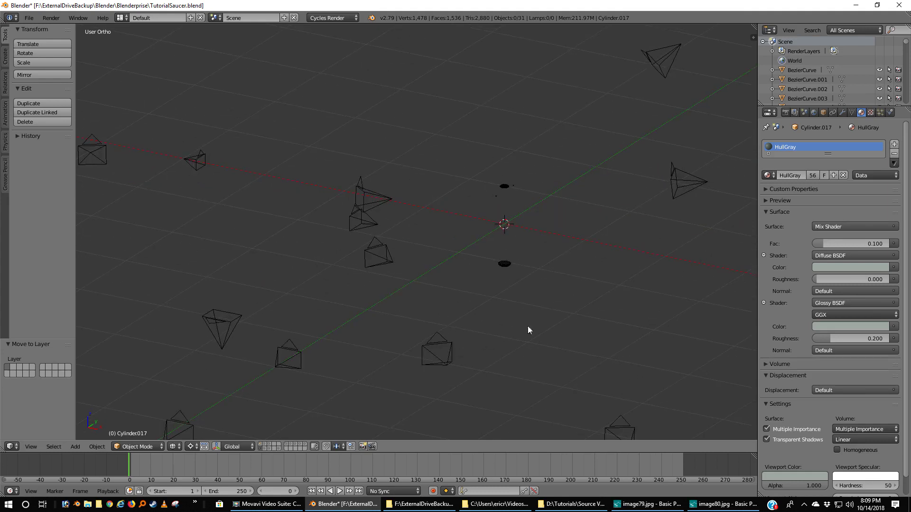
{"action": "scroll", "coordinate": [530, 326], "scroll_direction": "up", "scroll_amount": 3}
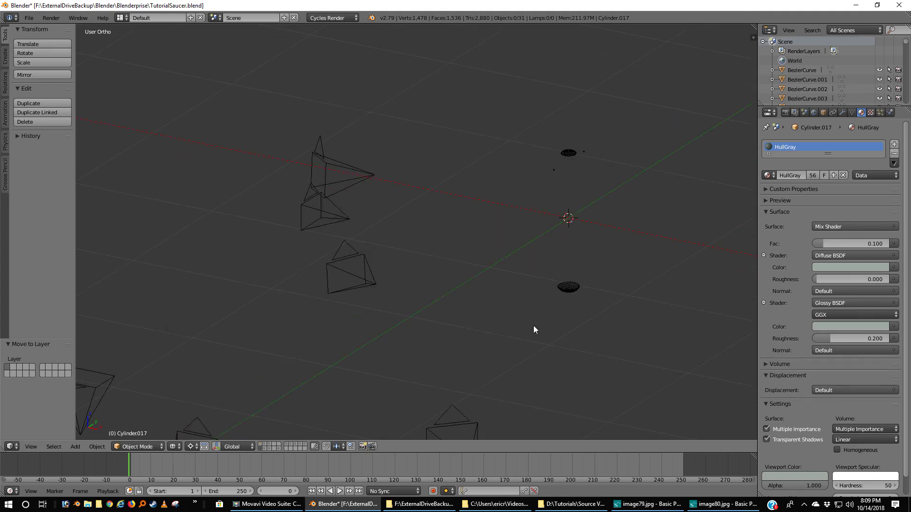
{"action": "right_click", "coordinate": [563, 287]}
{"action": "key", "text": "m"}
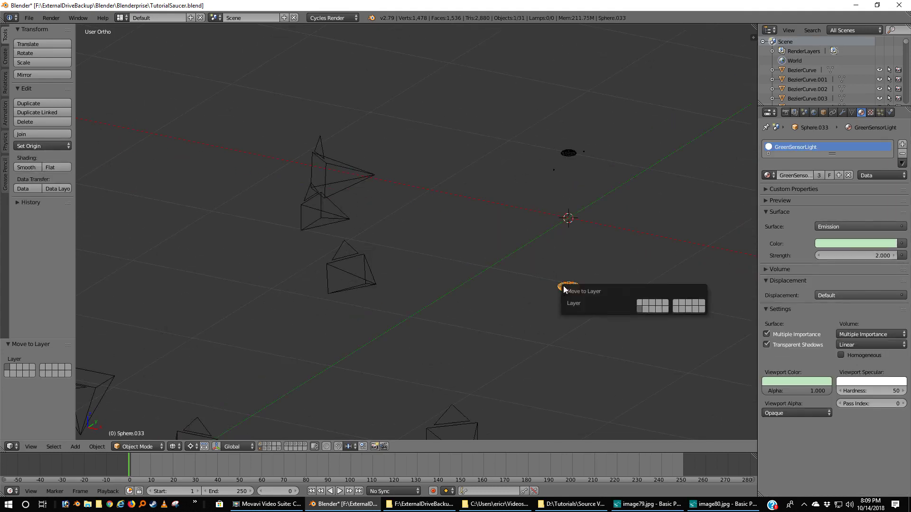
{"action": "left_click", "coordinate": [639, 303]}
- Move the saucer's upper green sensor light from layer 11 to layer 1
{"action": "right_click", "coordinate": [576, 152]}
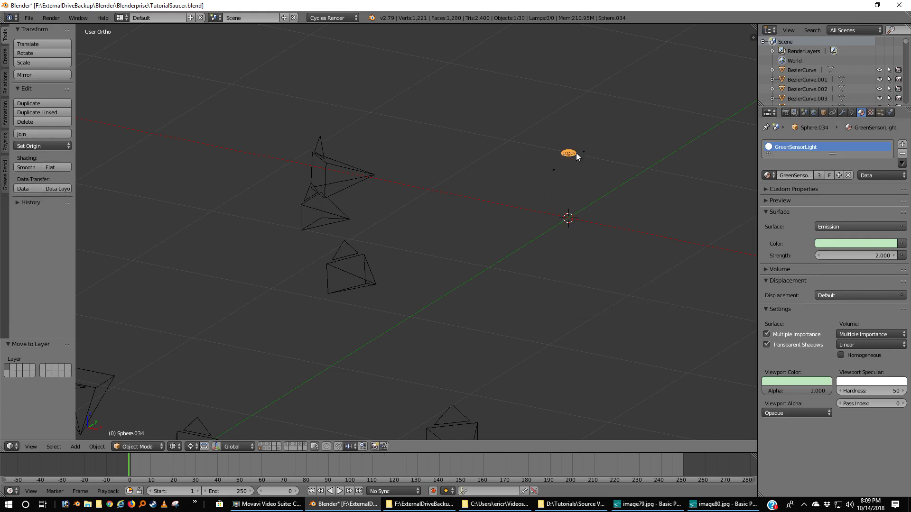
{"action": "key", "text": "m"}
{"action": "left_click", "coordinate": [651, 167]}
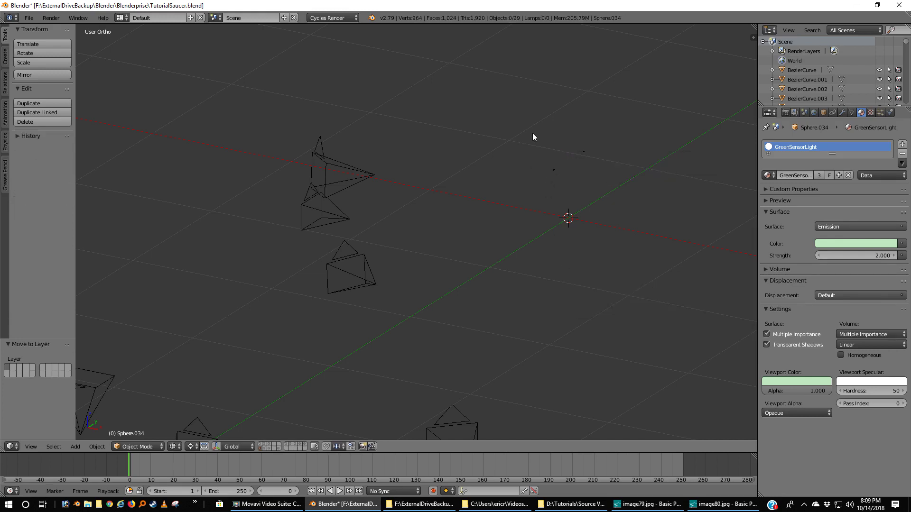
- Select the two small spheres left near the grid centre on layer 11 and move them to layer 1
{"action": "key", "text": "b"}
{"action": "left_click_drag", "start_coordinate": [533, 133], "coordinate": [619, 190]}
{"action": "key", "text": "m"}
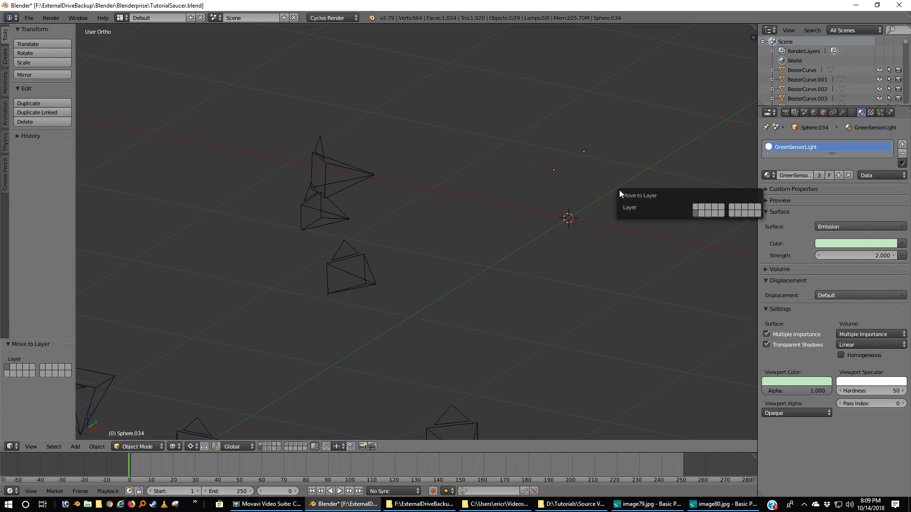
{"action": "left_click", "coordinate": [699, 206]}
- Show only layer 12 and move the two thin strip pieces of the secondary hull to layer 1
{"action": "scroll", "coordinate": [490, 233], "scroll_direction": "down", "scroll_amount": 5}
{"action": "scroll", "coordinate": [480, 235], "scroll_direction": "up", "scroll_amount": 2}
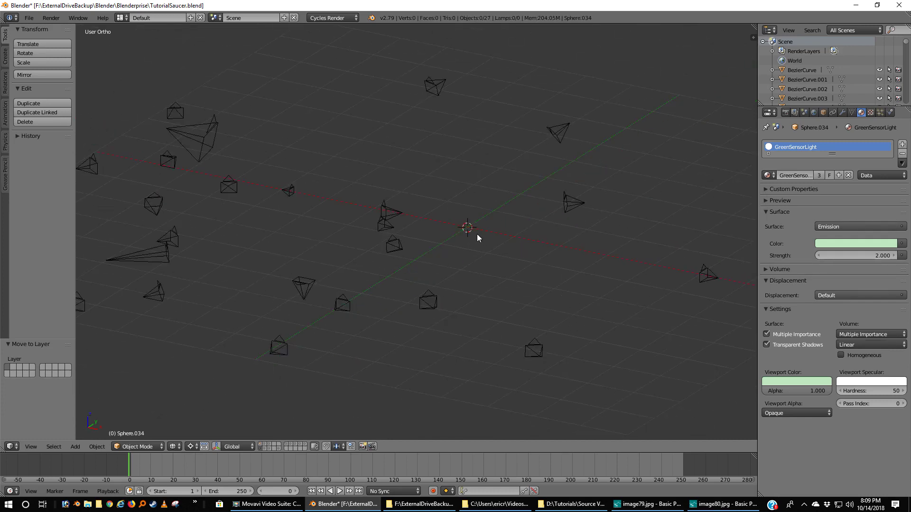
{"action": "middle_click_drag", "start_coordinate": [505, 233], "coordinate": [542, 215]}
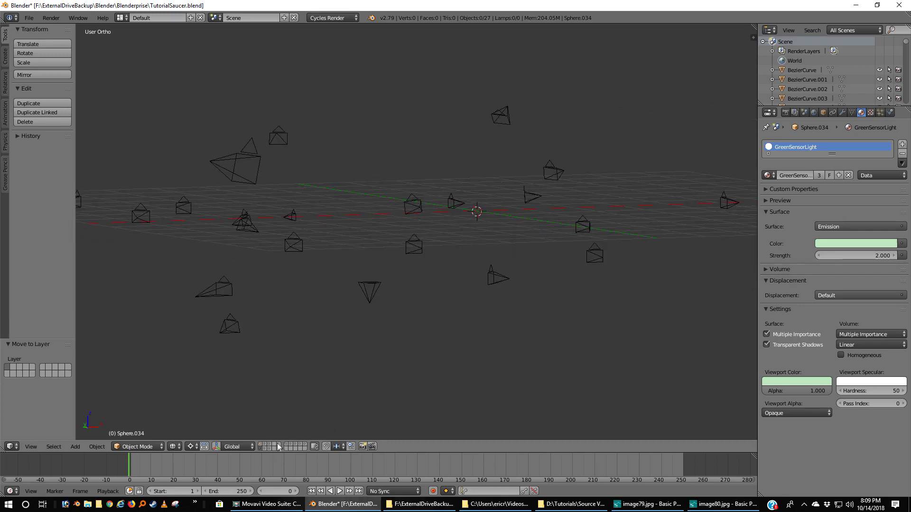
{"action": "left_click", "coordinate": [263, 450]}
{"action": "middle_click_drag", "start_coordinate": [503, 342], "coordinate": [458, 335]}
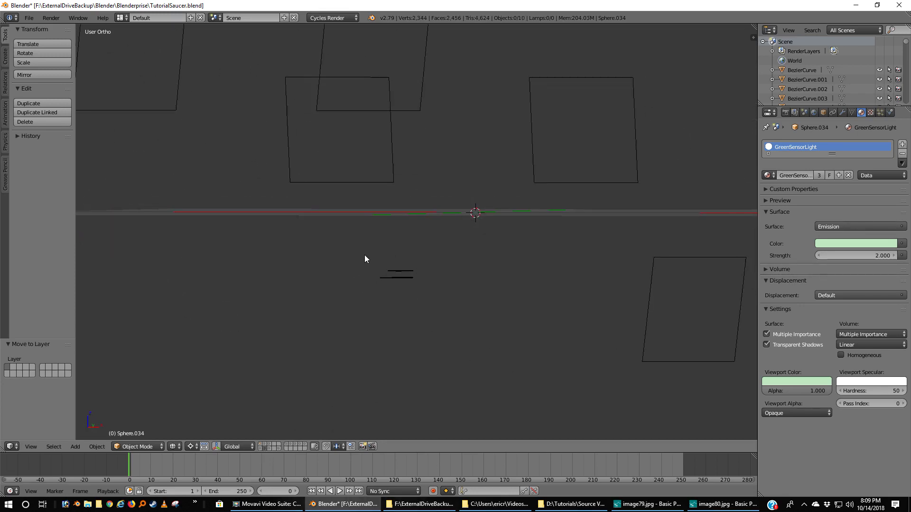
{"action": "left_click_drag", "start_coordinate": [365, 257], "coordinate": [456, 310]}
{"action": "key", "text": "m"}
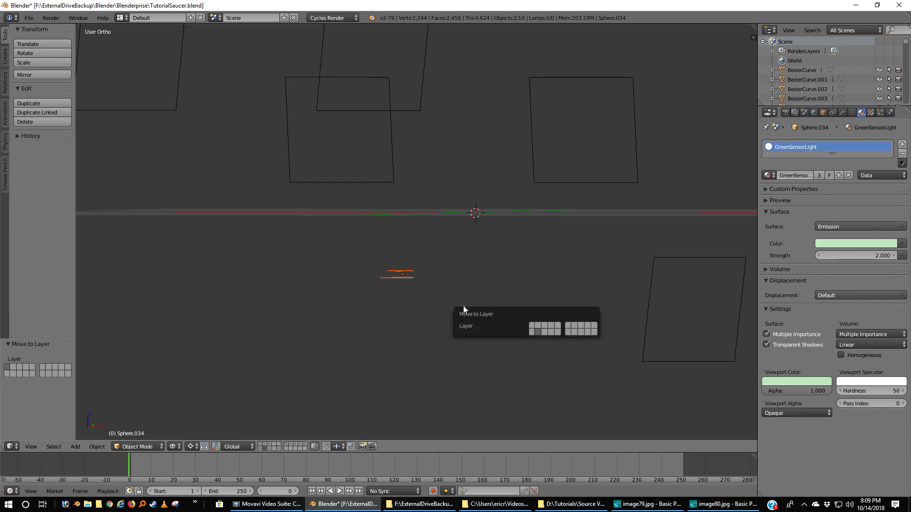
{"action": "left_click", "coordinate": [535, 329]}
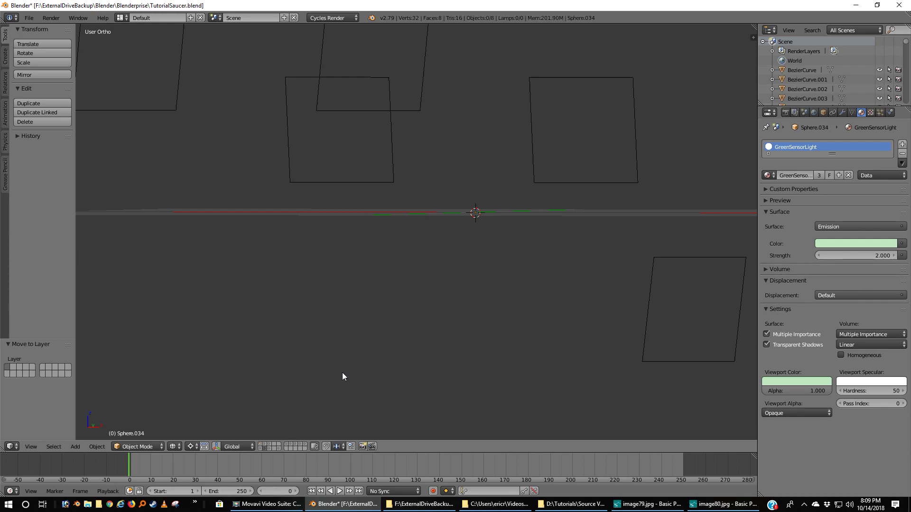
- Show layer 1 with the whole ship and deselect all objects
{"action": "scroll", "coordinate": [314, 339], "scroll_direction": "down", "scroll_amount": 4}
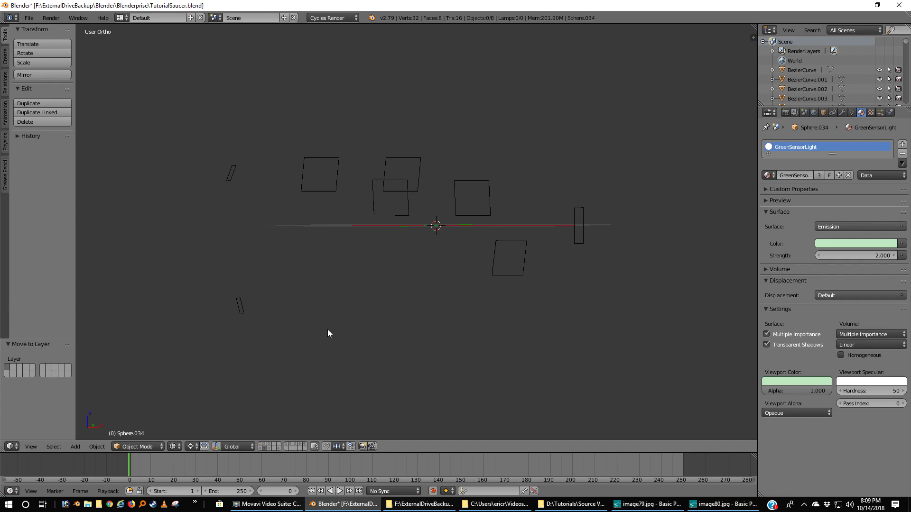
{"action": "scroll", "coordinate": [327, 332], "scroll_direction": "up", "scroll_amount": 3}
{"action": "scroll", "coordinate": [272, 382], "scroll_direction": "down", "scroll_amount": 5}
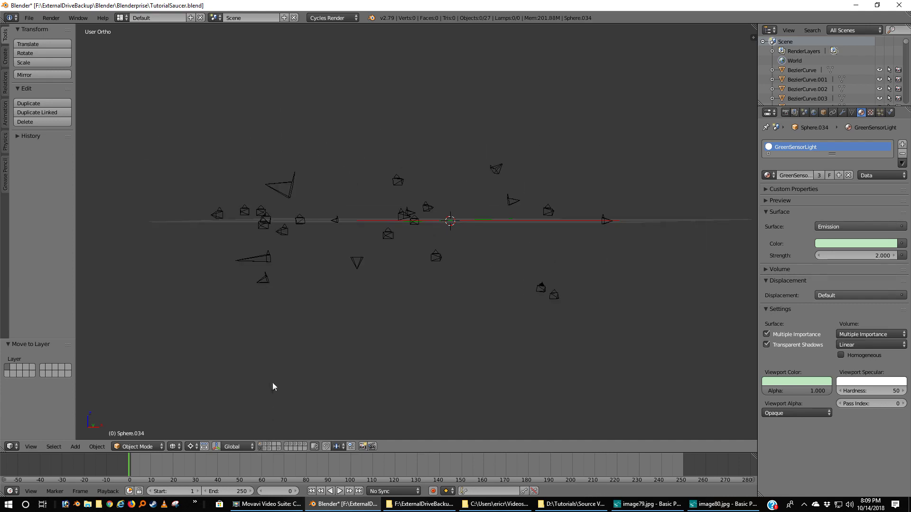
{"action": "middle_click_drag", "start_coordinate": [272, 382], "coordinate": [254, 354]}
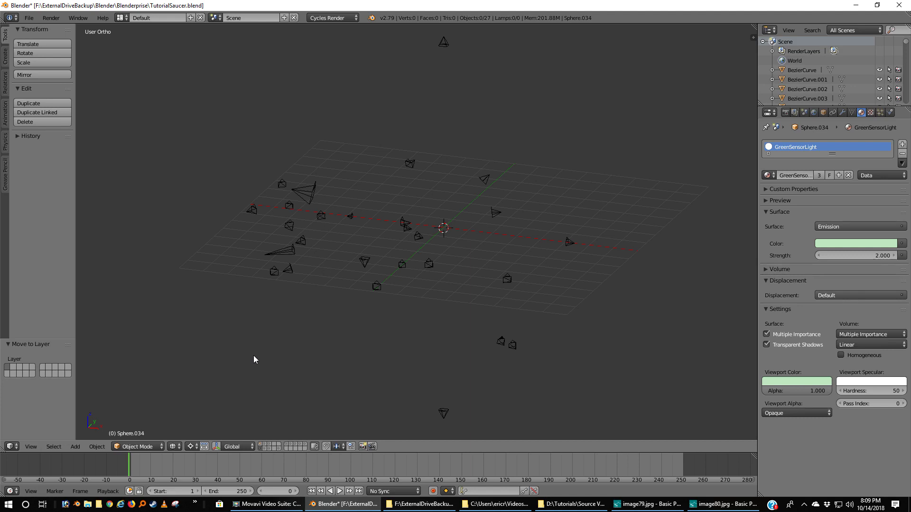
{"action": "left_click", "coordinate": [262, 448]}
{"action": "scroll", "coordinate": [389, 322], "scroll_direction": "up", "scroll_amount": 2}
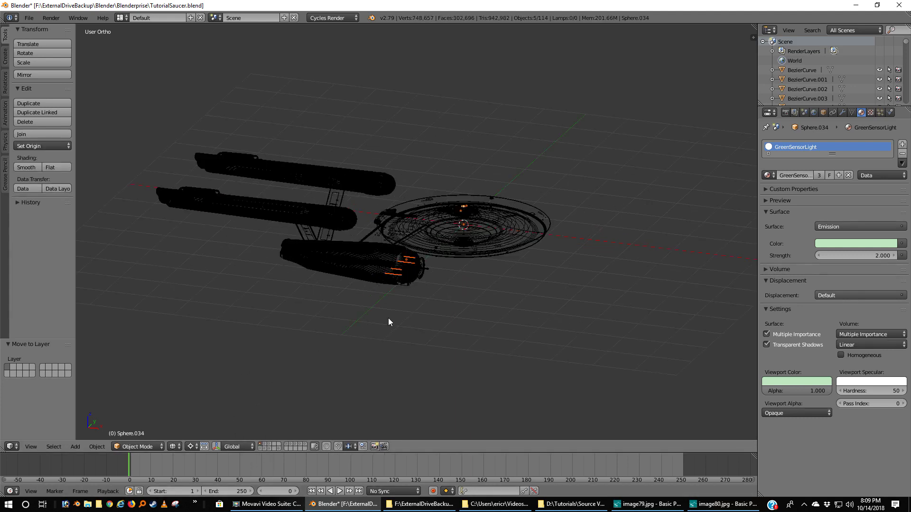
{"action": "key", "text": "a"}
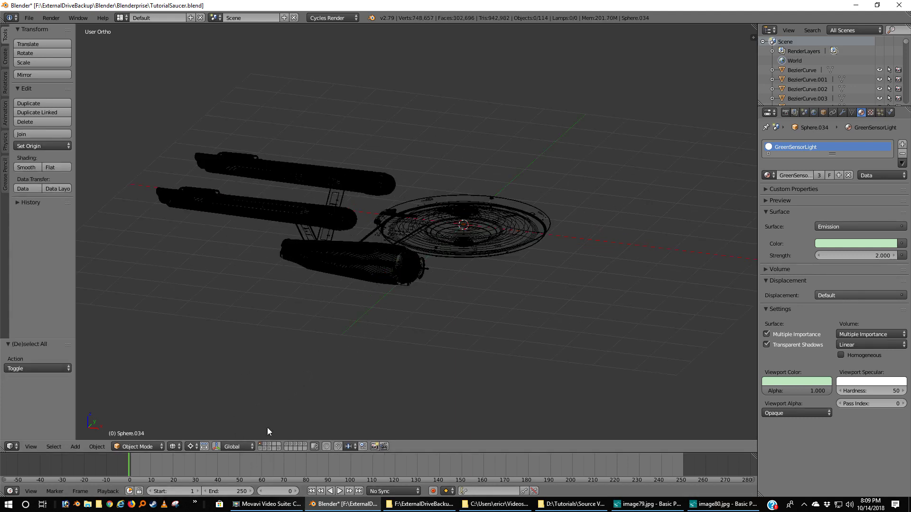
- Check layers 2 and 3 for leftover ship parts and return to layer 1
{"action": "left_click", "coordinate": [265, 445]}
{"action": "middle_click_drag", "start_coordinate": [432, 348], "coordinate": [393, 343]}
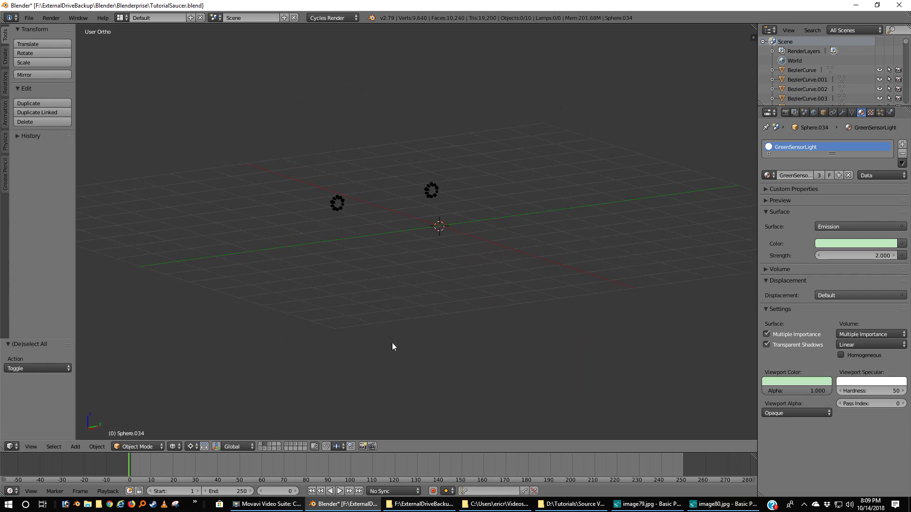
{"action": "left_click", "coordinate": [271, 446]}
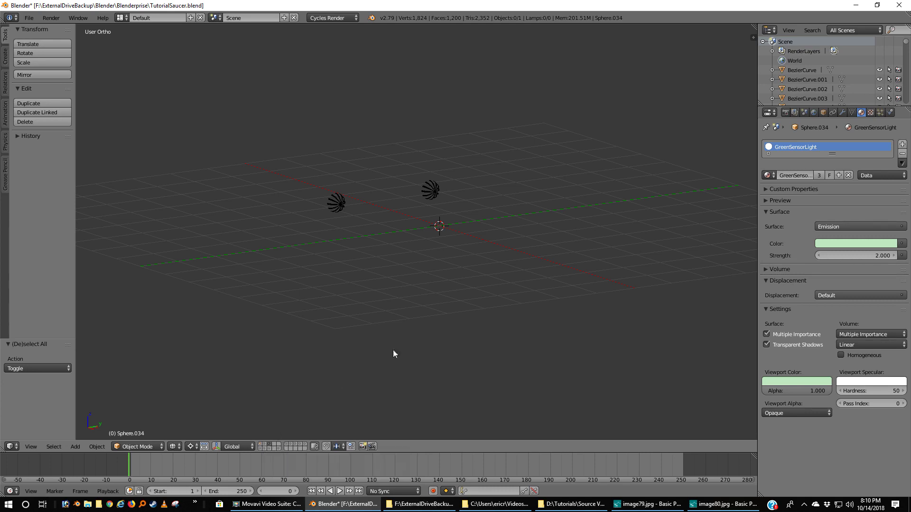
{"action": "left_click", "coordinate": [261, 445]}
{"action": "middle_click_drag", "start_coordinate": [484, 332], "coordinate": [534, 324]}
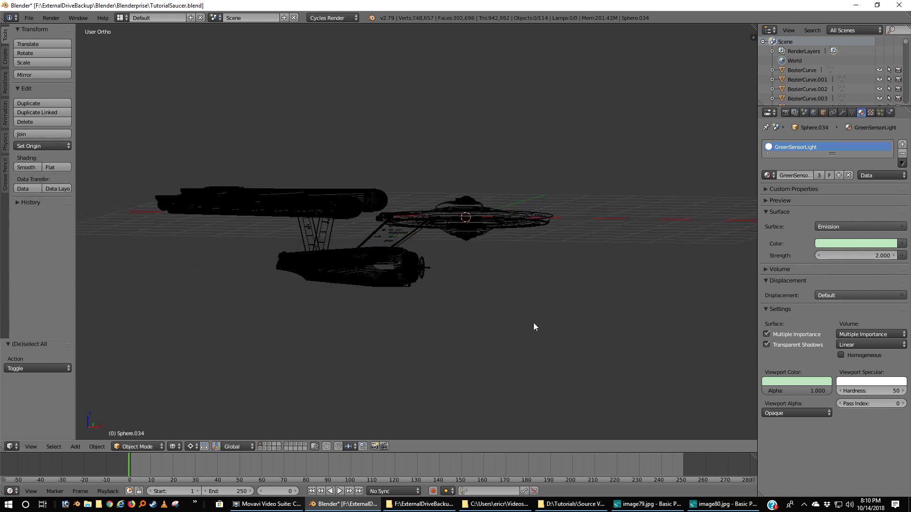
- In front orthographic view, focus on the neck between saucer and secondary hull and add a cube mesh
{"action": "key", "text": "KP_1"}
{"action": "scroll", "coordinate": [441, 323], "scroll_direction": "up", "scroll_amount": 6}
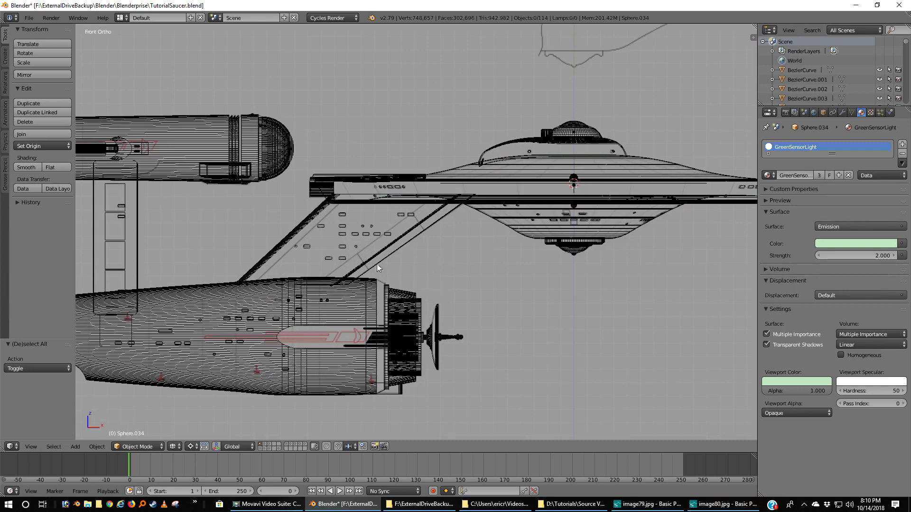
{"action": "middle_click_drag", "start_coordinate": [376, 264], "coordinate": [441, 260], "text": "shift"}
{"action": "scroll", "coordinate": [454, 255], "scroll_direction": "up", "scroll_amount": 4}
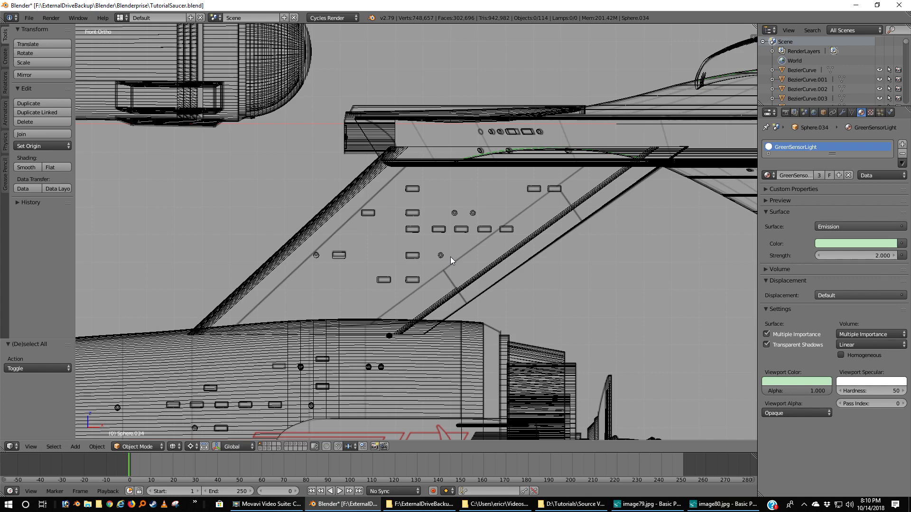
{"action": "key", "text": "shift+a"}
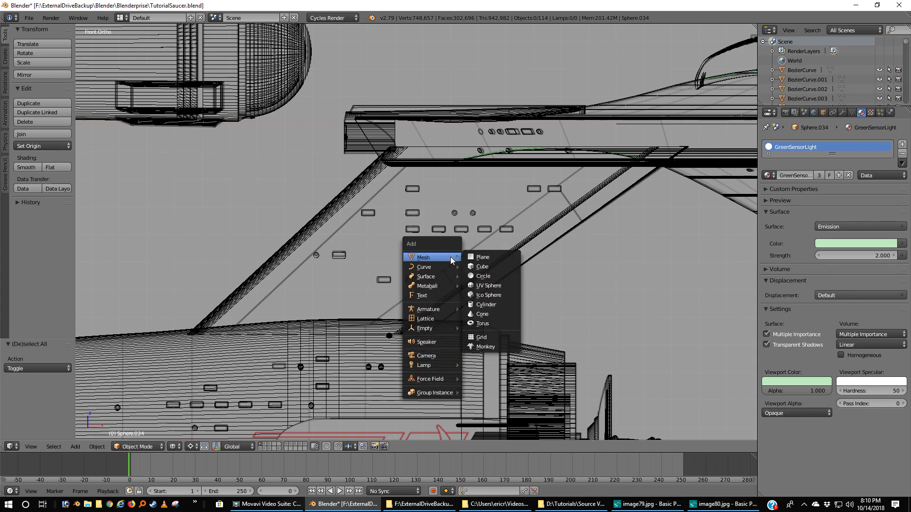
{"action": "left_click", "coordinate": [481, 267]}
- In top view, move the new cube about -1.761 along the X axis onto the neck area
{"action": "scroll", "coordinate": [481, 266], "scroll_direction": "down", "scroll_amount": 6}
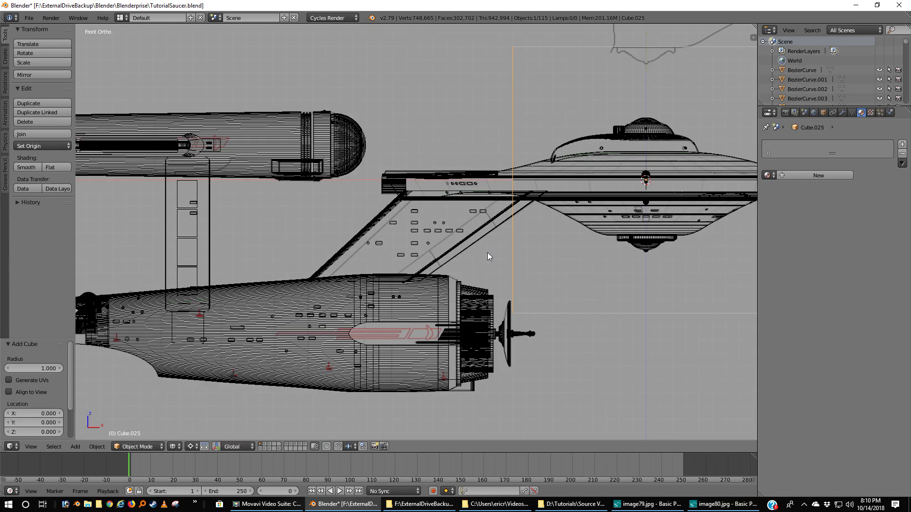
{"action": "middle_click_drag", "start_coordinate": [645, 311], "coordinate": [638, 369]}
{"action": "key", "text": "KP_7"}
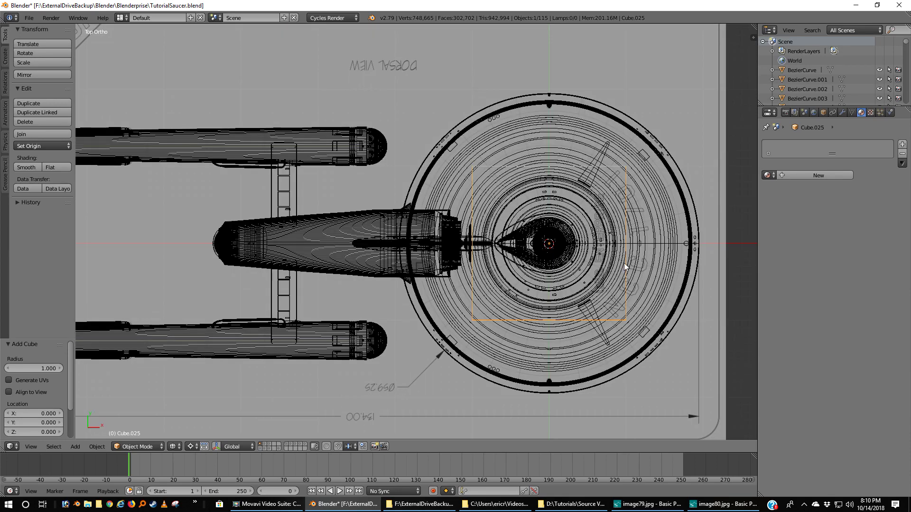
{"action": "key", "text": "g"}
{"action": "key", "text": "x"}
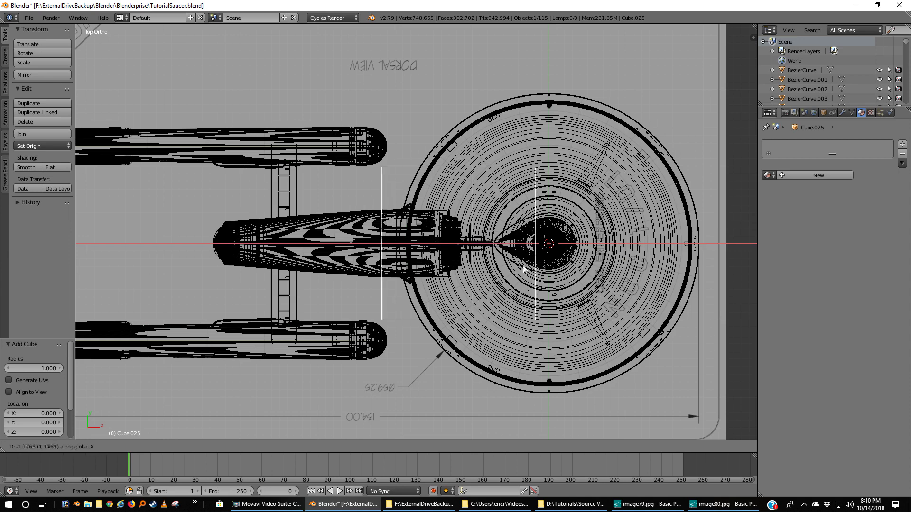
{"action": "left_click", "coordinate": [489, 269]}
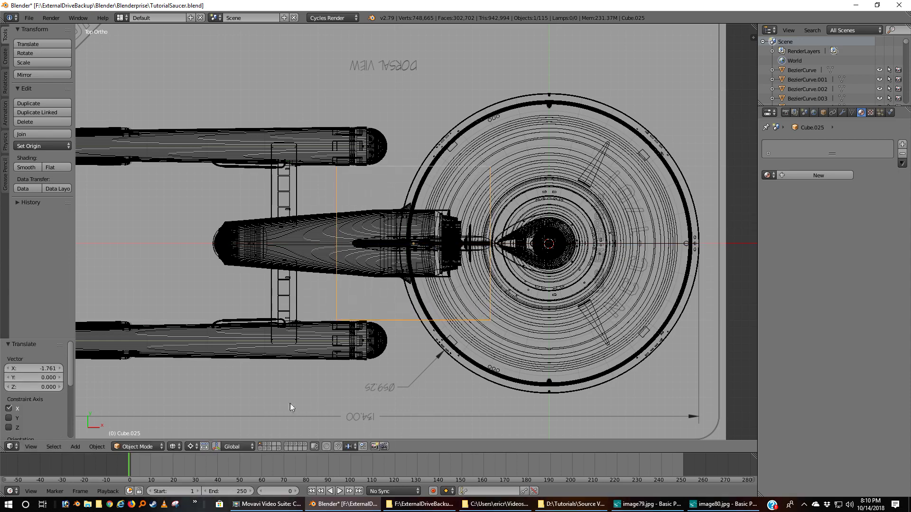
- Set the pivot point to Bounding Box Center and scale the cube uniformly to about 0.063
{"action": "left_click", "coordinate": [192, 446]}
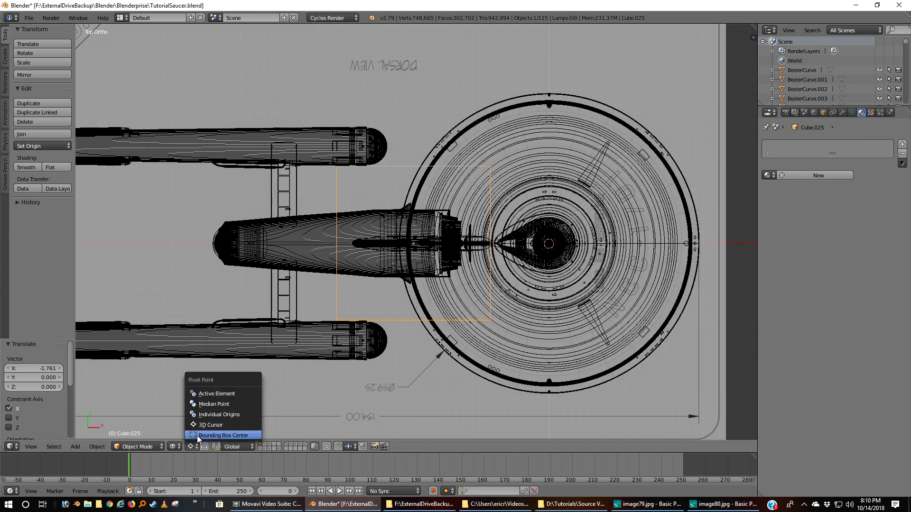
{"action": "left_click", "coordinate": [204, 433]}
{"action": "key", "text": "s"}
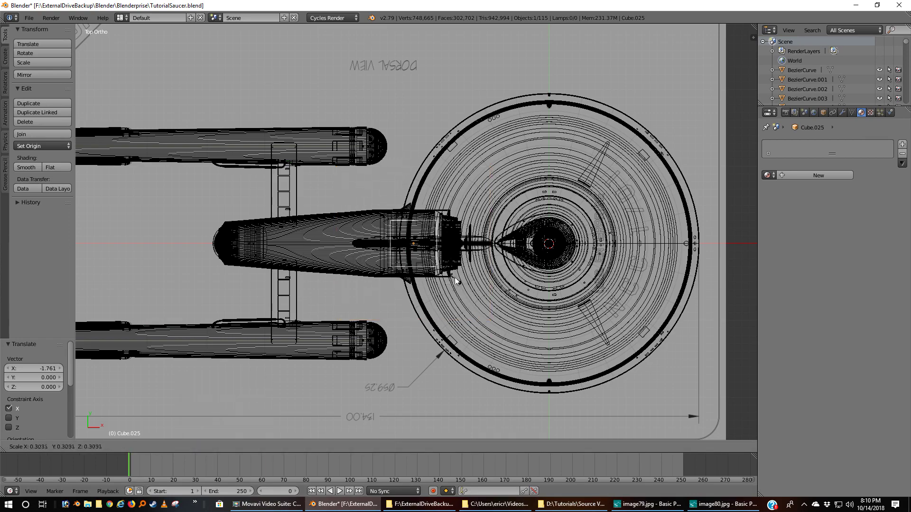
{"action": "left_click", "coordinate": [420, 255]}
- Narrow the cube along the Y axis by a factor of about 0.277 and move it to layer 4
{"action": "scroll", "coordinate": [431, 293], "scroll_direction": "up", "scroll_amount": 10}
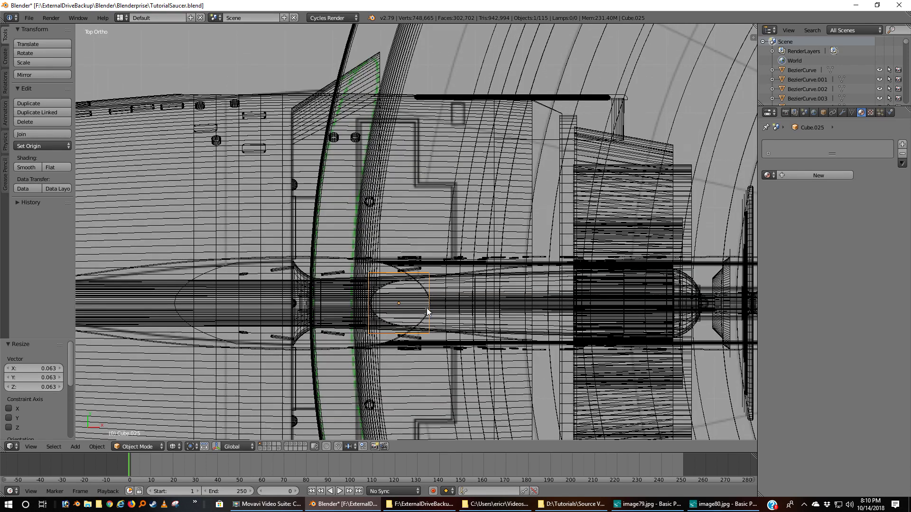
{"action": "key", "text": "s"}
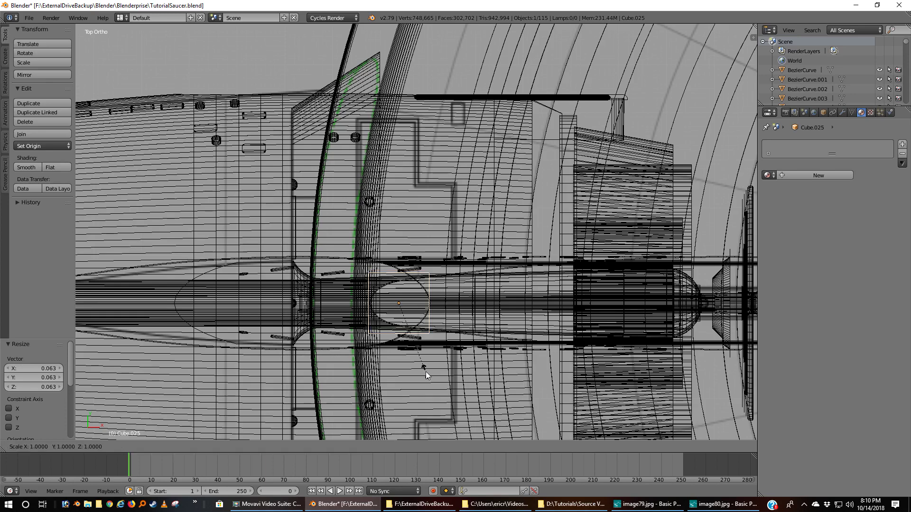
{"action": "key", "text": "y"}
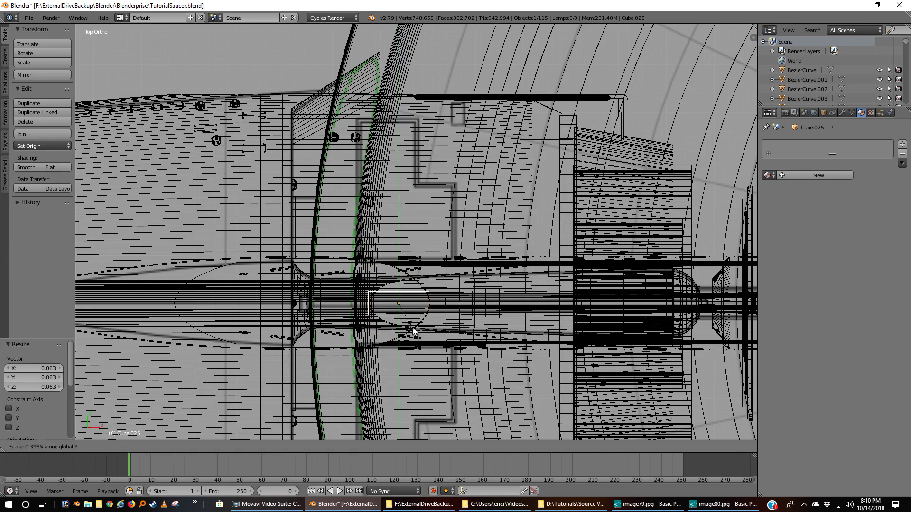
{"action": "left_click", "coordinate": [406, 325]}
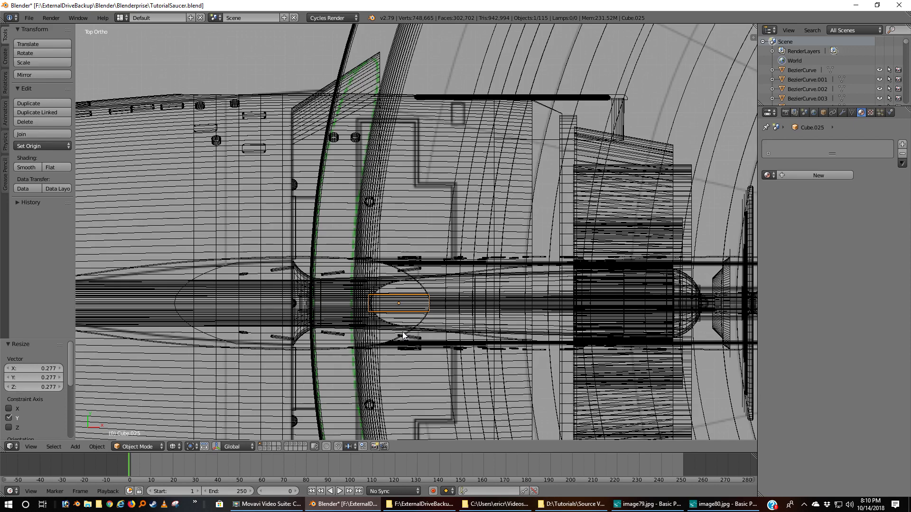
{"action": "key", "text": "m"}
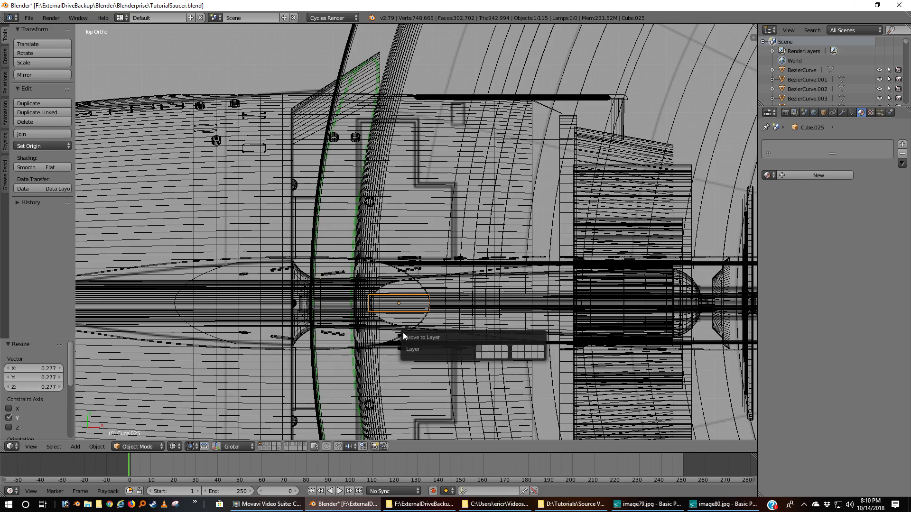
{"action": "left_click", "coordinate": [500, 350]}
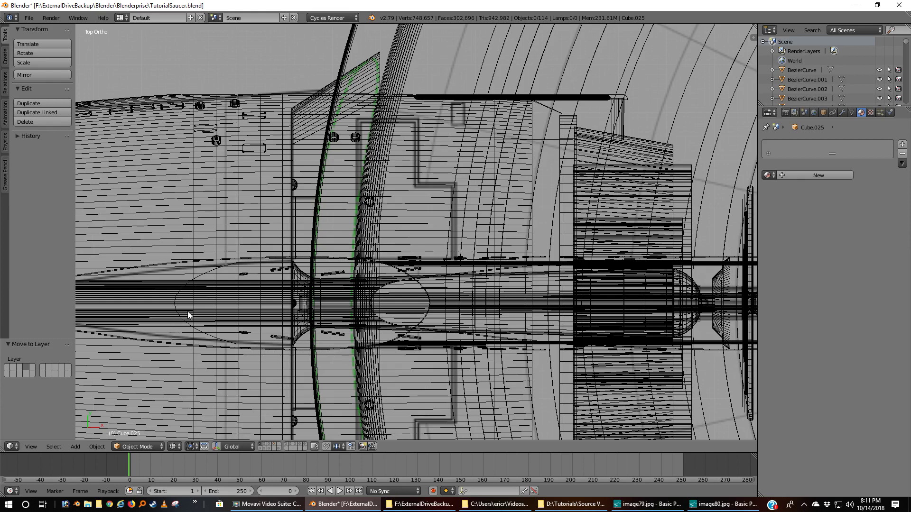
- Select the ship's neck with the HullGray material and move it to layer 3
{"action": "right_click", "coordinate": [203, 327]}
{"action": "right_click", "coordinate": [204, 327]}
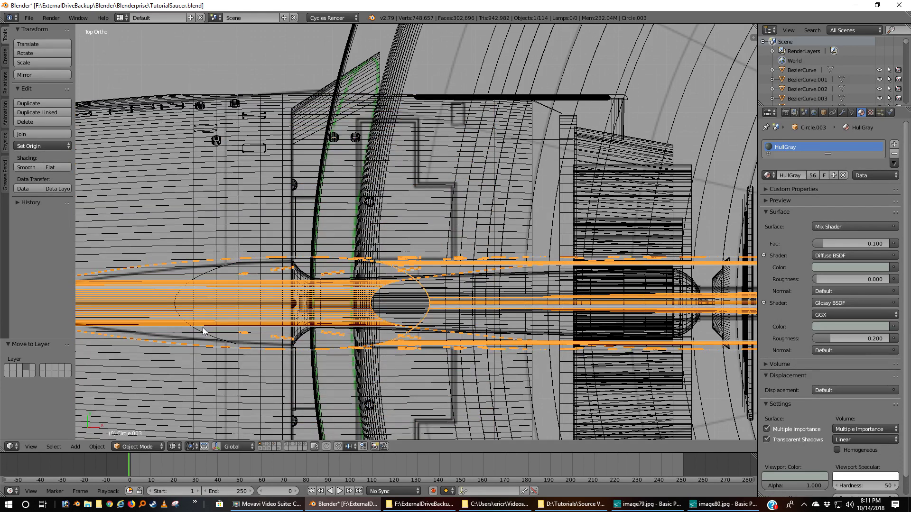
{"action": "key", "text": "m"}
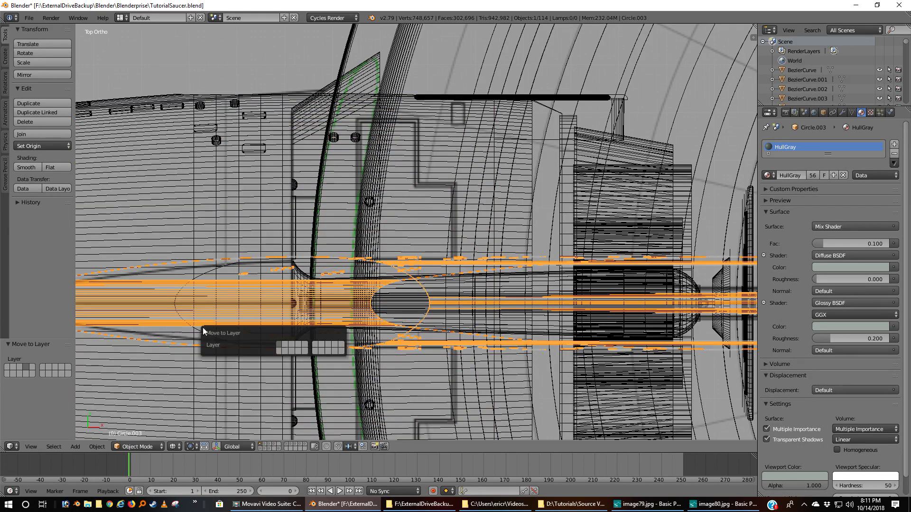
{"action": "left_click", "coordinate": [295, 344]}
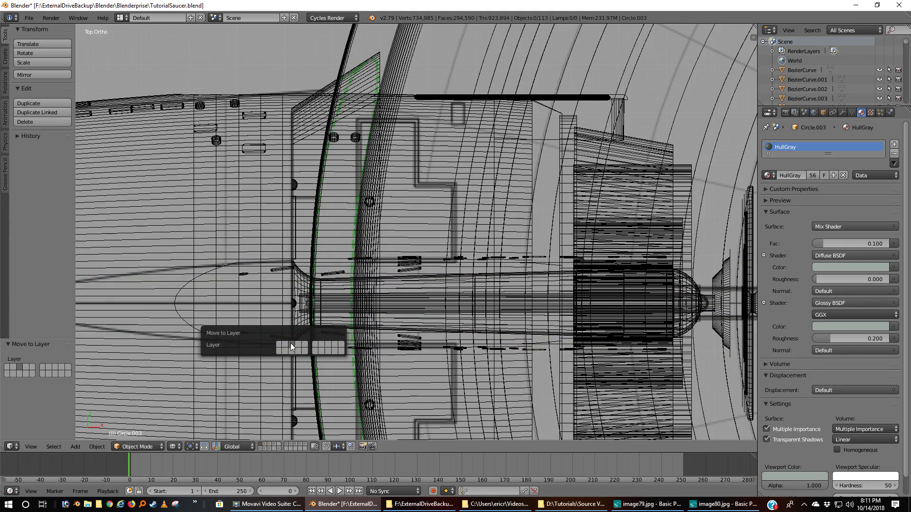
- Show layer 3, move the selected neck to layer 4, and display layer 4
{"action": "left_click", "coordinate": [269, 444]}
{"action": "key", "text": "m"}
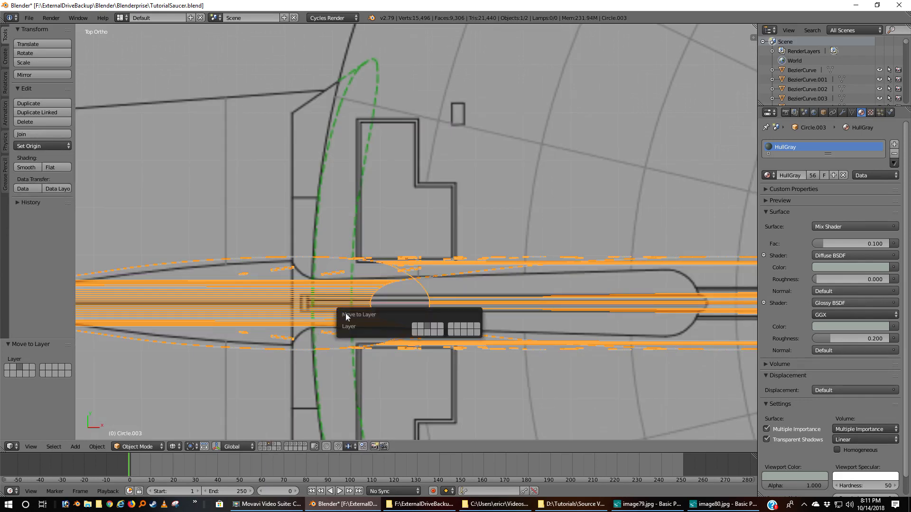
{"action": "left_click", "coordinate": [428, 326]}
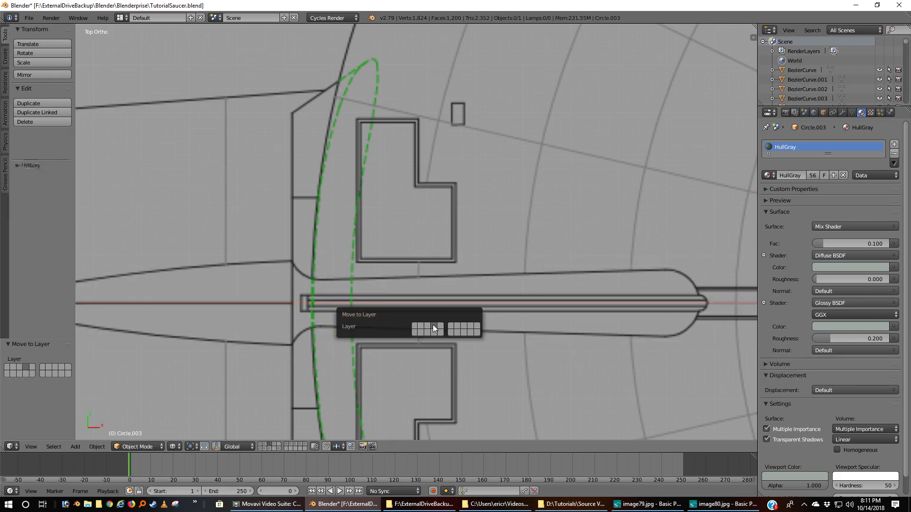
{"action": "left_click", "coordinate": [274, 446]}
- Select the small cube and, in front view, move it about 0.023 in X and -0.237 in Z onto the neck's uppermost window
{"action": "middle_click_drag", "start_coordinate": [501, 348], "coordinate": [454, 308]}
{"action": "right_click", "coordinate": [374, 115]}
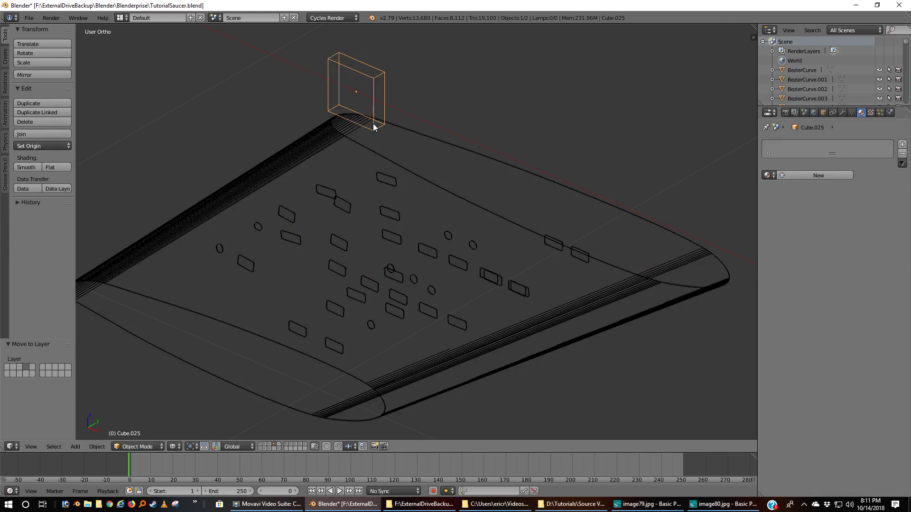
{"action": "key", "text": "KP_1"}
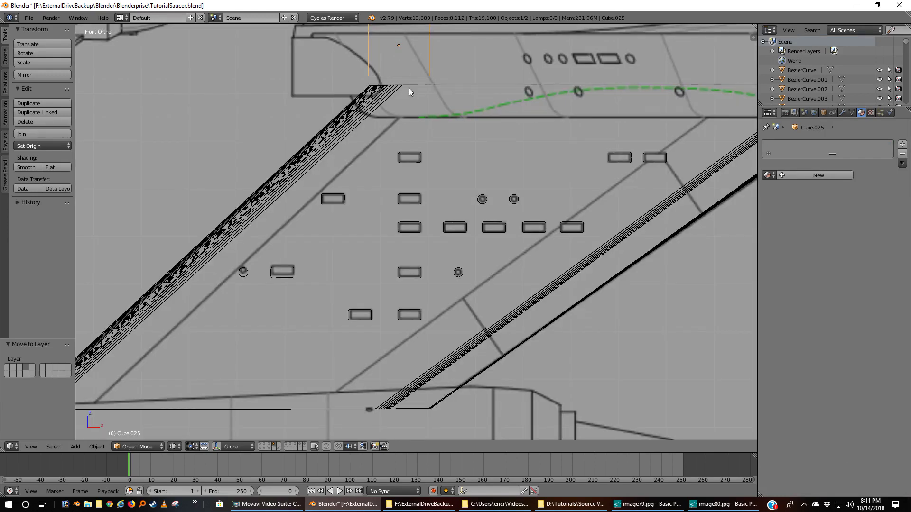
{"action": "key", "text": "g"}
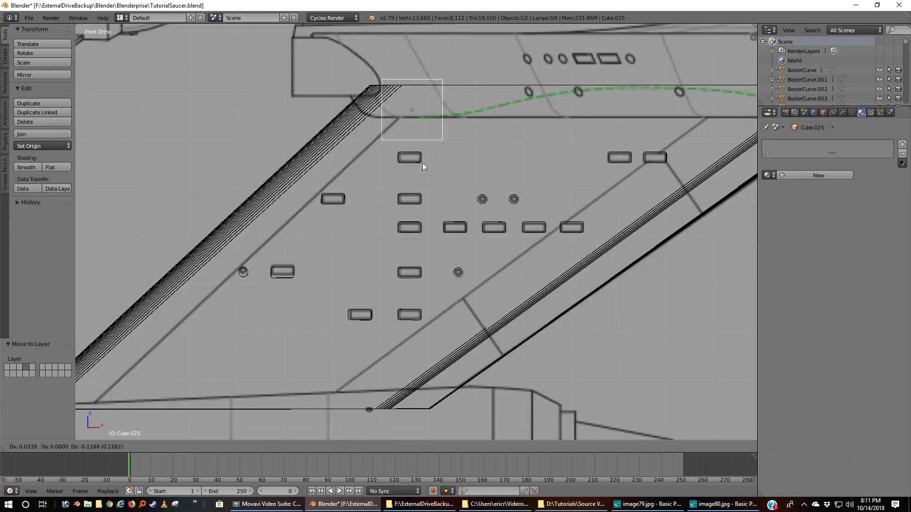
{"action": "left_click", "coordinate": [421, 204]}
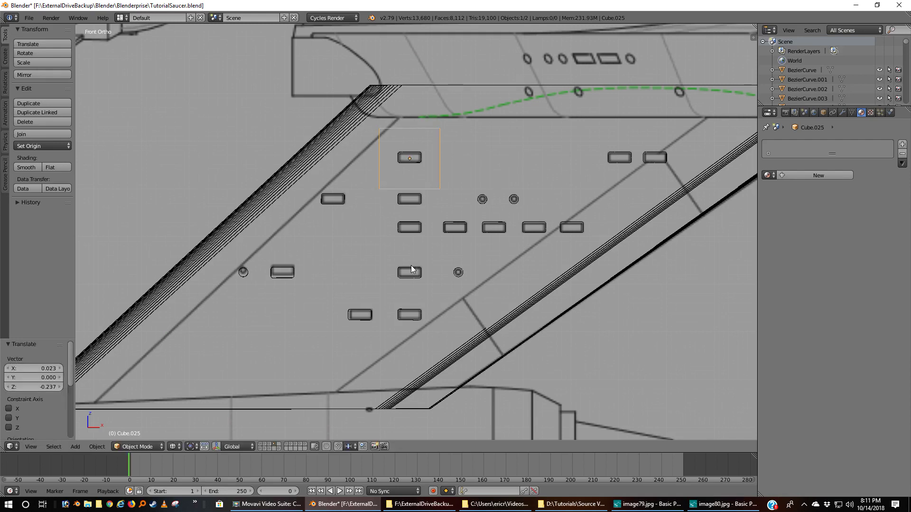
- Scale the cube by about 0.524 along Z and 0.848 along X so it frames the window
{"action": "key", "text": "s"}
{"action": "key", "text": "z"}
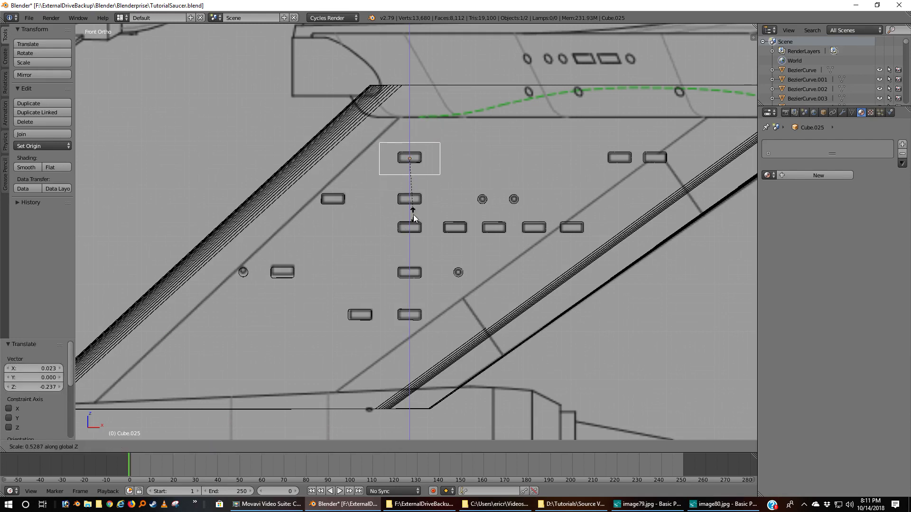
{"action": "left_click", "coordinate": [415, 214]}
{"action": "key", "text": "s"}
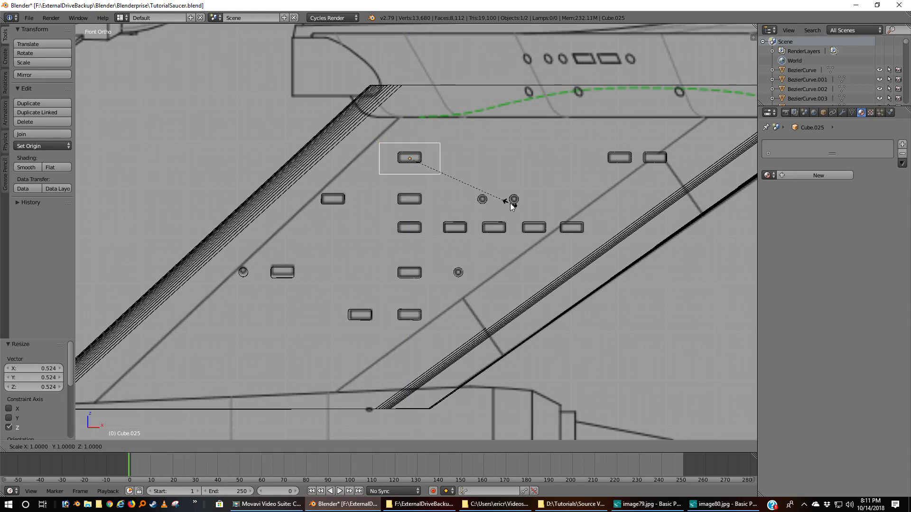
{"action": "key", "text": "x"}
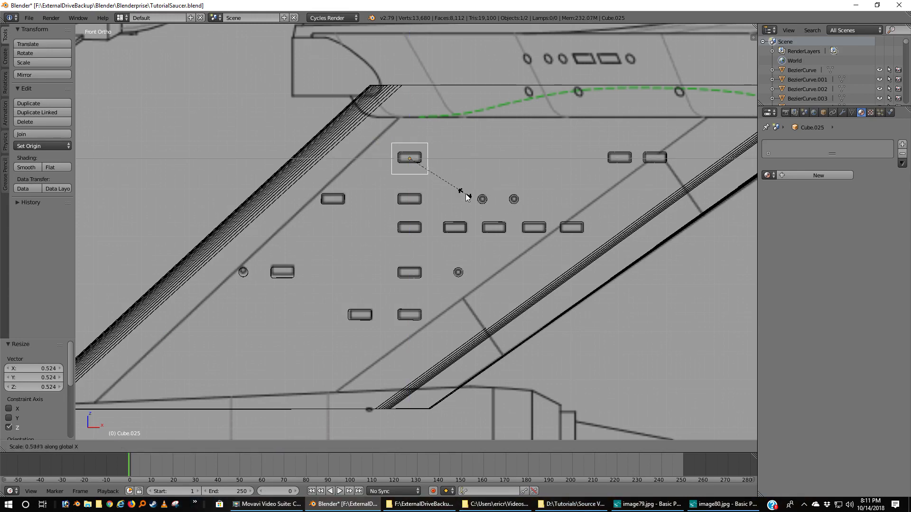
{"action": "left_click", "coordinate": [495, 196]}
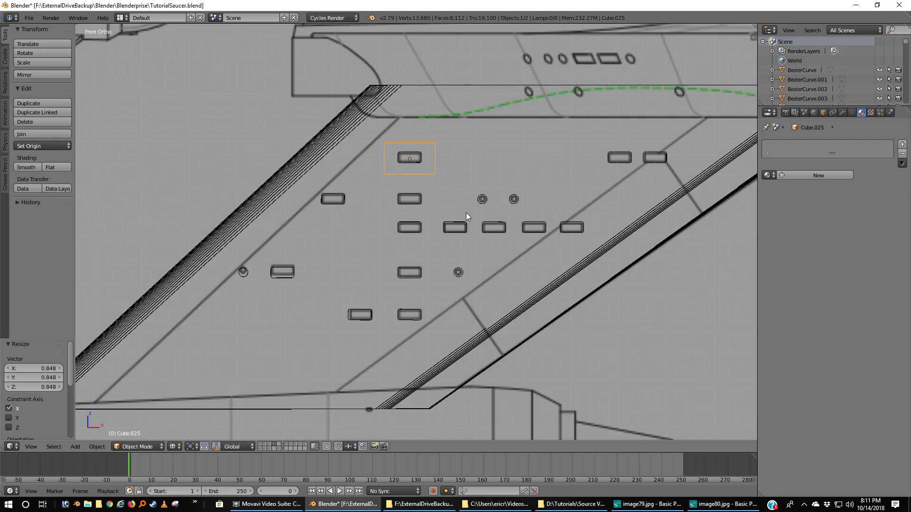
- With solid shading on, move the cube along Y by about -0.059 and another -0.007 so it protrudes through the neck's side
{"action": "key", "text": "KP_7"}
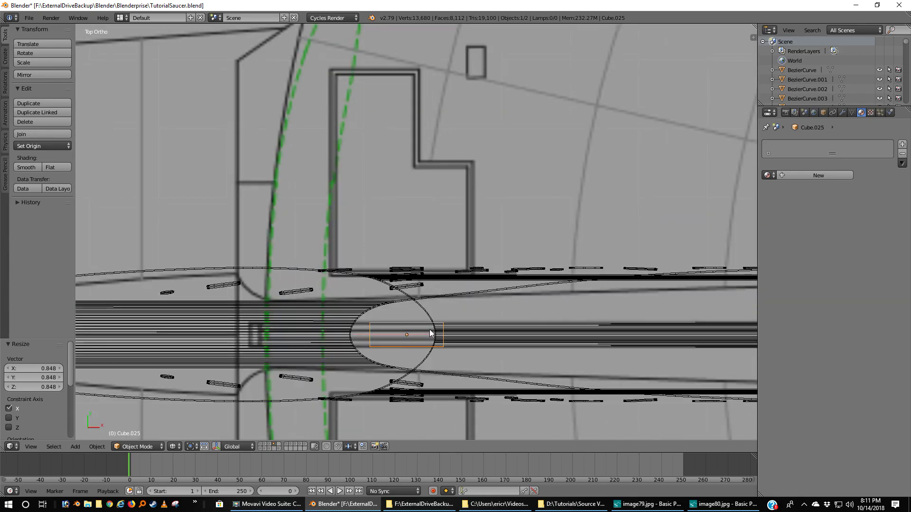
{"action": "key", "text": "z"}
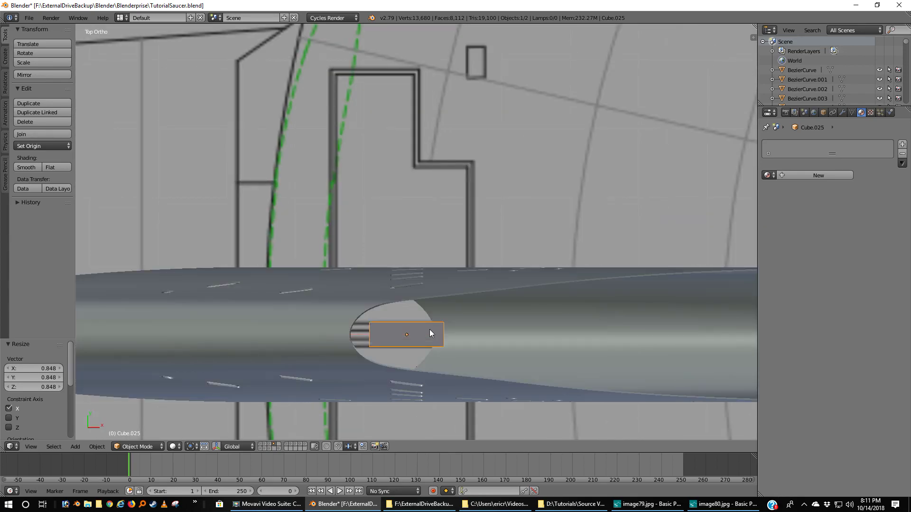
{"action": "key", "text": "g"}
{"action": "key", "text": "y"}
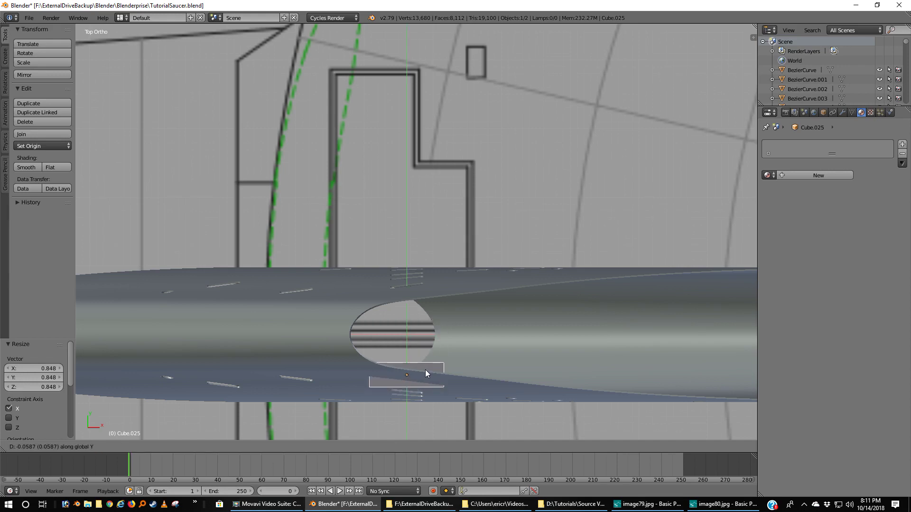
{"action": "left_click", "coordinate": [425, 370]}
{"action": "middle_click_drag", "start_coordinate": [531, 395], "coordinate": [470, 350]}
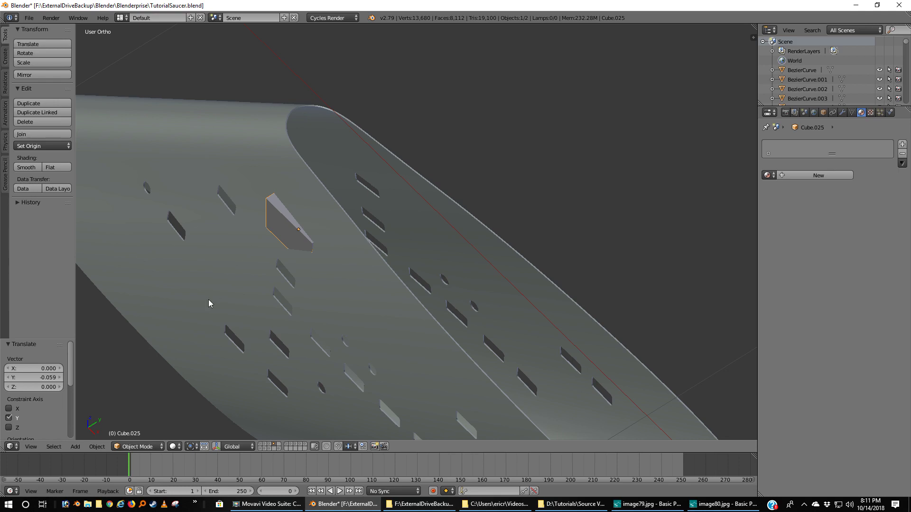
{"action": "key", "text": "g"}
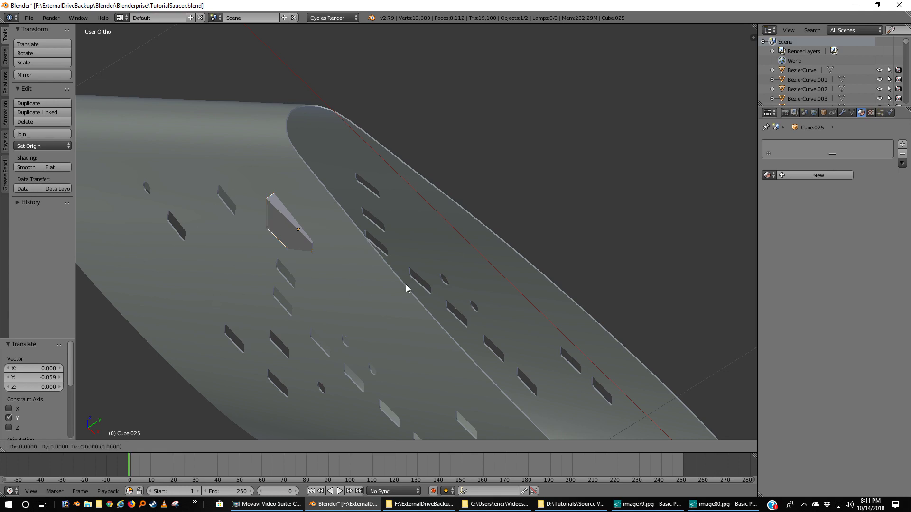
{"action": "key", "text": "y"}
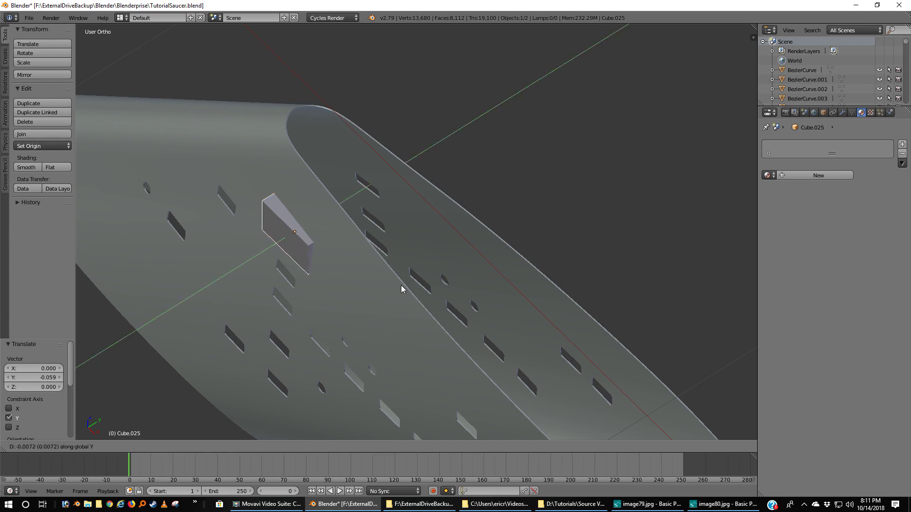
{"action": "left_click", "coordinate": [401, 286]}
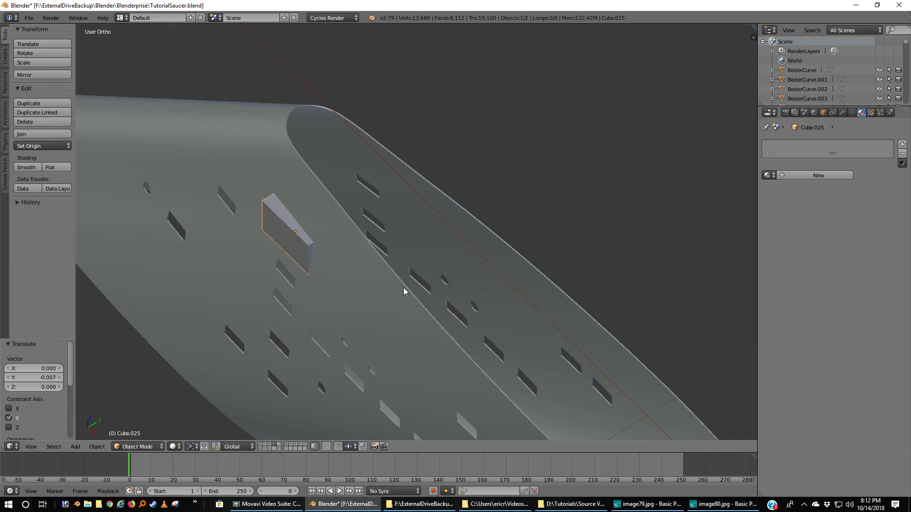
- In top view, lengthen the cube along the Y axis by a factor of about 1.795 and again by about 1.753
{"action": "key", "text": "KP_7"}
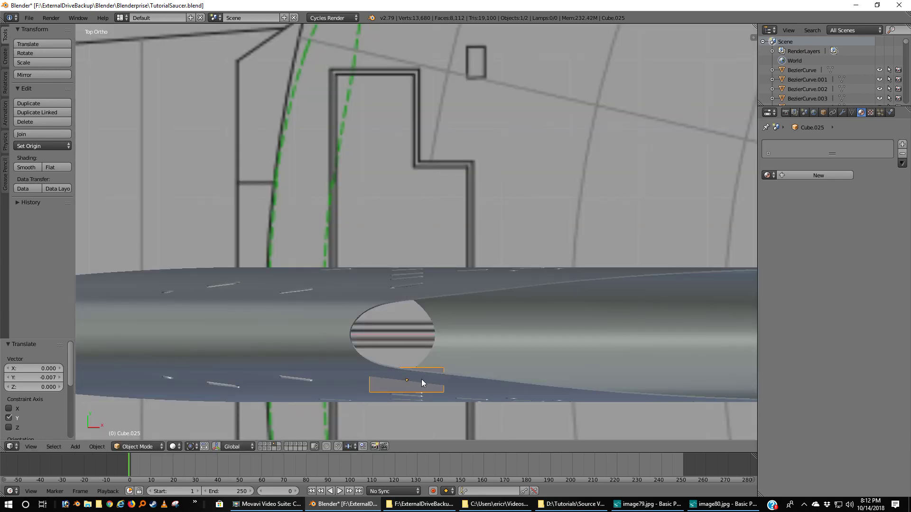
{"action": "key", "text": "z"}
{"action": "key", "text": "z"}
{"action": "key", "text": "s"}
{"action": "key", "text": "y"}
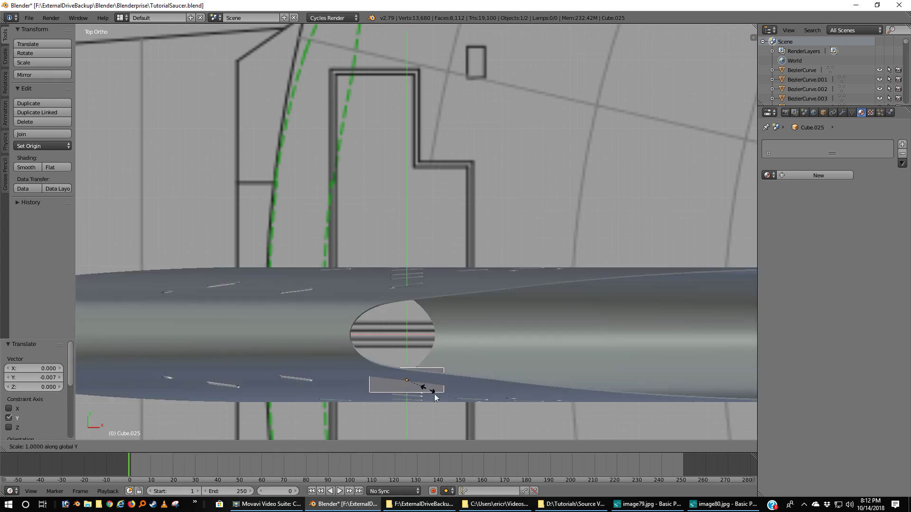
{"action": "left_click", "coordinate": [440, 408]}
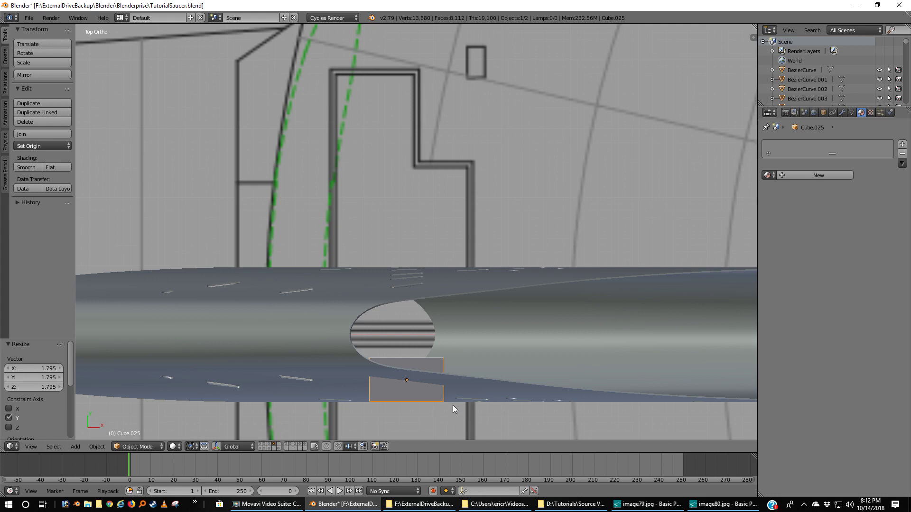
{"action": "key", "text": "s"}
{"action": "key", "text": "y"}
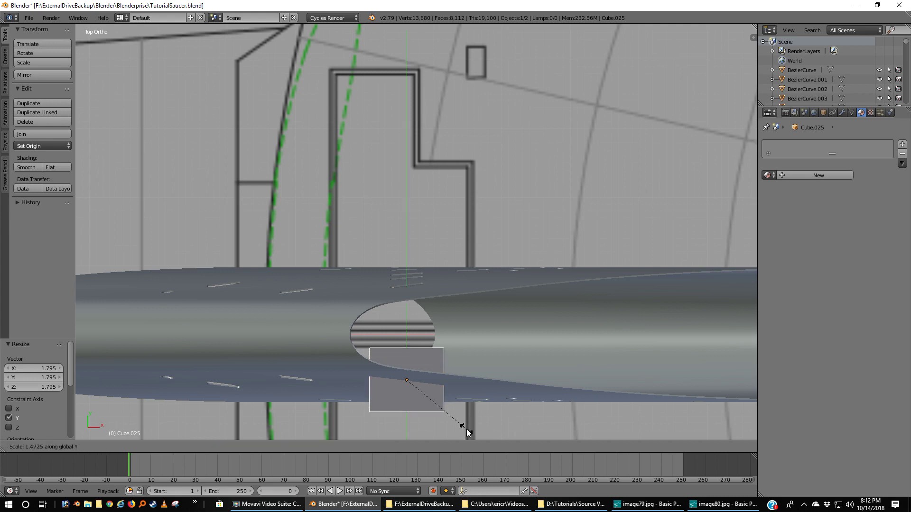
{"action": "left_click", "coordinate": [471, 30]}
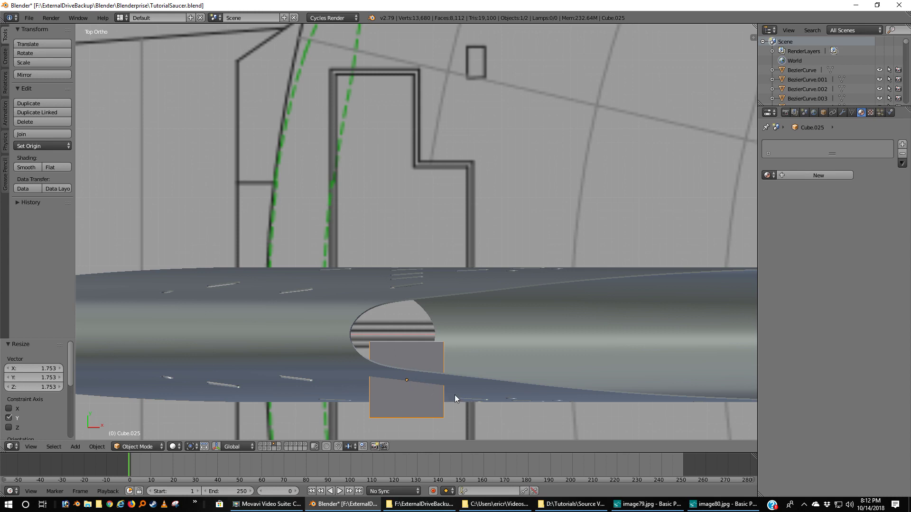
- In Edit Mode, select only the cube's outward-facing side and delete that face
{"action": "middle_click_drag", "start_coordinate": [415, 398], "coordinate": [414, 324]}
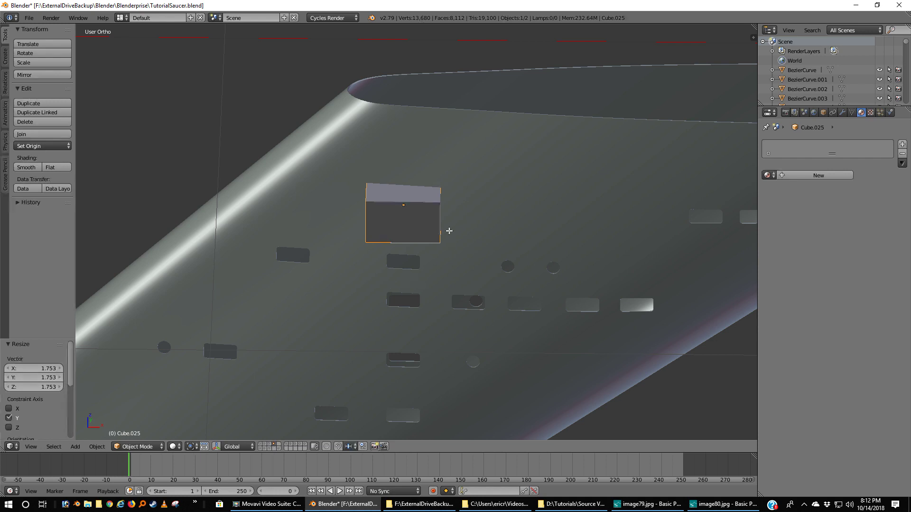
{"action": "key", "text": "Tab"}
{"action": "key", "text": "a"}
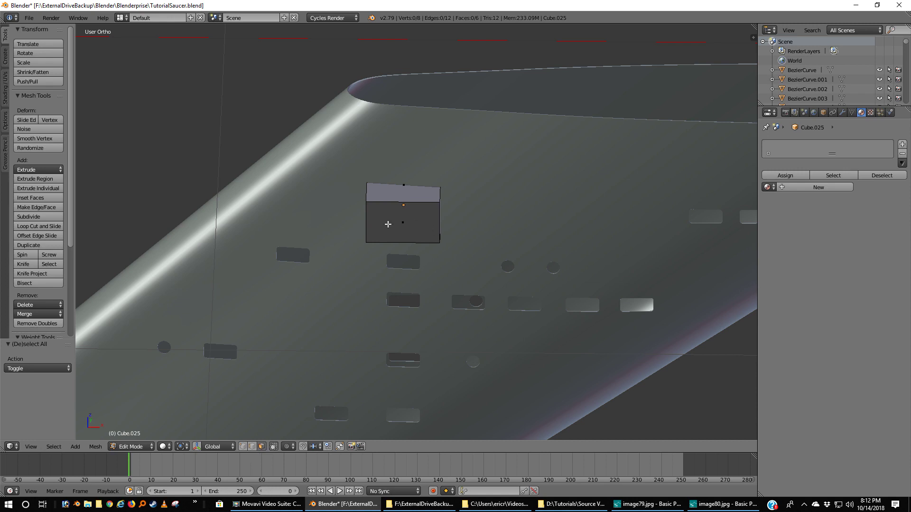
{"action": "right_click", "coordinate": [402, 221]}
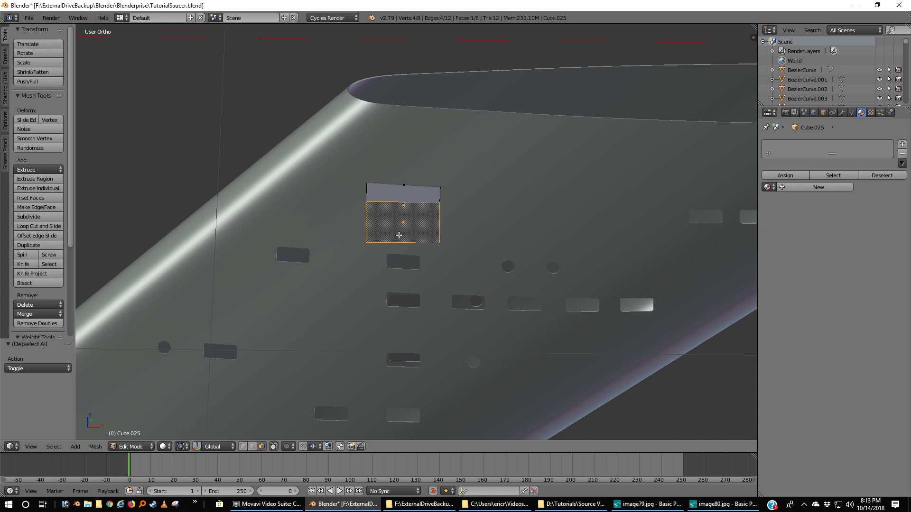
{"action": "key", "text": "x"}
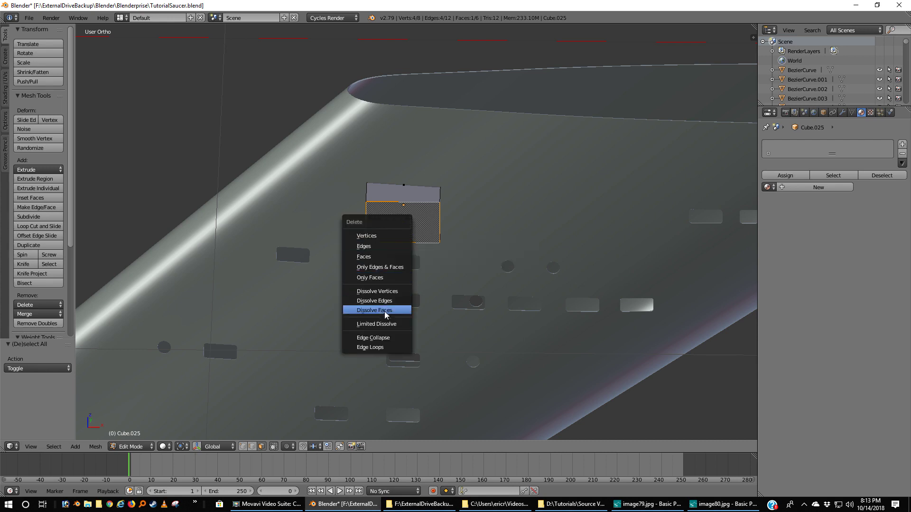
{"action": "left_click", "coordinate": [385, 311]}
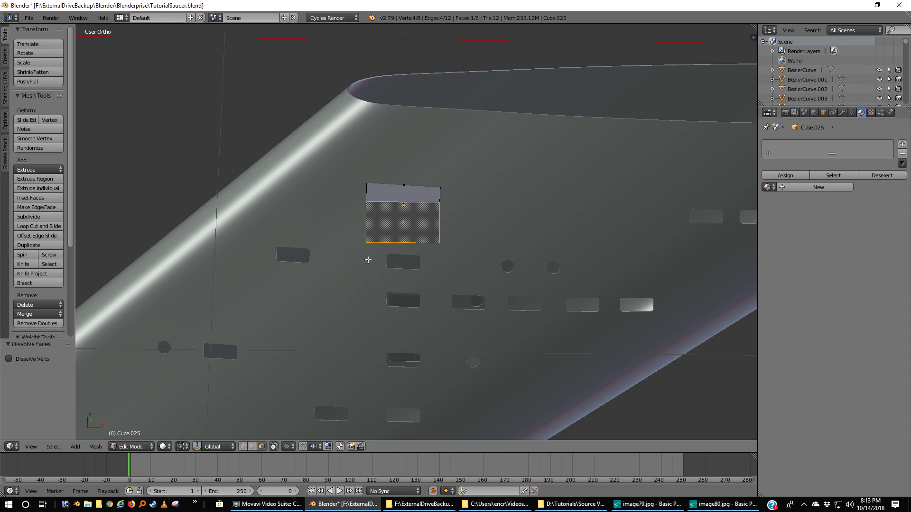
{"action": "key", "text": "x"}
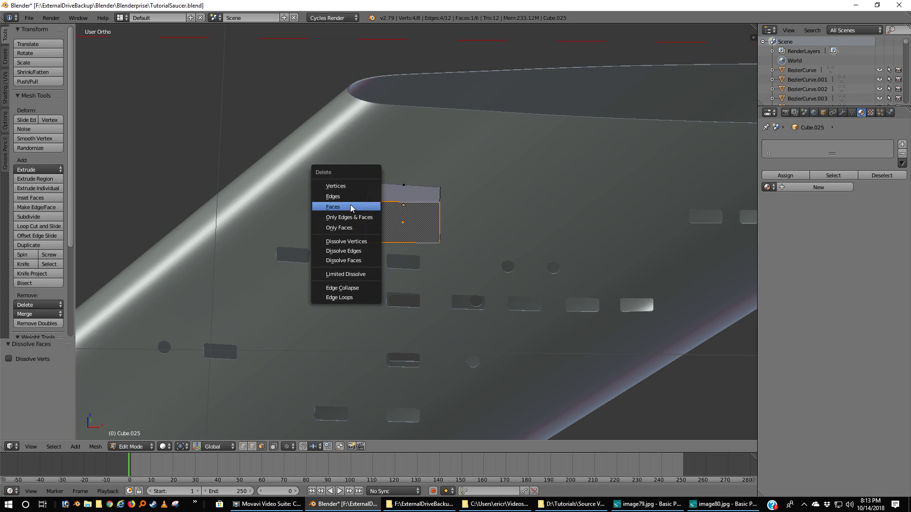
{"action": "left_click", "coordinate": [350, 206]}
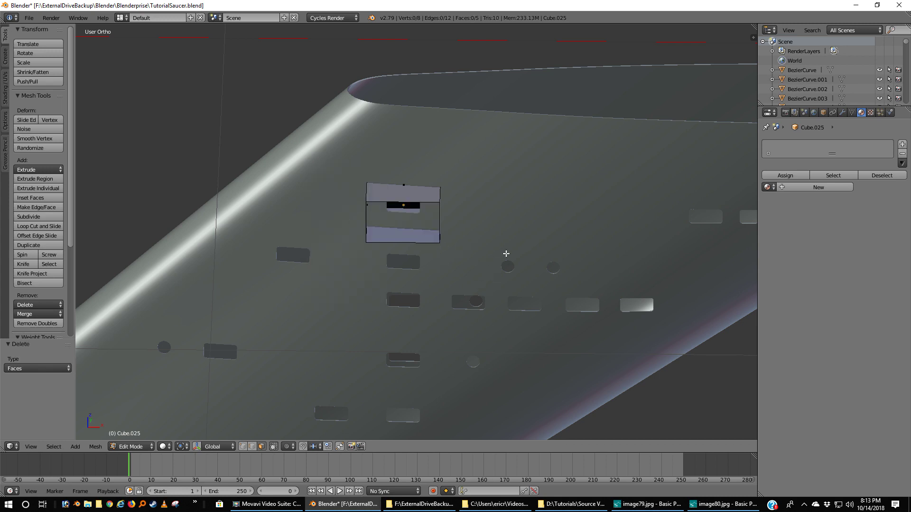
- Add a Solidify modifier to the open-fronted cube
{"action": "middle_click_drag", "start_coordinate": [506, 254], "coordinate": [585, 335]}
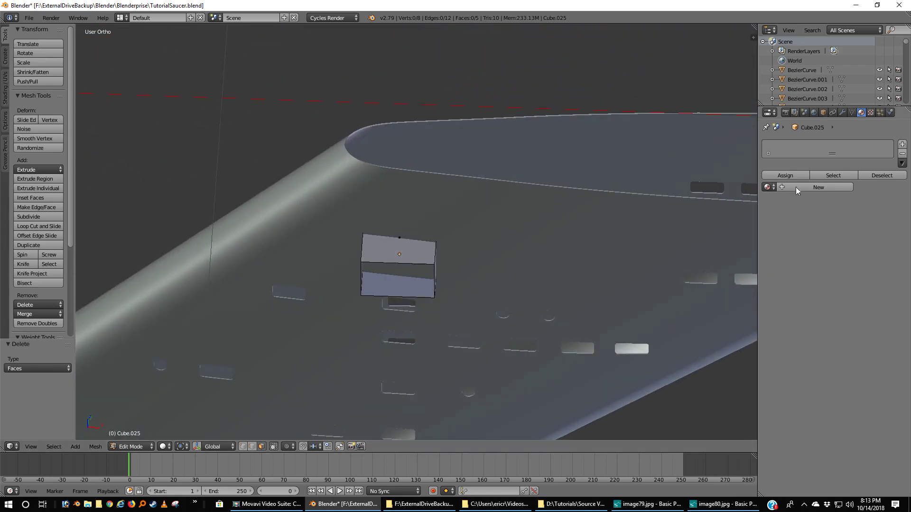
{"action": "left_click", "coordinate": [843, 113]}
{"action": "left_click", "coordinate": [789, 145]}
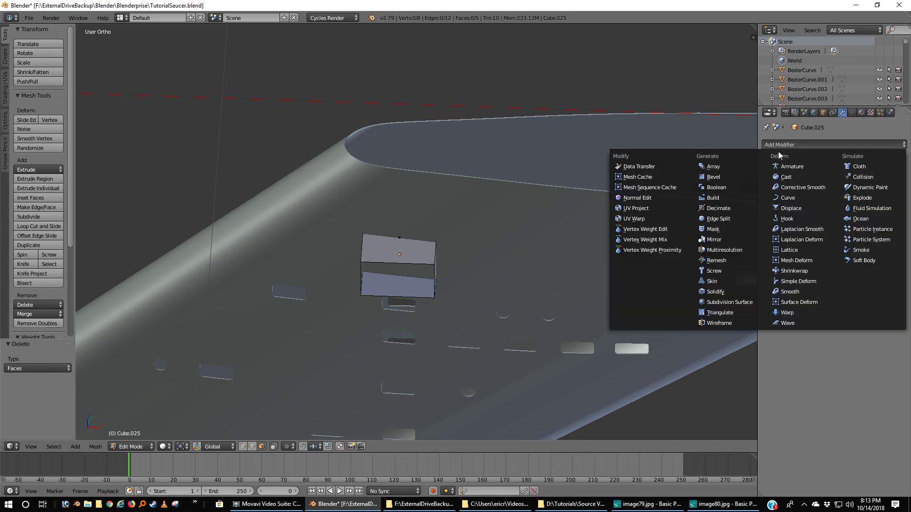
{"action": "left_click", "coordinate": [733, 292]}
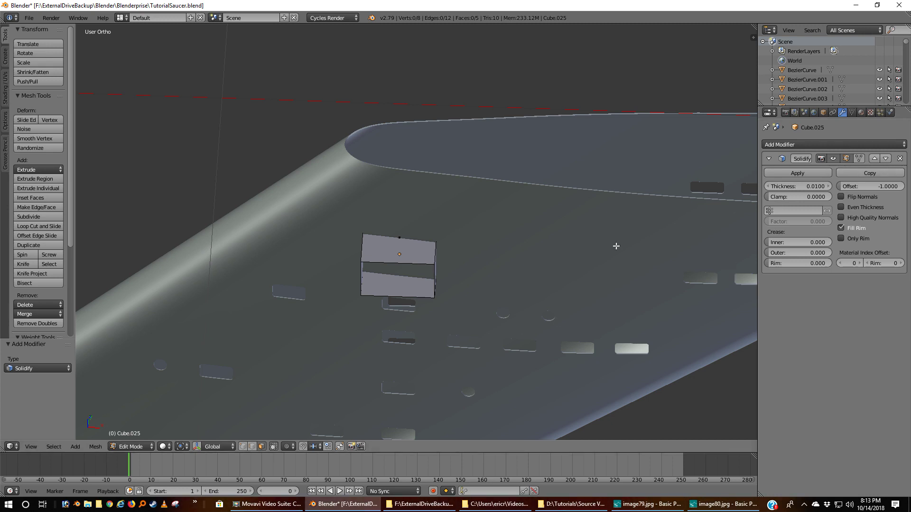
- Set the Solidify thickness to 0.0200 and inspect the cube's walls up close
{"action": "scroll", "coordinate": [346, 283], "scroll_direction": "up", "scroll_amount": 2}
{"action": "middle_click_drag", "start_coordinate": [350, 284], "coordinate": [374, 248]}
{"action": "scroll", "coordinate": [402, 229], "scroll_direction": "up", "scroll_amount": 4}
{"action": "middle_click_drag", "start_coordinate": [599, 177], "coordinate": [577, 202]}
{"action": "middle_click_drag", "start_coordinate": [474, 248], "coordinate": [477, 224]}
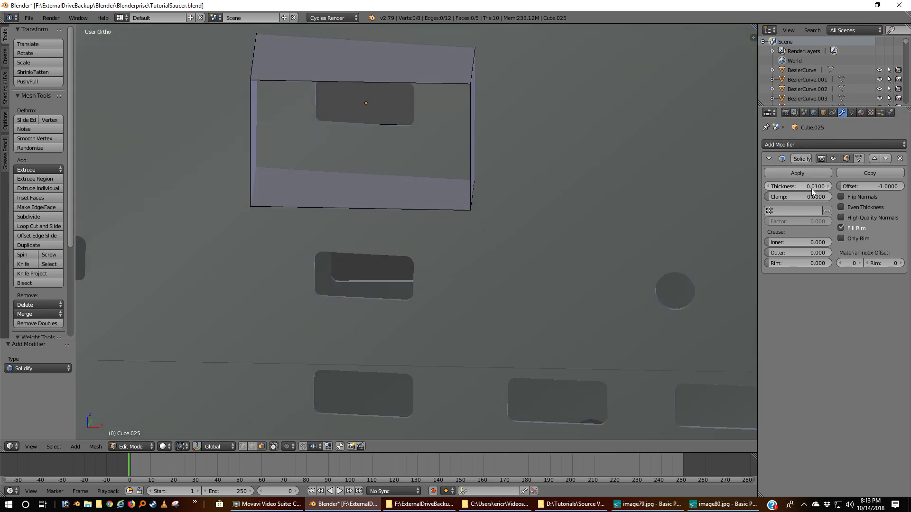
{"action": "left_click", "coordinate": [815, 187]}
{"action": "key", "text": "BackSpace"}
{"action": "key", "text": "Return"}
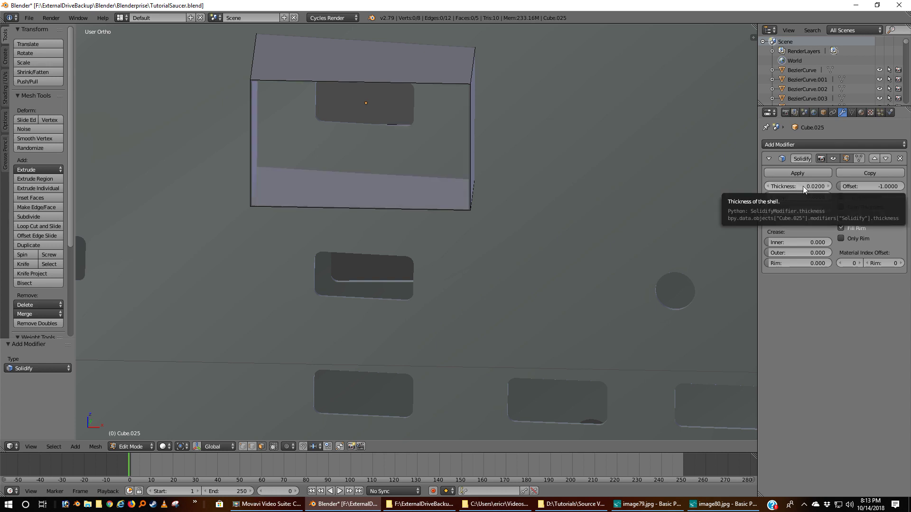
{"action": "middle_click_drag", "start_coordinate": [642, 199], "coordinate": [651, 197]}
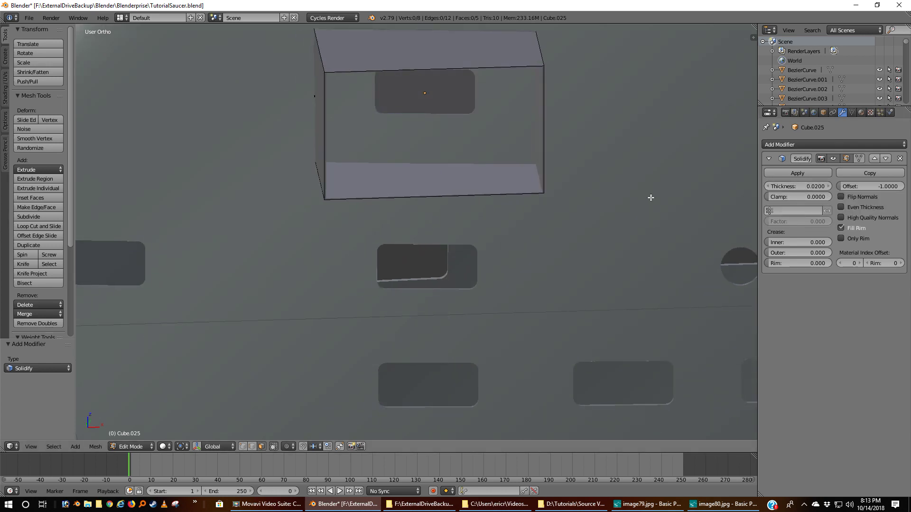
- Set the Solidify thickness to 0.05
{"action": "left_click", "coordinate": [816, 188]}
{"action": "key", "text": "BackSpace"}
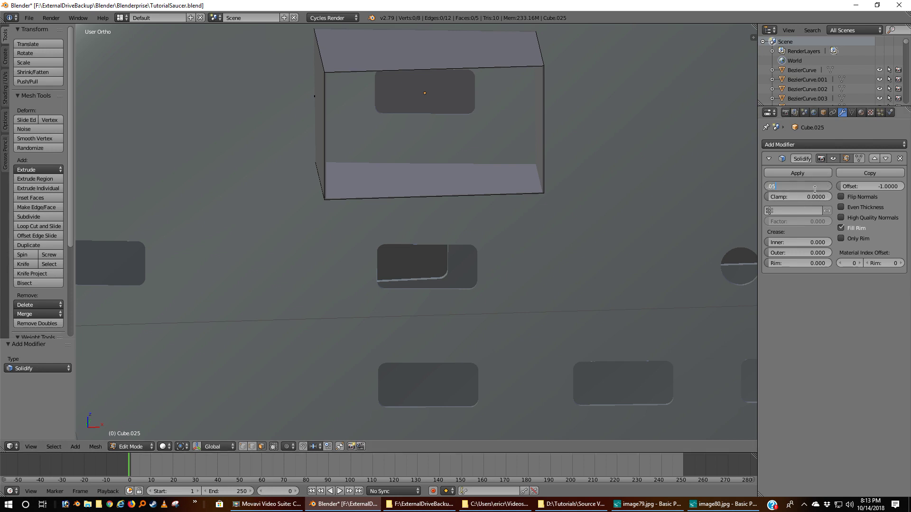
{"action": "type", "text": ".05"}
{"action": "key", "text": "Return"}
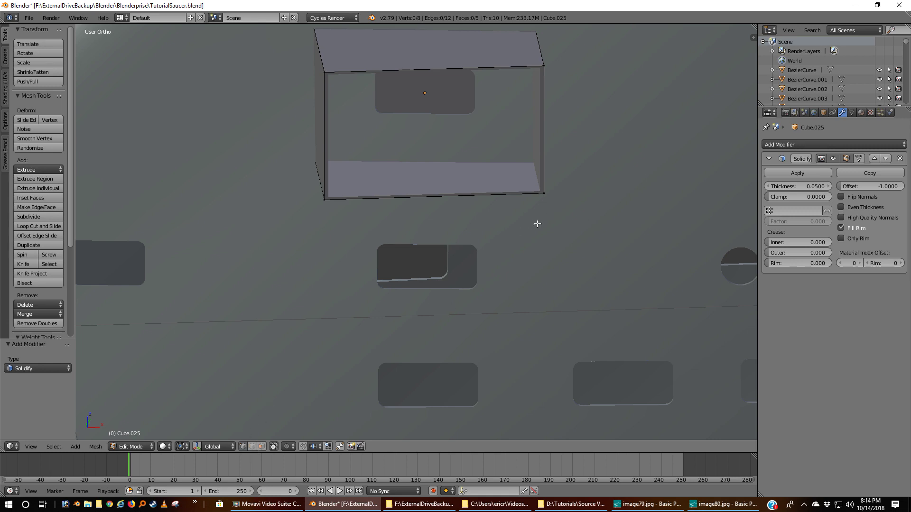
- In top view, move the upper outer vertex on the box's +X side inward along Y by about 0.049, behind the hull surface
{"action": "key", "text": "KP_7"}
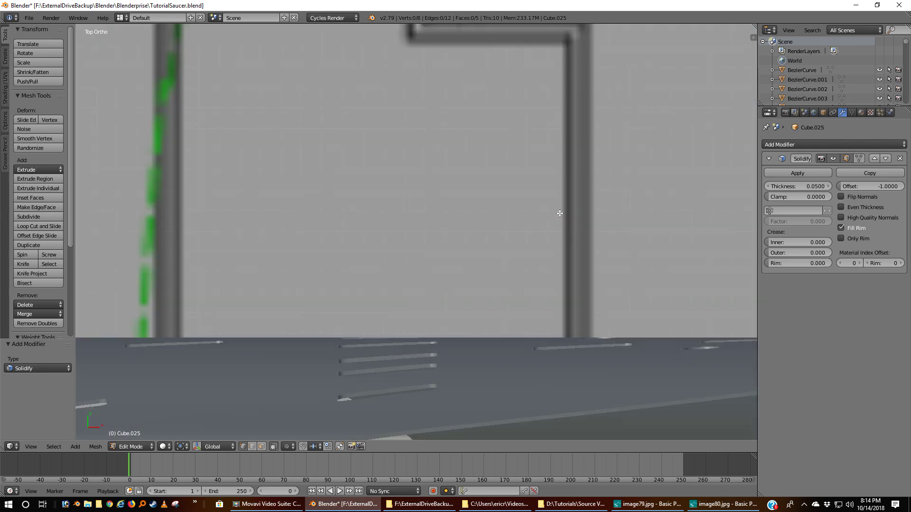
{"action": "scroll", "coordinate": [522, 265], "scroll_direction": "down", "scroll_amount": 3}
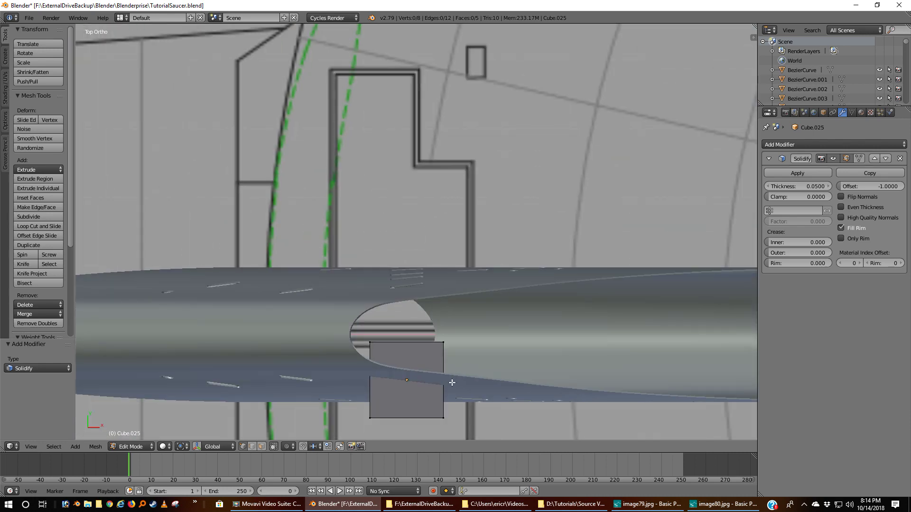
{"action": "middle_click_drag", "start_coordinate": [434, 381], "coordinate": [480, 199], "text": "shift"}
{"action": "scroll", "coordinate": [494, 215], "scroll_direction": "up", "scroll_amount": 3}
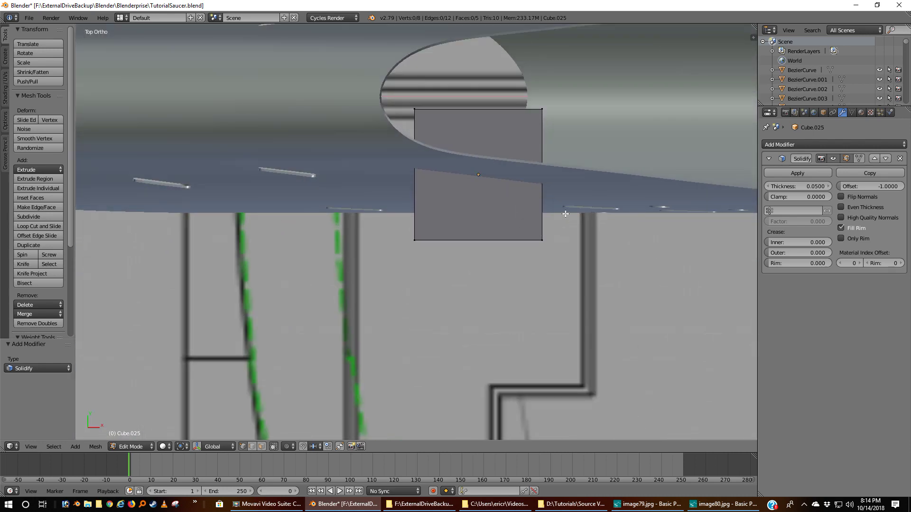
{"action": "middle_click_drag", "start_coordinate": [565, 214], "coordinate": [513, 257], "text": "shift"}
{"action": "right_click", "coordinate": [490, 282]}
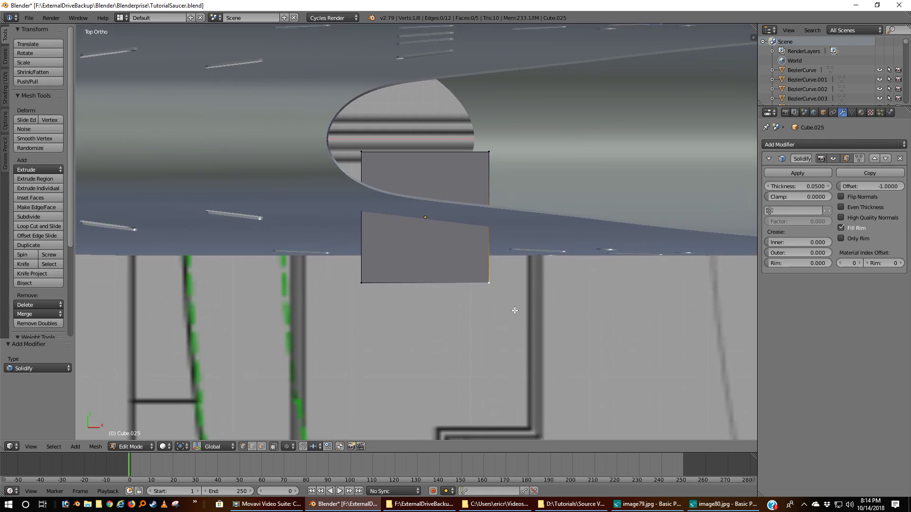
{"action": "key", "text": "g"}
{"action": "key", "text": "y"}
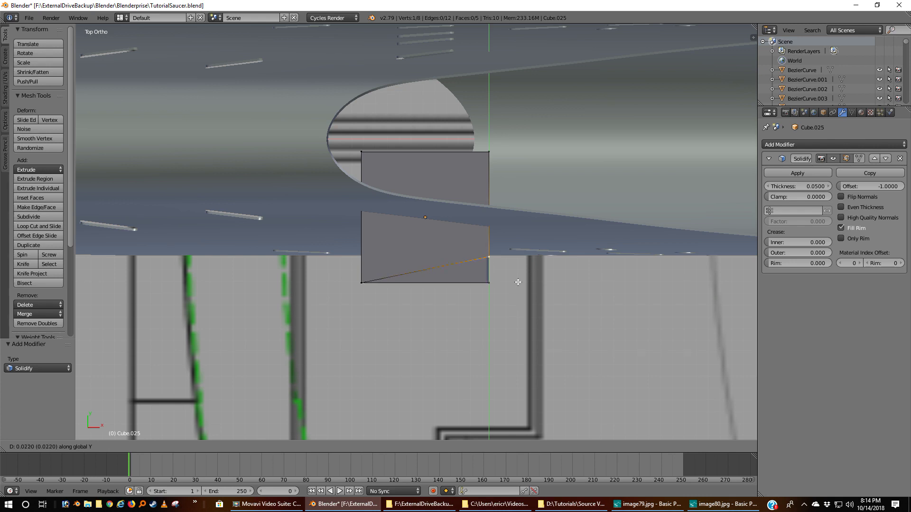
{"action": "left_click", "coordinate": [520, 251]}
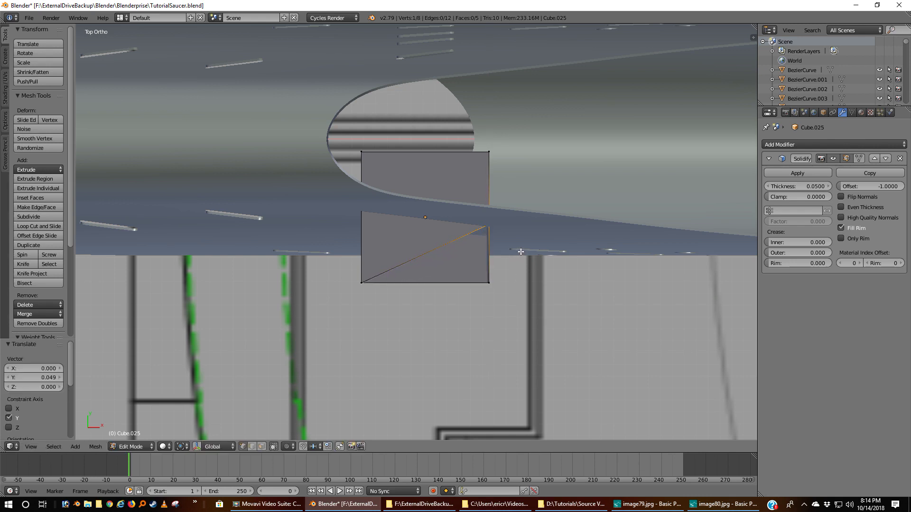
- Move the two outer vertices on the box's -X side inward along Y, the upper by about 0.062 and the lower by about 0.053
{"action": "right_click", "coordinate": [356, 282]}
{"action": "key", "text": "g"}
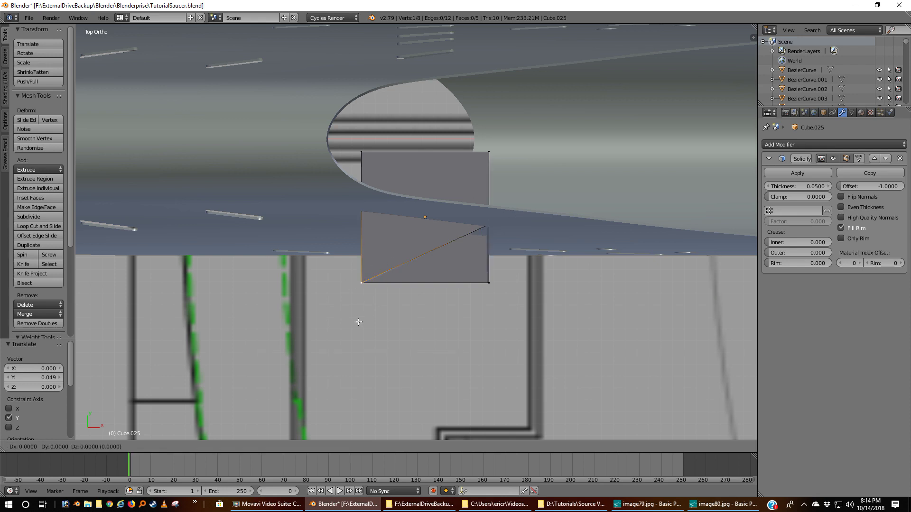
{"action": "key", "text": "y"}
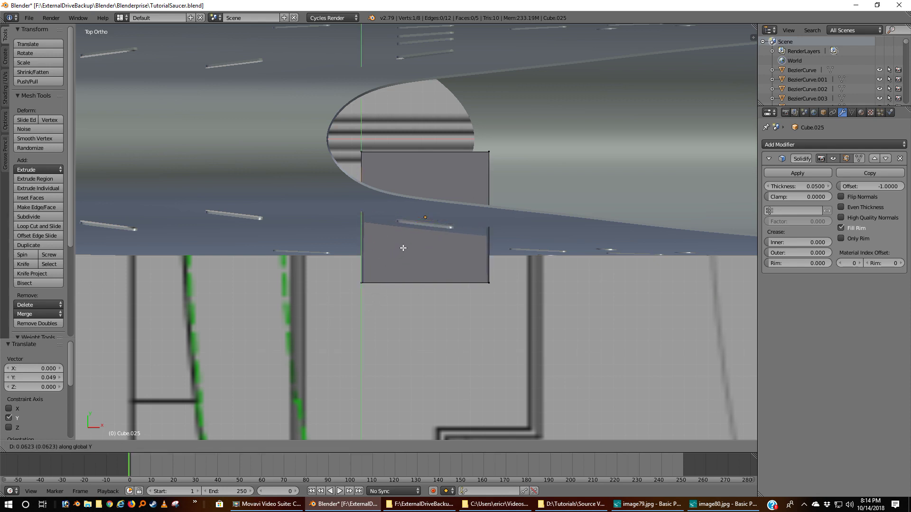
{"action": "left_click", "coordinate": [403, 247]}
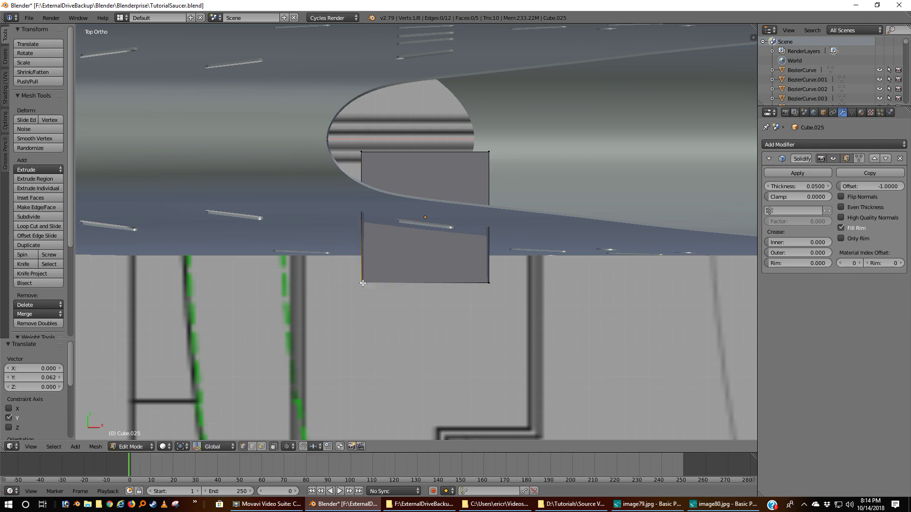
{"action": "key", "text": "g"}
{"action": "key", "text": "y"}
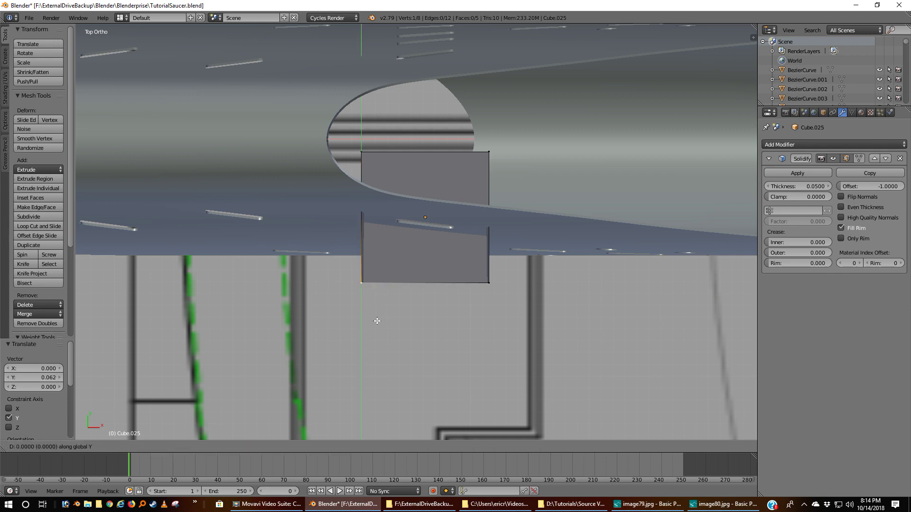
{"action": "left_click", "coordinate": [412, 259]}
- Move the remaining lower outer vertex on the +X side inward along Y by about 0.041
{"action": "right_click", "coordinate": [497, 282]}
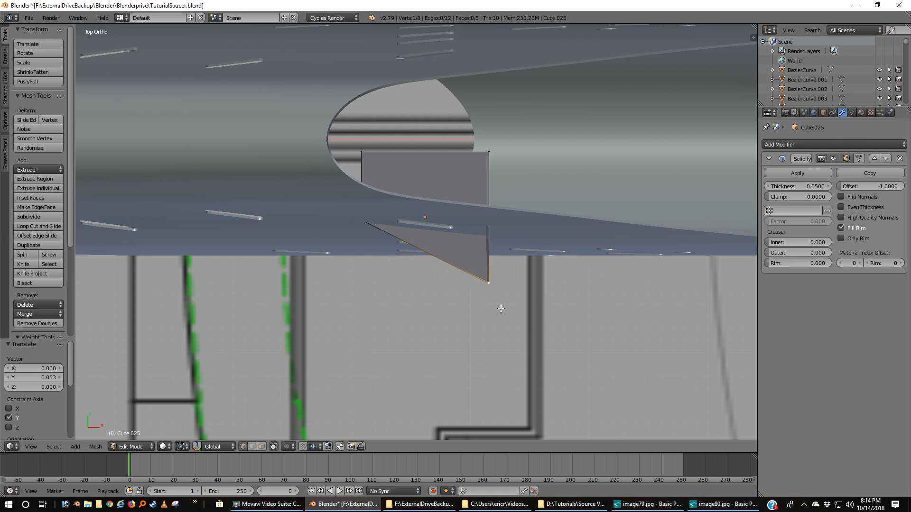
{"action": "key", "text": "g"}
{"action": "key", "text": "y"}
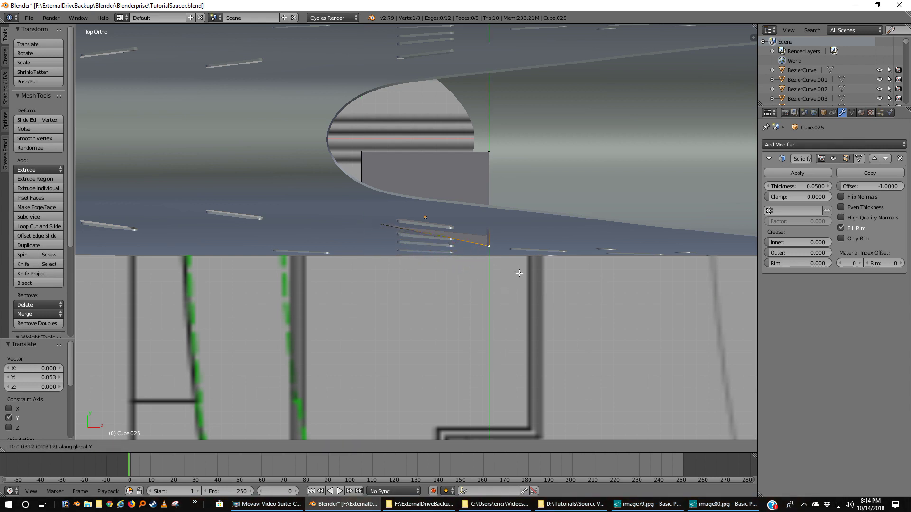
{"action": "left_click", "coordinate": [525, 263]}
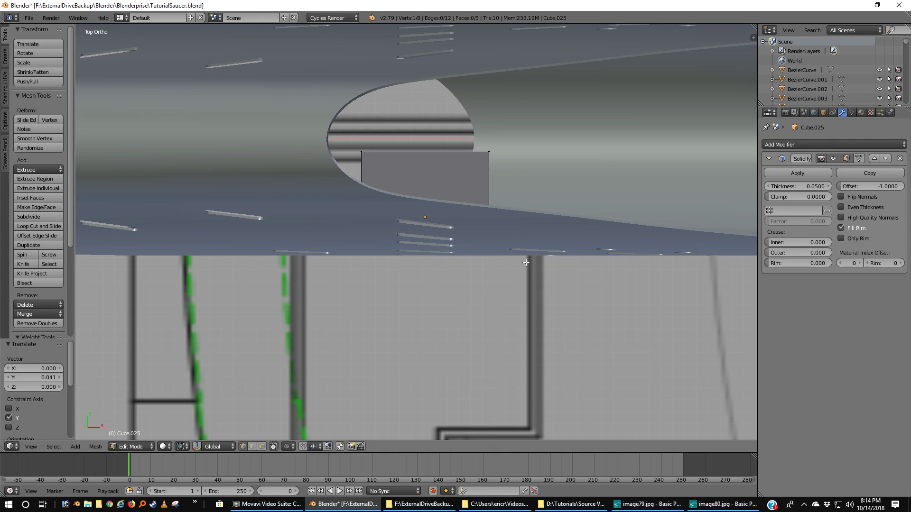
- Switch to wireframe display and return to Object Mode to check the box around the window opening from several angles
{"action": "key", "text": "z"}
{"action": "mouse_move", "coordinate": [561, 260]}
{"action": "middle_mouse_down"}
{"action": "mouse_move", "coordinate": [512, 277]}
{"action": "mouse_move", "coordinate": [543, 237]}
{"action": "mouse_move", "coordinate": [583, 218]}
{"action": "mouse_move", "coordinate": [496, 185]}
{"action": "mouse_move", "coordinate": [534, 196]}
{"action": "mouse_move", "coordinate": [472, 65]}
{"action": "middle_mouse_up"}
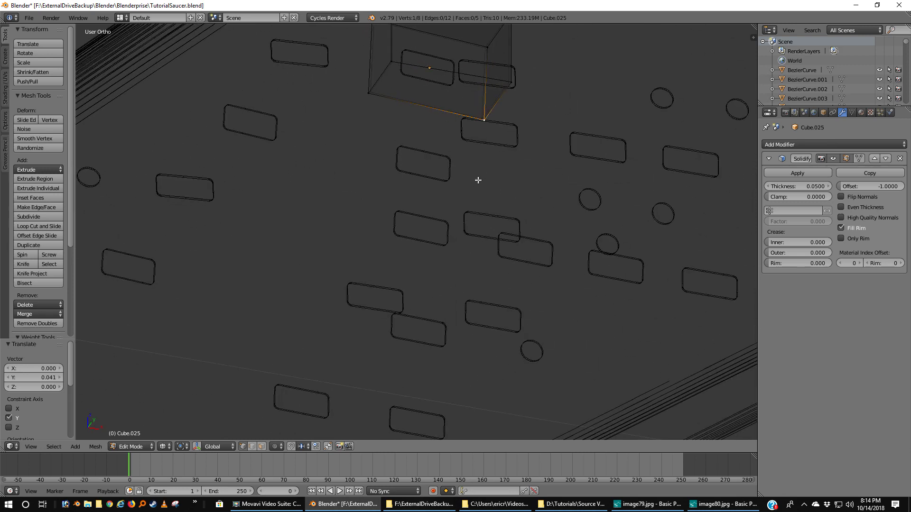
{"action": "key", "text": "a"}
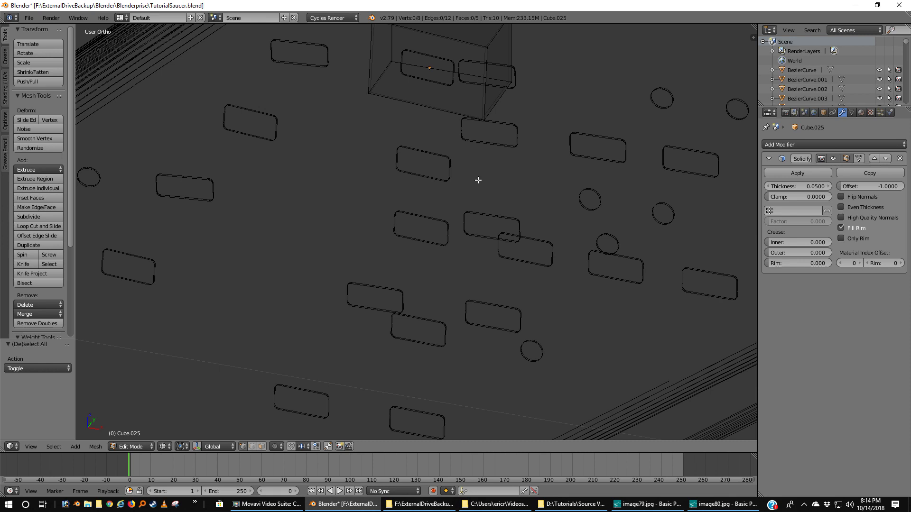
{"action": "key", "text": "Tab"}
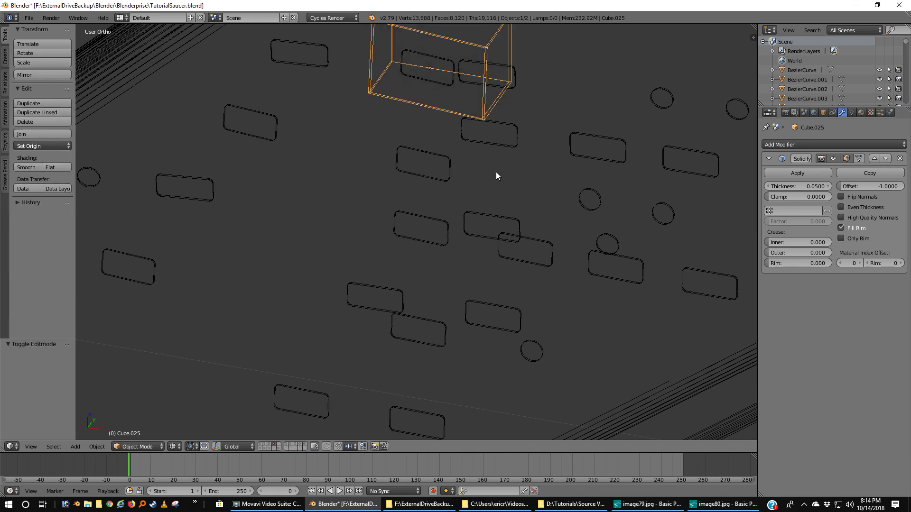
{"action": "key", "text": "KP_1"}
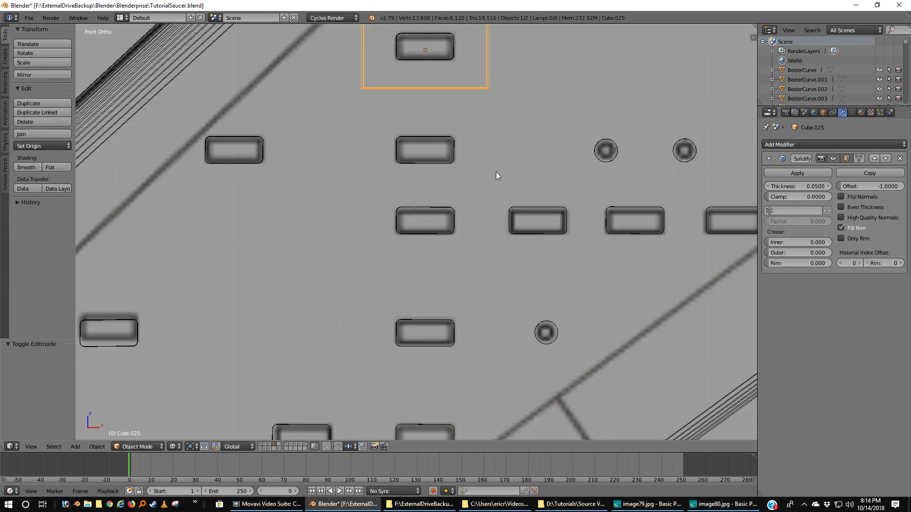
{"action": "scroll", "coordinate": [500, 174], "scroll_direction": "down", "scroll_amount": 3}
{"action": "scroll", "coordinate": [499, 174], "scroll_direction": "up", "scroll_amount": 2}
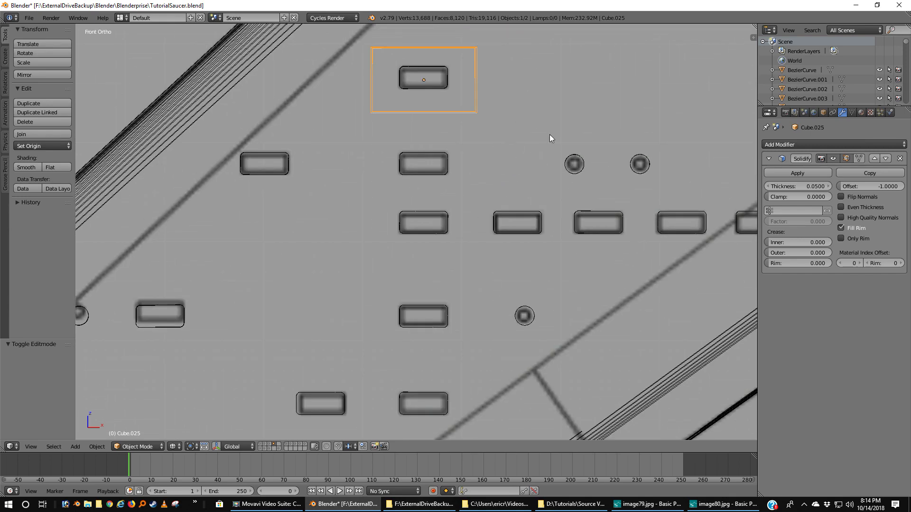
{"action": "middle_click_drag", "start_coordinate": [549, 138], "coordinate": [523, 176]}
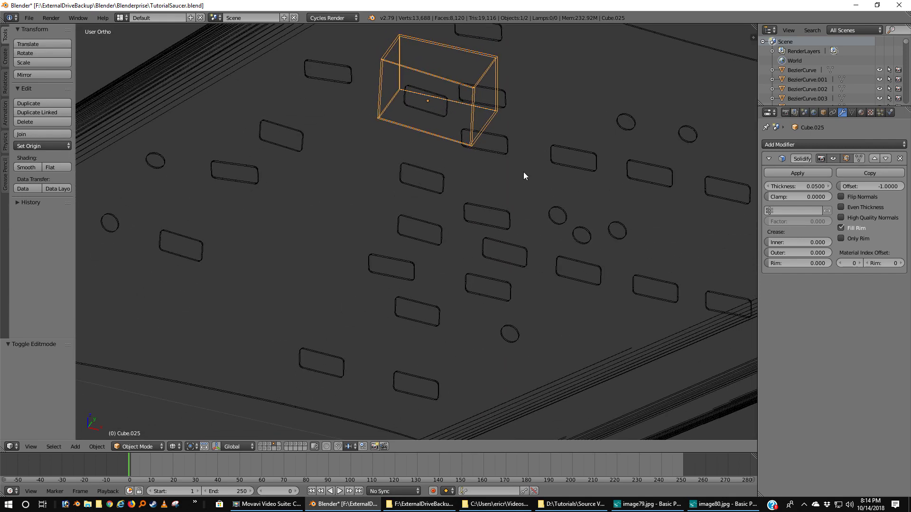
- Add a plane with nothing else selected and scale it down by a factor of about 0.090 in top view
{"action": "key", "text": "a"}
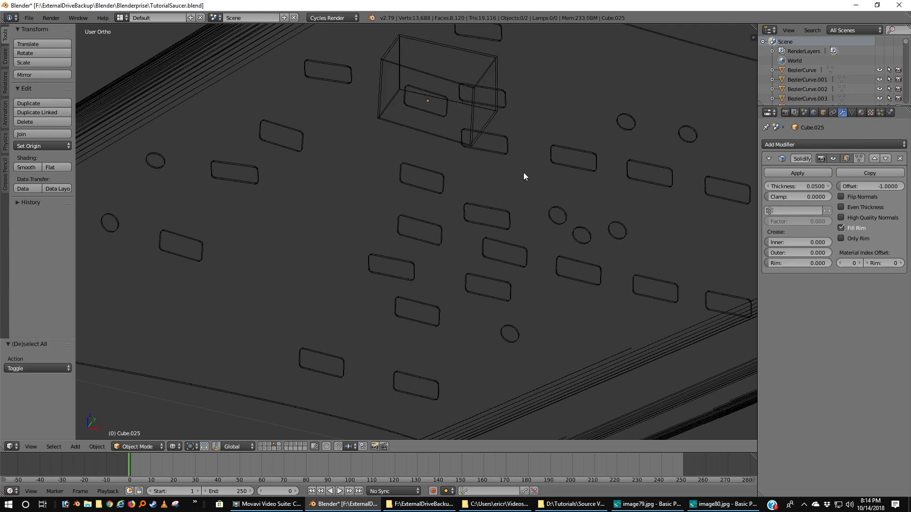
{"action": "key", "text": "shift+a"}
{"action": "left_click", "coordinate": [565, 174]}
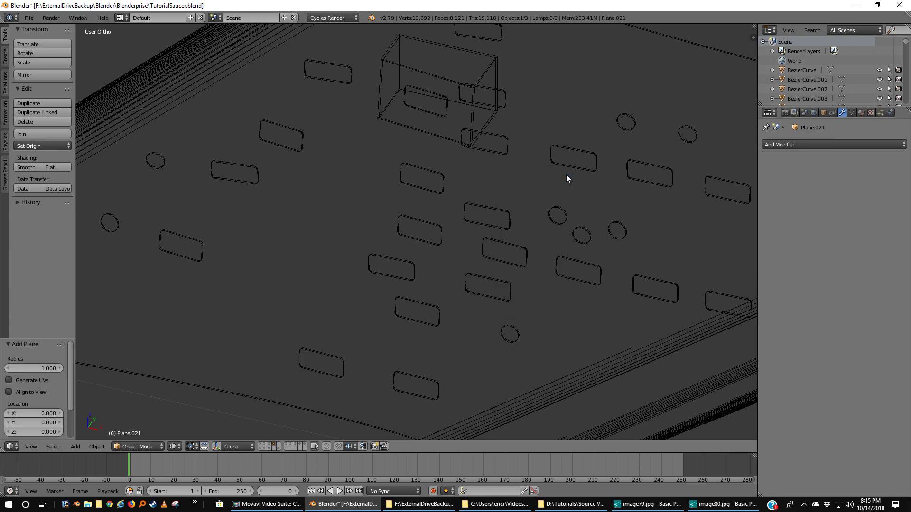
{"action": "scroll", "coordinate": [566, 174], "scroll_direction": "down", "scroll_amount": 10}
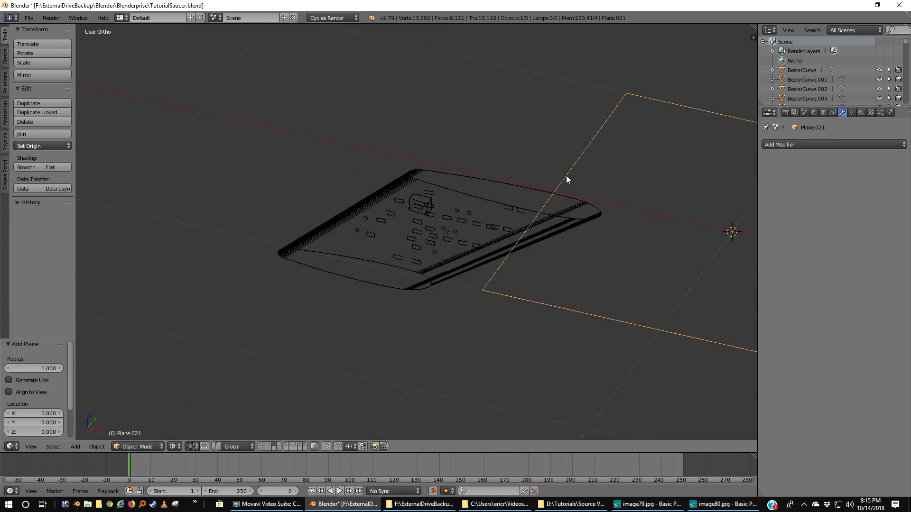
{"action": "key", "text": "KP_7"}
{"action": "scroll", "coordinate": [608, 107], "scroll_direction": "down", "scroll_amount": 7}
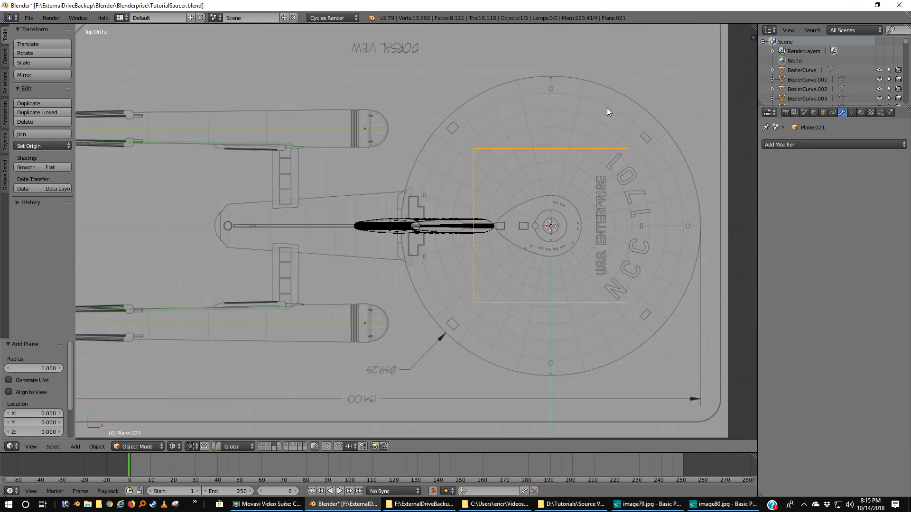
{"action": "key", "text": "s"}
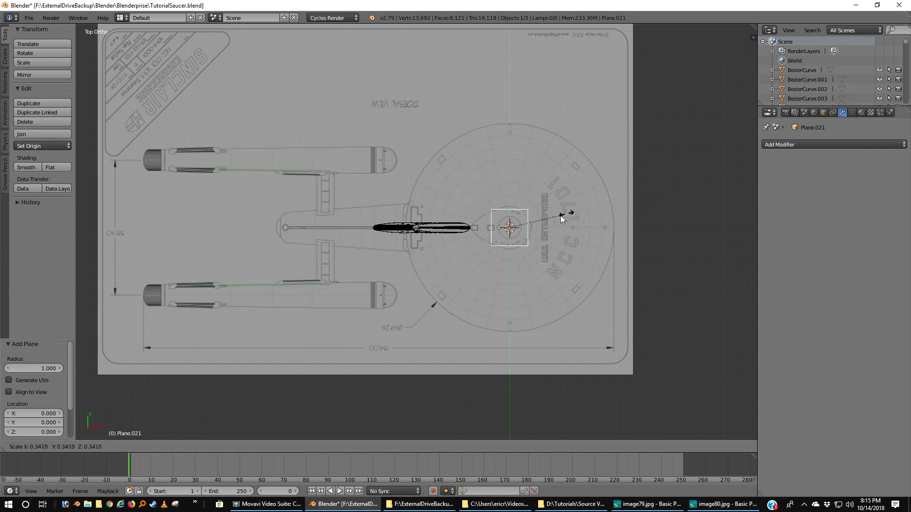
{"action": "left_click", "coordinate": [524, 229]}
- Move the plane about -1.740 on X and -0.045 on Y to the window box, and scale it by about 0.220
{"action": "scroll", "coordinate": [545, 257], "scroll_direction": "up", "scroll_amount": 8}
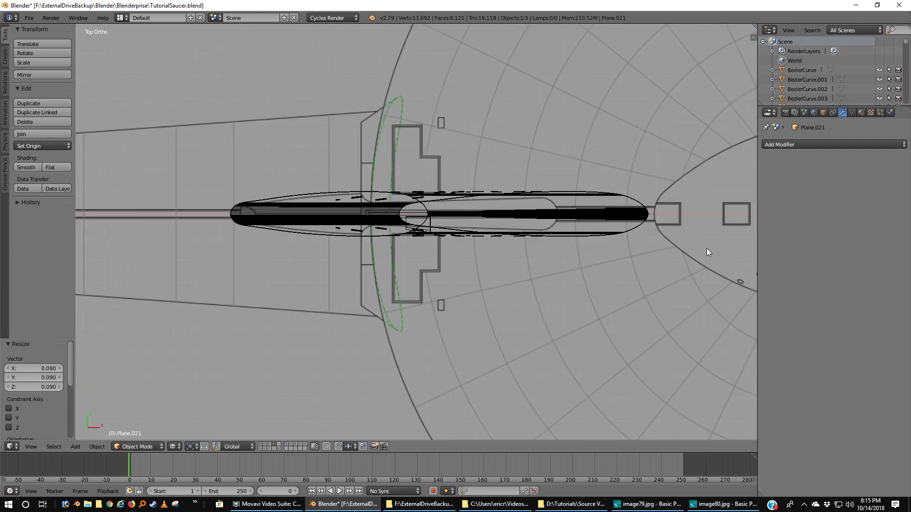
{"action": "key", "text": "g"}
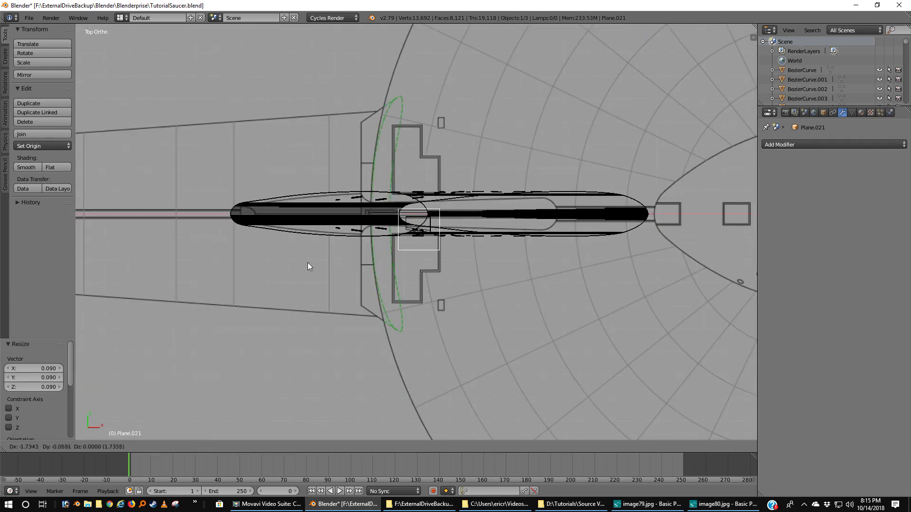
{"action": "left_click", "coordinate": [307, 262]}
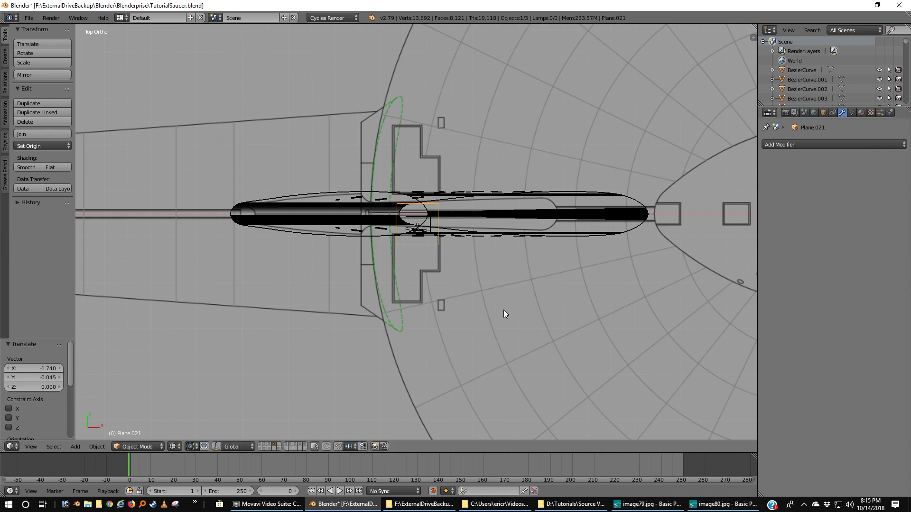
{"action": "key", "text": "s"}
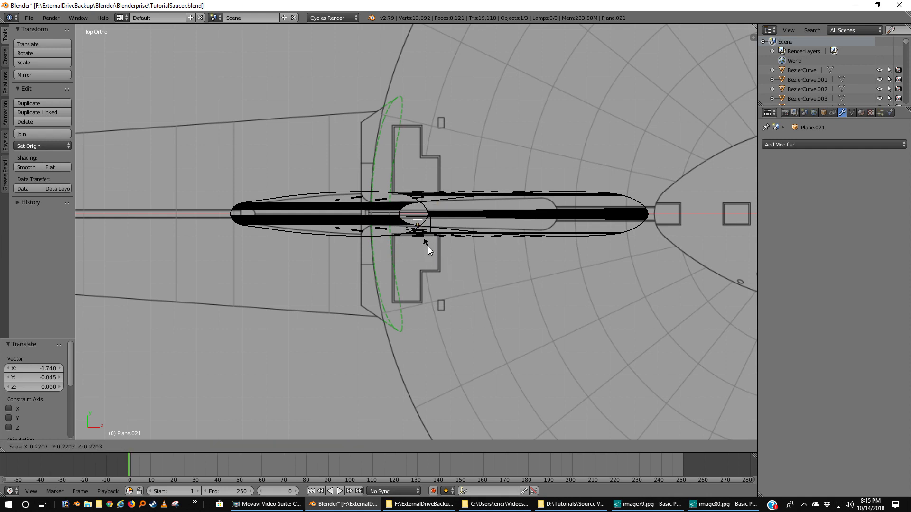
{"action": "left_click", "coordinate": [429, 247]}
- Nudge the plane about 0.001 on X and 0.009 on Y so it sits inside the box outline in top view
{"action": "scroll", "coordinate": [423, 287], "scroll_direction": "up", "scroll_amount": 6}
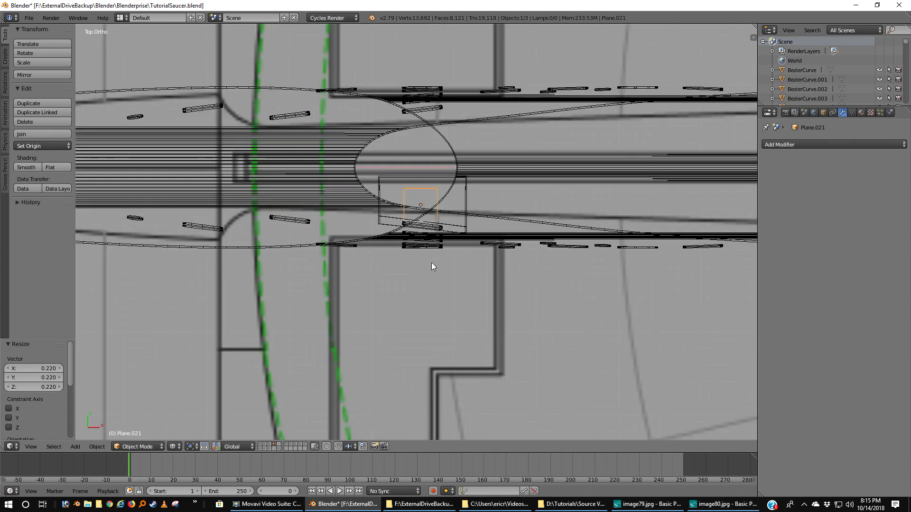
{"action": "key", "text": "g"}
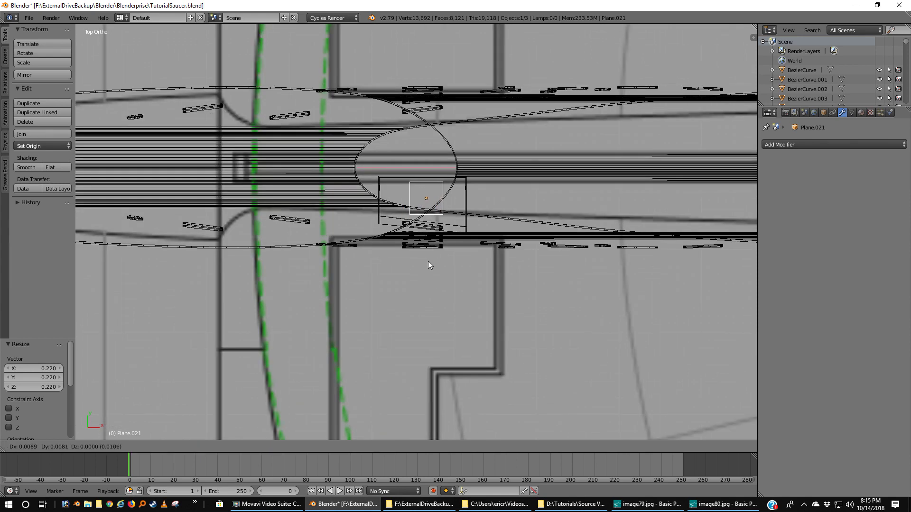
{"action": "left_click", "coordinate": [424, 260]}
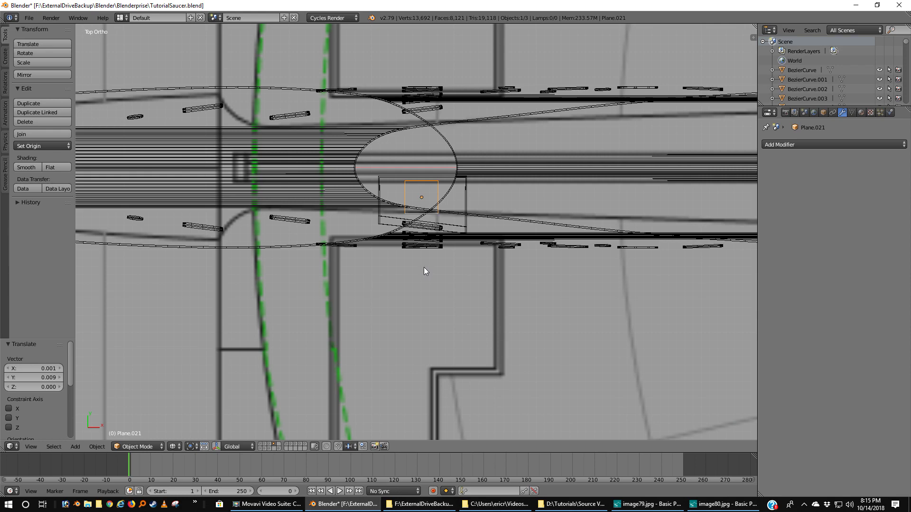
- In front view, move the small plane about -0.212 along Z so it sits inside the upper part of the window box
{"action": "key", "text": "KP_1"}
{"action": "scroll", "coordinate": [428, 232], "scroll_direction": "down", "scroll_amount": 5}
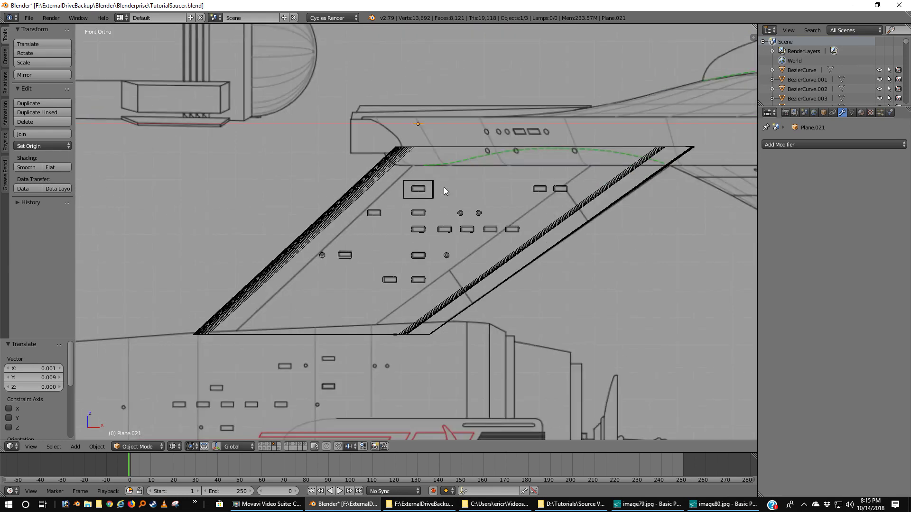
{"action": "key", "text": "g"}
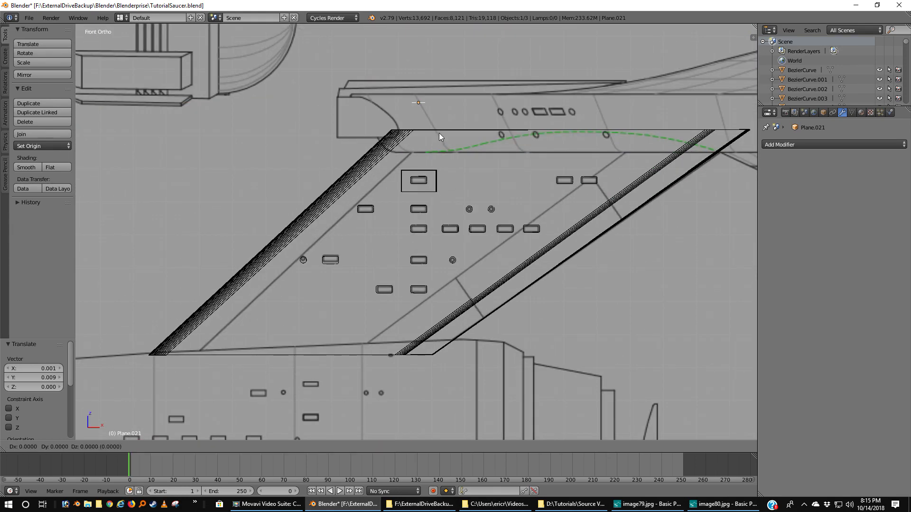
{"action": "key", "text": "z"}
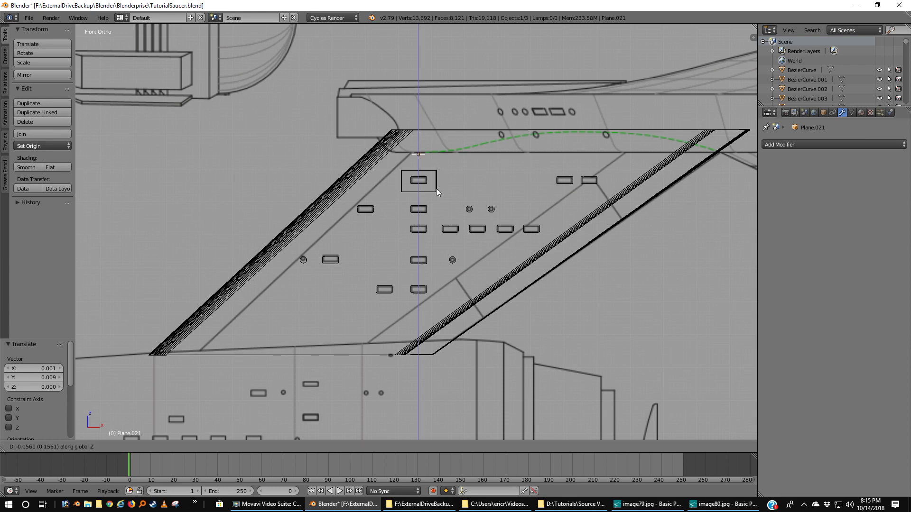
{"action": "left_click", "coordinate": [438, 203]}
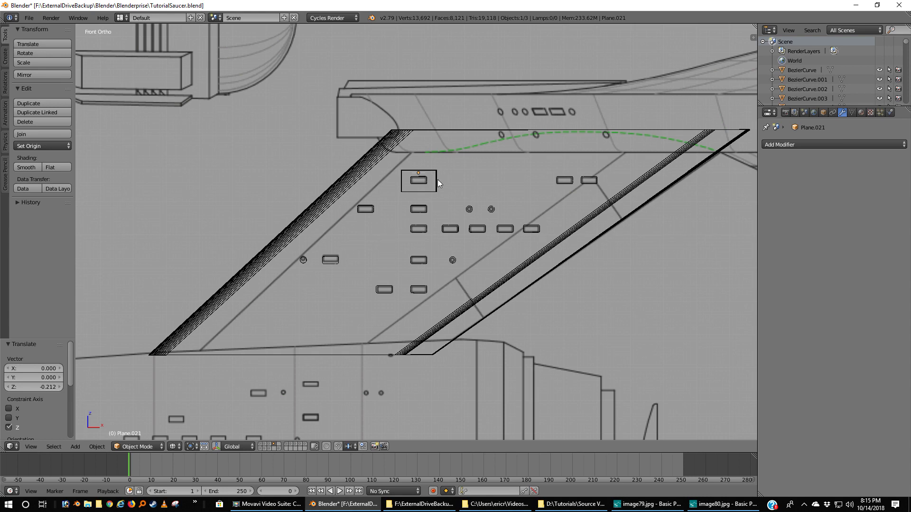
- Select the window box and look through the list of existing materials for a suitable one
{"action": "right_click", "coordinate": [435, 180]}
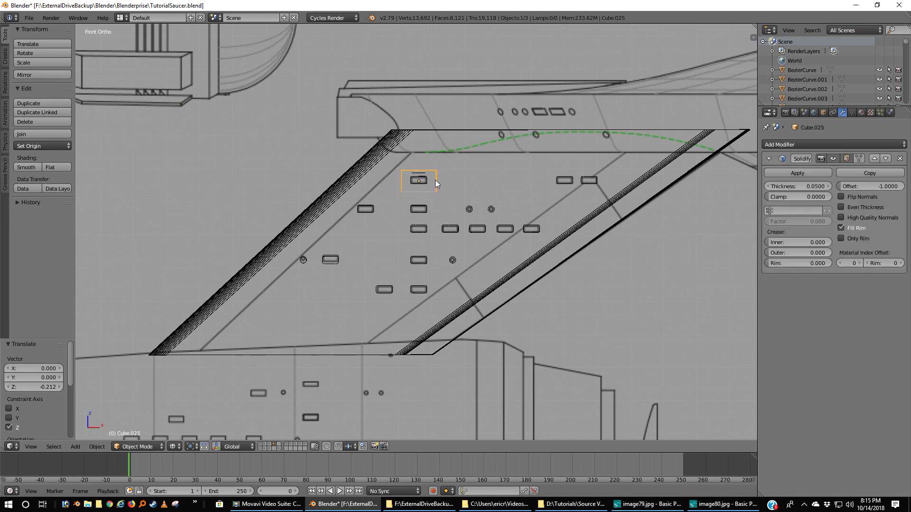
{"action": "left_click", "coordinate": [861, 112]}
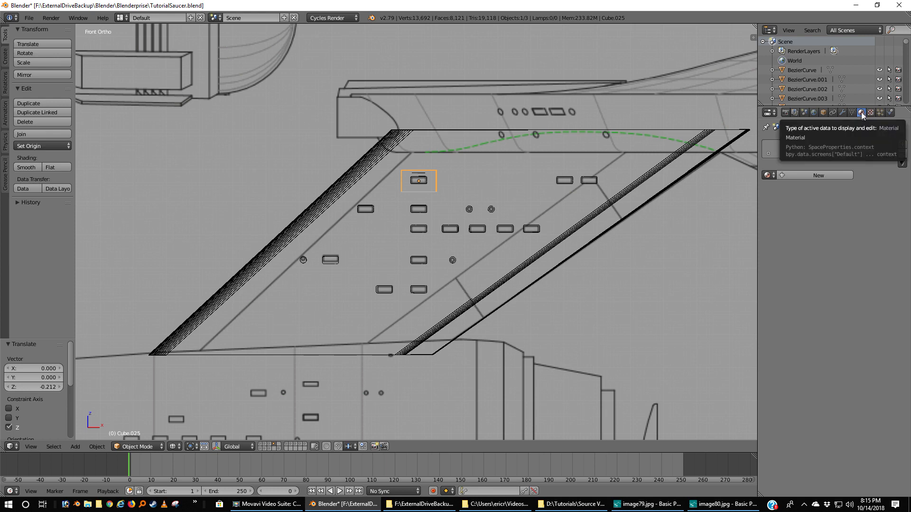
{"action": "left_click", "coordinate": [767, 176]}
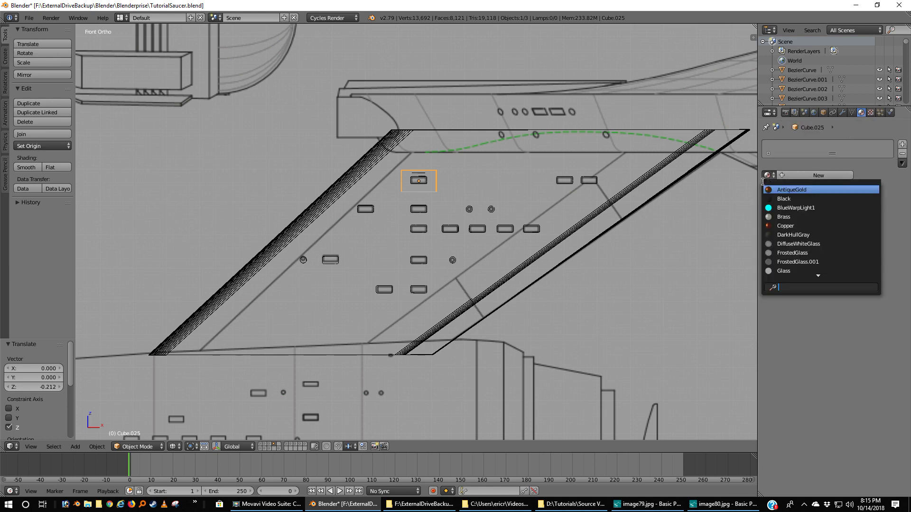
{"action": "scroll", "coordinate": [806, 221], "scroll_direction": "down", "scroll_amount": 12}
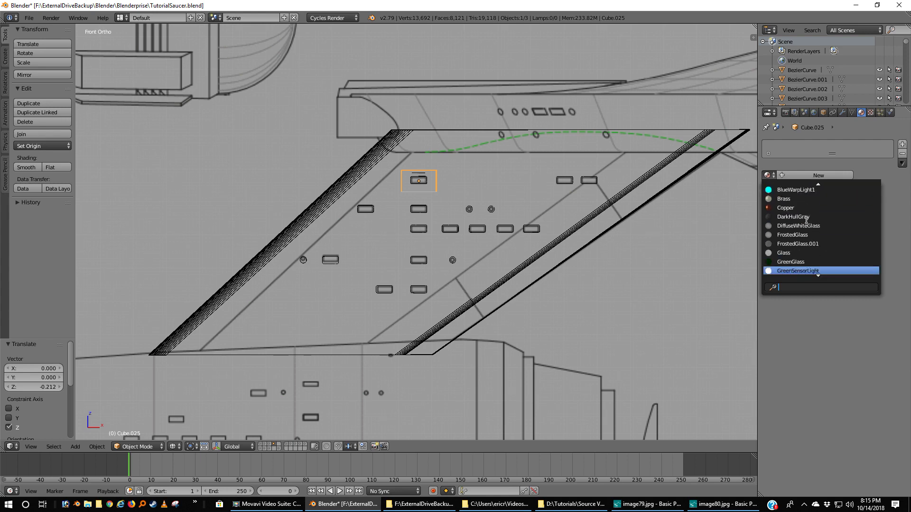
{"action": "scroll", "coordinate": [806, 220], "scroll_direction": "down", "scroll_amount": 5}
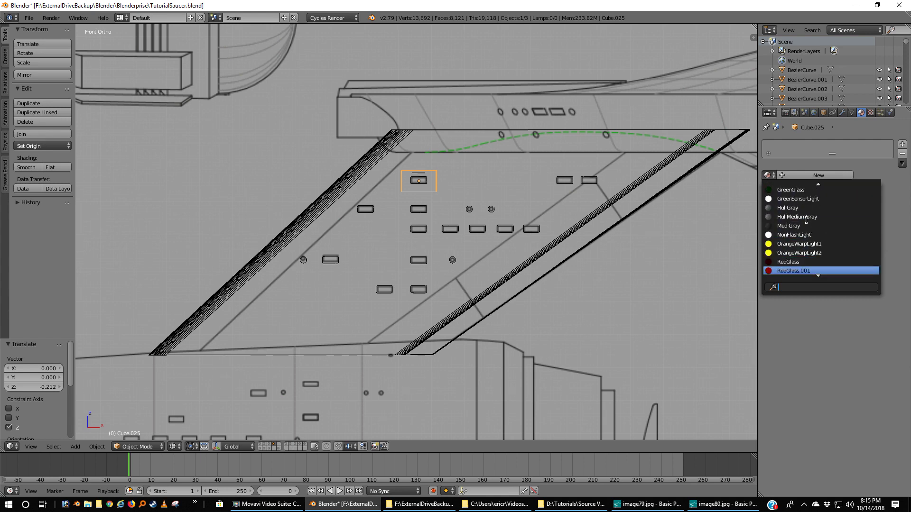
{"action": "scroll", "coordinate": [806, 220], "scroll_direction": "down", "scroll_amount": 7}
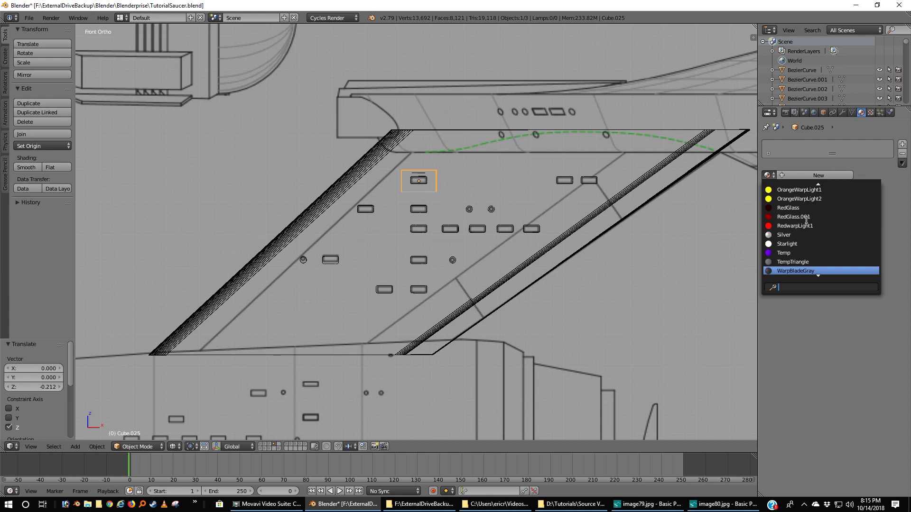
{"action": "scroll", "coordinate": [806, 220], "scroll_direction": "down", "scroll_amount": 6}
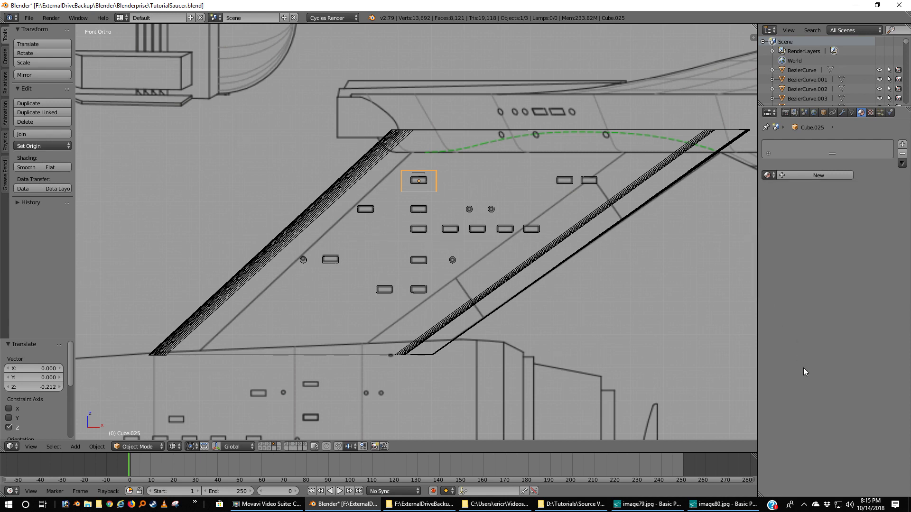
- Create a new material on the window box and name it Room
{"action": "left_click", "coordinate": [800, 175]}
{"action": "left_click", "coordinate": [802, 178]}
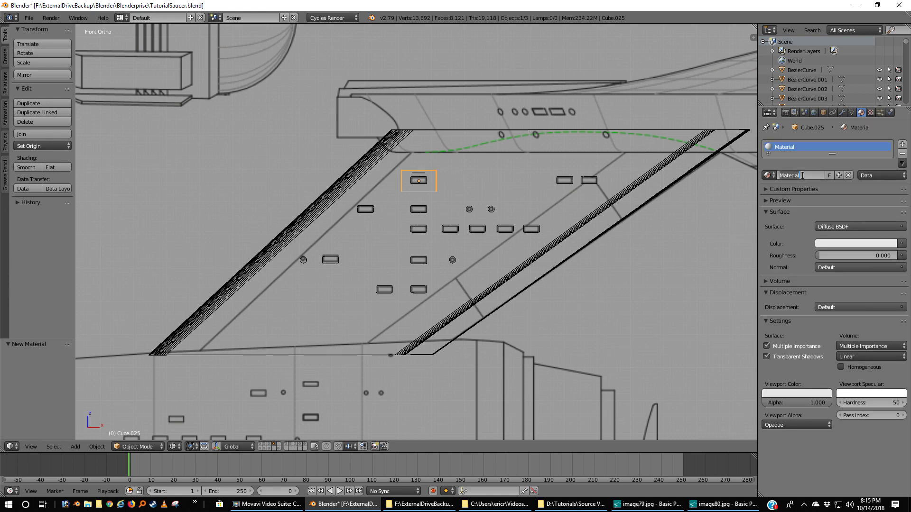
{"action": "type", "text": "Room"}
{"action": "key", "text": "Return"}
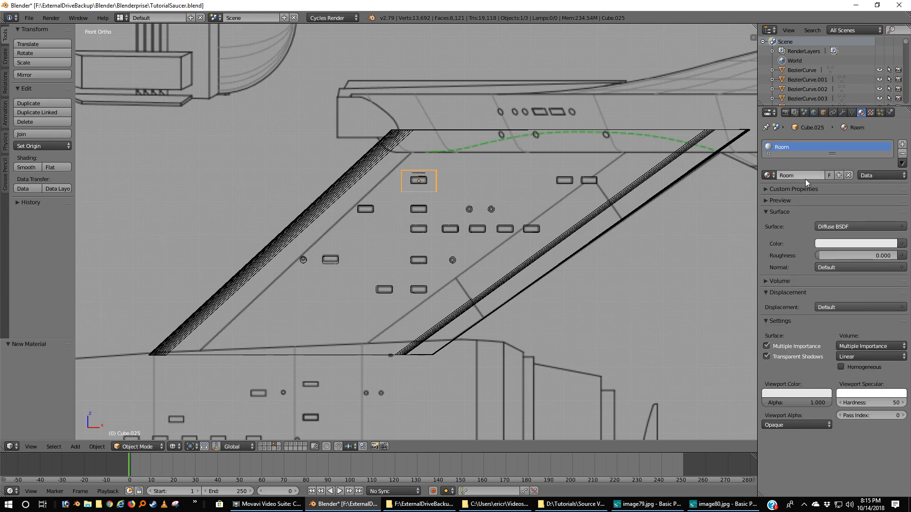
- Set the Room material's surface to a Mix Shader combining Diffuse BSDF and Glossy BSDF
{"action": "left_click", "coordinate": [854, 226]}
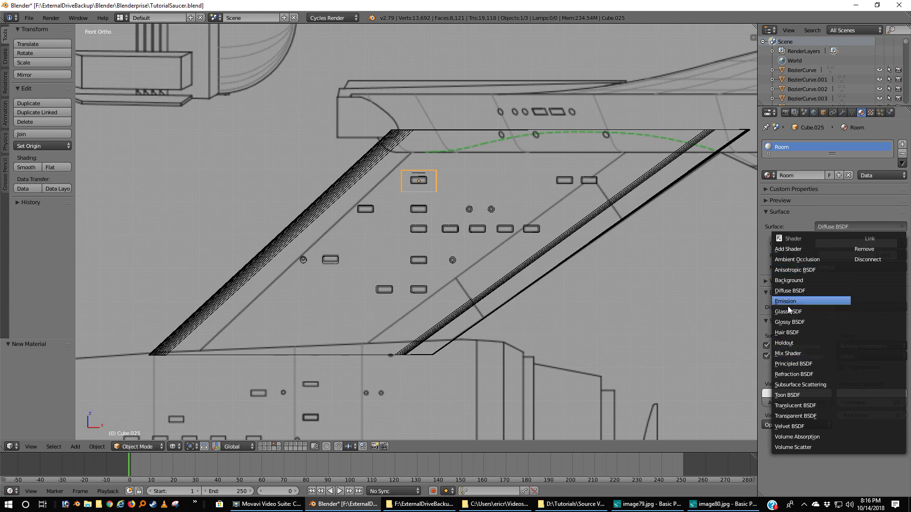
{"action": "left_click", "coordinate": [801, 354]}
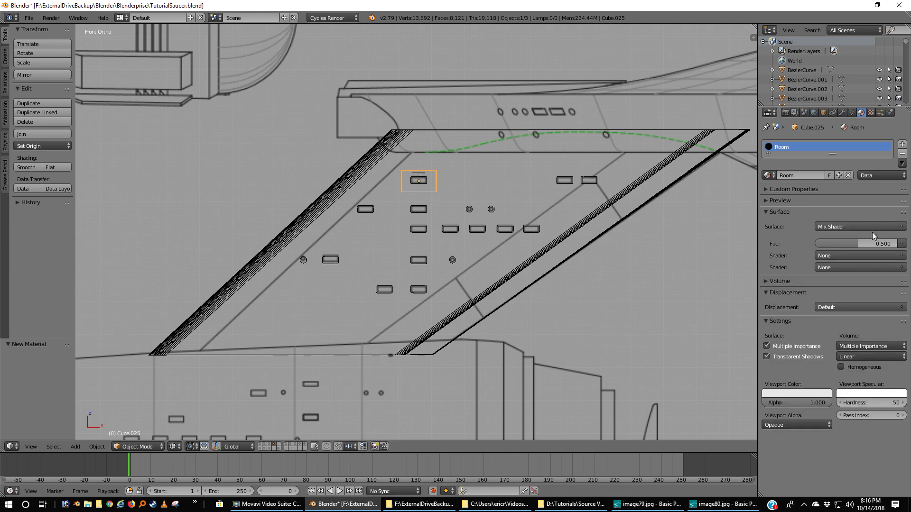
{"action": "left_click", "coordinate": [849, 257]}
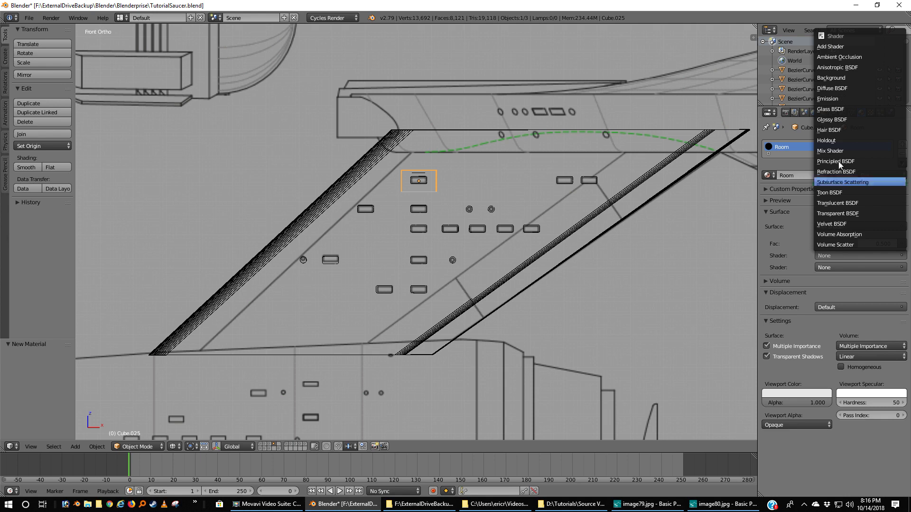
{"action": "left_click", "coordinate": [833, 88]}
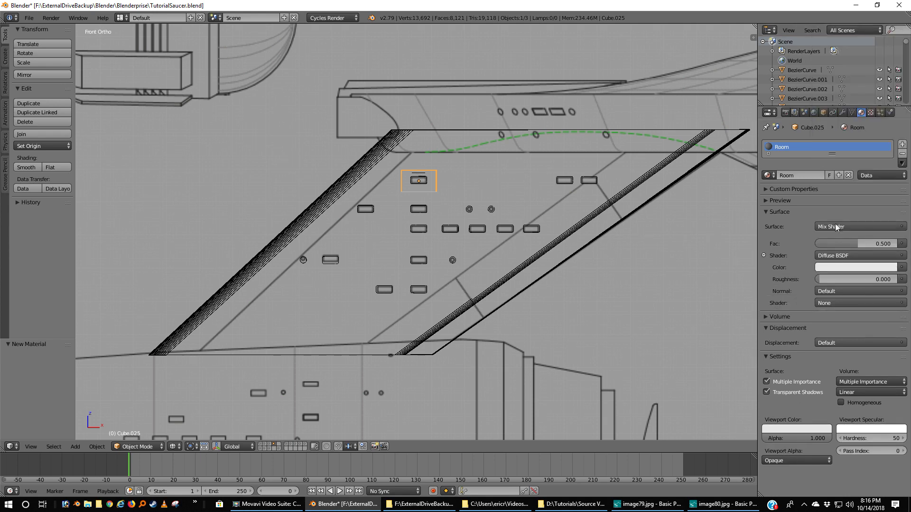
{"action": "left_click", "coordinate": [830, 303]}
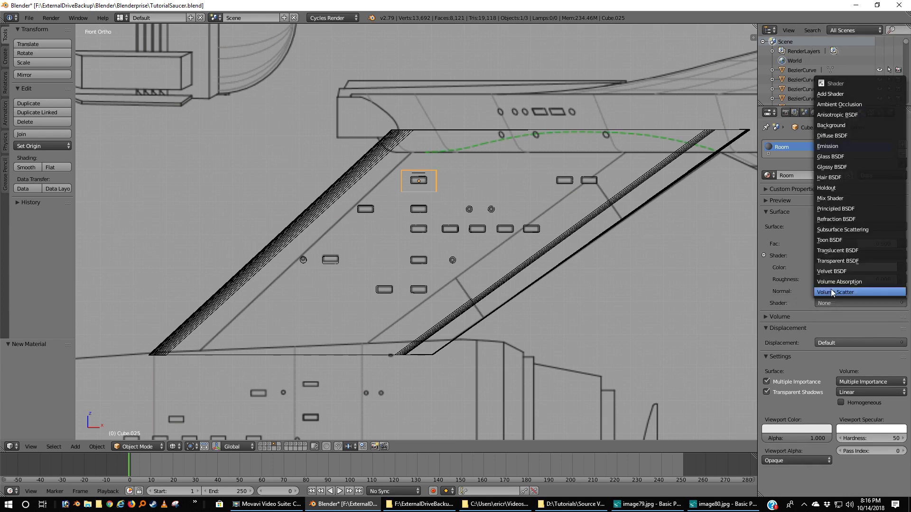
{"action": "left_click", "coordinate": [828, 166]}
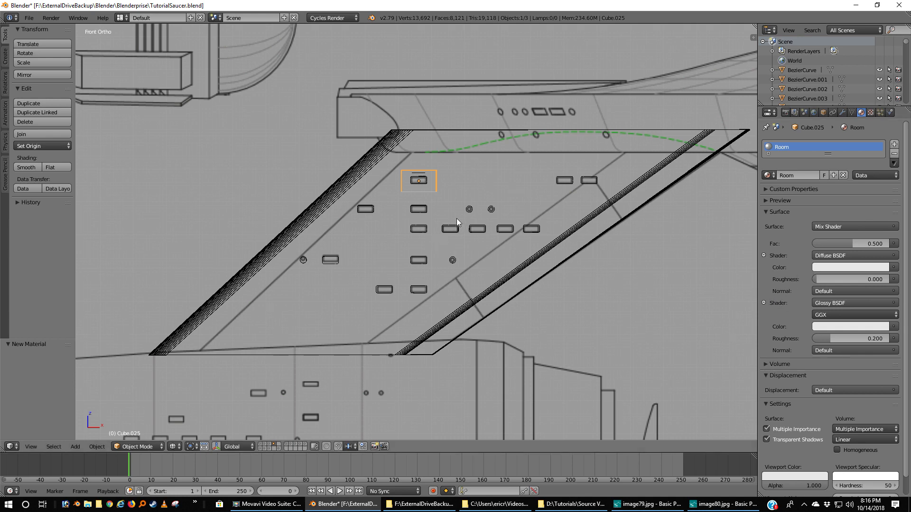
- Select the small plane inside the window box and give it a new material named RoomLight
{"action": "right_click", "coordinate": [416, 174]}
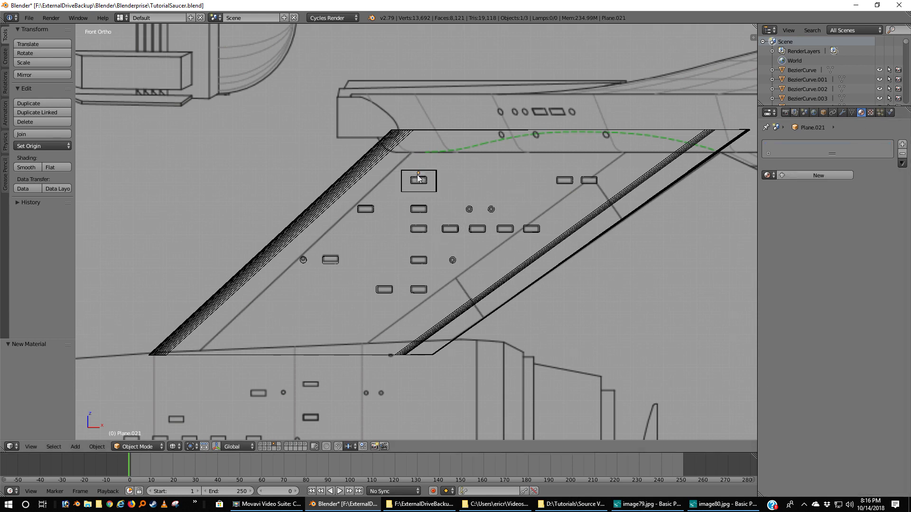
{"action": "mouse_move", "coordinate": [490, 187]}
{"action": "middle_mouse_down"}
{"action": "mouse_move", "coordinate": [503, 232]}
{"action": "mouse_move", "coordinate": [494, 203]}
{"action": "middle_mouse_up"}
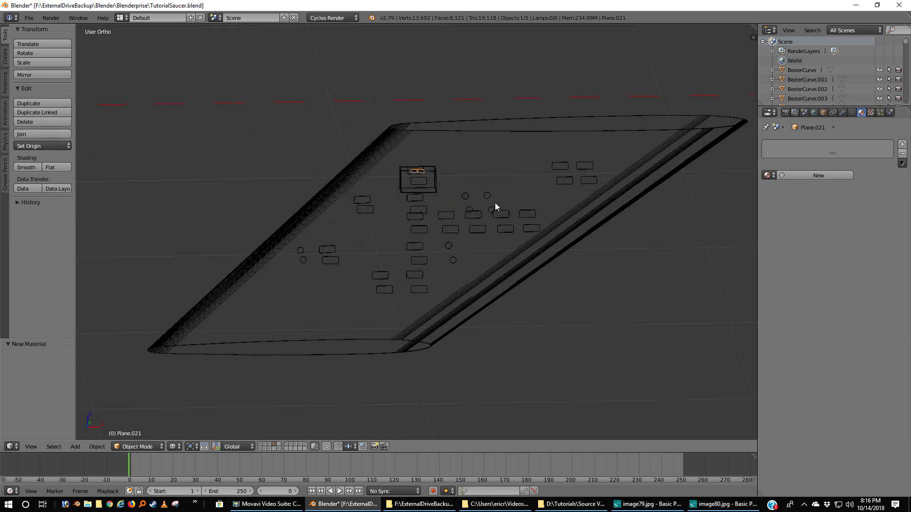
{"action": "key", "text": "KP_1"}
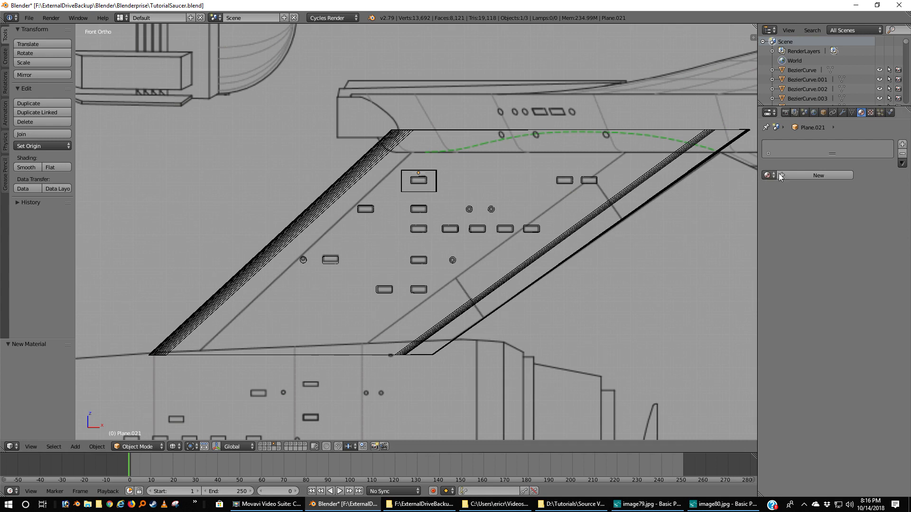
{"action": "left_click", "coordinate": [804, 175]}
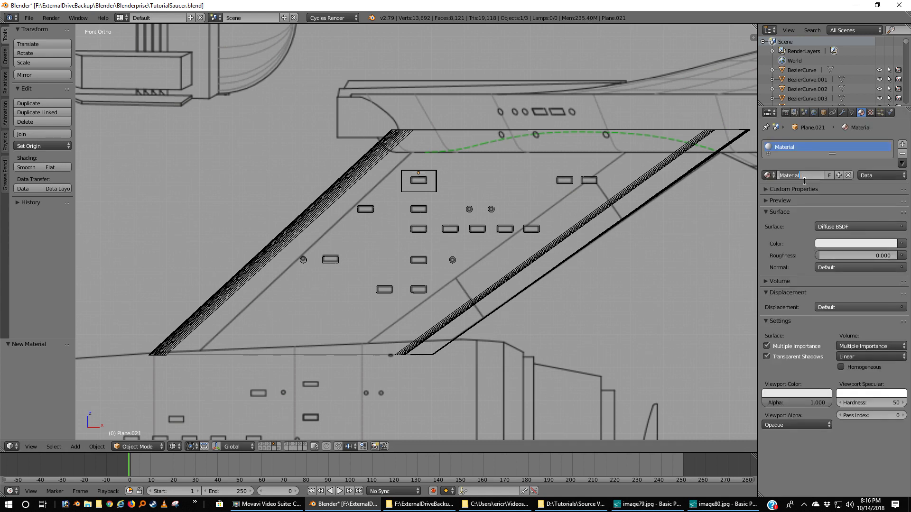
{"action": "type", "text": "RoomLight"}
{"action": "key", "text": "Return"}
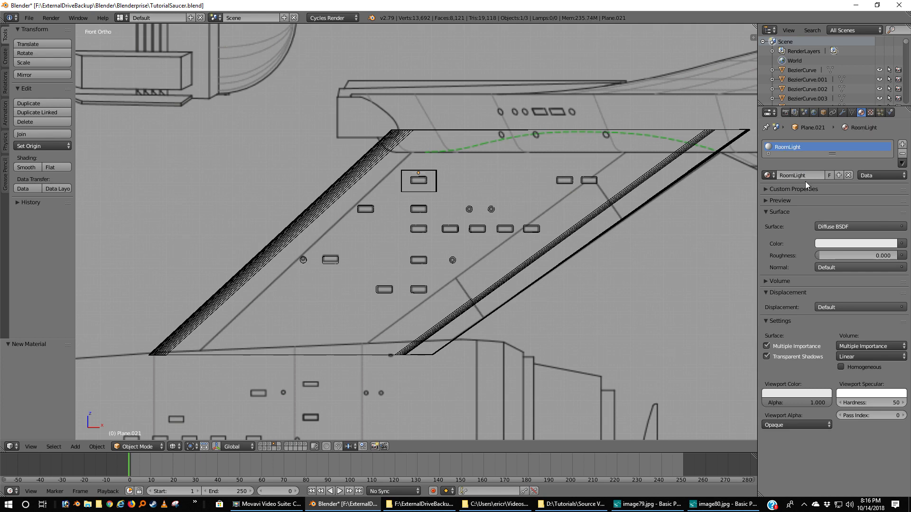
- Change the RoomLight surface to Emission with a strength of 10
{"action": "left_click", "coordinate": [835, 224]}
{"action": "left_click", "coordinate": [787, 302]}
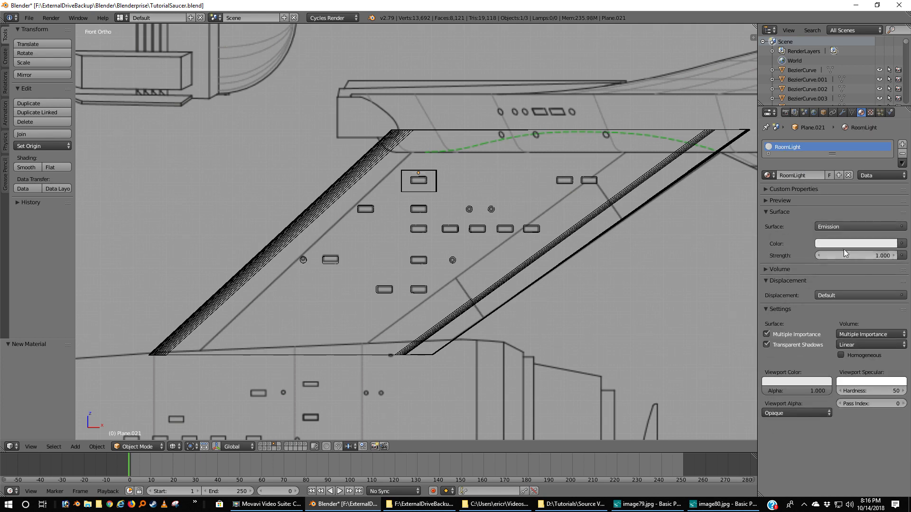
{"action": "left_click", "coordinate": [882, 256]}
{"action": "type", "text": "10"}
{"action": "key", "text": "Return"}
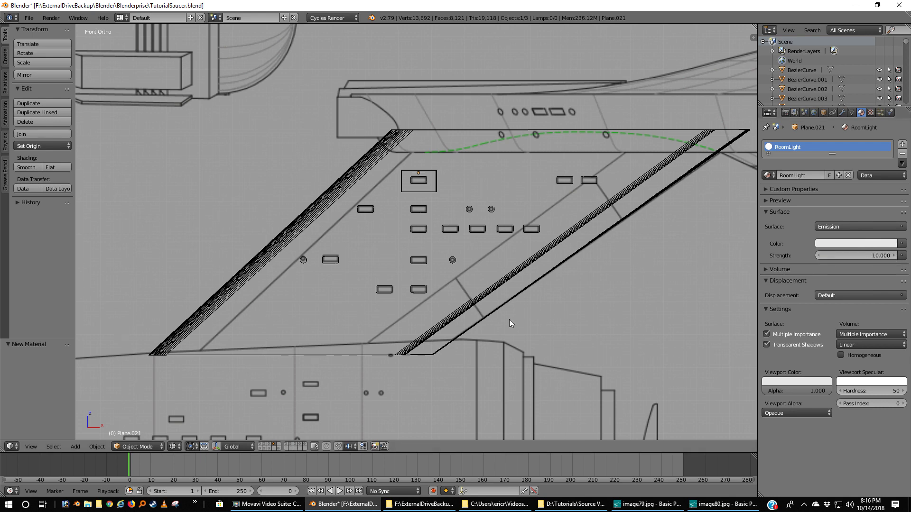
- Show the layers holding the rest of the ship together with the neck, and switch the viewport to Rendered shading
{"action": "left_click", "coordinate": [268, 444], "text": "shift"}
{"action": "left_click", "coordinate": [265, 445], "text": "shift"}
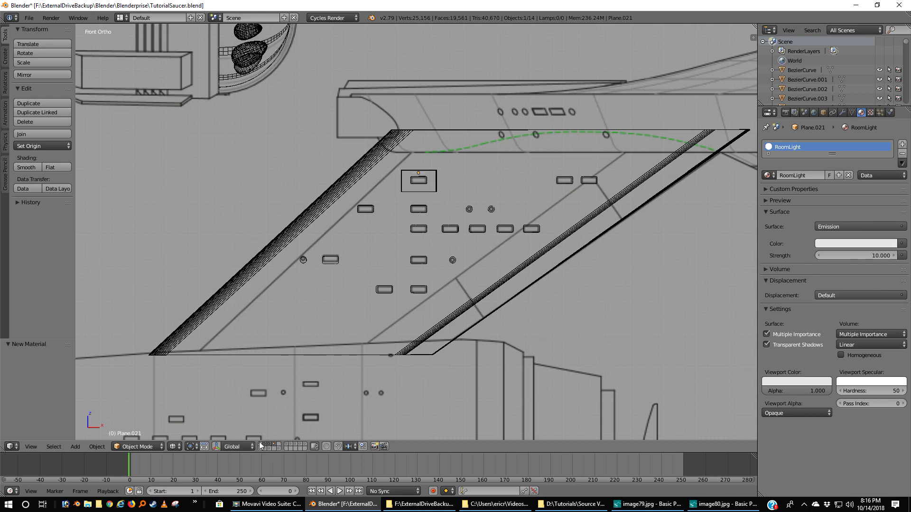
{"action": "left_click", "coordinate": [260, 446], "text": "shift"}
{"action": "left_click", "coordinate": [263, 449], "text": "shift"}
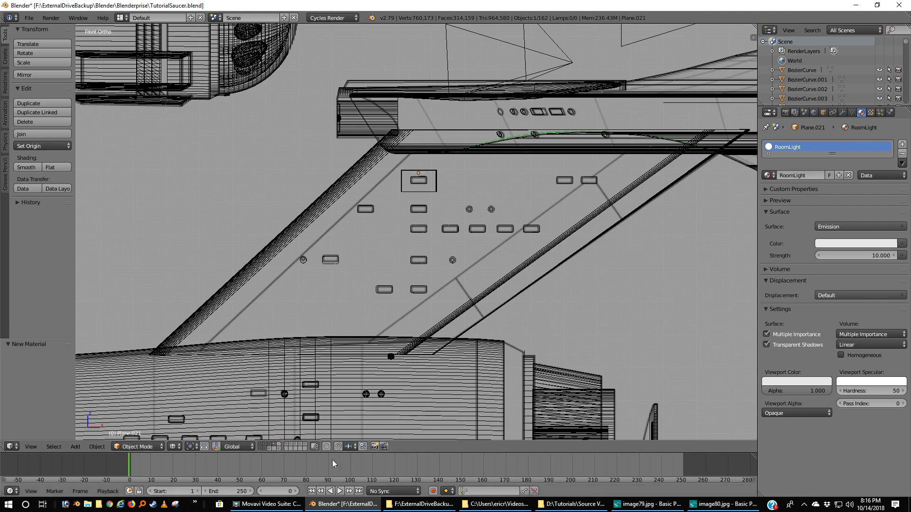
{"action": "left_click", "coordinate": [172, 446]}
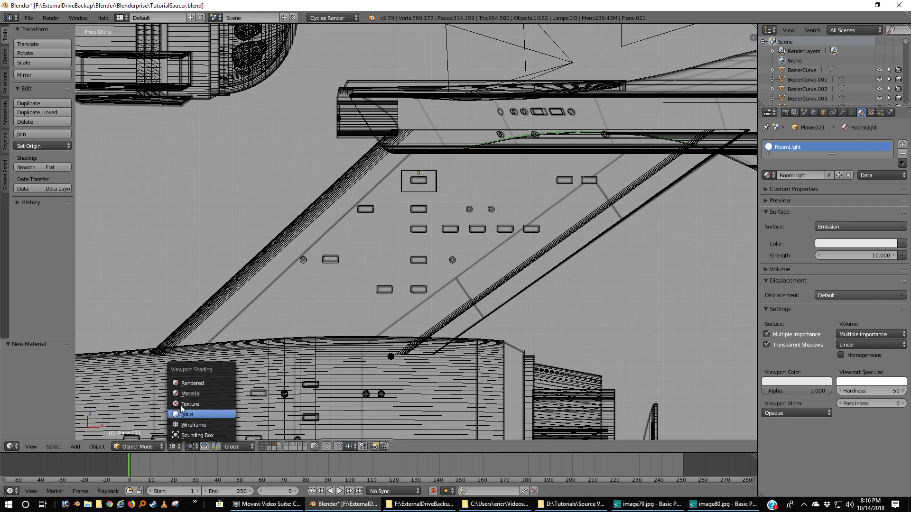
{"action": "left_click", "coordinate": [189, 382]}
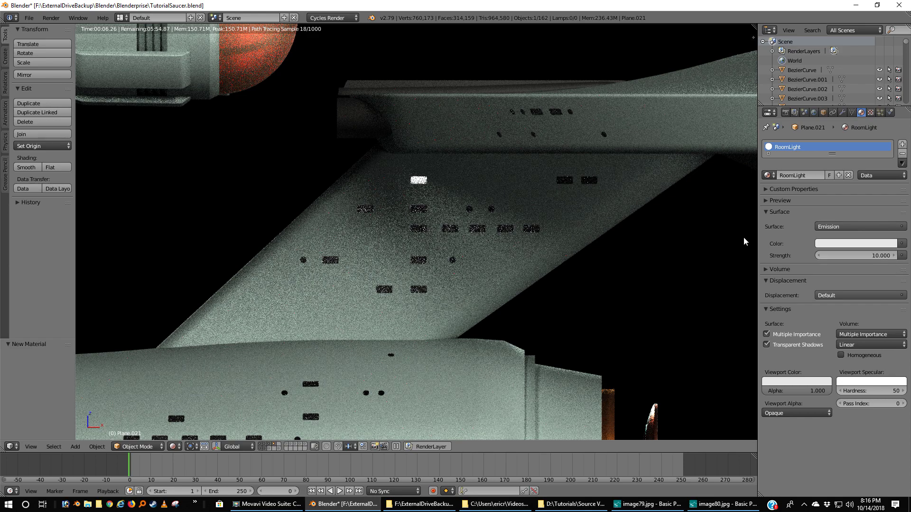
- Try emission strengths of 5, 2 and 3 for the RoomLight material in the rendered view
{"action": "left_click", "coordinate": [866, 256]}
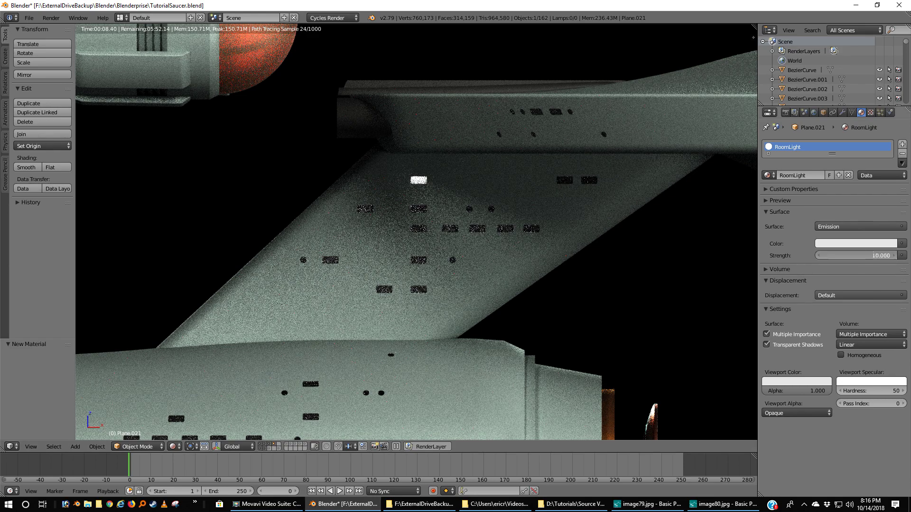
{"action": "type", "text": "5"}
{"action": "key", "text": "Return"}
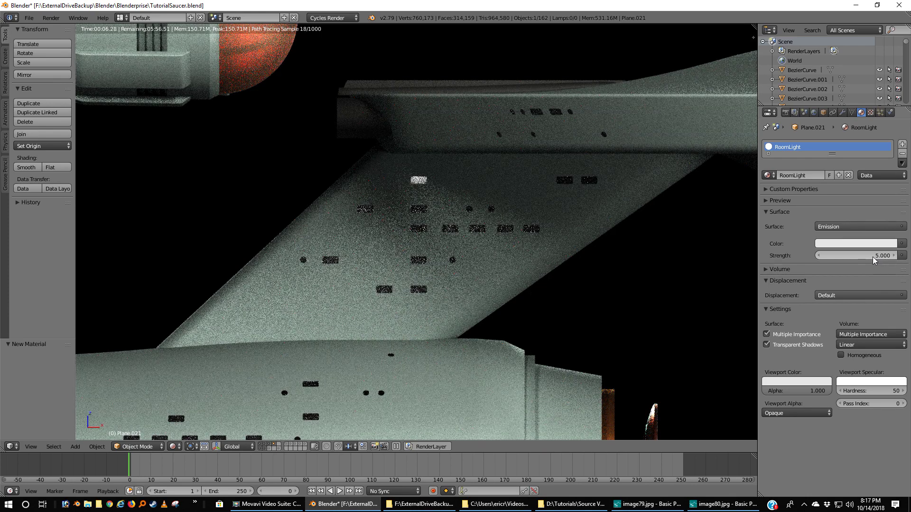
{"action": "left_click", "coordinate": [873, 257]}
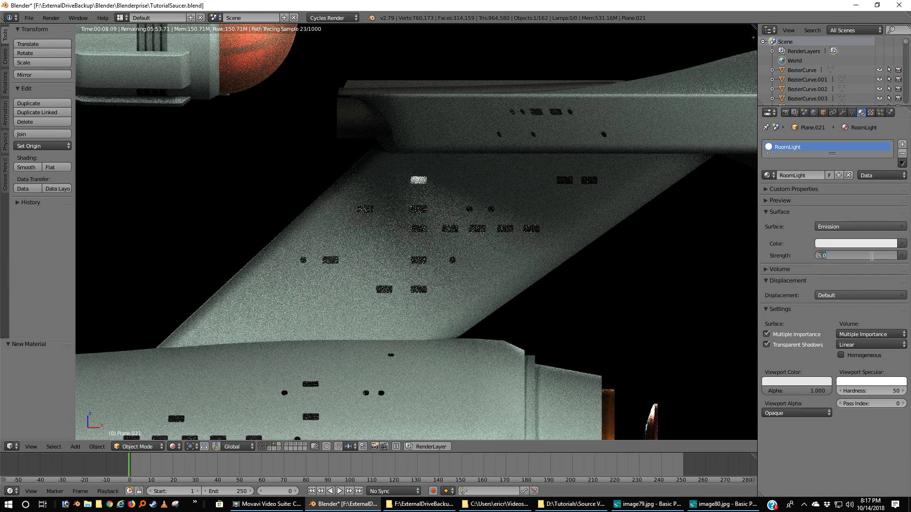
{"action": "type", "text": "2"}
{"action": "key", "text": "Return"}
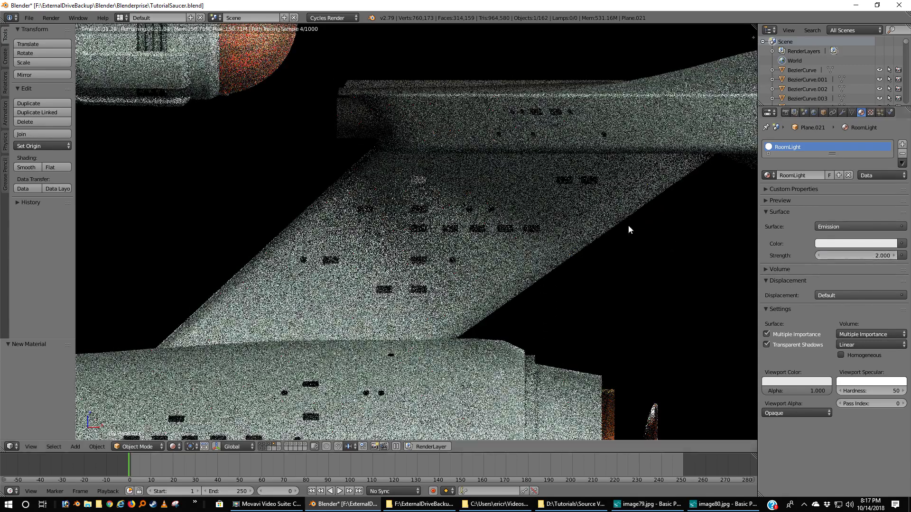
{"action": "left_click", "coordinate": [876, 257]}
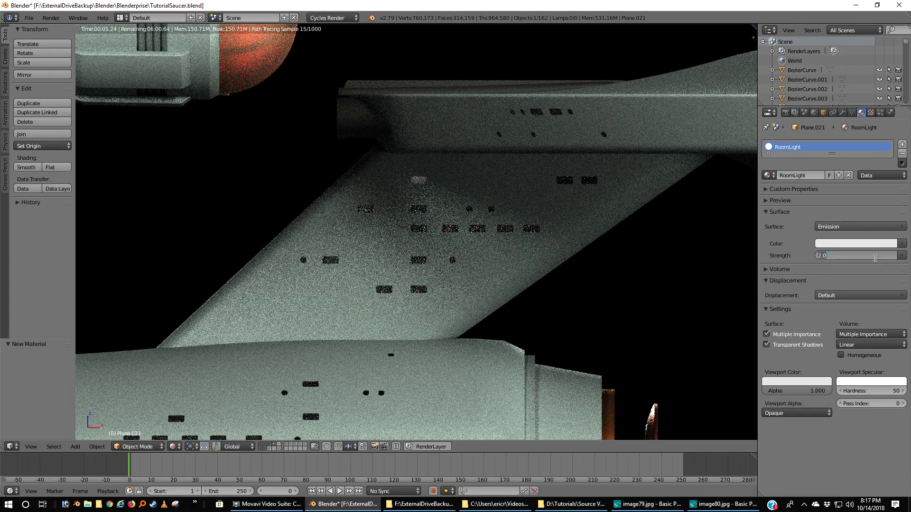
{"action": "type", "text": "3"}
{"action": "key", "text": "Return"}
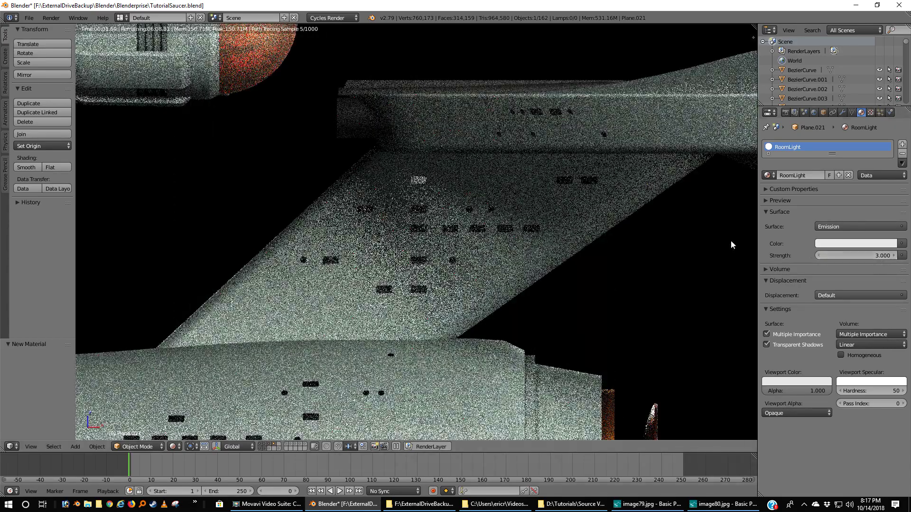
- Set the RoomLight material's emission strength to 4 and let the rendered view finish
{"action": "left_click", "coordinate": [873, 256]}
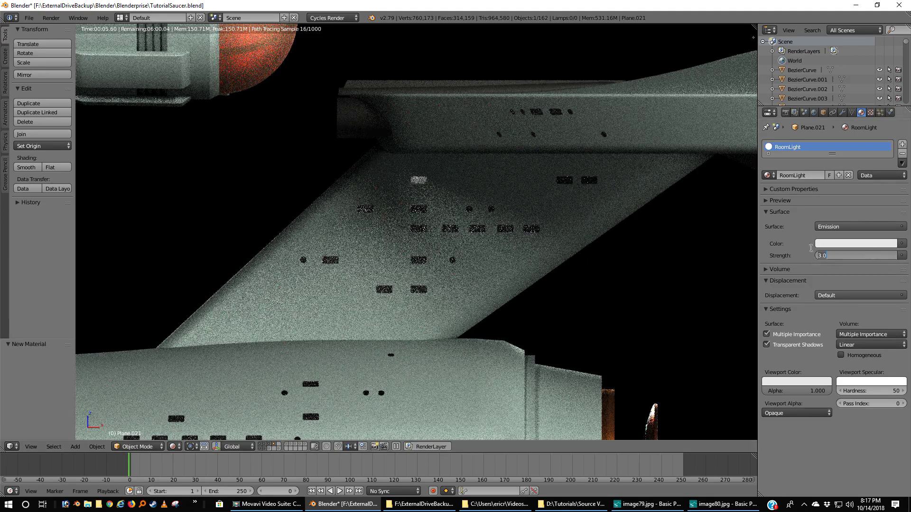
{"action": "type", "text": "4"}
{"action": "key", "text": "Return"}
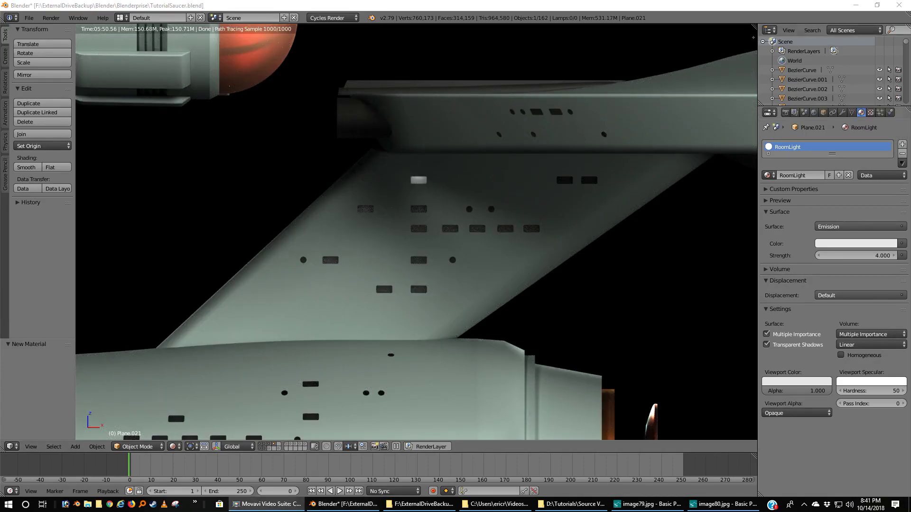
{"action": "left_click", "coordinate": [579, 7]}
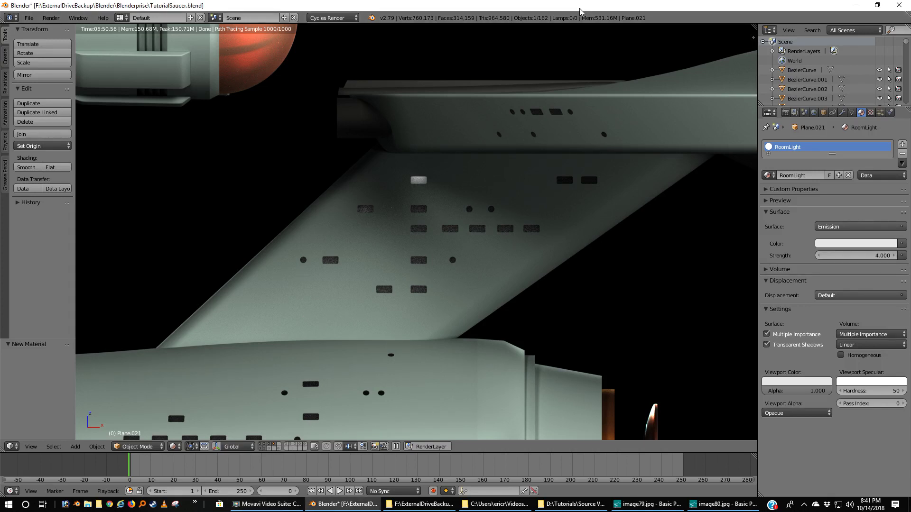
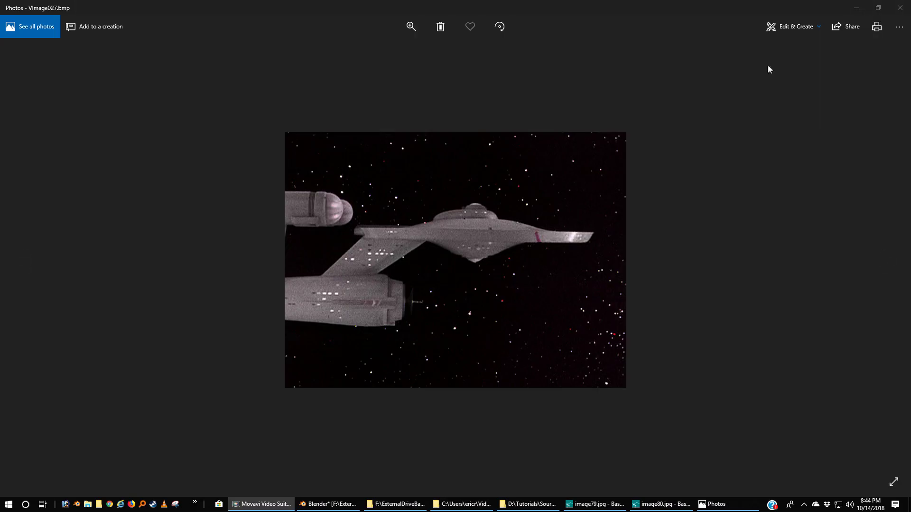
- Examine the lit neck windows in the reference photo VImage027.bmp at a larger zoom, and close it
{"action": "left_click", "coordinate": [443, 84]}
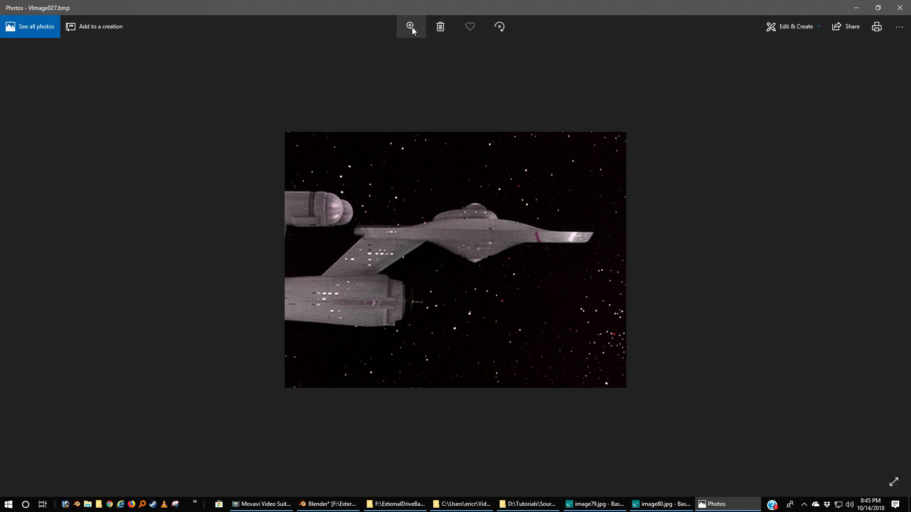
{"action": "left_click", "coordinate": [411, 27]}
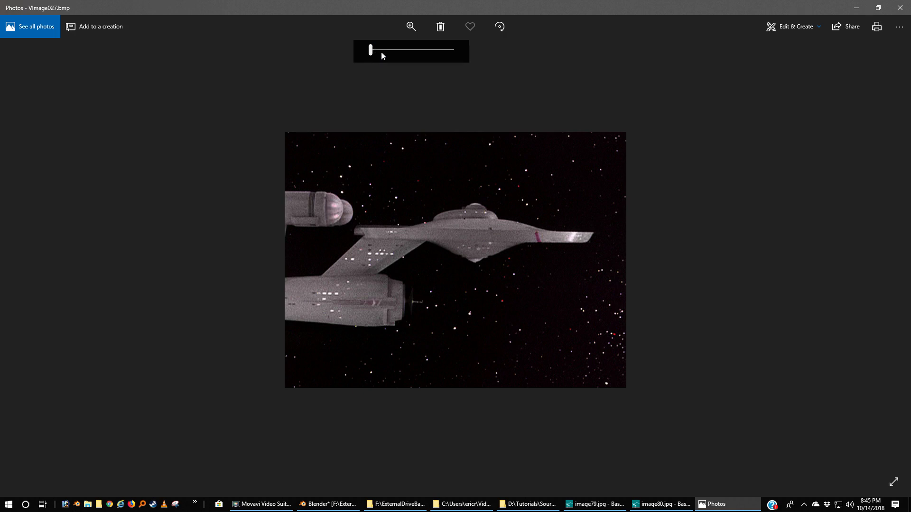
{"action": "left_click_drag", "start_coordinate": [371, 49], "coordinate": [391, 49]}
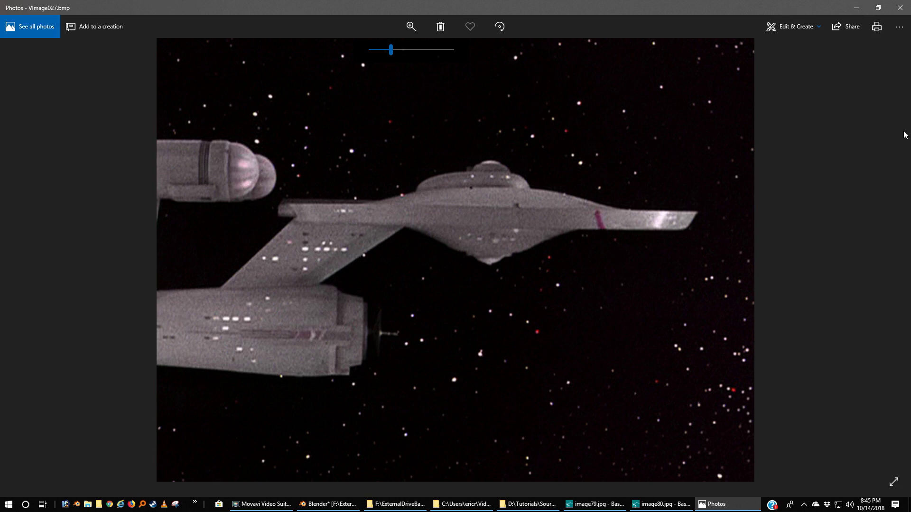
{"action": "left_click", "coordinate": [900, 9]}
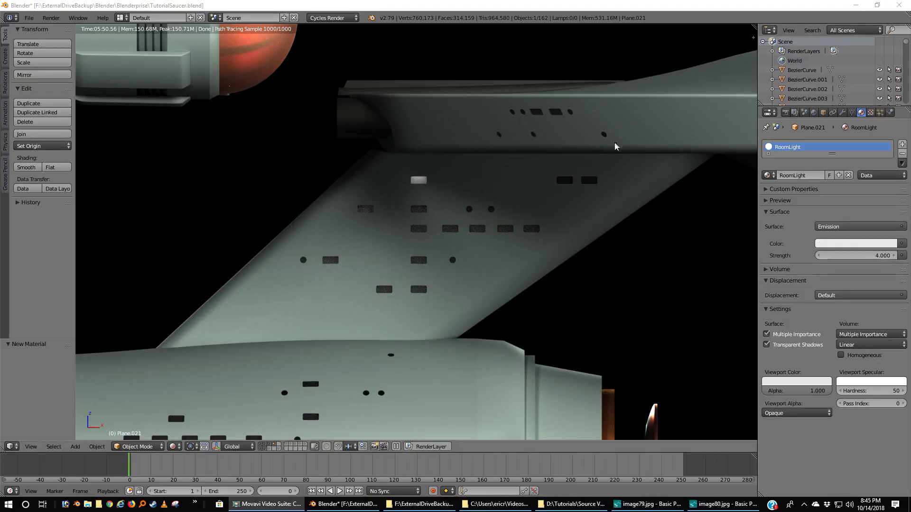
- Switch the viewport to Wireframe shading and add the window box to the selection alongside its light plane
{"action": "left_click", "coordinate": [174, 447]}
{"action": "left_click", "coordinate": [185, 424]}
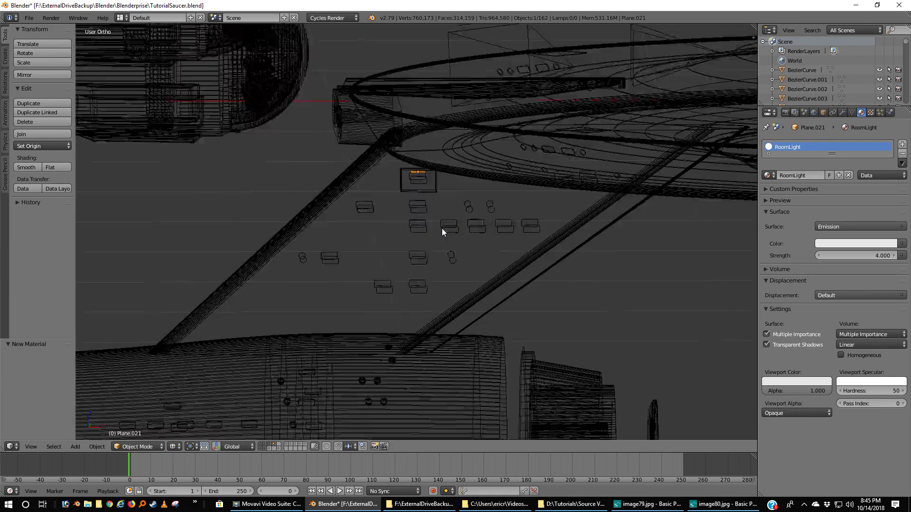
{"action": "middle_click_drag", "start_coordinate": [443, 229], "coordinate": [446, 234]}
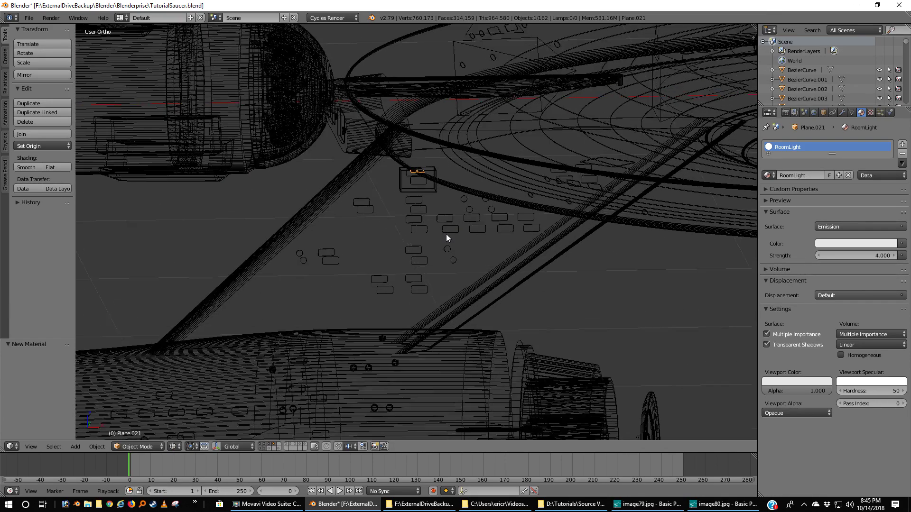
{"action": "right_click", "coordinate": [401, 186], "text": "shift"}
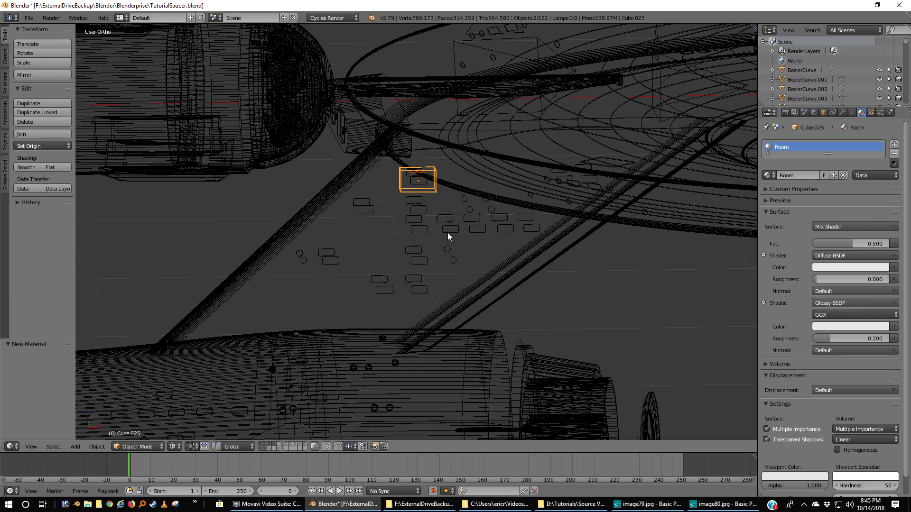
- In front view, move the box and light plane about -0.146 along Z to the row of five windows, and about -0.014 along X
{"action": "key", "text": "KP_1"}
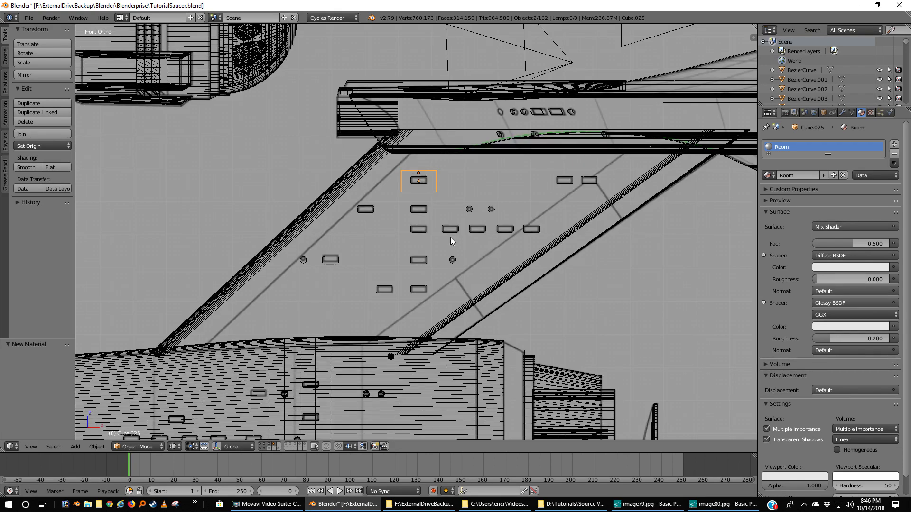
{"action": "key", "text": "g"}
{"action": "key", "text": "z"}
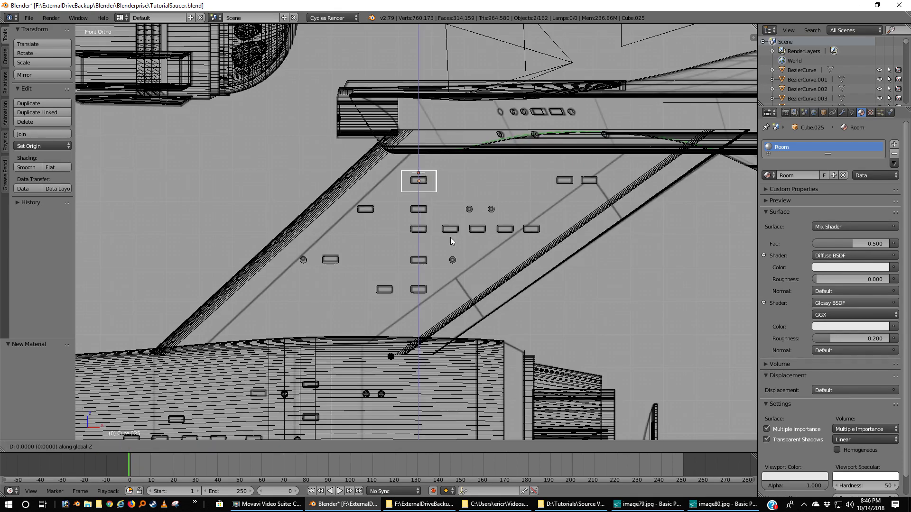
{"action": "left_click", "coordinate": [442, 287]}
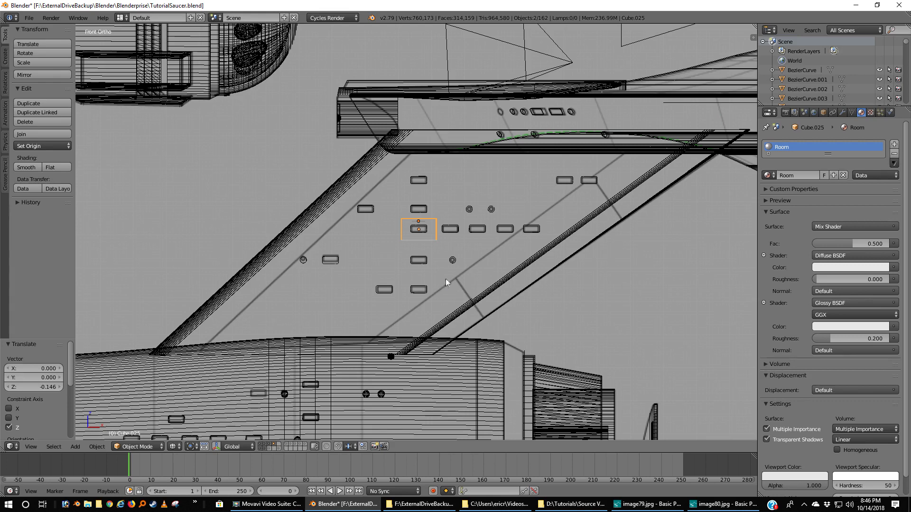
{"action": "key", "text": "g"}
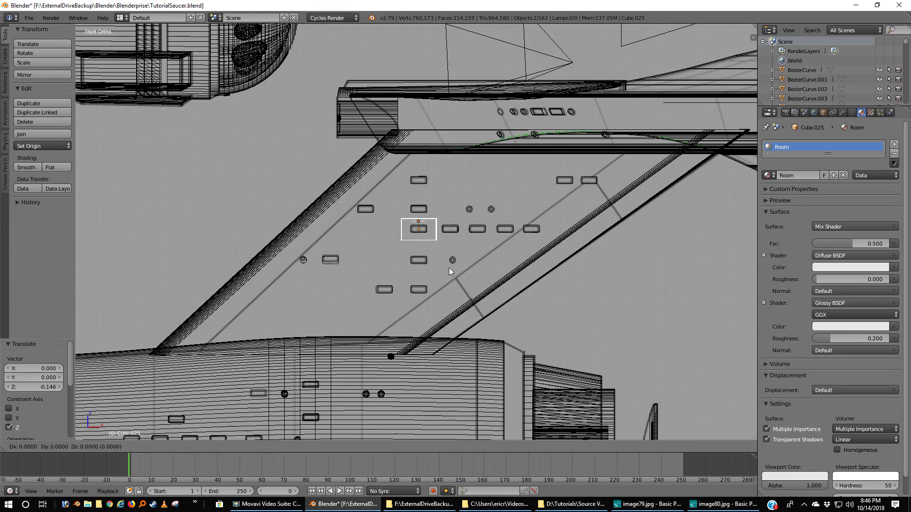
{"action": "key", "text": "x"}
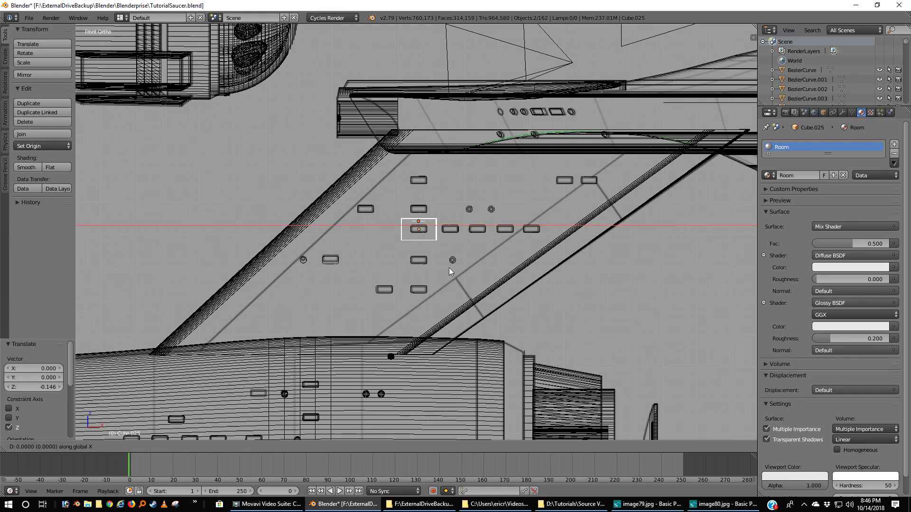
{"action": "left_click", "coordinate": [444, 269]}
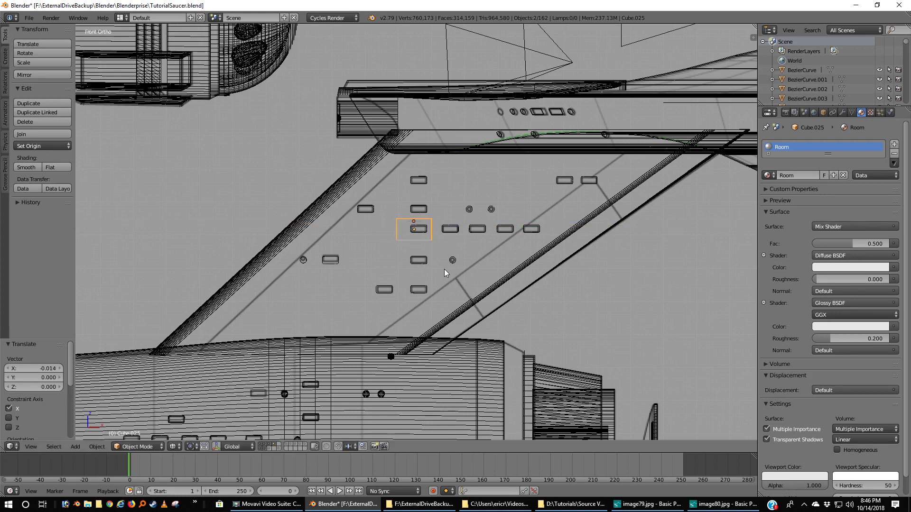
- Isolate the layer containing the neck, window box and light plane, and show it from above in wireframe
{"action": "scroll", "coordinate": [444, 269], "scroll_direction": "up", "scroll_amount": 6}
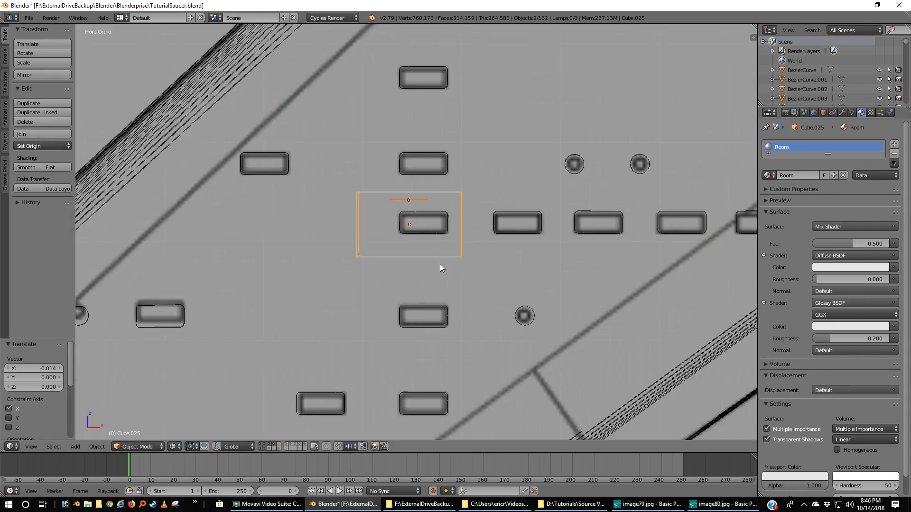
{"action": "key", "text": "z"}
{"action": "mouse_move", "coordinate": [444, 252]}
{"action": "middle_mouse_down"}
{"action": "mouse_move", "coordinate": [454, 271]}
{"action": "mouse_move", "coordinate": [502, 271]}
{"action": "mouse_move", "coordinate": [498, 258]}
{"action": "middle_mouse_up"}
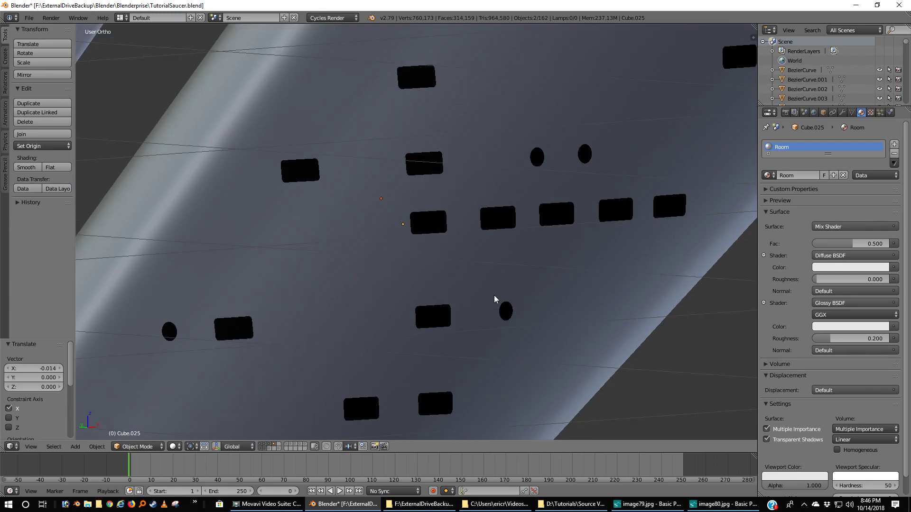
{"action": "left_click", "coordinate": [273, 445]}
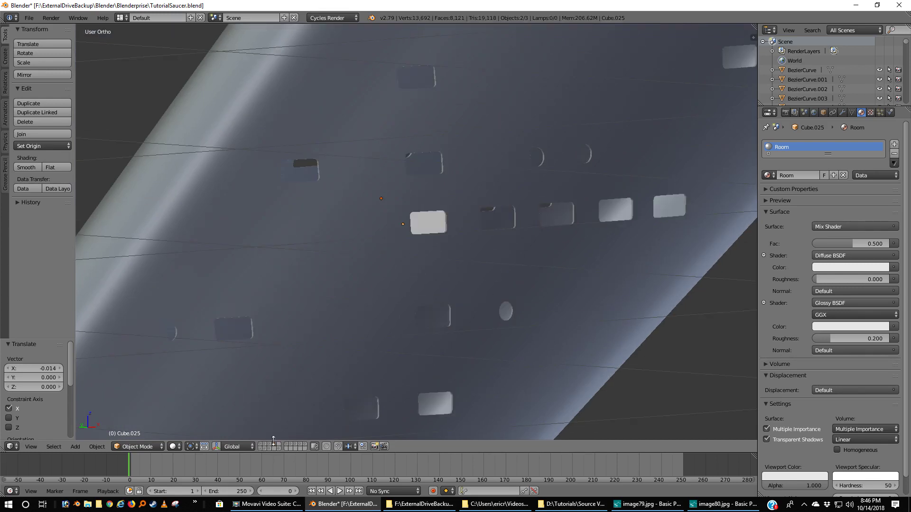
{"action": "key", "text": "KP_7"}
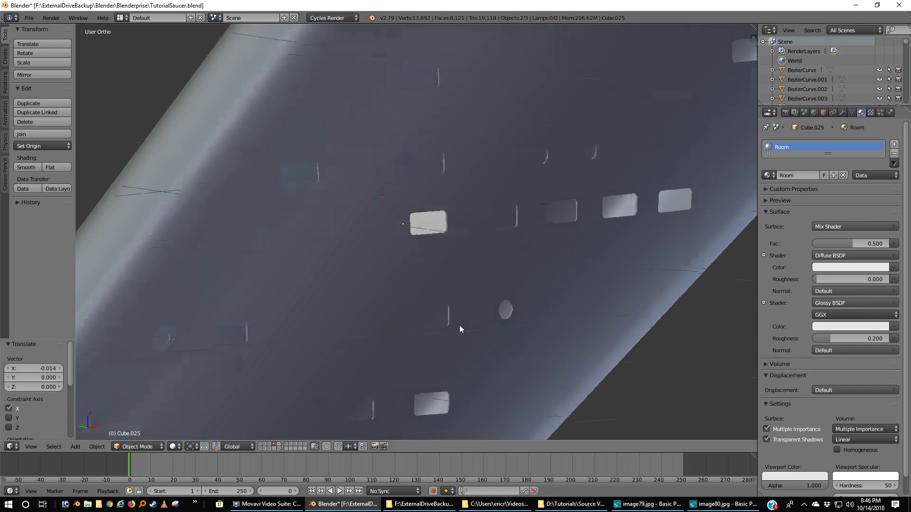
{"action": "key", "text": "z"}
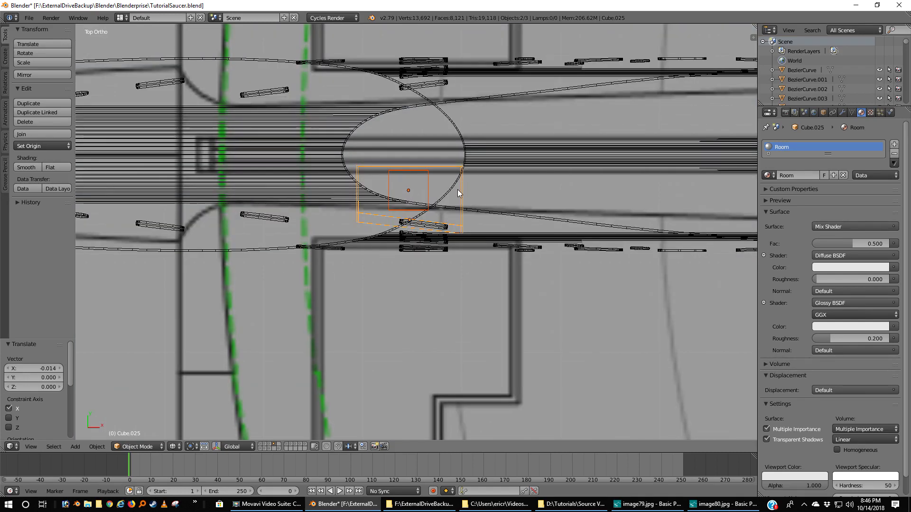
- In top view, move the window box's four outer vertices about -0.019 along Y toward the neck's outer wall
{"action": "key", "text": "Tab"}
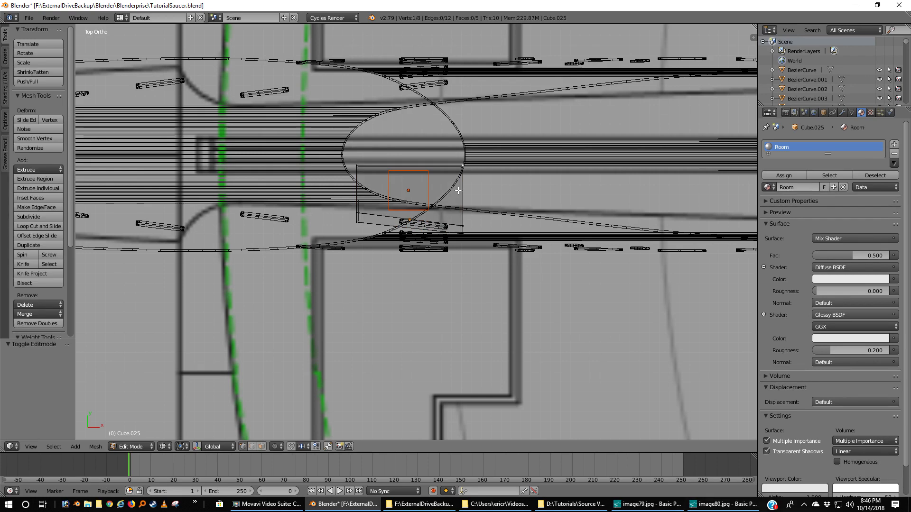
{"action": "key", "text": "Tab"}
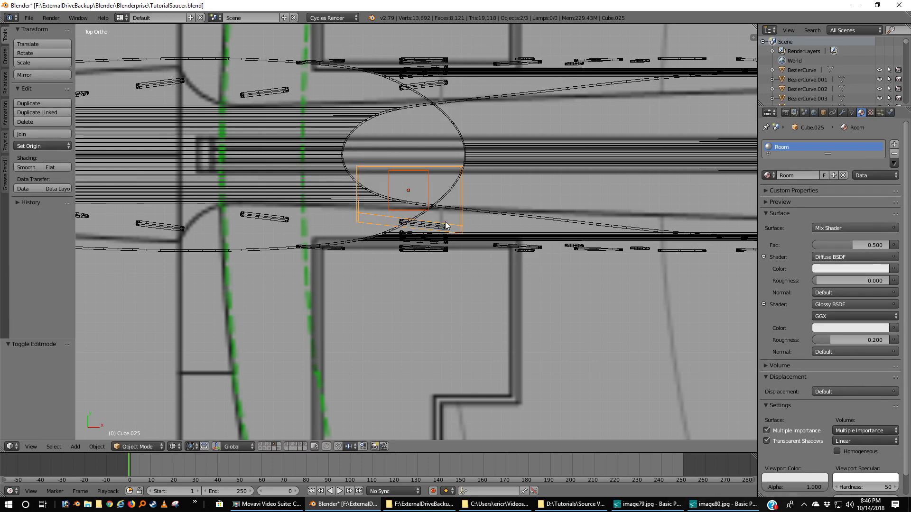
{"action": "key", "text": "a"}
{"action": "right_click", "coordinate": [460, 223]}
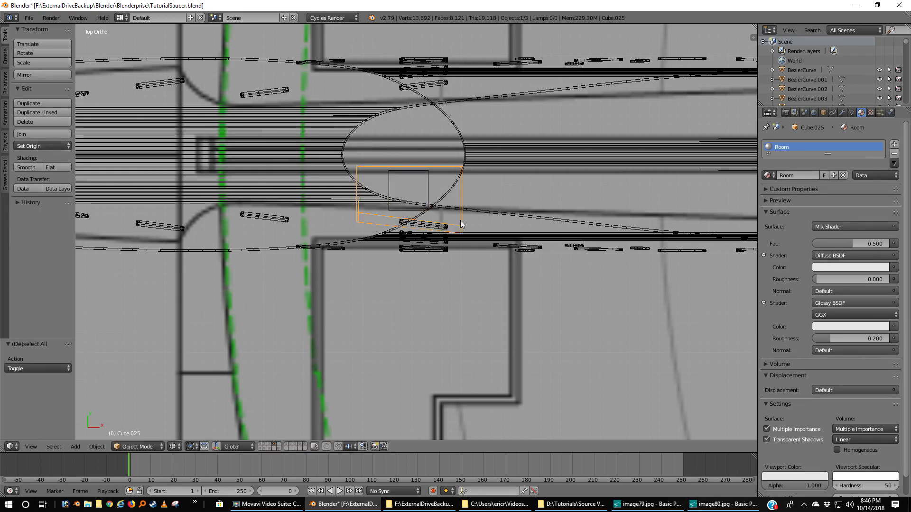
{"action": "key", "text": "Tab"}
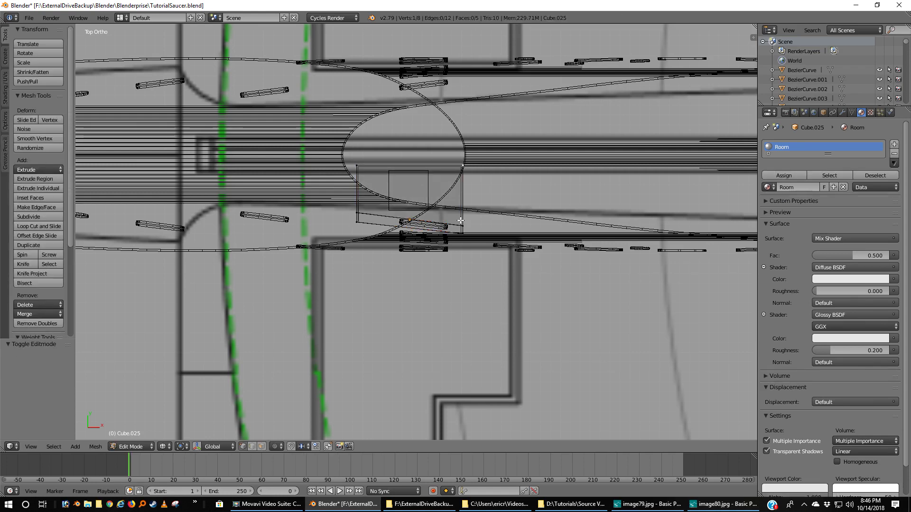
{"action": "right_click", "coordinate": [468, 223], "text": "shift"}
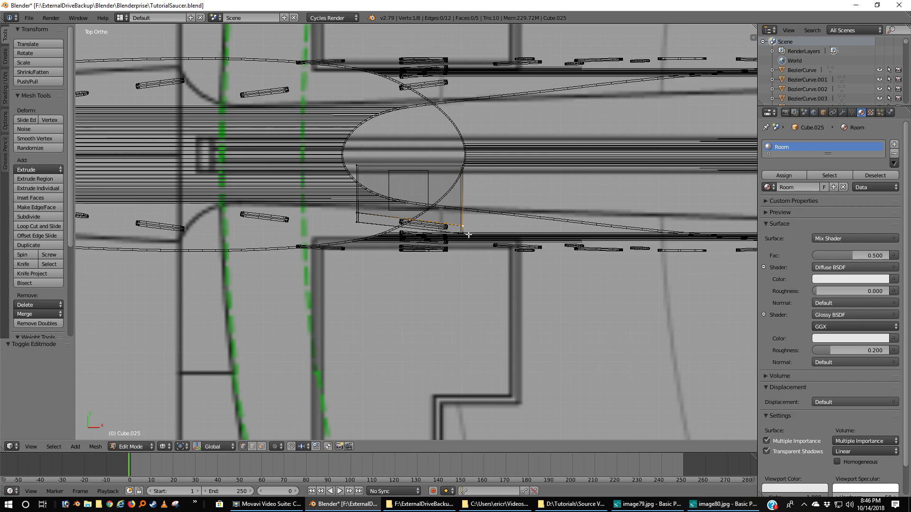
{"action": "right_click", "coordinate": [464, 234], "text": "shift"}
{"action": "right_click", "coordinate": [352, 222], "text": "shift"}
{"action": "right_click", "coordinate": [354, 209], "text": "shift"}
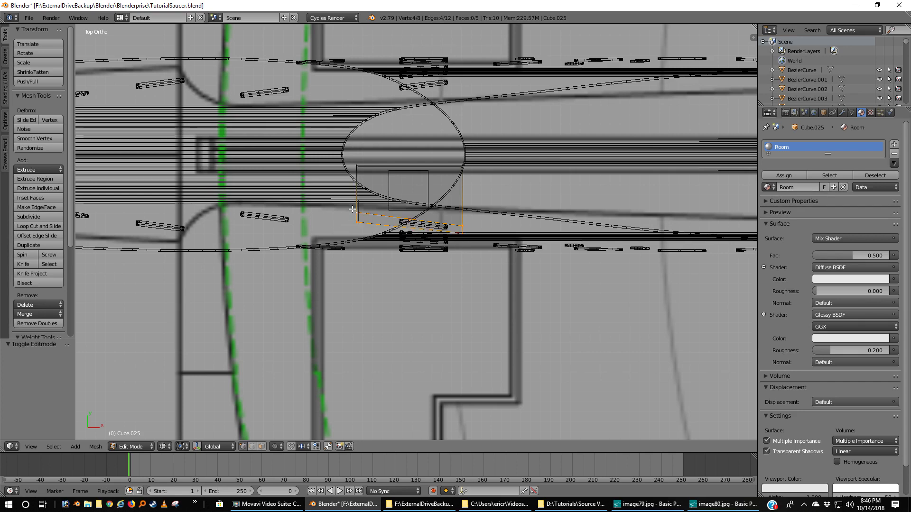
{"action": "key", "text": "z"}
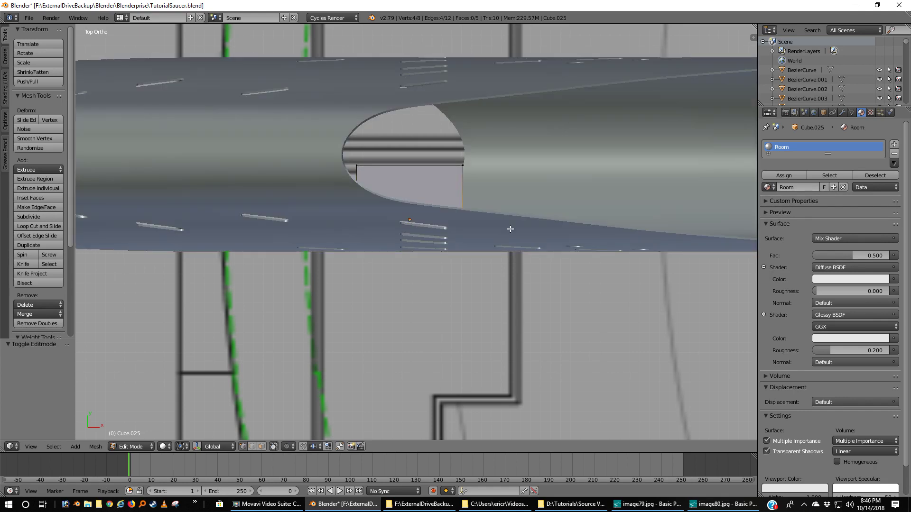
{"action": "key", "text": "g"}
{"action": "key", "text": "y"}
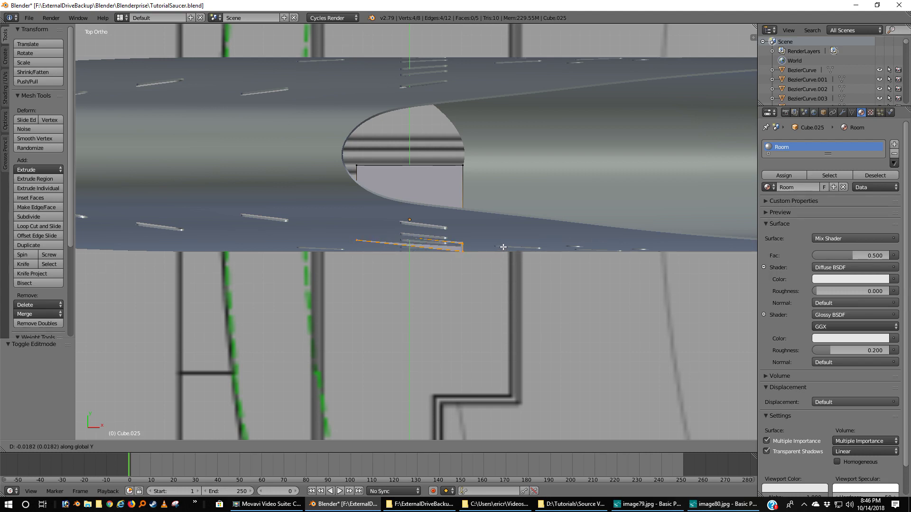
{"action": "left_click", "coordinate": [502, 247]}
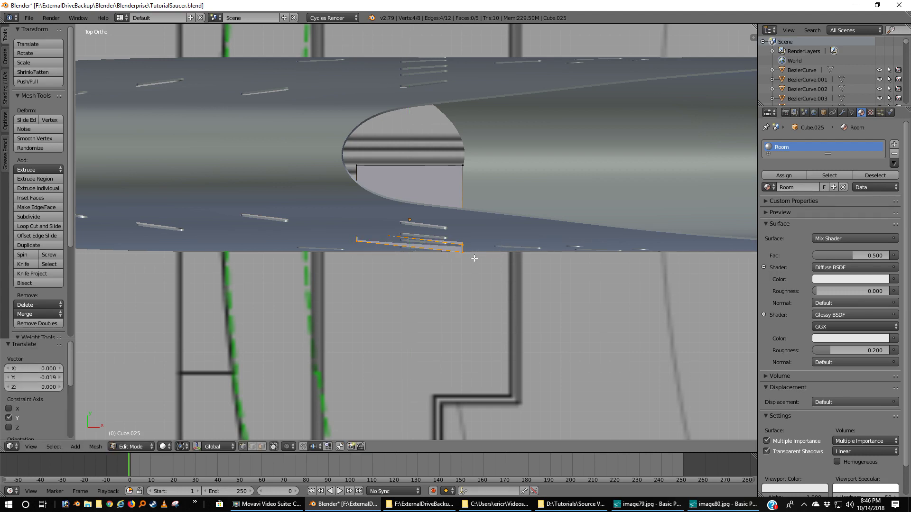
- Pull the two outer corner vertices at the box's forward end back inside the neck, about 0.006 and 0.007 along Y
{"action": "right_click", "coordinate": [464, 244]}
{"action": "key", "text": "g"}
{"action": "key", "text": "y"}
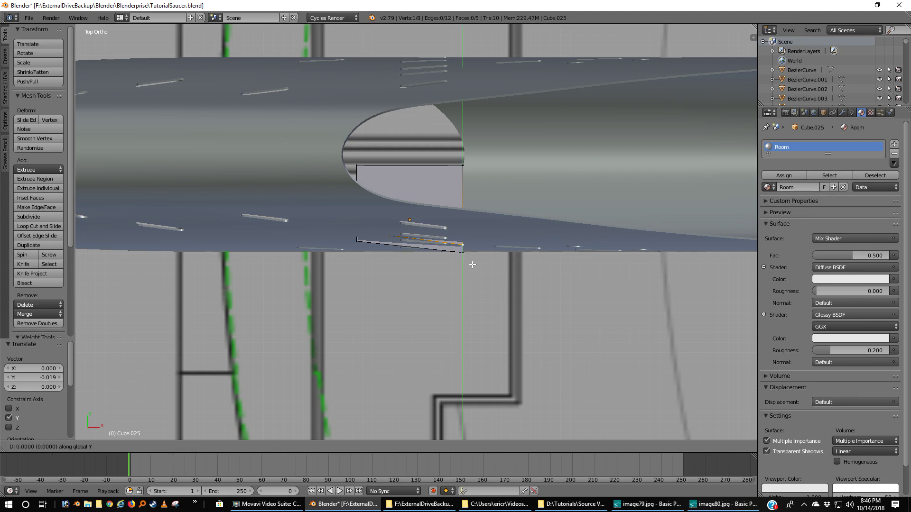
{"action": "left_click", "coordinate": [477, 260]}
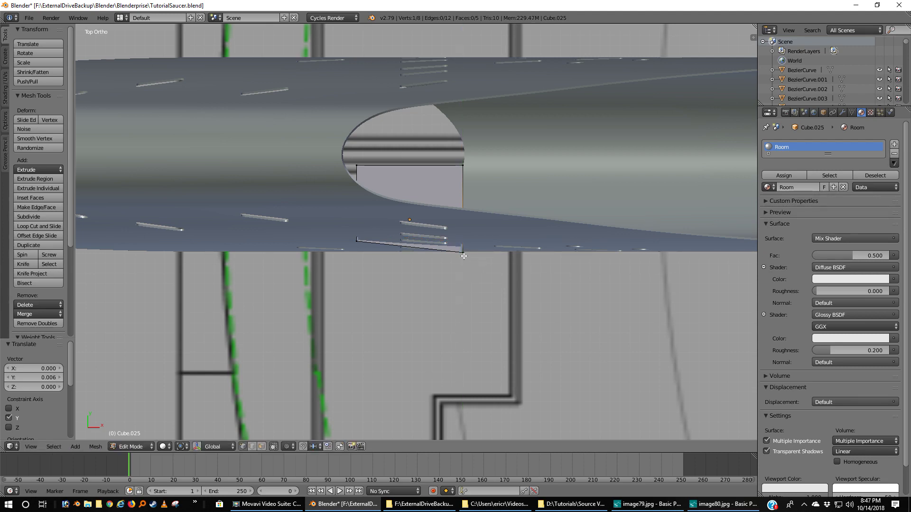
{"action": "right_click", "coordinate": [463, 252]}
{"action": "key", "text": "g"}
{"action": "key", "text": "y"}
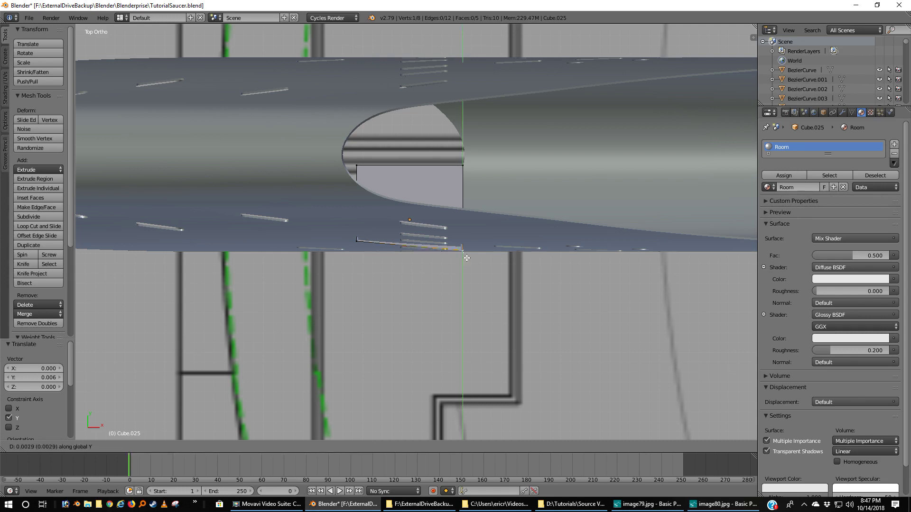
{"action": "left_click", "coordinate": [470, 254]}
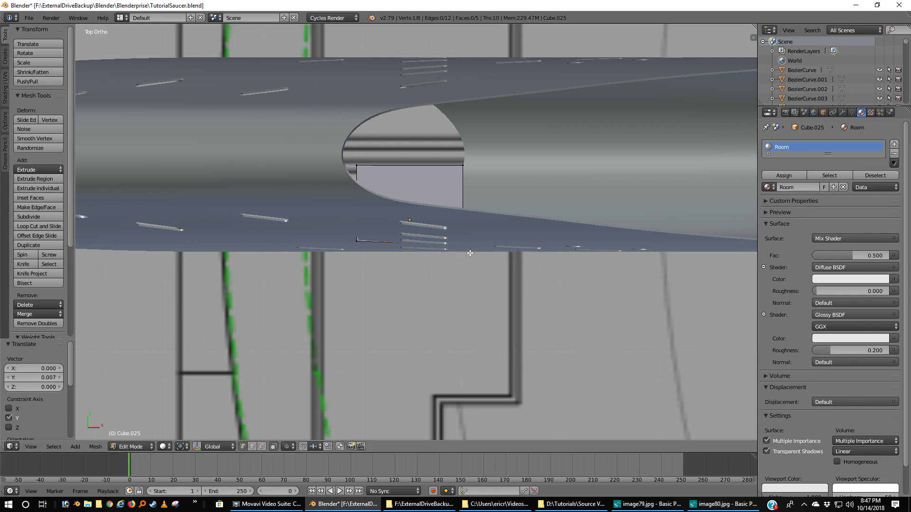
- Adjust an outer corner vertex at the box's aft end along Y and finish editing the mesh
{"action": "right_click", "coordinate": [358, 240]}
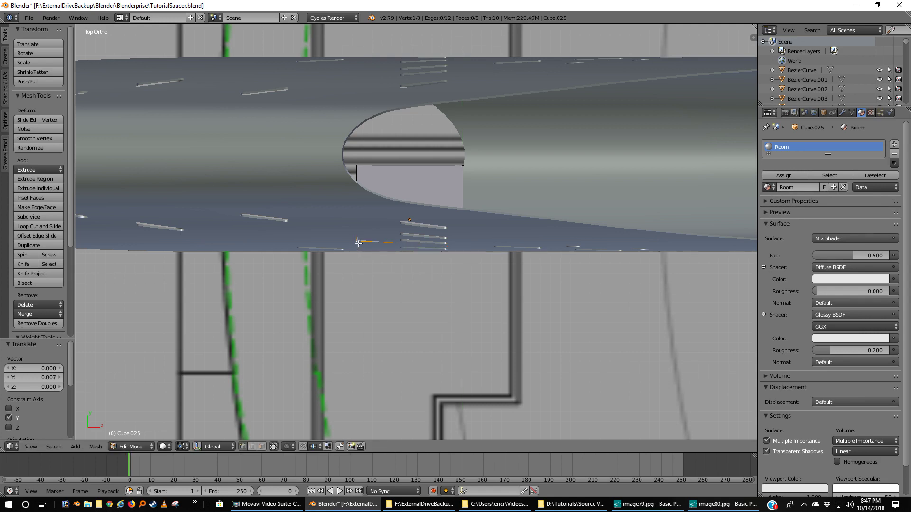
{"action": "key", "text": "g"}
{"action": "key", "text": "y"}
{"action": "left_click", "coordinate": [367, 280]}
{"action": "key", "text": "Tab"}
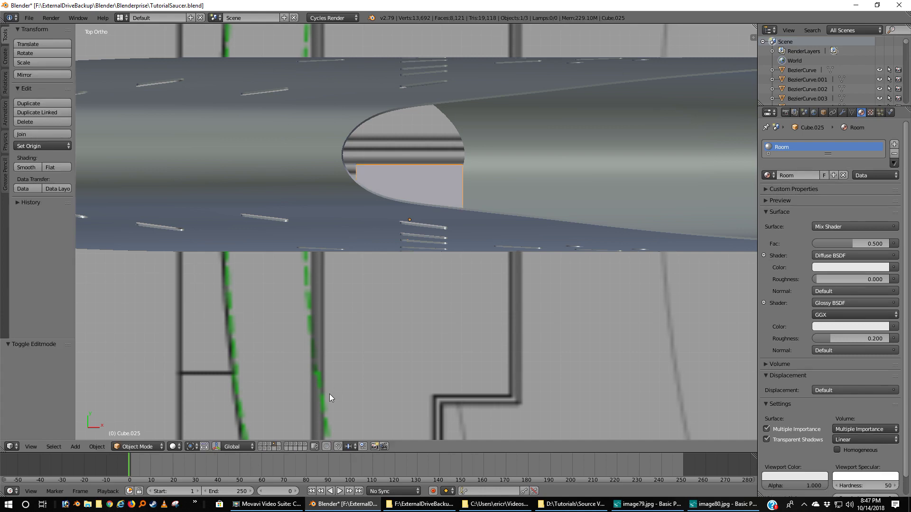
- Show the layers with the rest of the ship alongside the neck layer
{"action": "left_click", "coordinate": [265, 445], "text": "shift"}
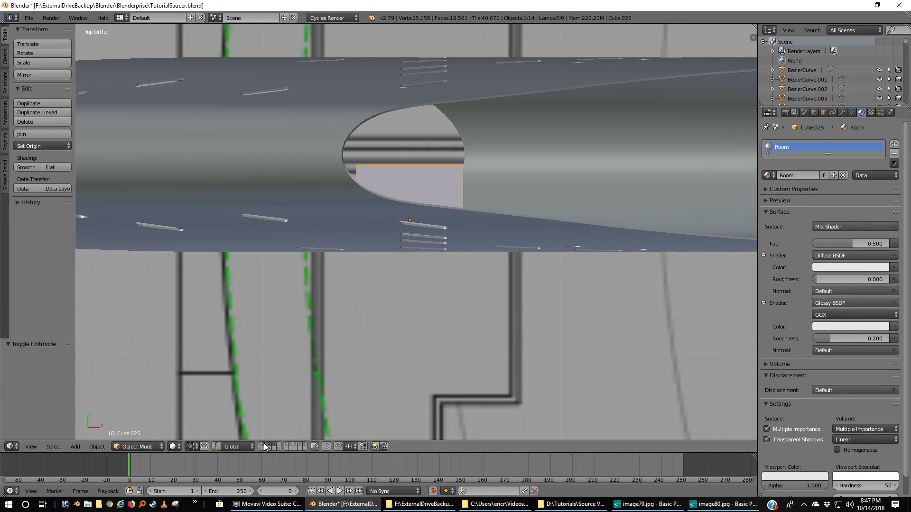
{"action": "left_click", "coordinate": [260, 445], "text": "shift"}
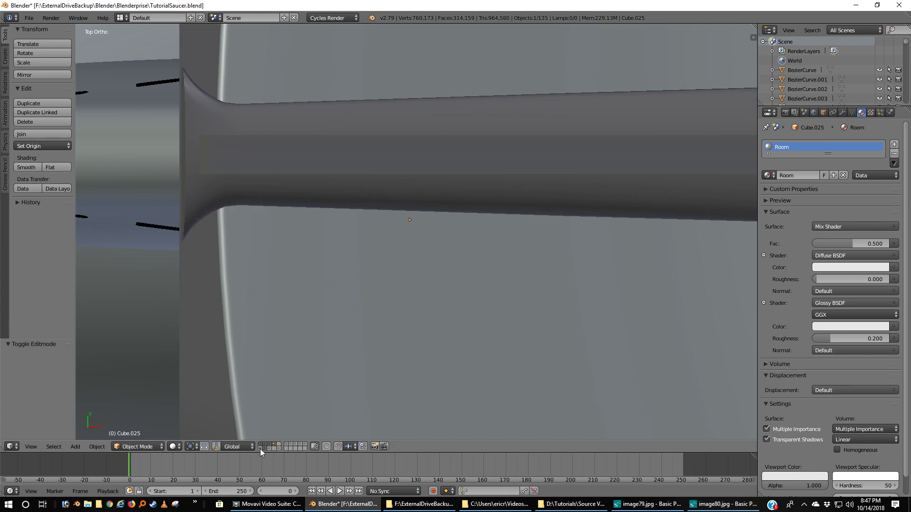
{"action": "left_click", "coordinate": [265, 448], "text": "shift"}
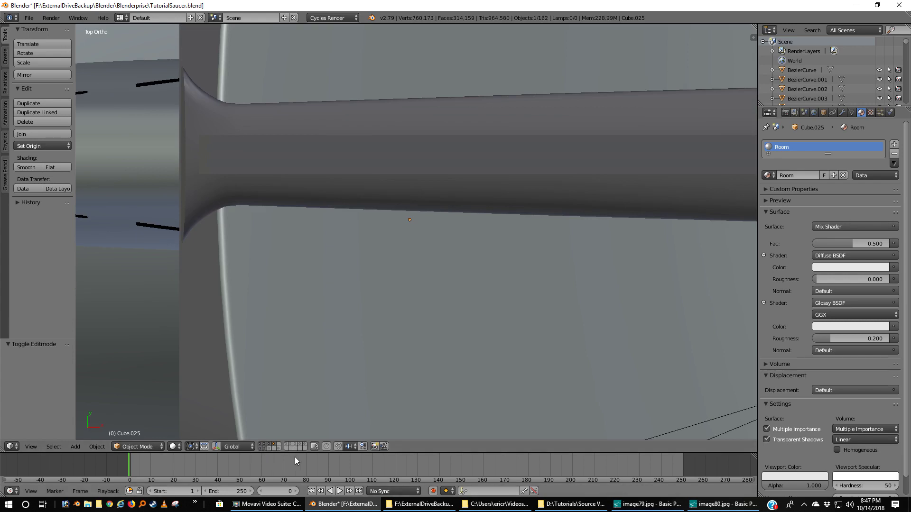
- Preview the neck windows with rendered shading in front view, and compare the lit window's brightness with the rest of the ship
{"action": "key", "text": "KP_1"}
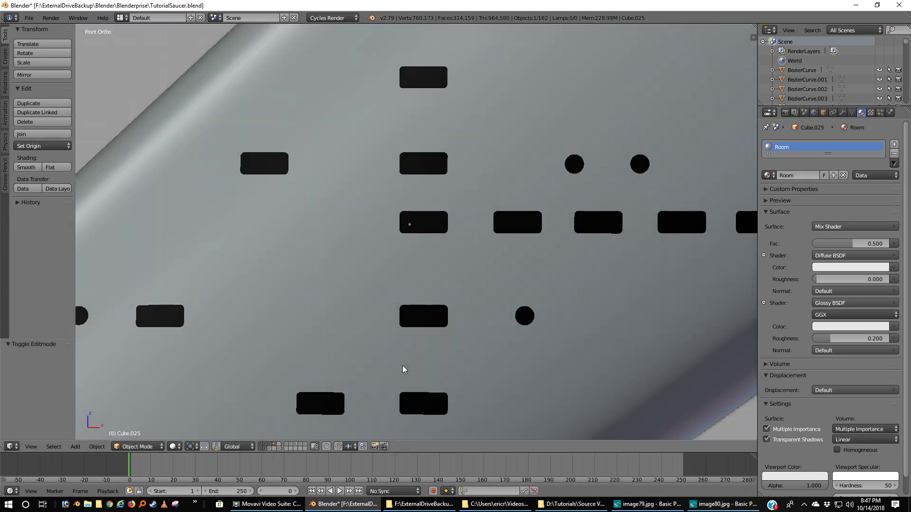
{"action": "left_click", "coordinate": [173, 447]}
{"action": "left_click", "coordinate": [188, 382]}
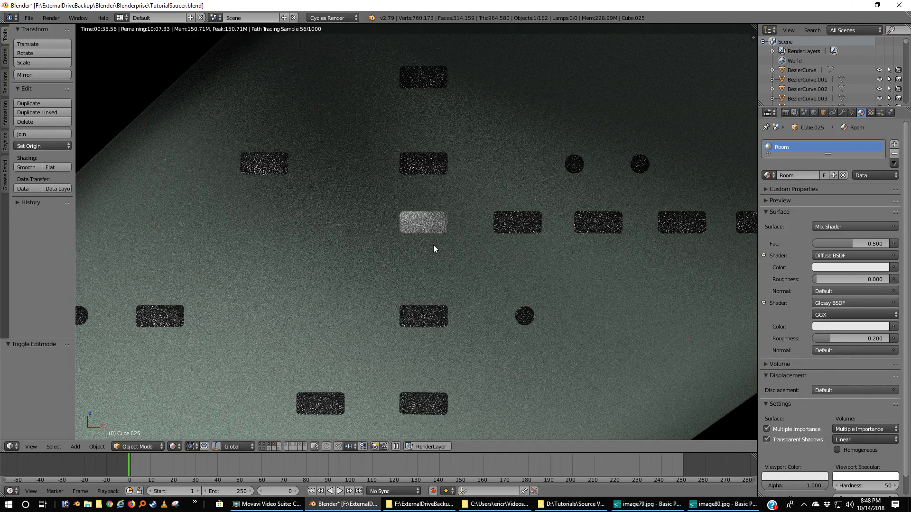
{"action": "scroll", "coordinate": [434, 245], "scroll_direction": "down", "scroll_amount": 1}
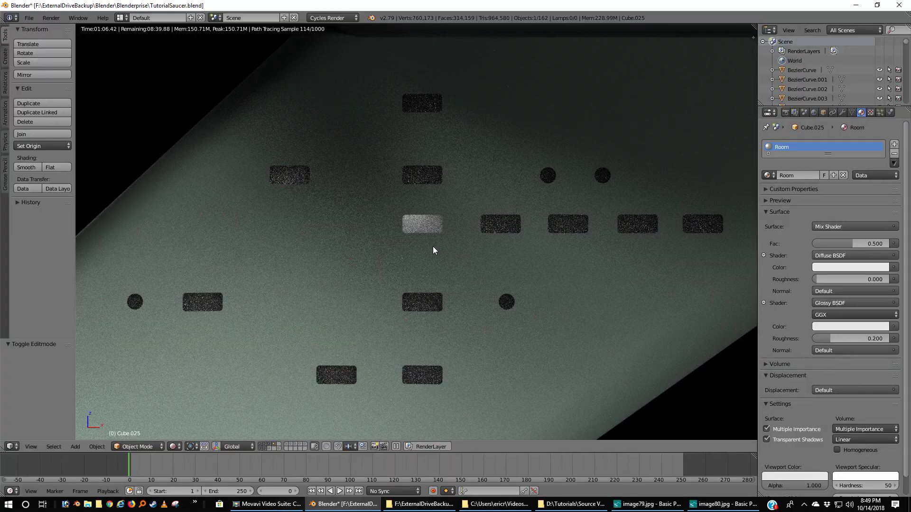
{"action": "scroll", "coordinate": [433, 246], "scroll_direction": "down", "scroll_amount": 8}
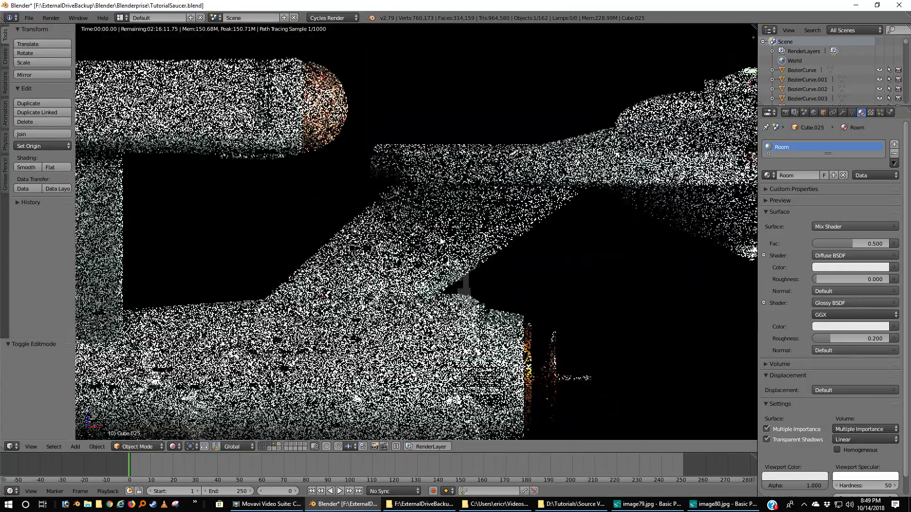
{"action": "scroll", "coordinate": [660, 258], "scroll_direction": "down", "scroll_amount": 1}
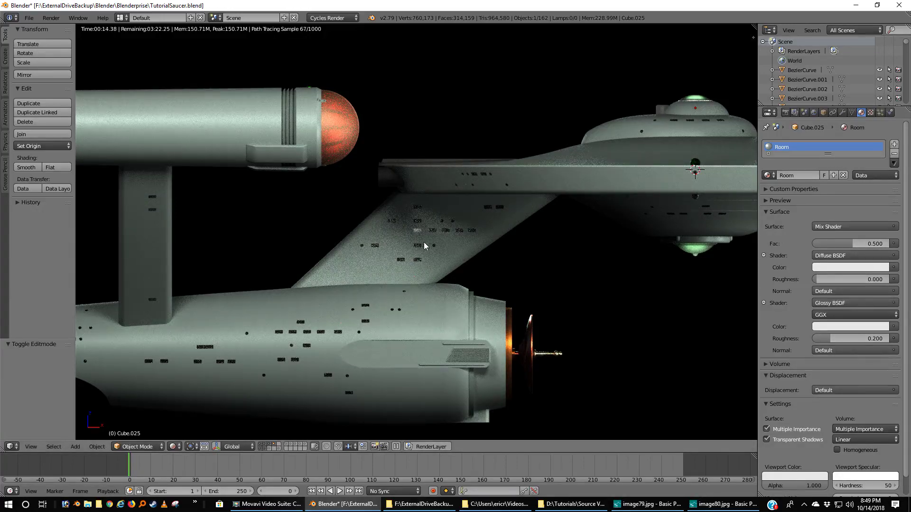
{"action": "scroll", "coordinate": [423, 241], "scroll_direction": "up", "scroll_amount": 5}
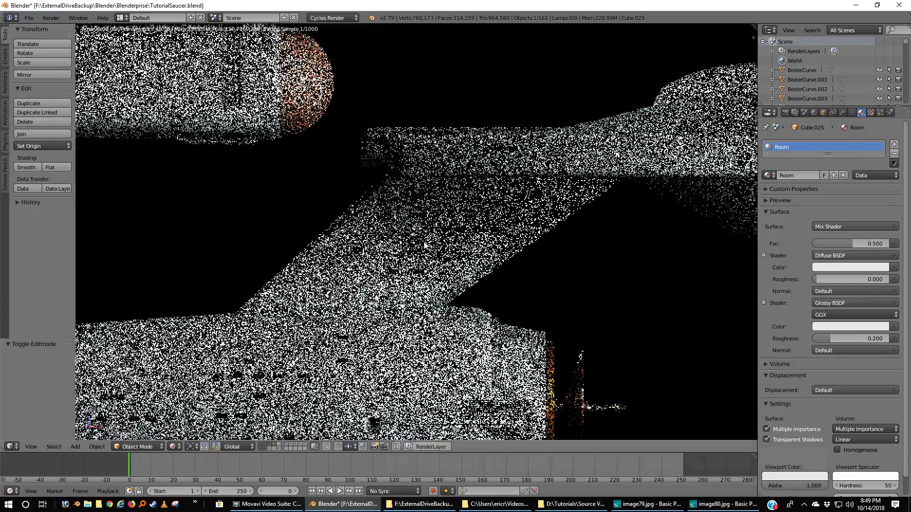
{"action": "scroll", "coordinate": [425, 244], "scroll_direction": "up", "scroll_amount": 1}
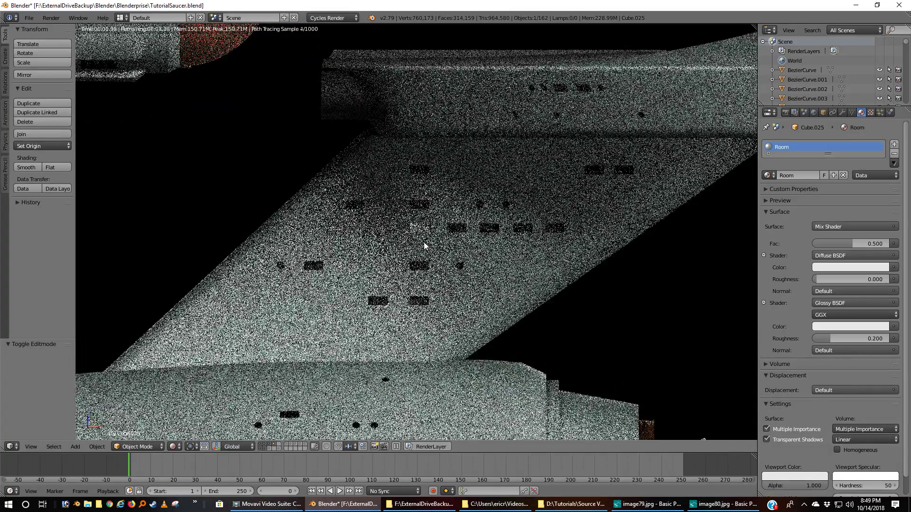
- Select the light plane inside the window box in wireframe and set its RoomLight emission strength to 5
{"action": "key", "text": "shift+z"}
{"action": "middle_click_drag", "start_coordinate": [417, 243], "coordinate": [439, 257]}
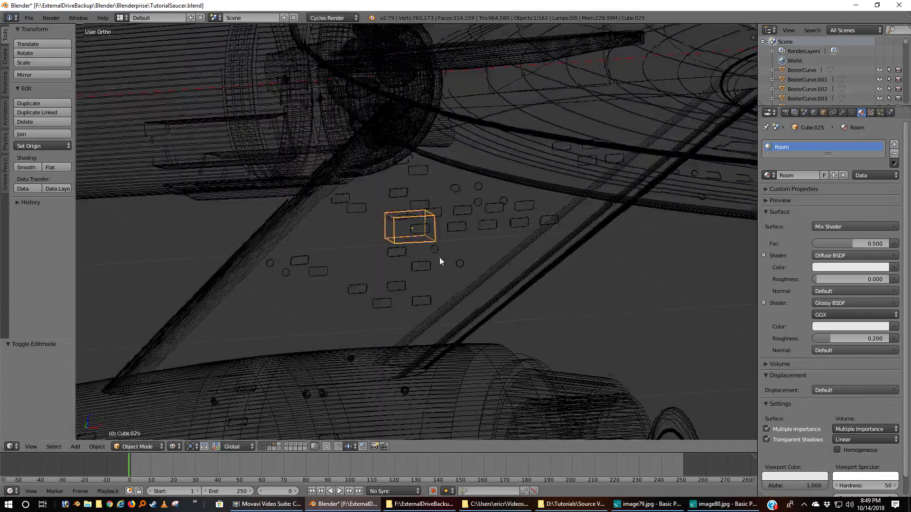
{"action": "right_click", "coordinate": [410, 216]}
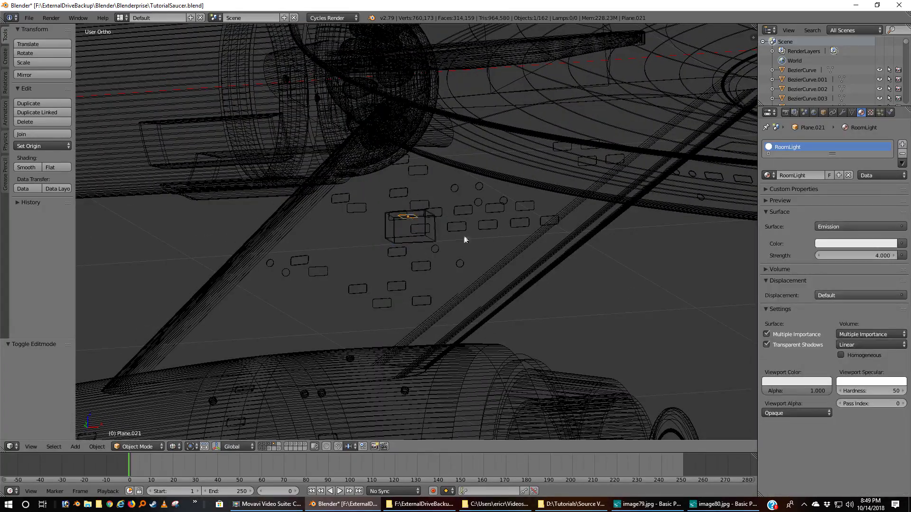
{"action": "left_click", "coordinate": [876, 255]}
{"action": "type", "text": "5"}
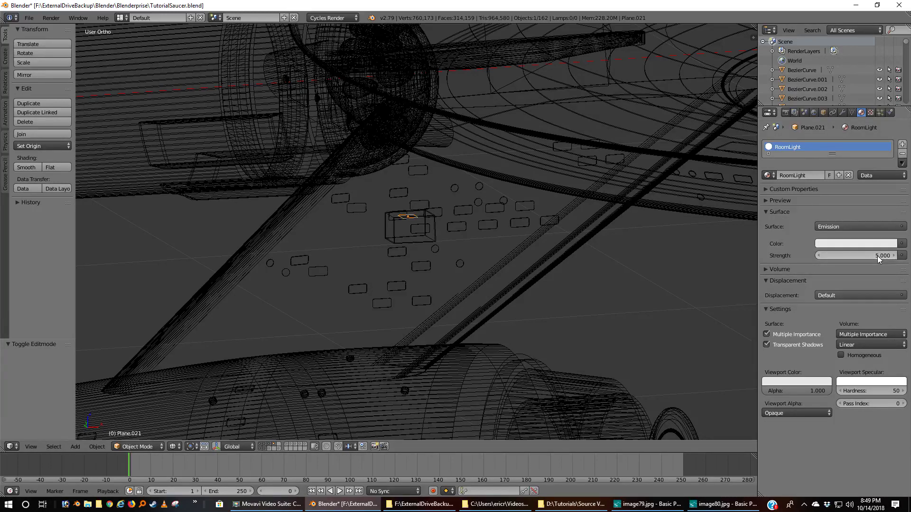
{"action": "key", "text": "Return"}
- Deselect everything and show the ship from above in solid shading
{"action": "key", "text": "KP_1"}
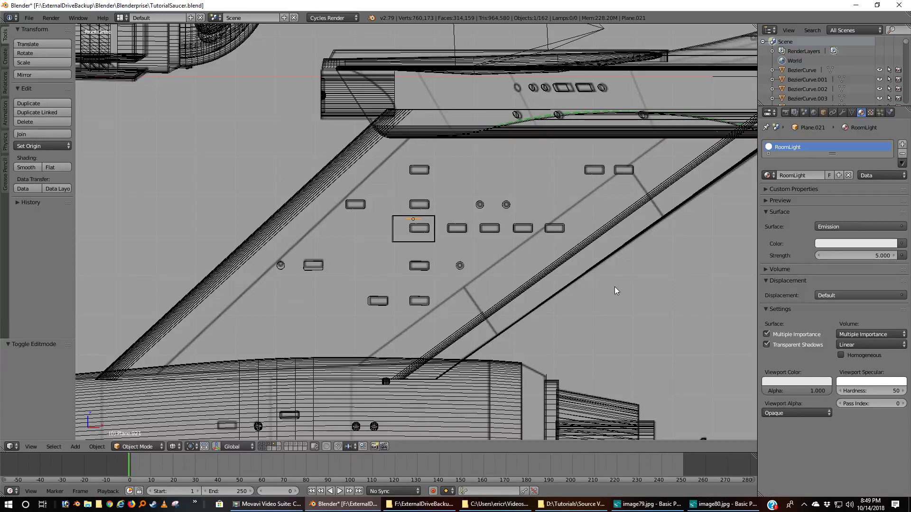
{"action": "key", "text": "a"}
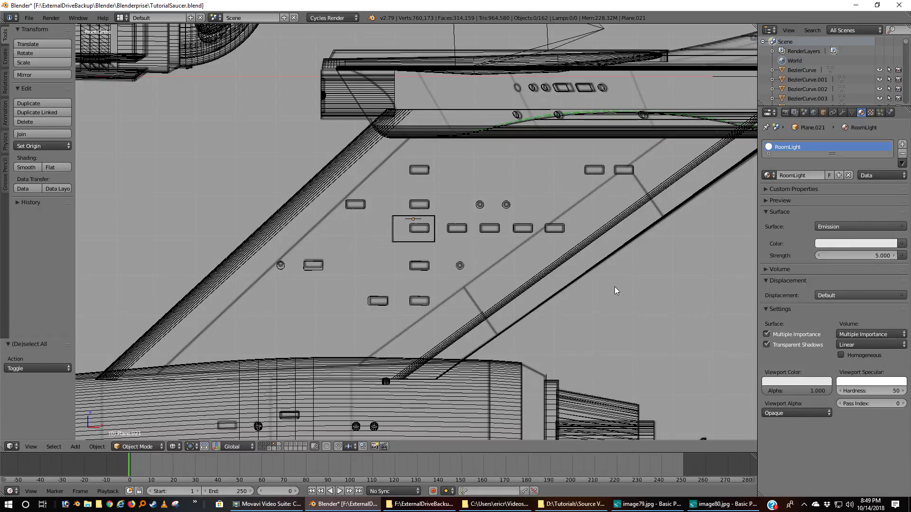
{"action": "key", "text": "KP_7"}
{"action": "key", "text": "z"}
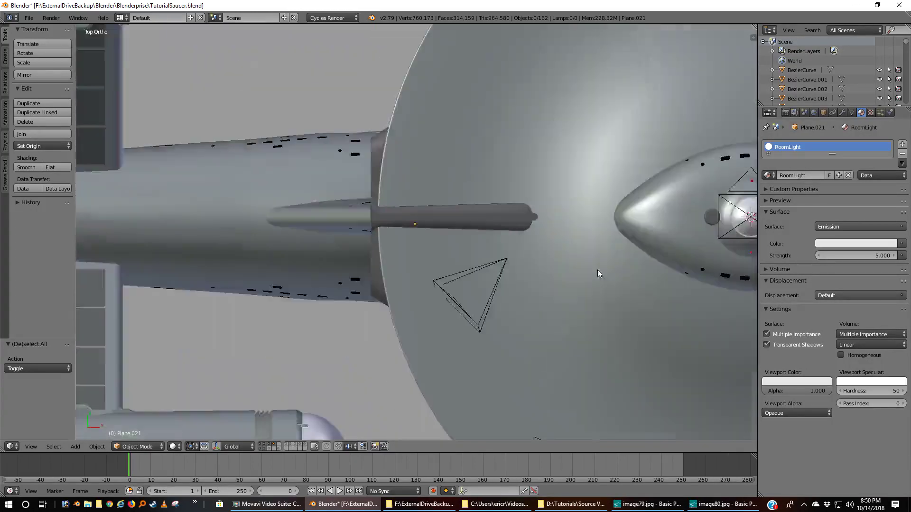
{"action": "scroll", "coordinate": [596, 270], "scroll_direction": "down", "scroll_amount": 3}
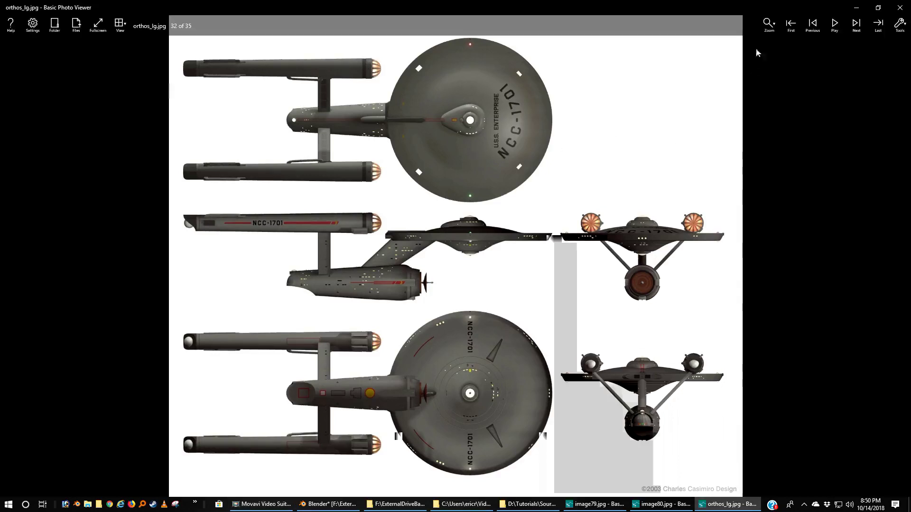
- In Basic Photo Viewer, examine the window lighting in orthos_lg.jpg at 100% zoom, and go back to engineering.bmp
{"action": "left_click", "coordinate": [774, 25]}
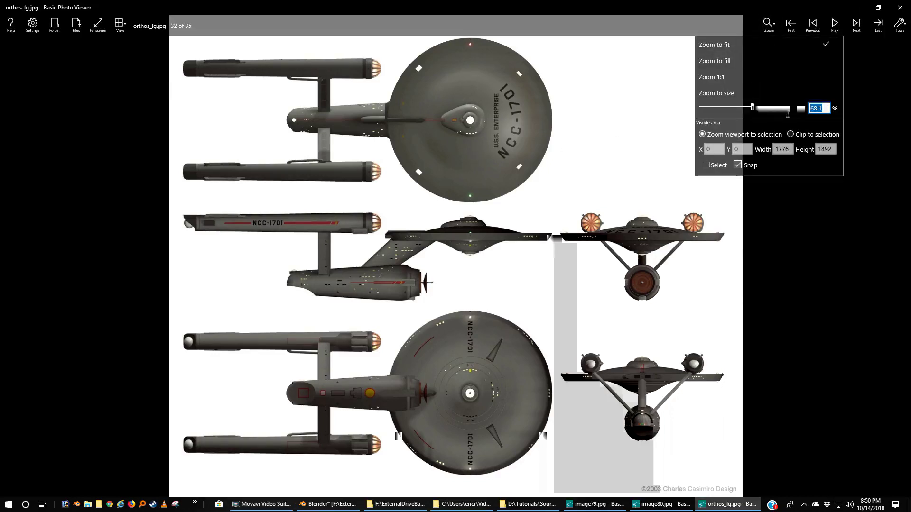
{"action": "type", "text": "100"}
{"action": "key", "text": "Return"}
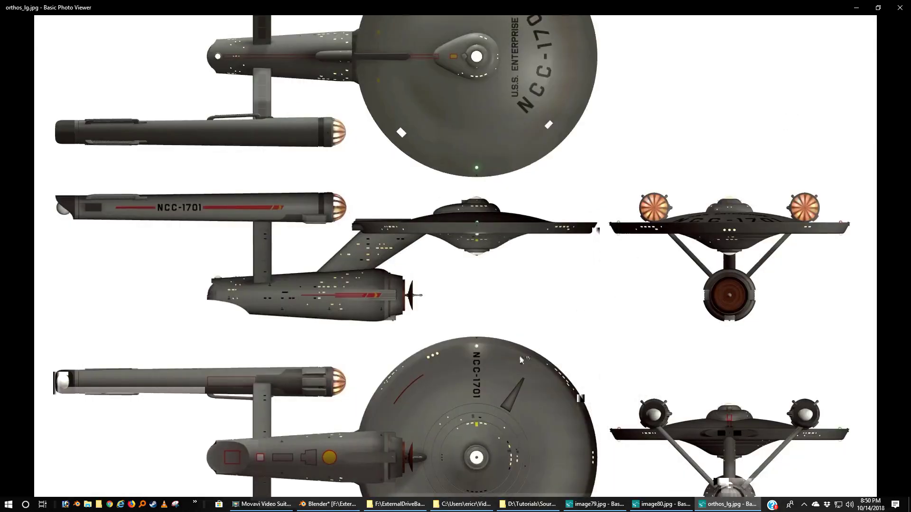
{"action": "key", "text": "Left"}
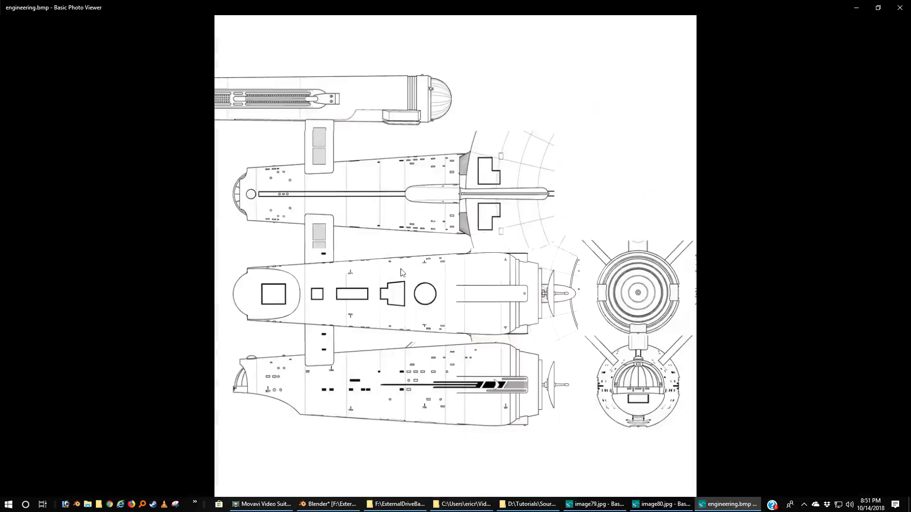
- Open orthos_lg.jpg and examine the lit windows in the ship's side view and on the saucer's underside
{"action": "key", "text": "Right"}
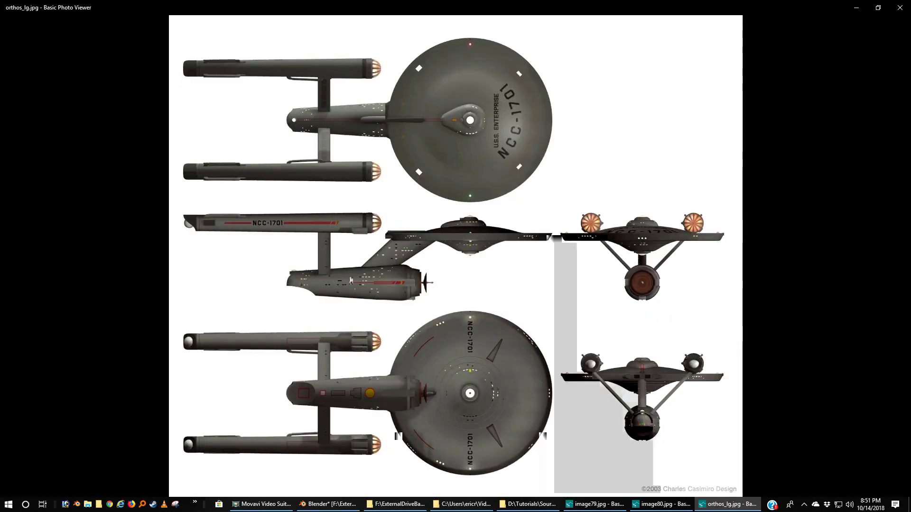
{"action": "scroll", "coordinate": [399, 266], "scroll_direction": "up", "scroll_amount": 4}
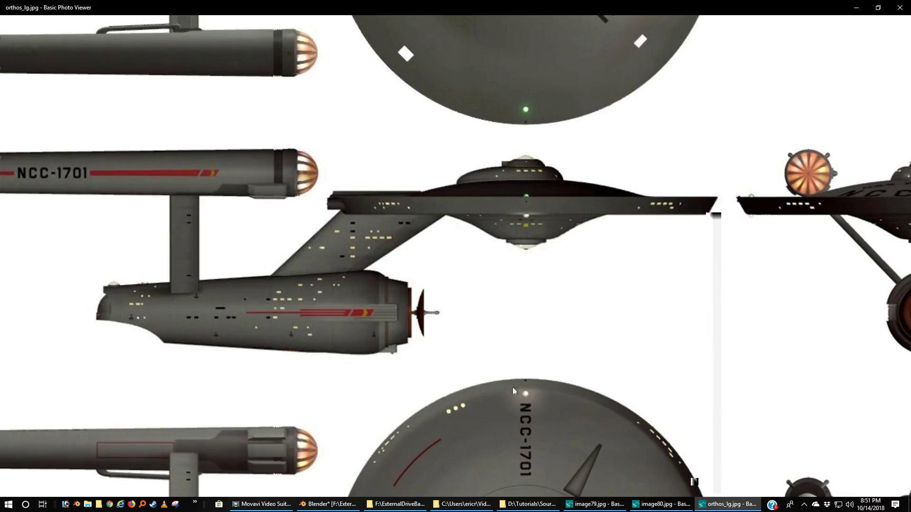
{"action": "left_click_drag", "start_coordinate": [513, 386], "coordinate": [522, 142]}
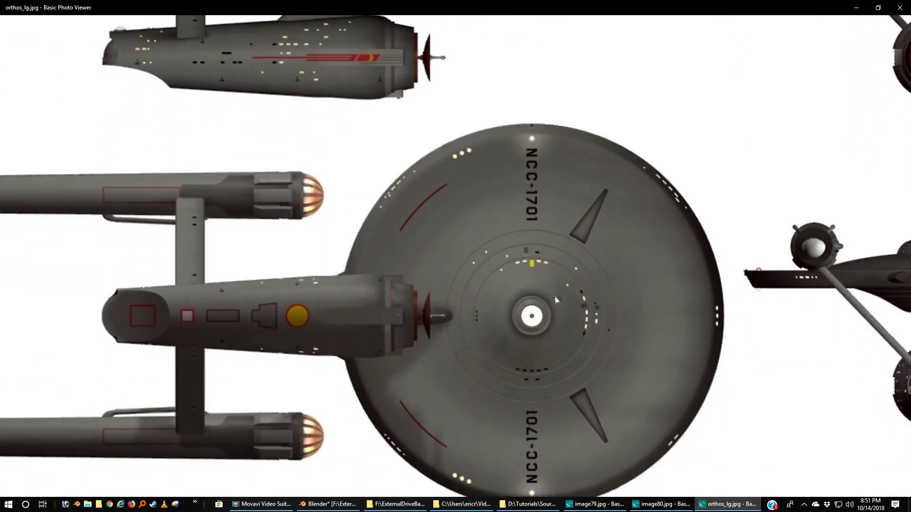
{"action": "left_click_drag", "start_coordinate": [559, 310], "coordinate": [541, 277]}
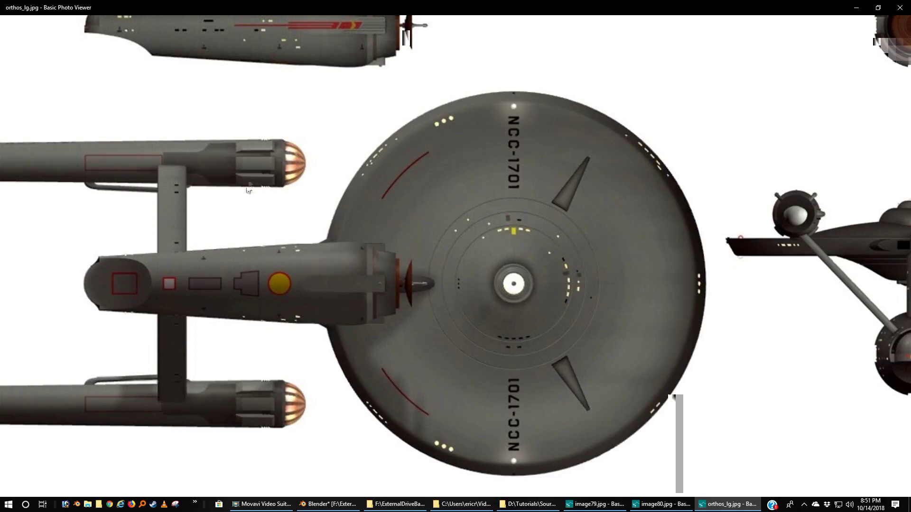
{"action": "left_click_drag", "start_coordinate": [248, 191], "coordinate": [364, 309]}
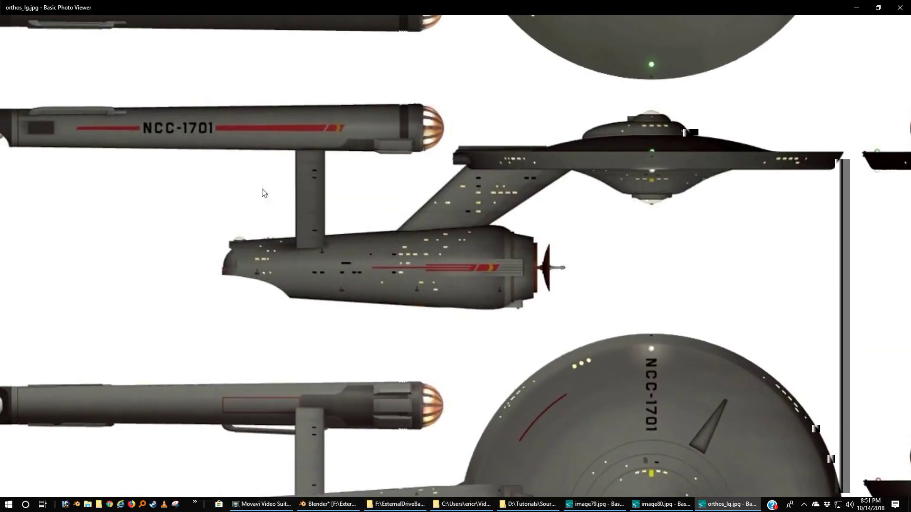
{"action": "left_click_drag", "start_coordinate": [323, 218], "coordinate": [376, 365]}
- Examine the engineering hull's lit windows up close in the top view of orthos_lg.jpg, and compare them with the side view
{"action": "scroll", "coordinate": [376, 364], "scroll_direction": "up", "scroll_amount": 5}
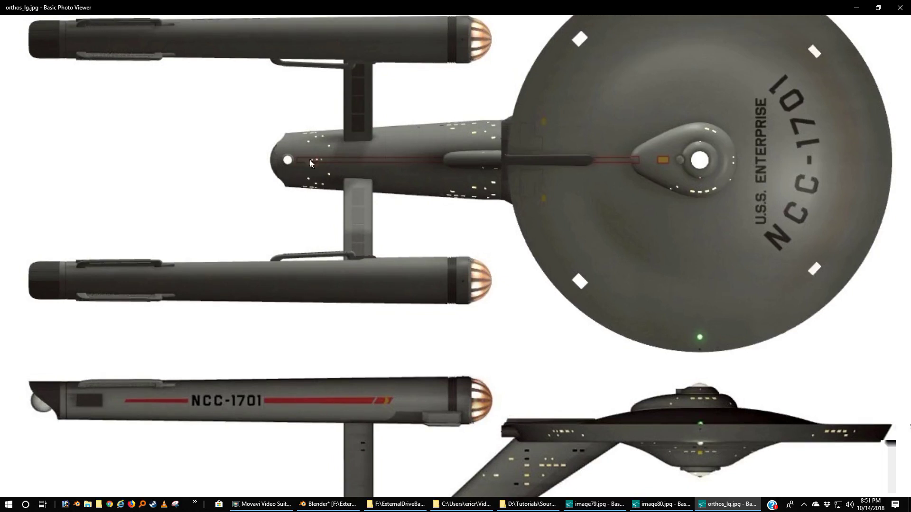
{"action": "scroll", "coordinate": [324, 161], "scroll_direction": "up", "scroll_amount": 6, "text": "ctrl"}
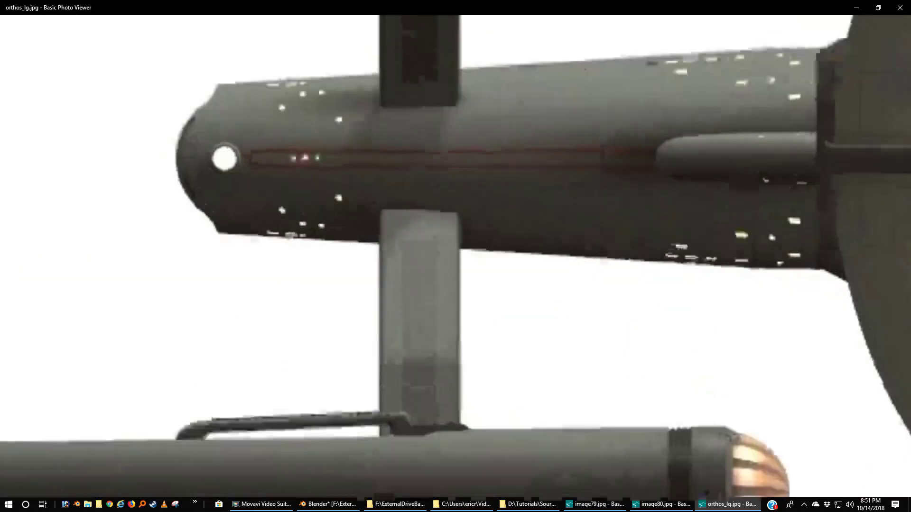
{"action": "scroll", "coordinate": [294, 170], "scroll_direction": "down", "scroll_amount": 1, "text": "ctrl"}
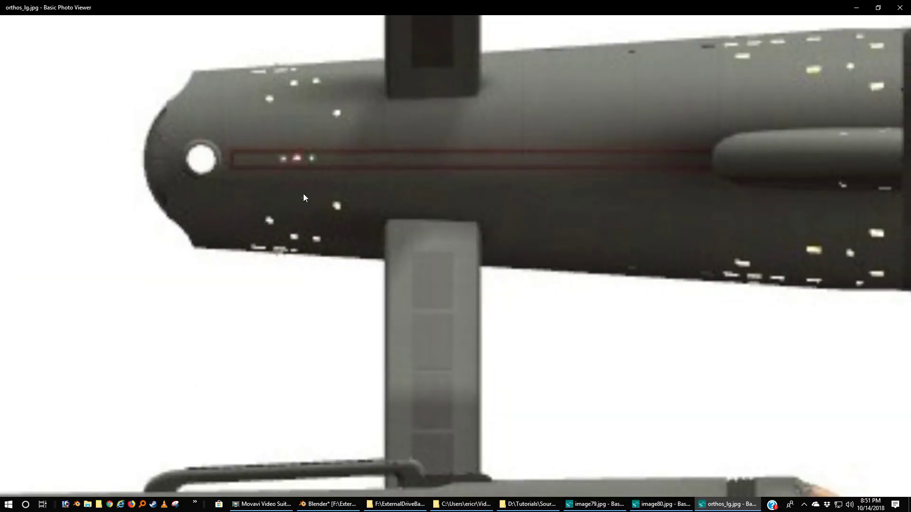
{"action": "scroll", "coordinate": [304, 195], "scroll_direction": "down", "scroll_amount": 6, "text": "ctrl"}
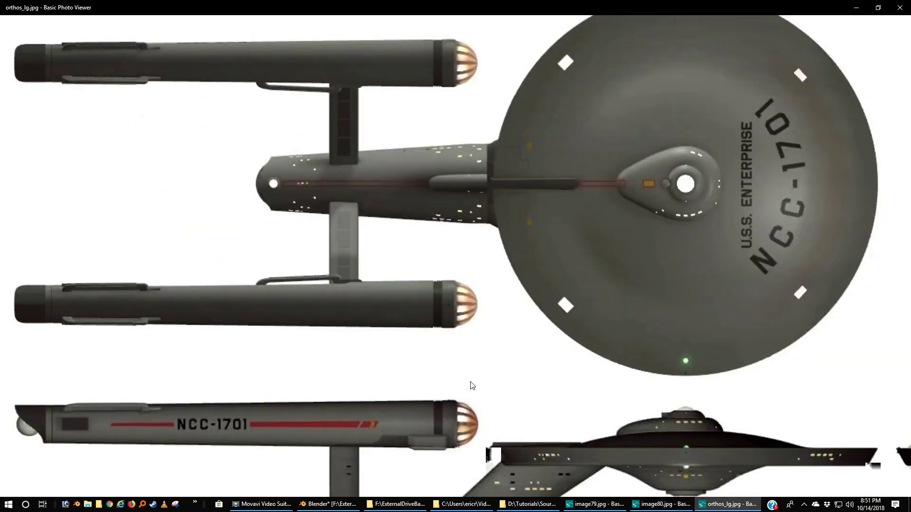
{"action": "left_click_drag", "start_coordinate": [471, 385], "coordinate": [405, 238]}
{"action": "left_click_drag", "start_coordinate": [397, 460], "coordinate": [393, 337]}
{"action": "mouse_move", "coordinate": [368, 379]}
{"action": "left_mouse_down"}
{"action": "mouse_move", "coordinate": [362, 330]}
{"action": "mouse_move", "coordinate": [335, 337]}
{"action": "left_mouse_up"}
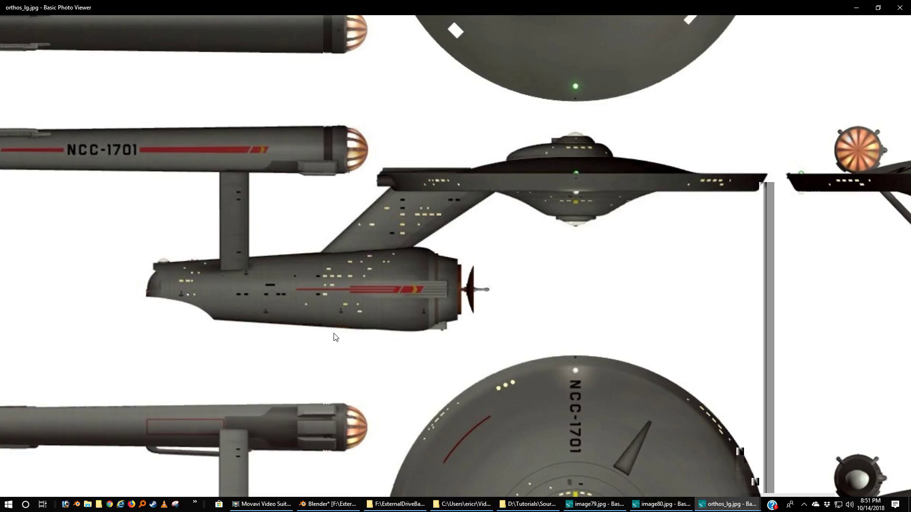